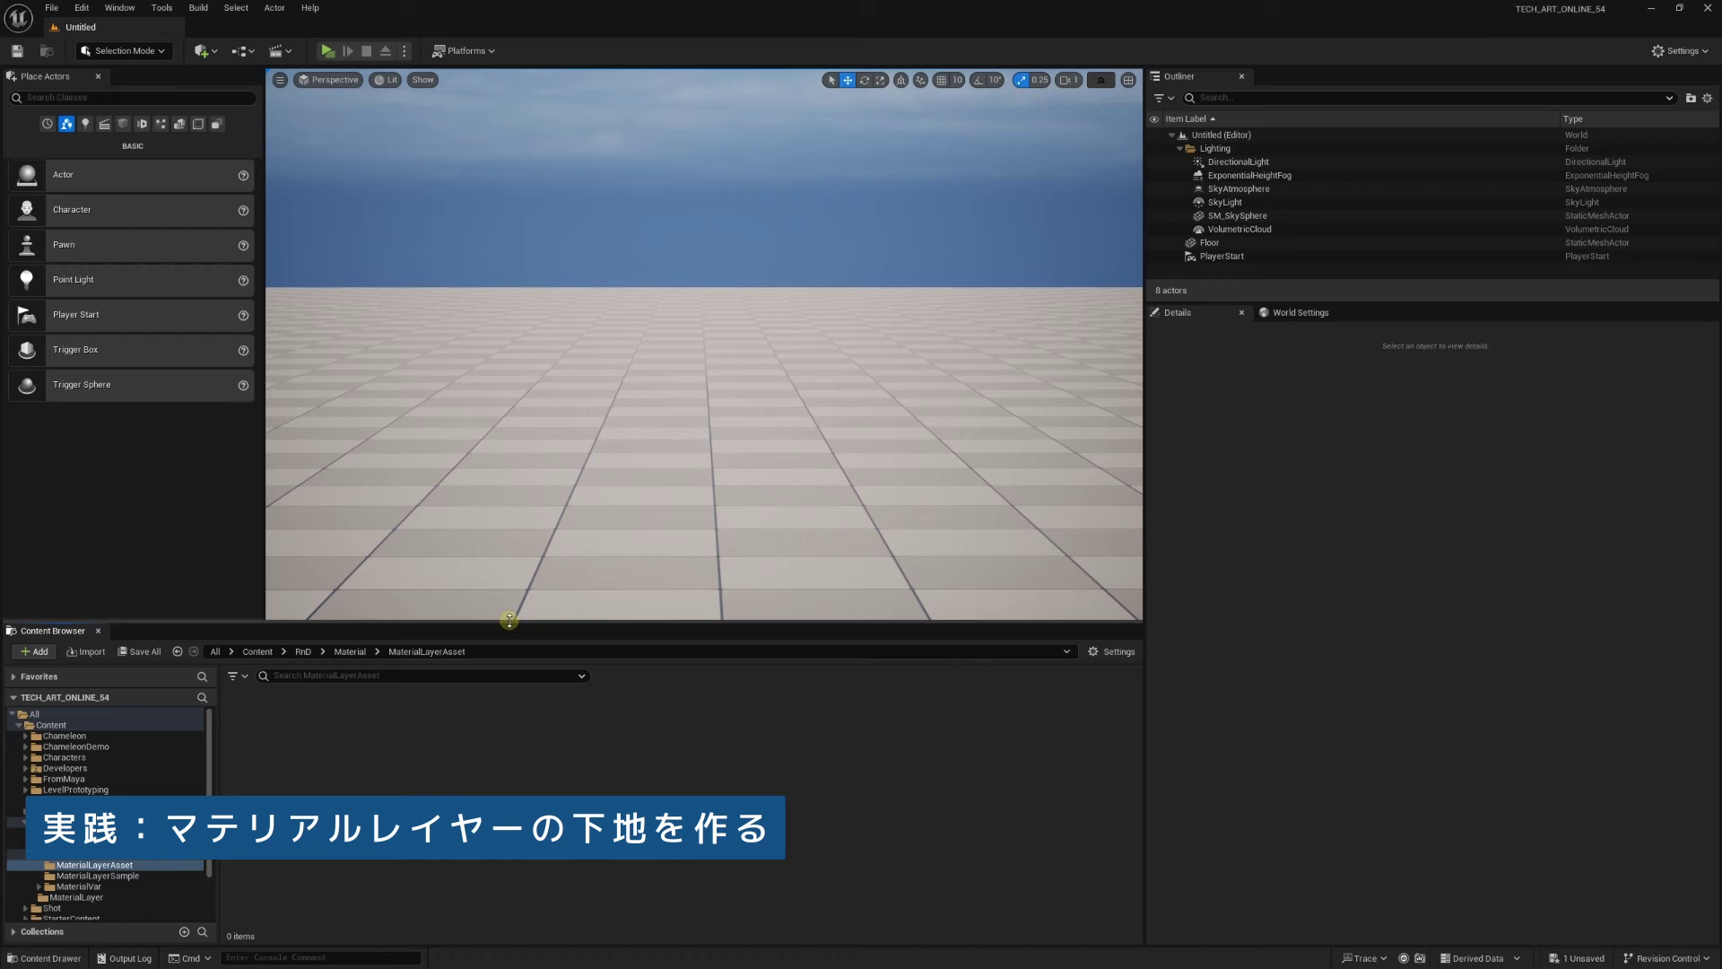
Create a new Material asset named M_Base in the Content Browser and open it in the material editor
left_click_drag(511, 621, 515, 547)
right_click(300, 686)
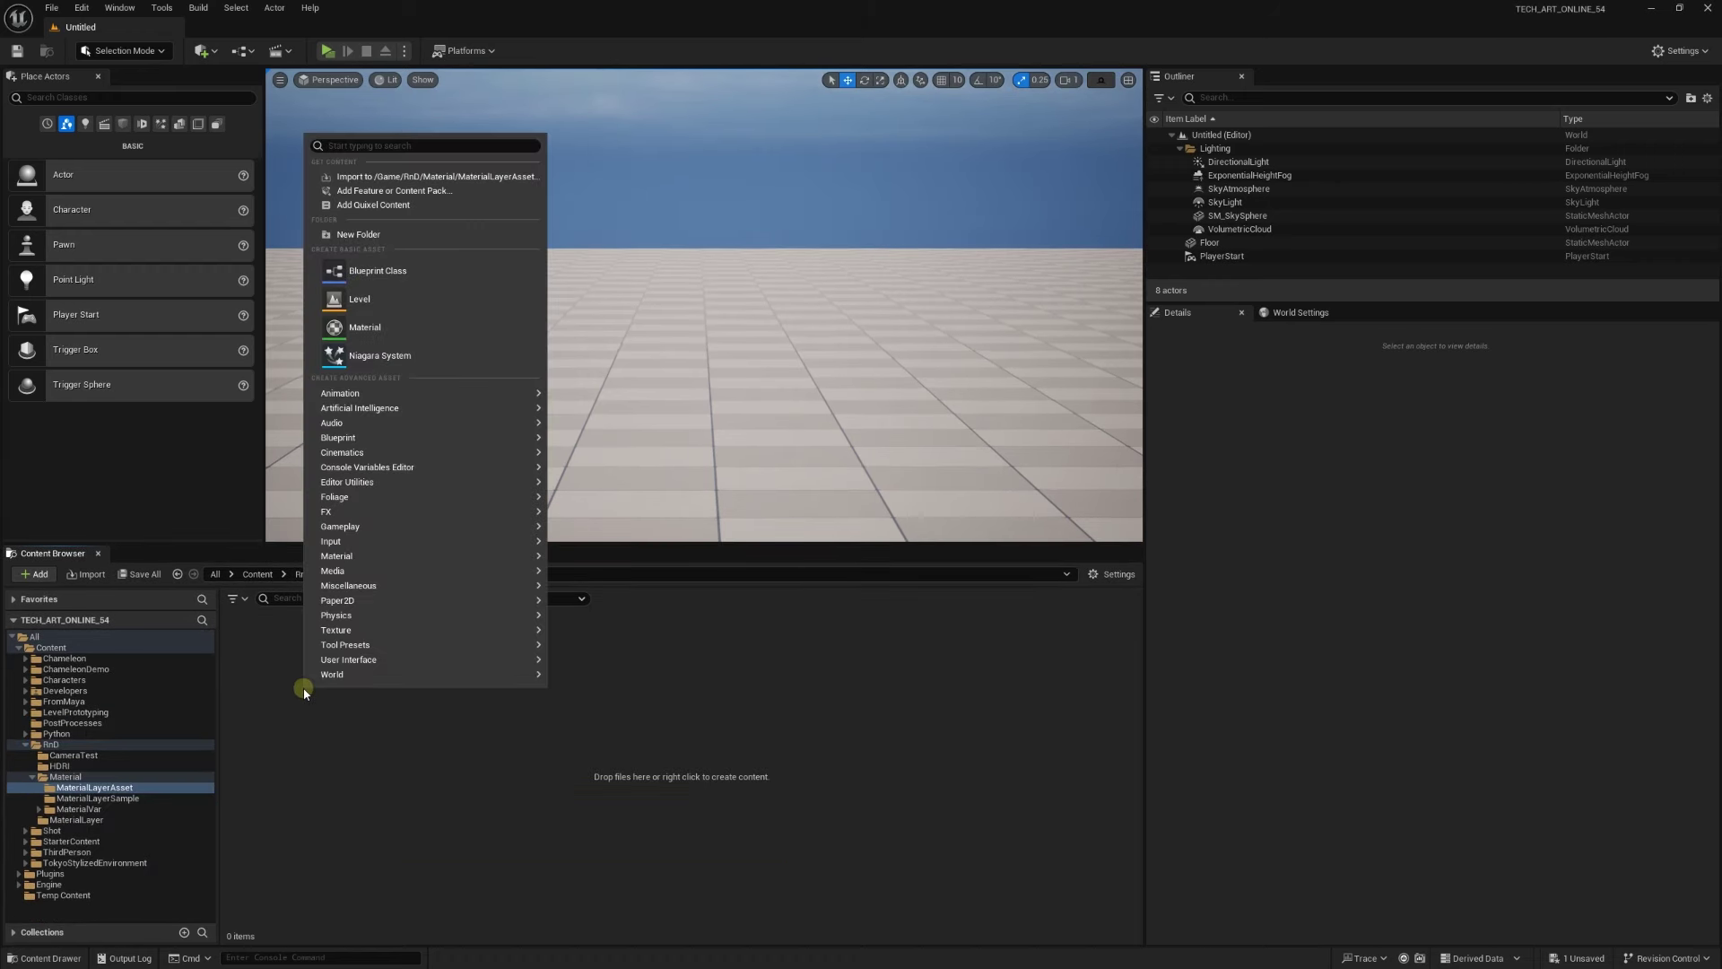
mouse_move(373, 555)
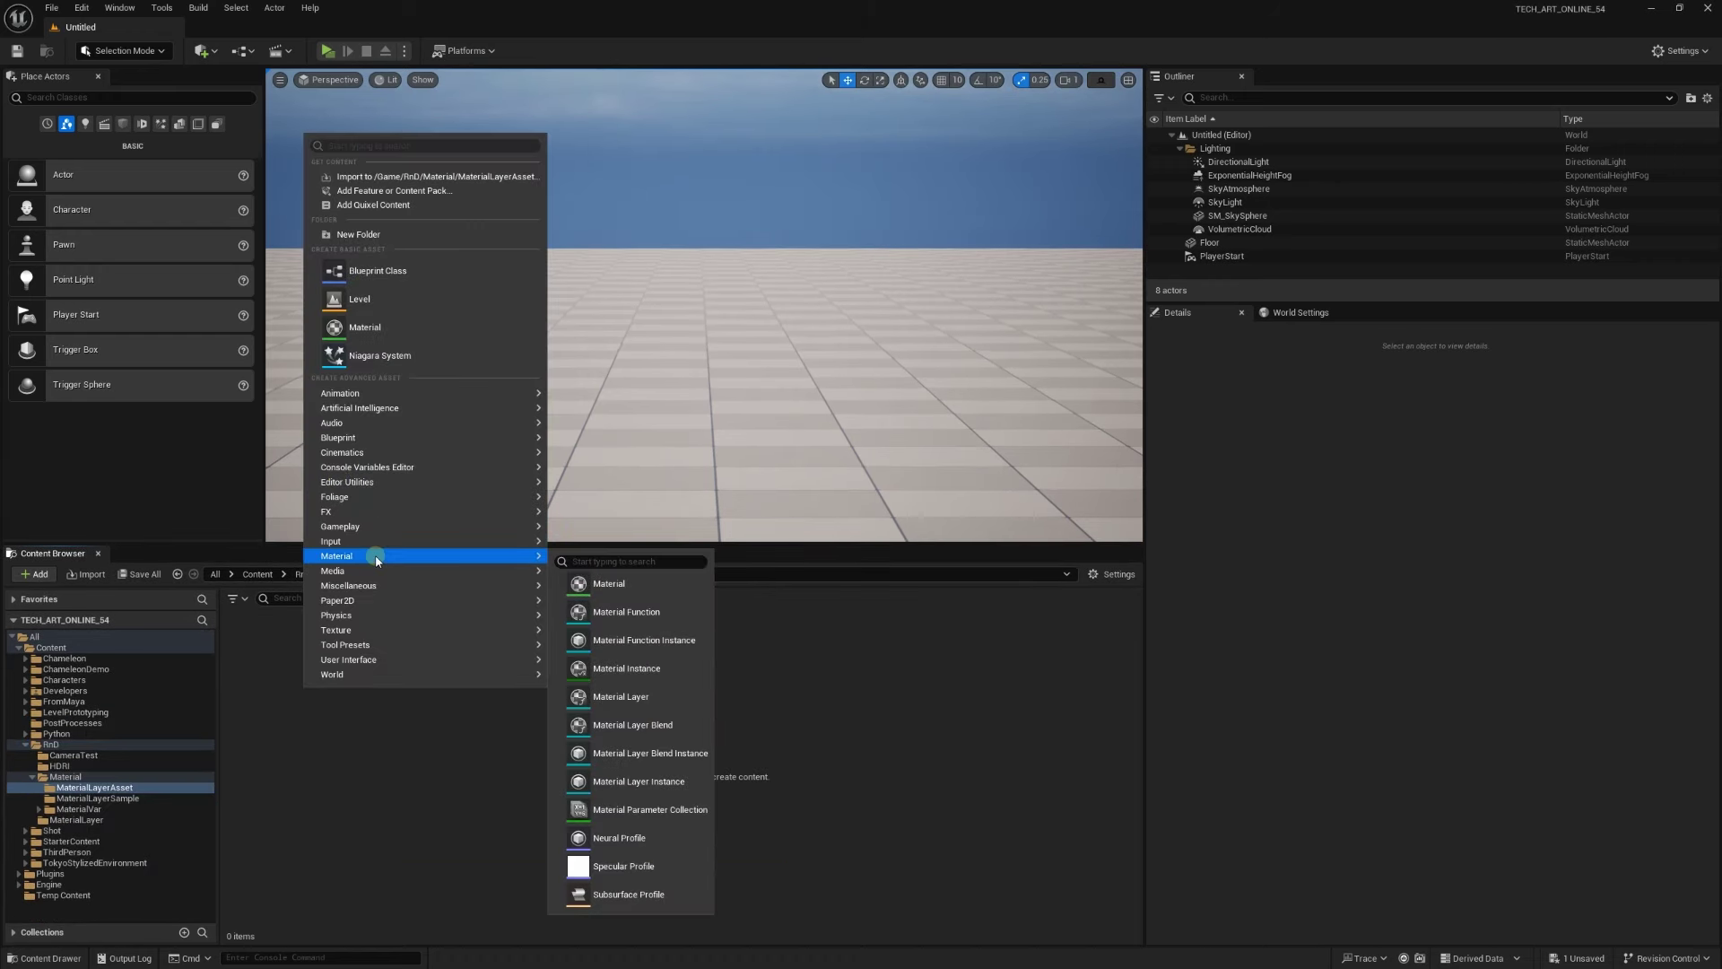
left_click(617, 587)
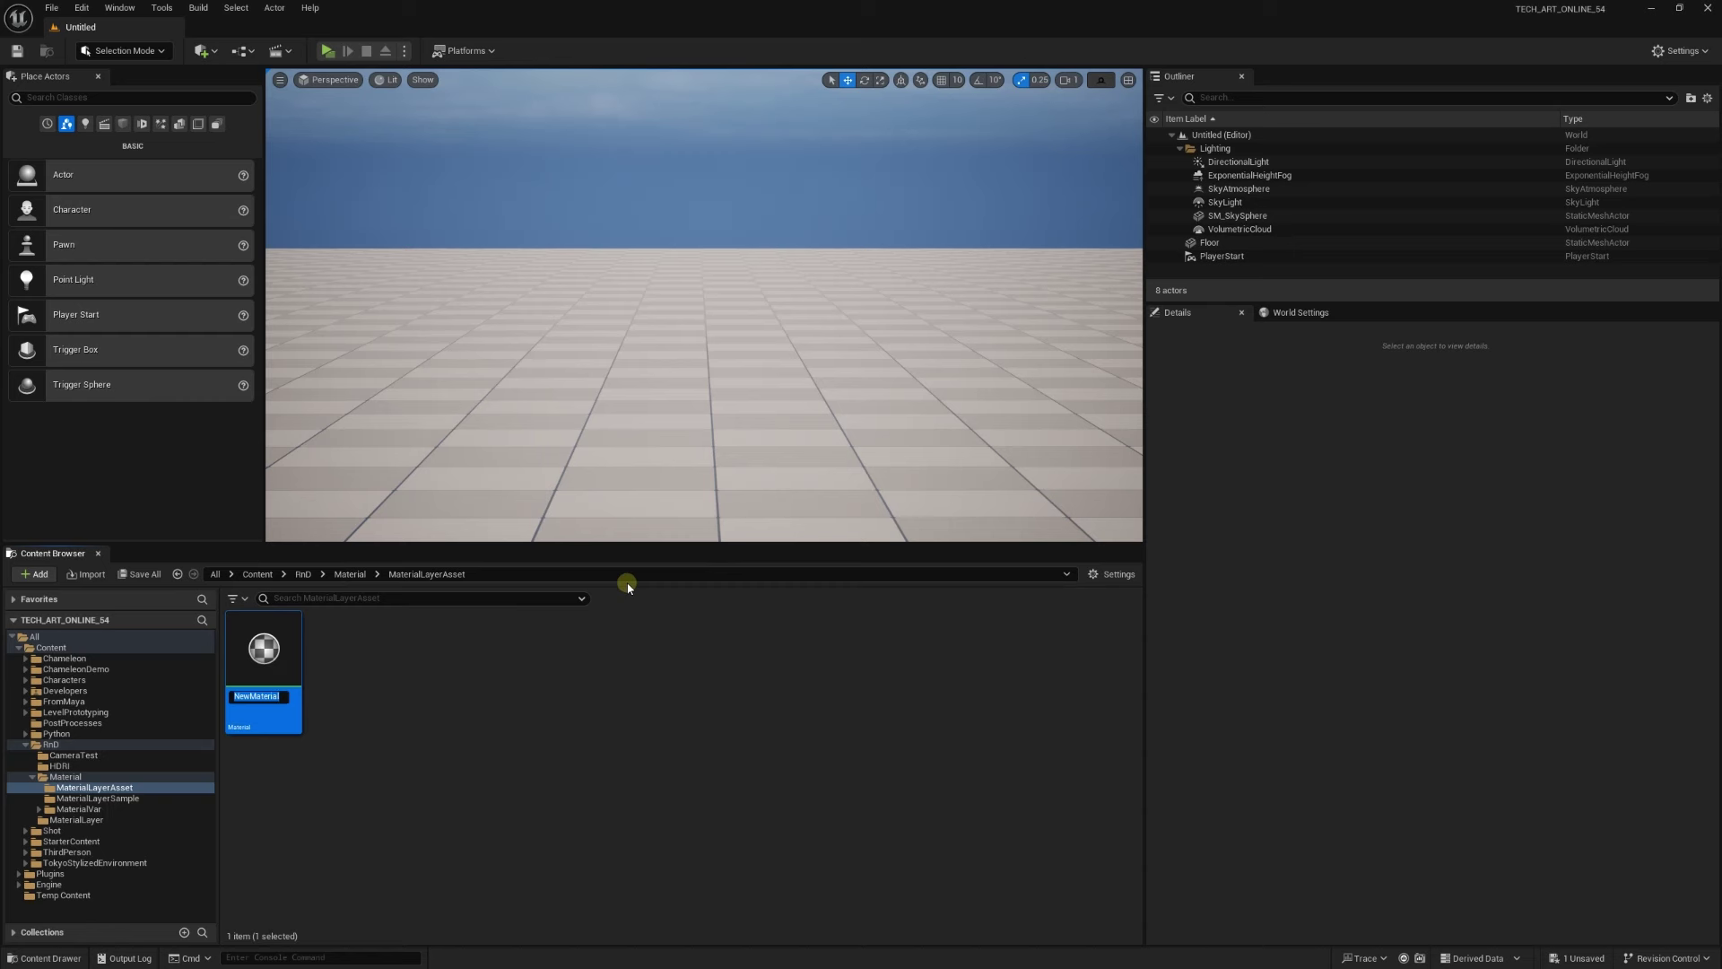
type("M_")
type("B")
key("BackSpace")
key("BackSpace")
type("_Base")
key("Return")
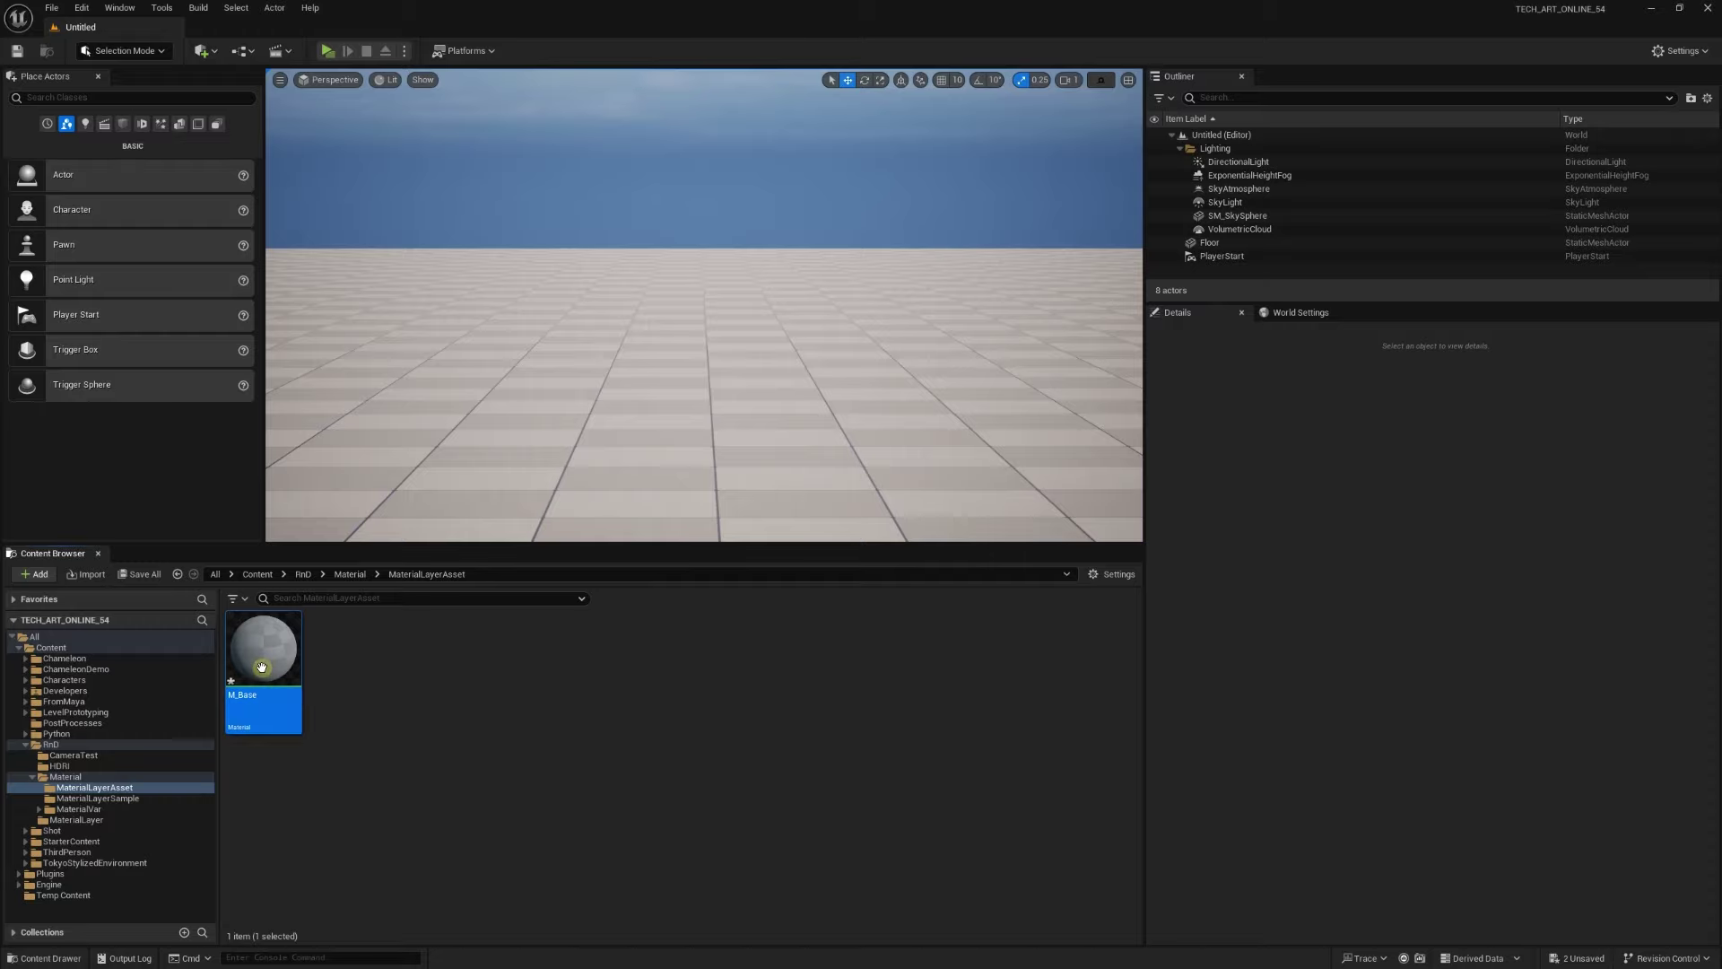
double_click(268, 634)
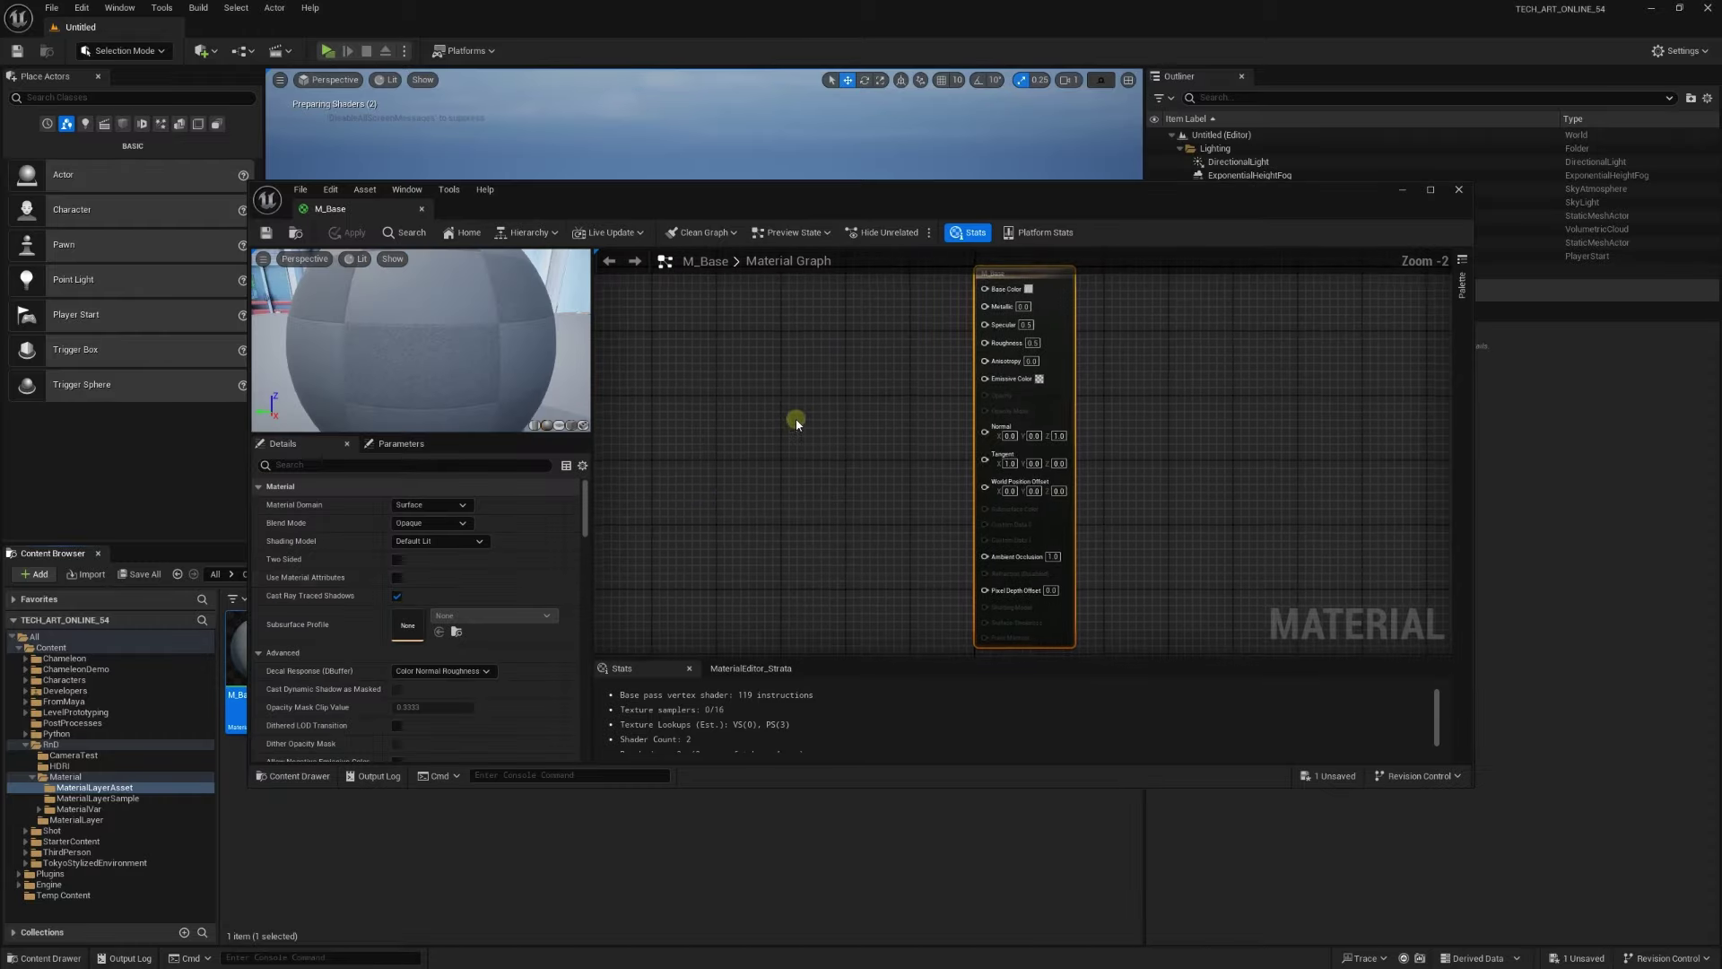
Enable Use Material Attributes on the M_Base result node and set Blend Mode to Masked
double_click(796, 203)
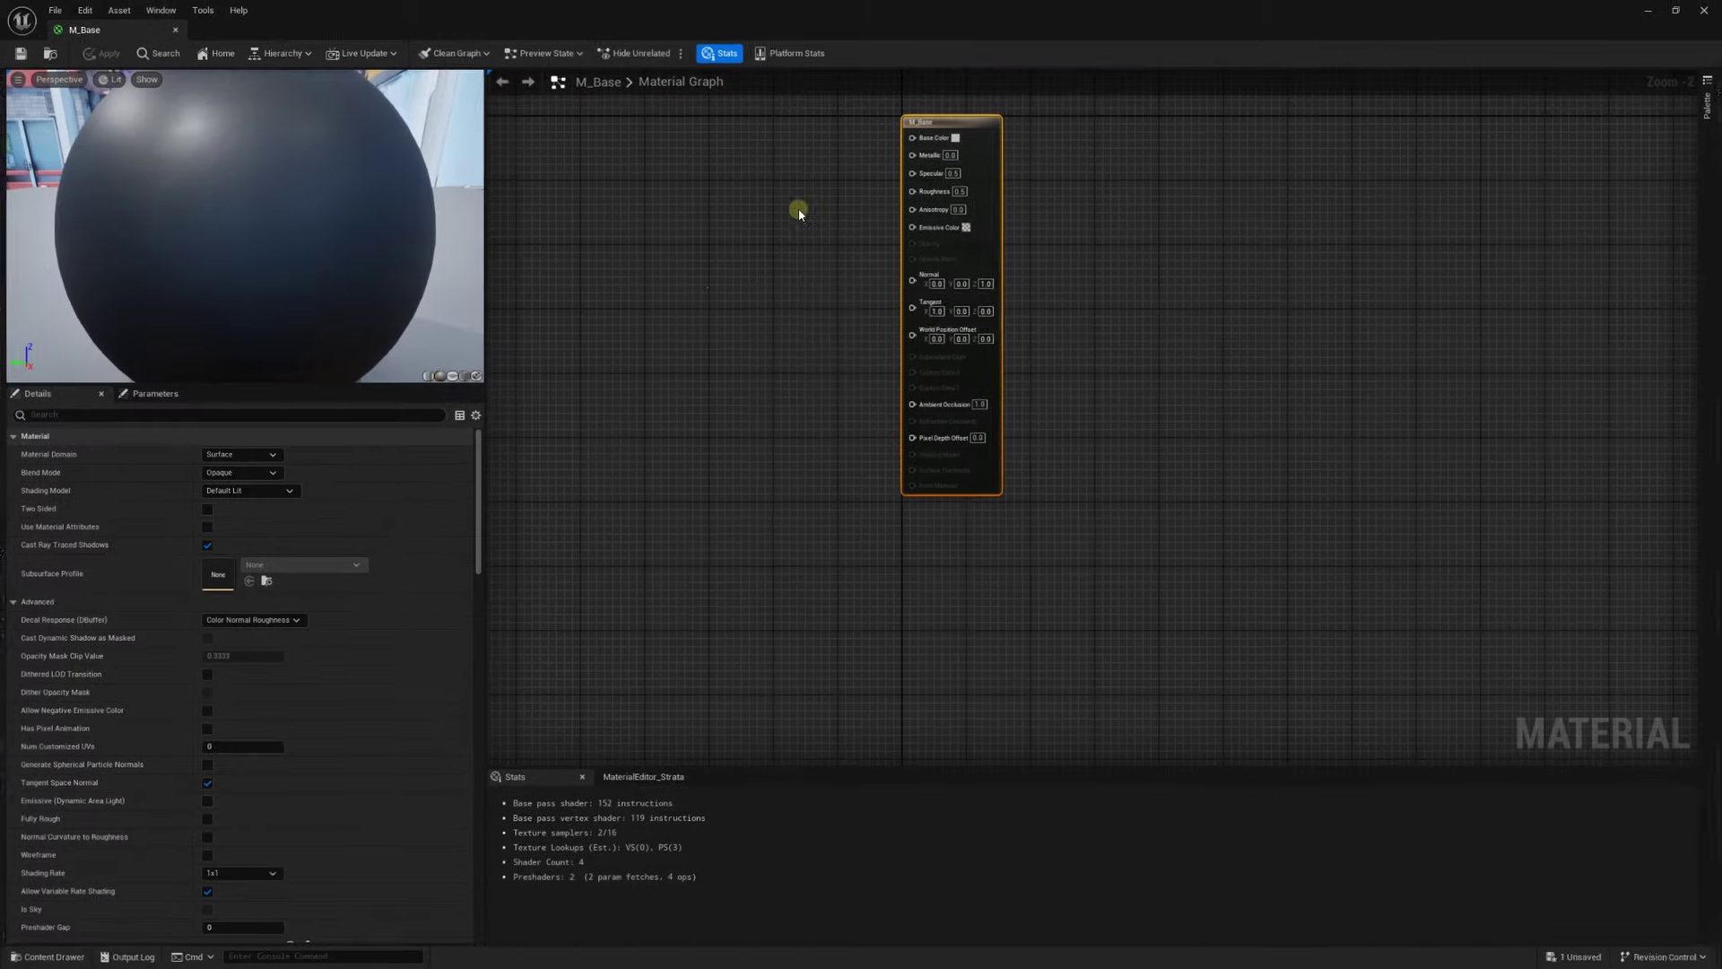
right_click_drag(686, 260, 854, 365)
right_click(807, 339)
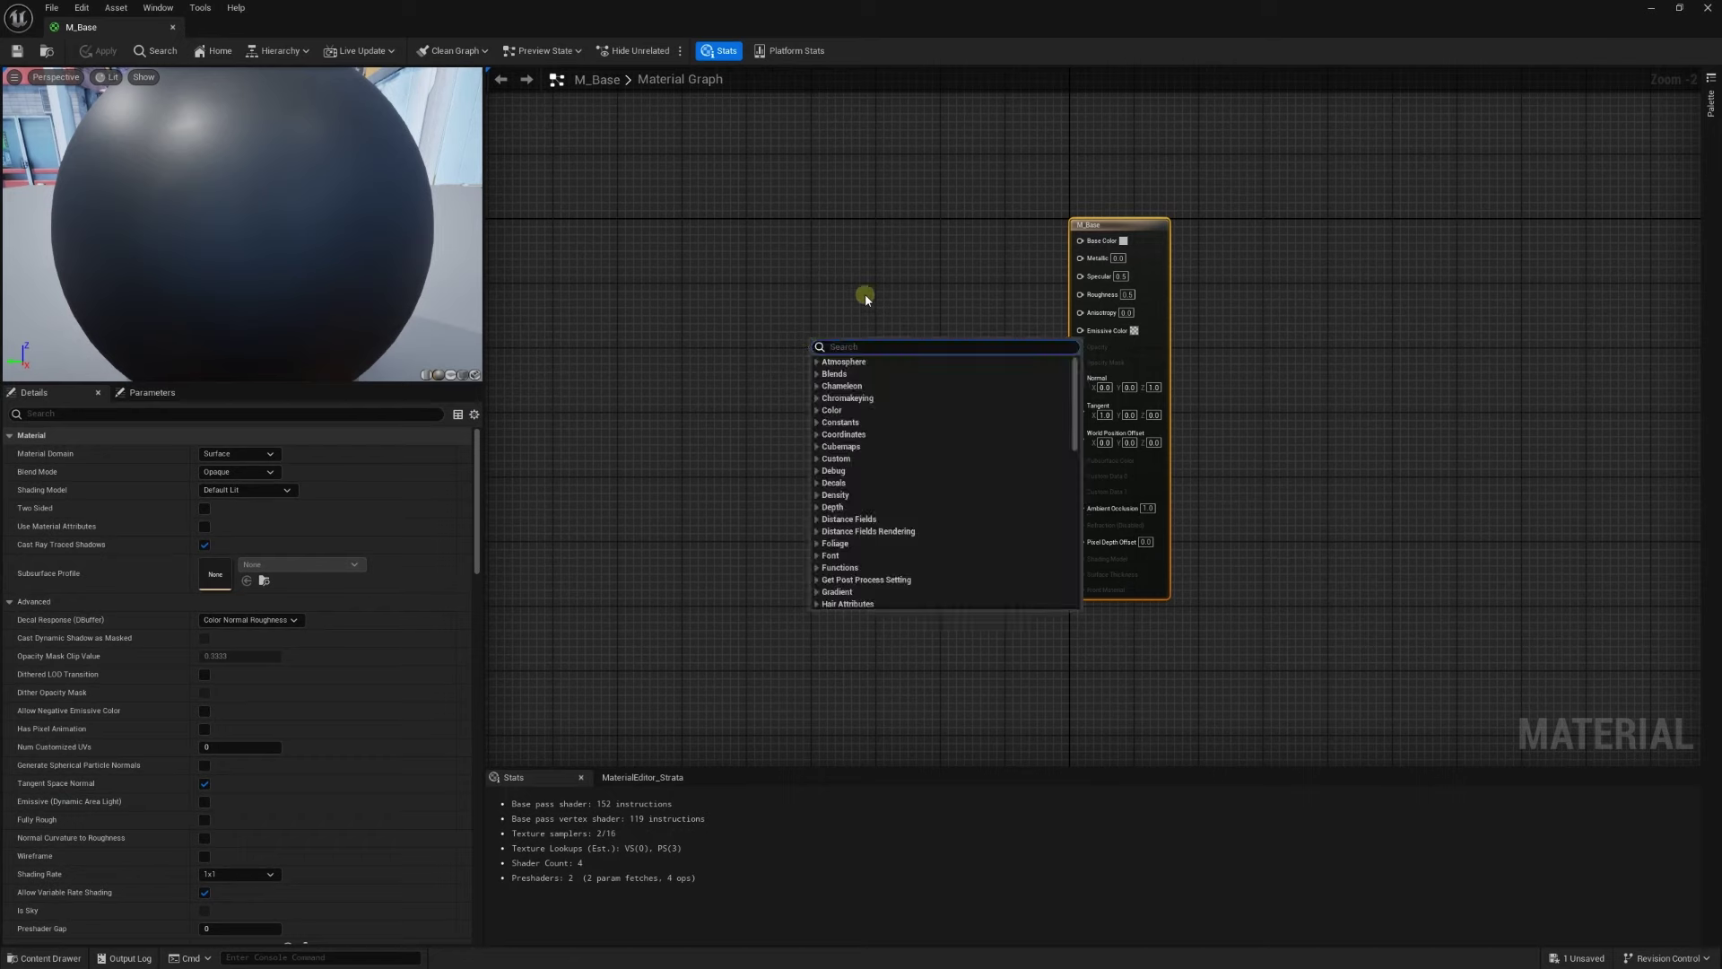
left_click(865, 293)
scroll(891, 273, "up", 2)
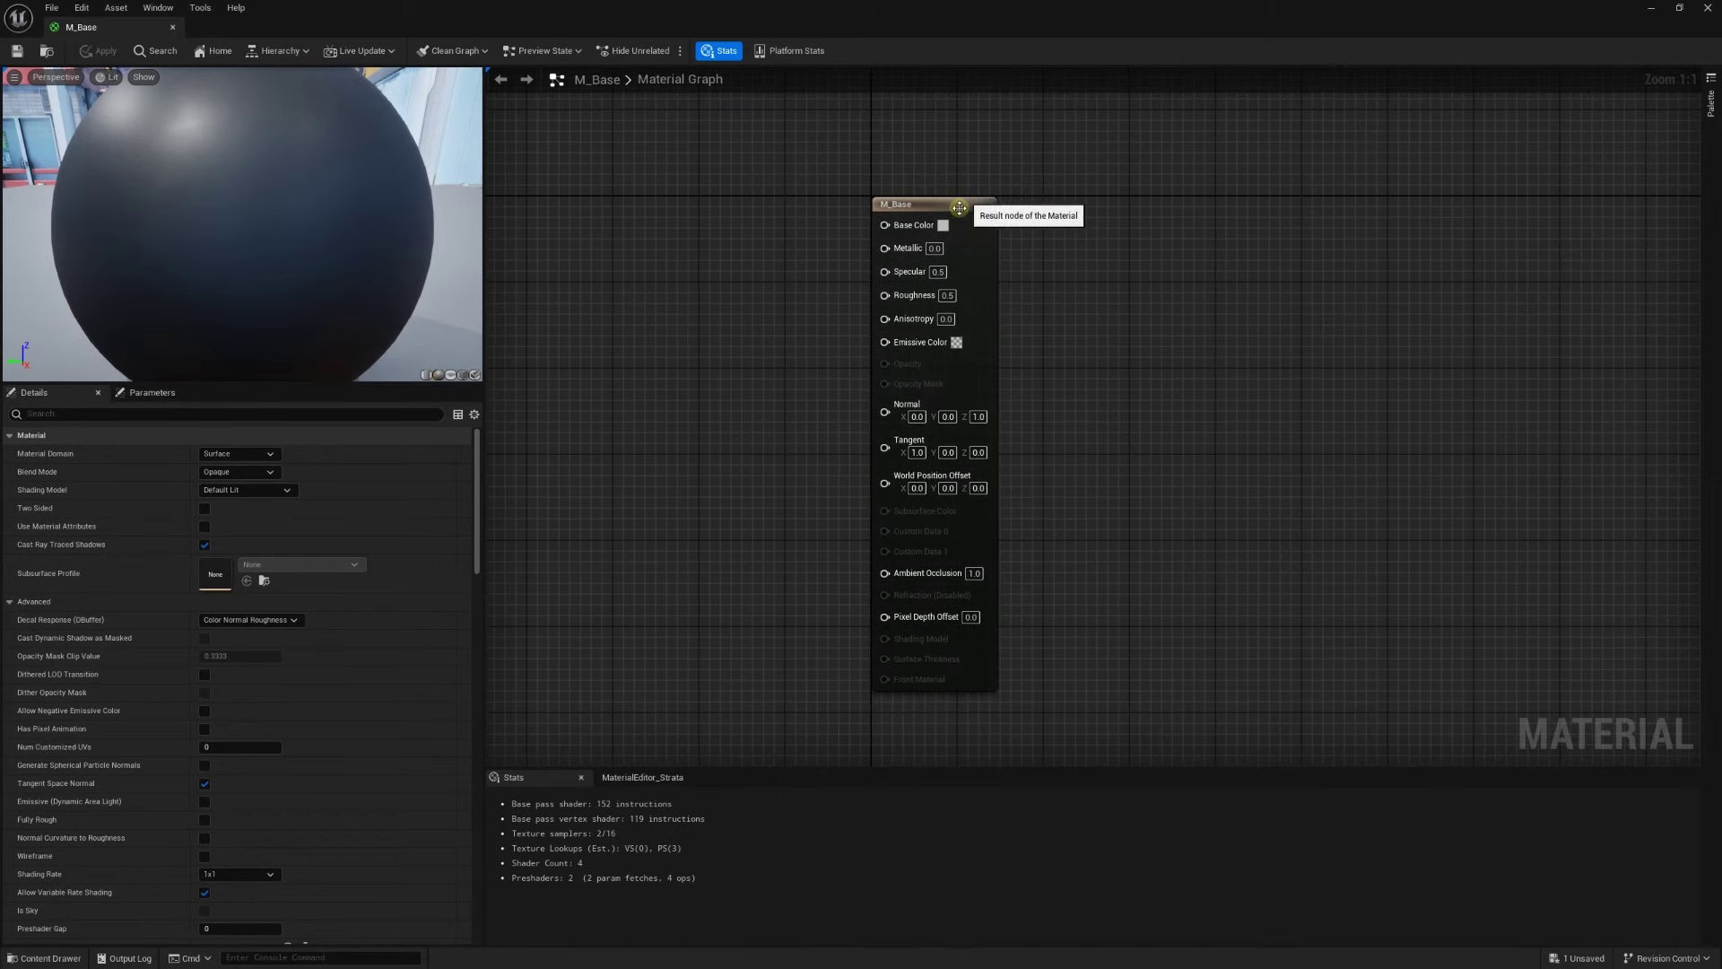
left_click(959, 208)
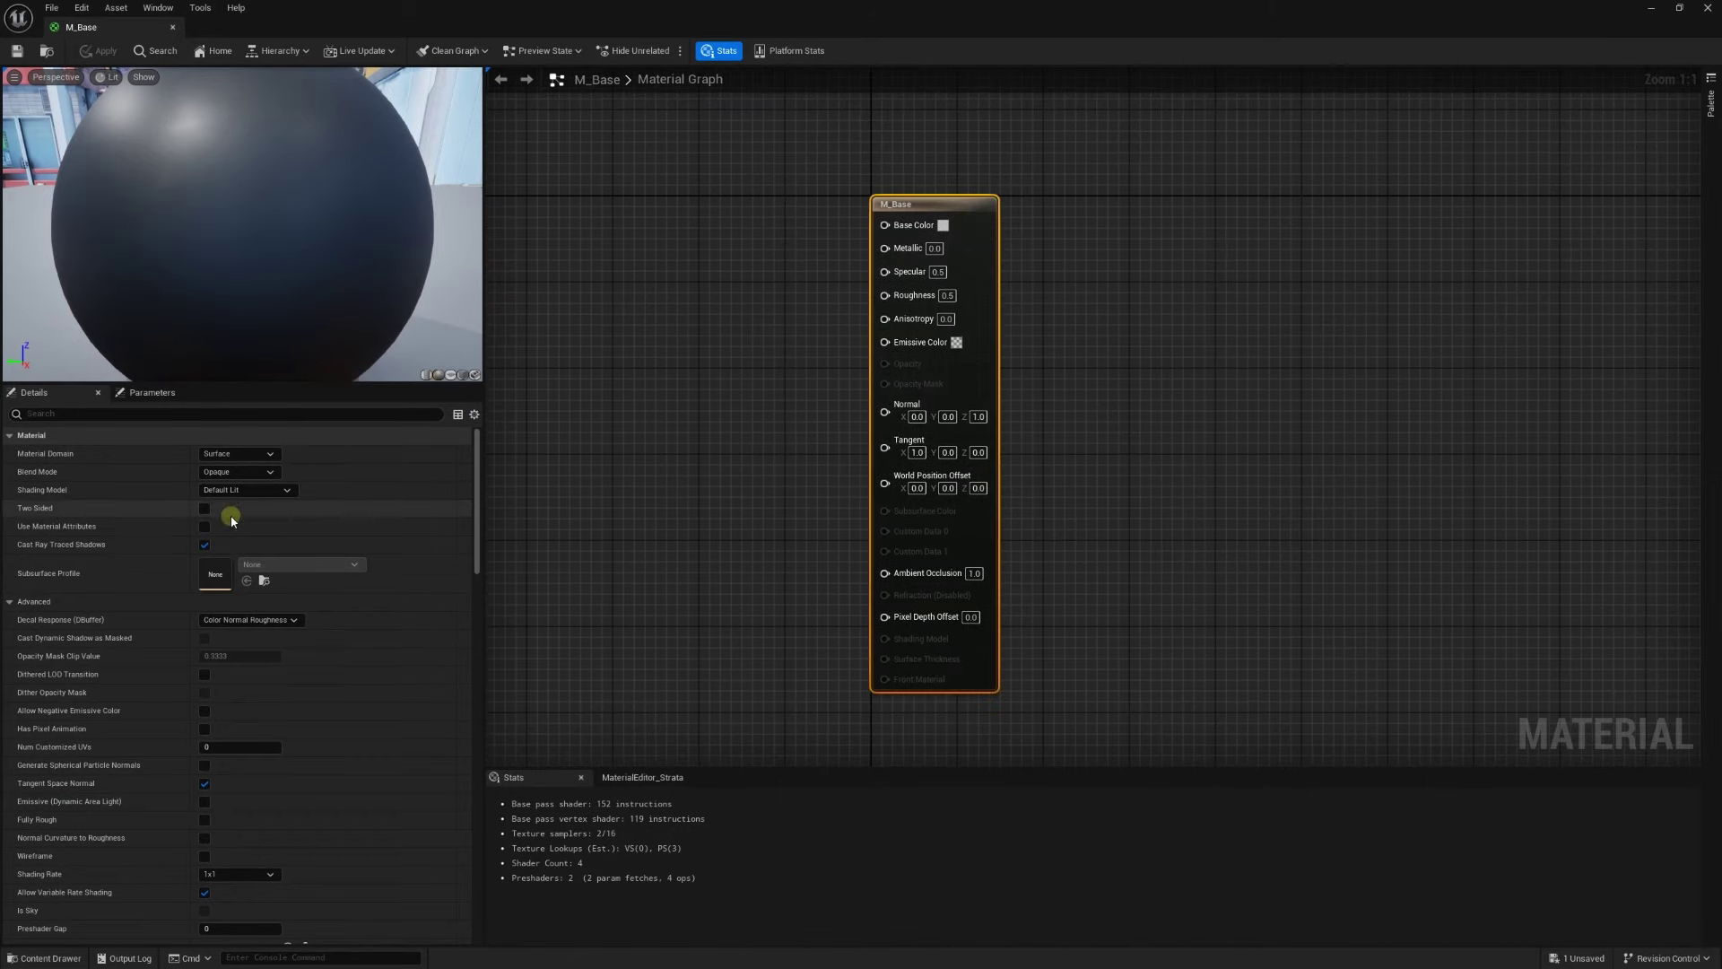
left_click(204, 527)
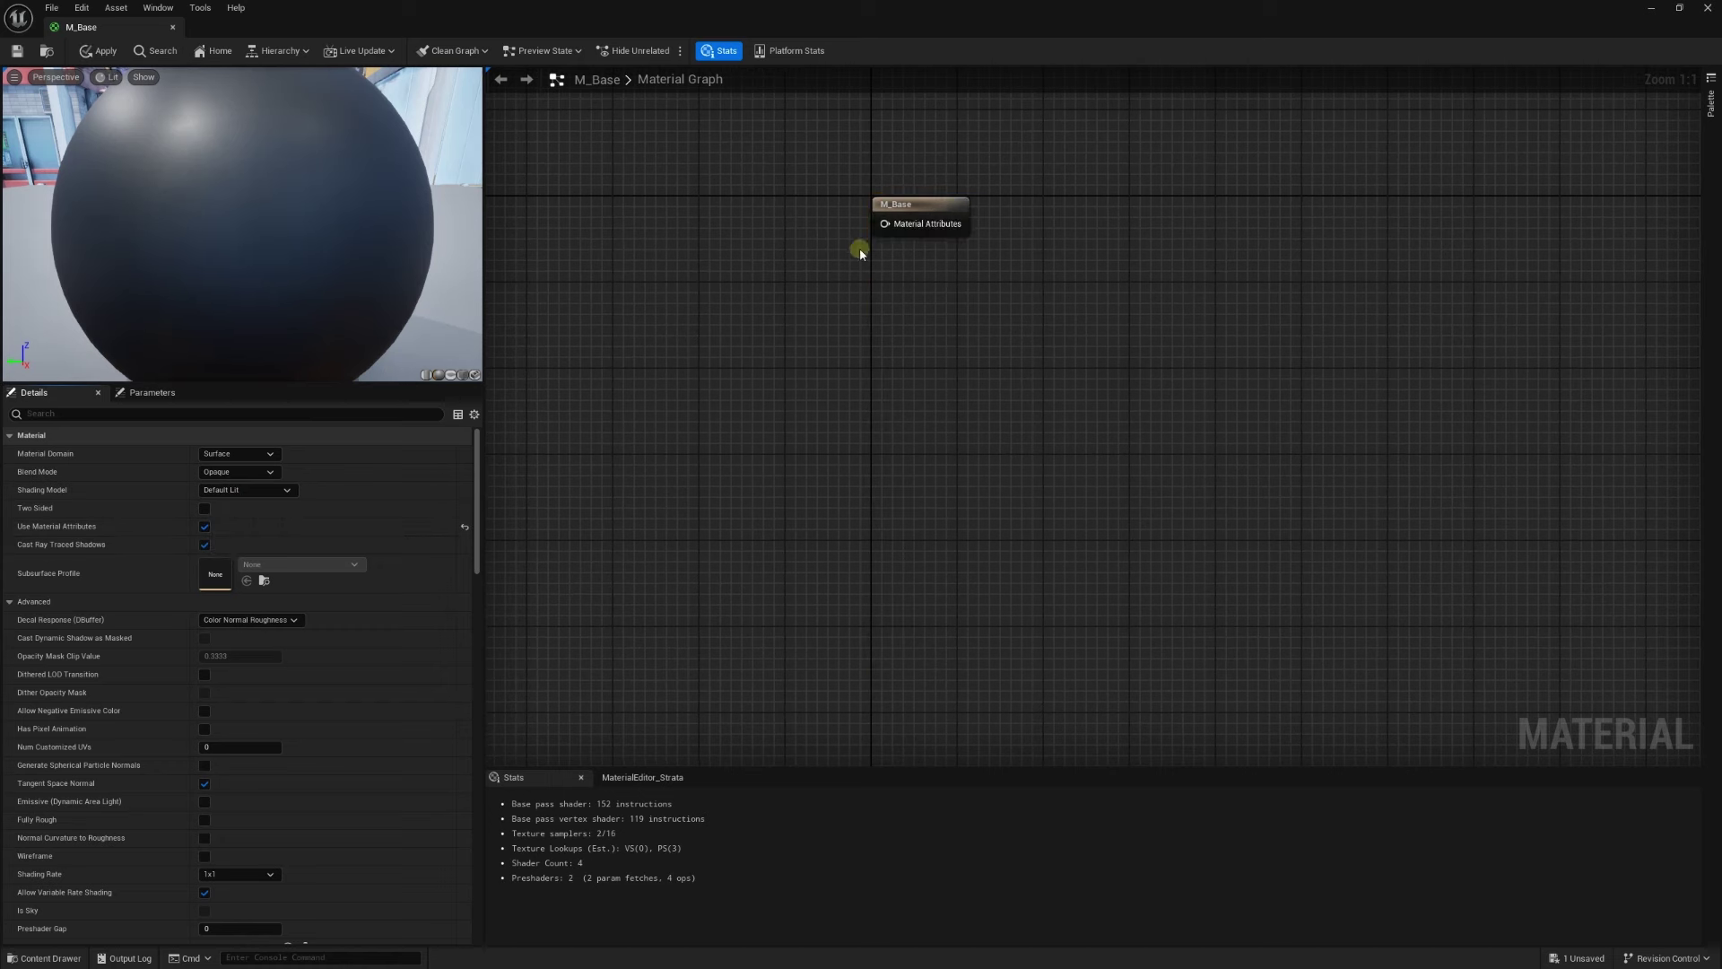
left_click_drag(931, 225, 801, 398)
scroll(801, 397, "down", 3)
scroll(744, 379, "up", 3)
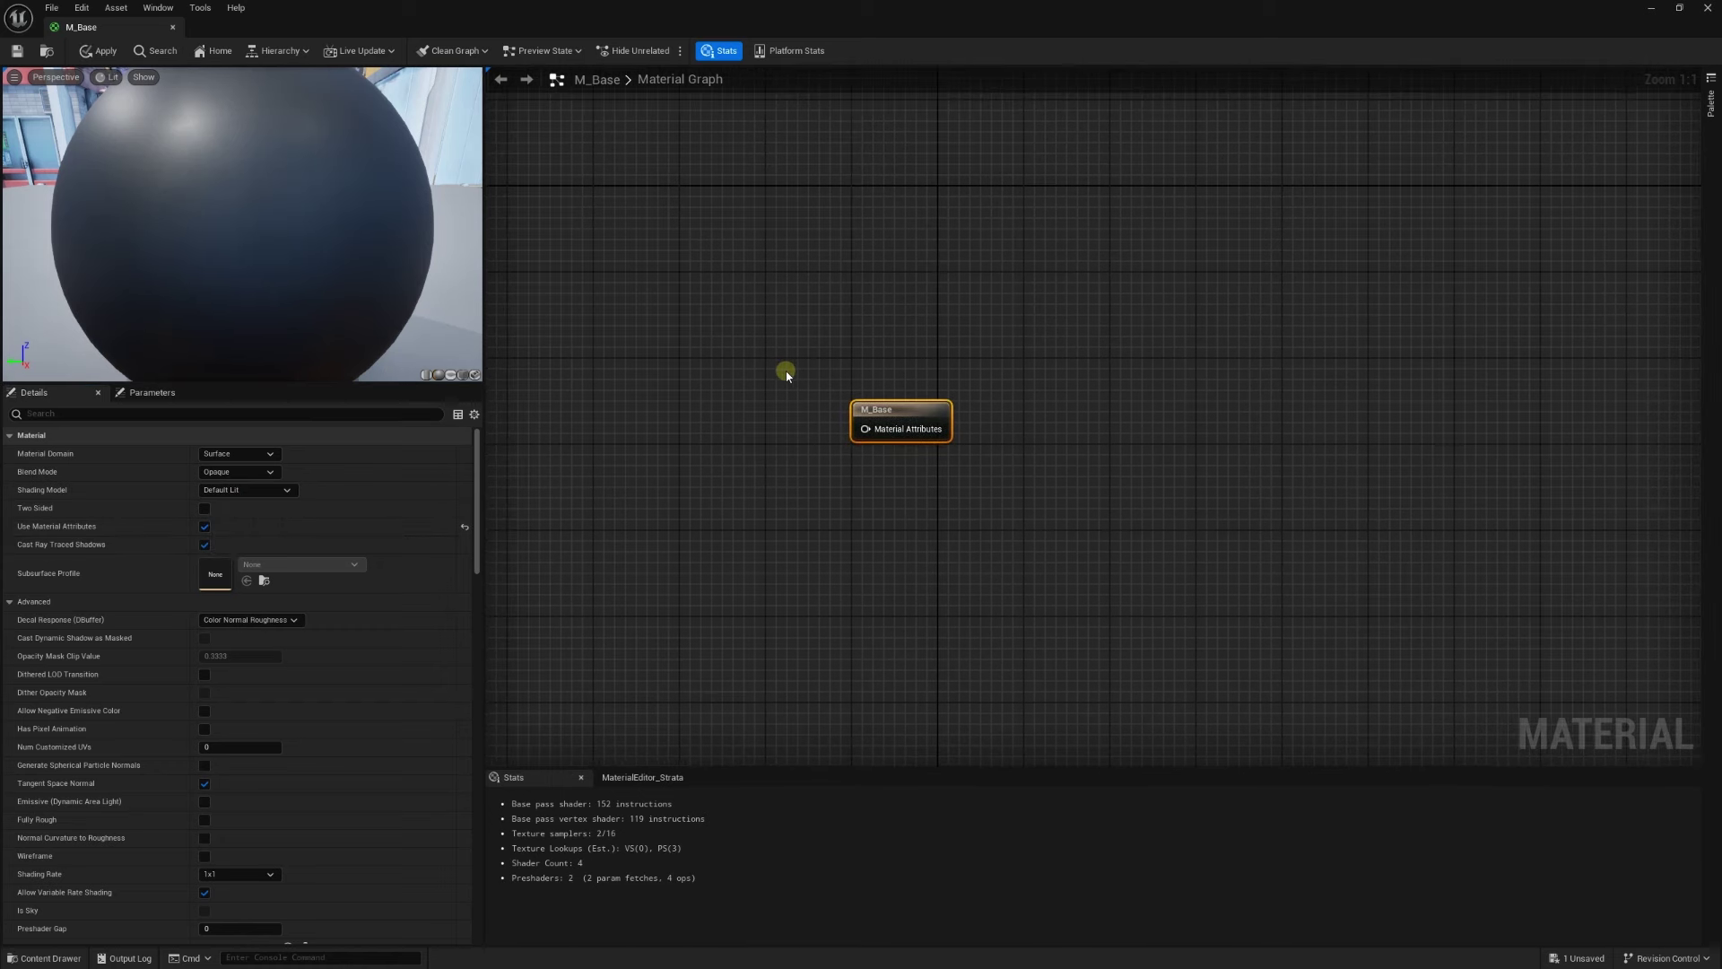
left_click(235, 473)
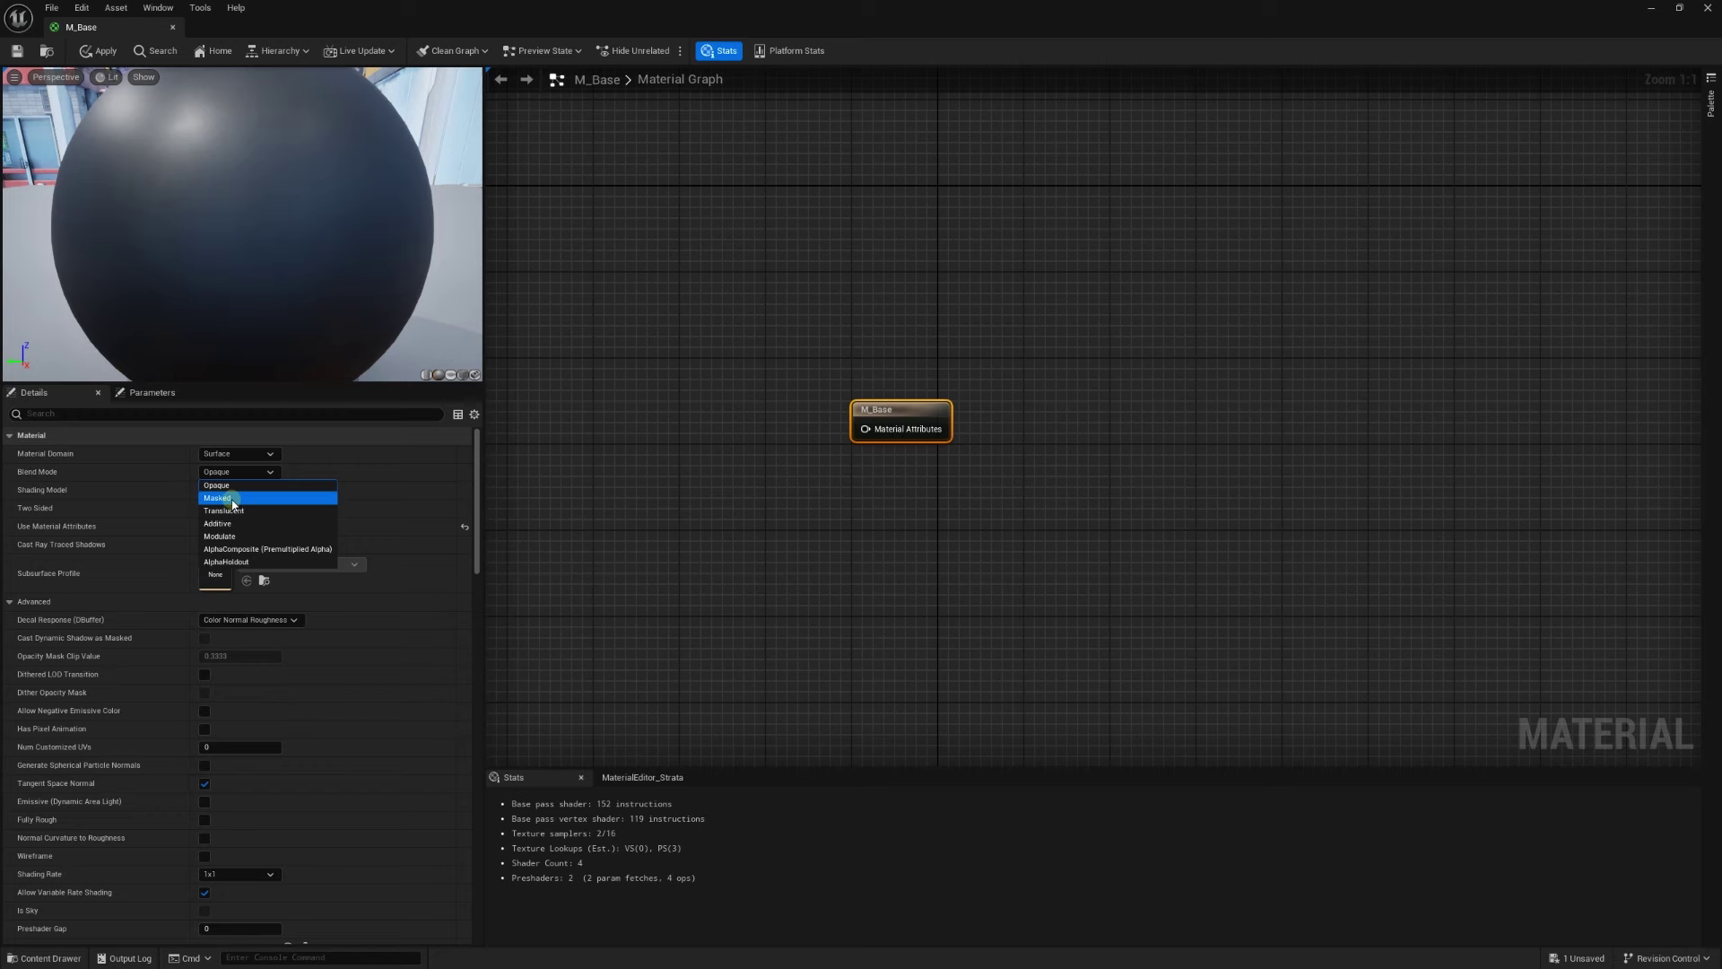
left_click(233, 502)
Add a Material Attribute Layers node, wire it into M_Base's Material Attributes, and apply
right_click_drag(703, 388, 799, 400)
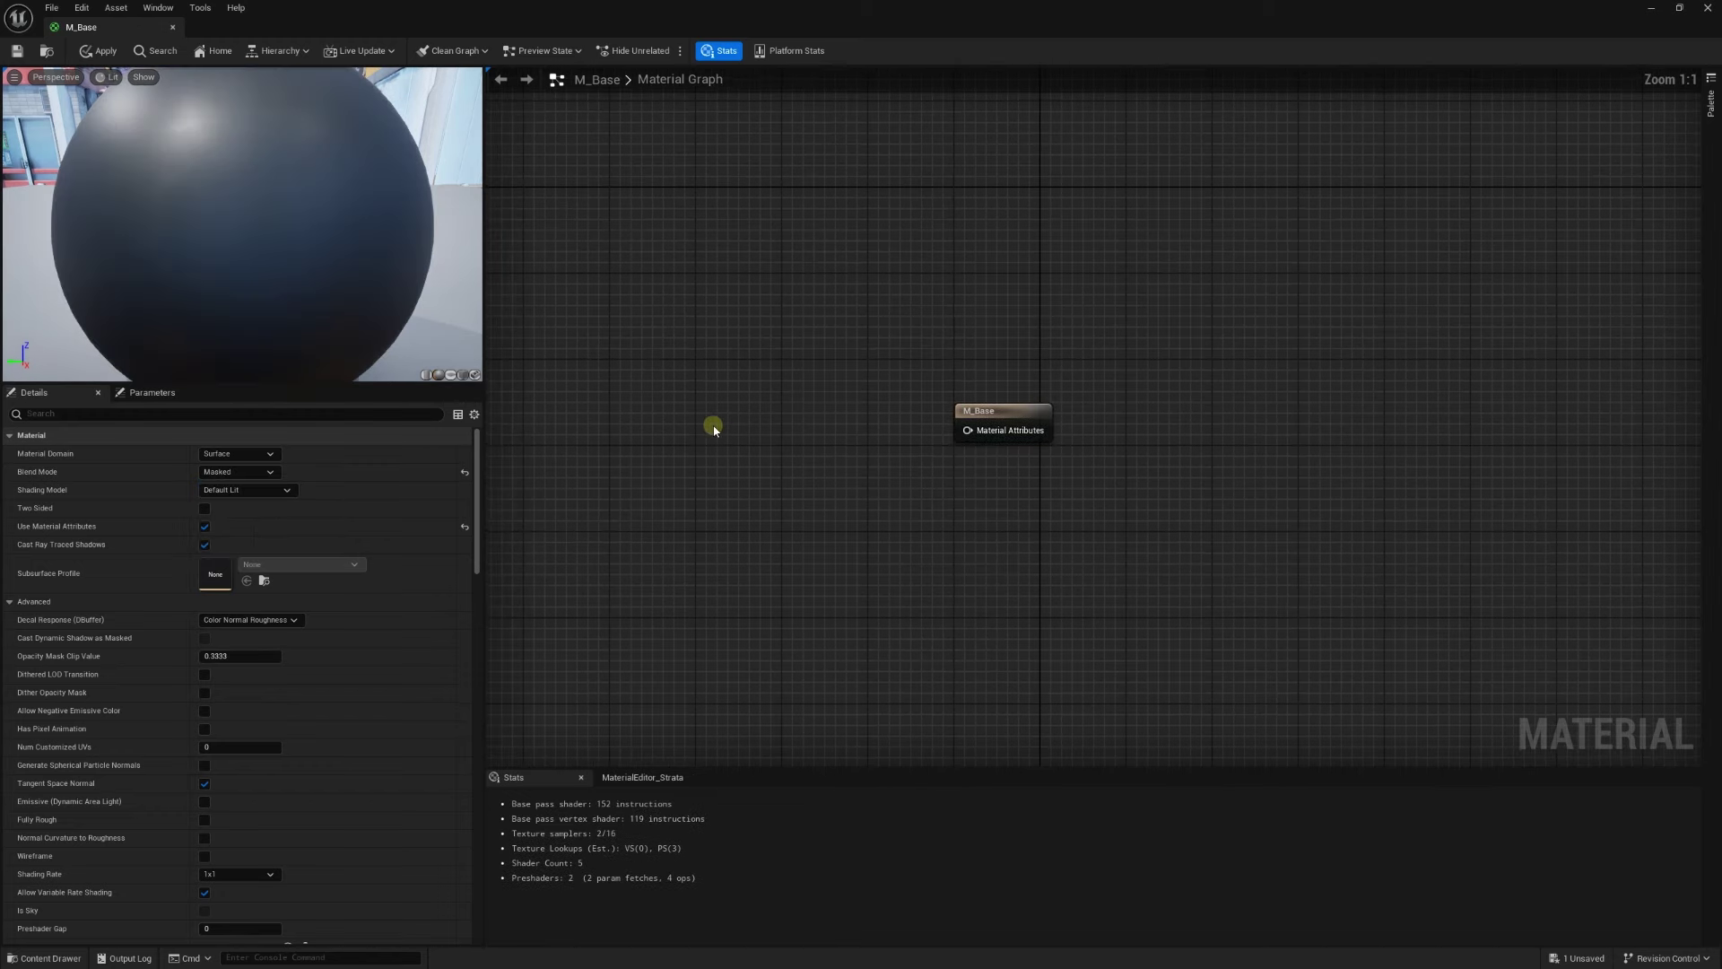
right_click(714, 429)
type("materiallayer")
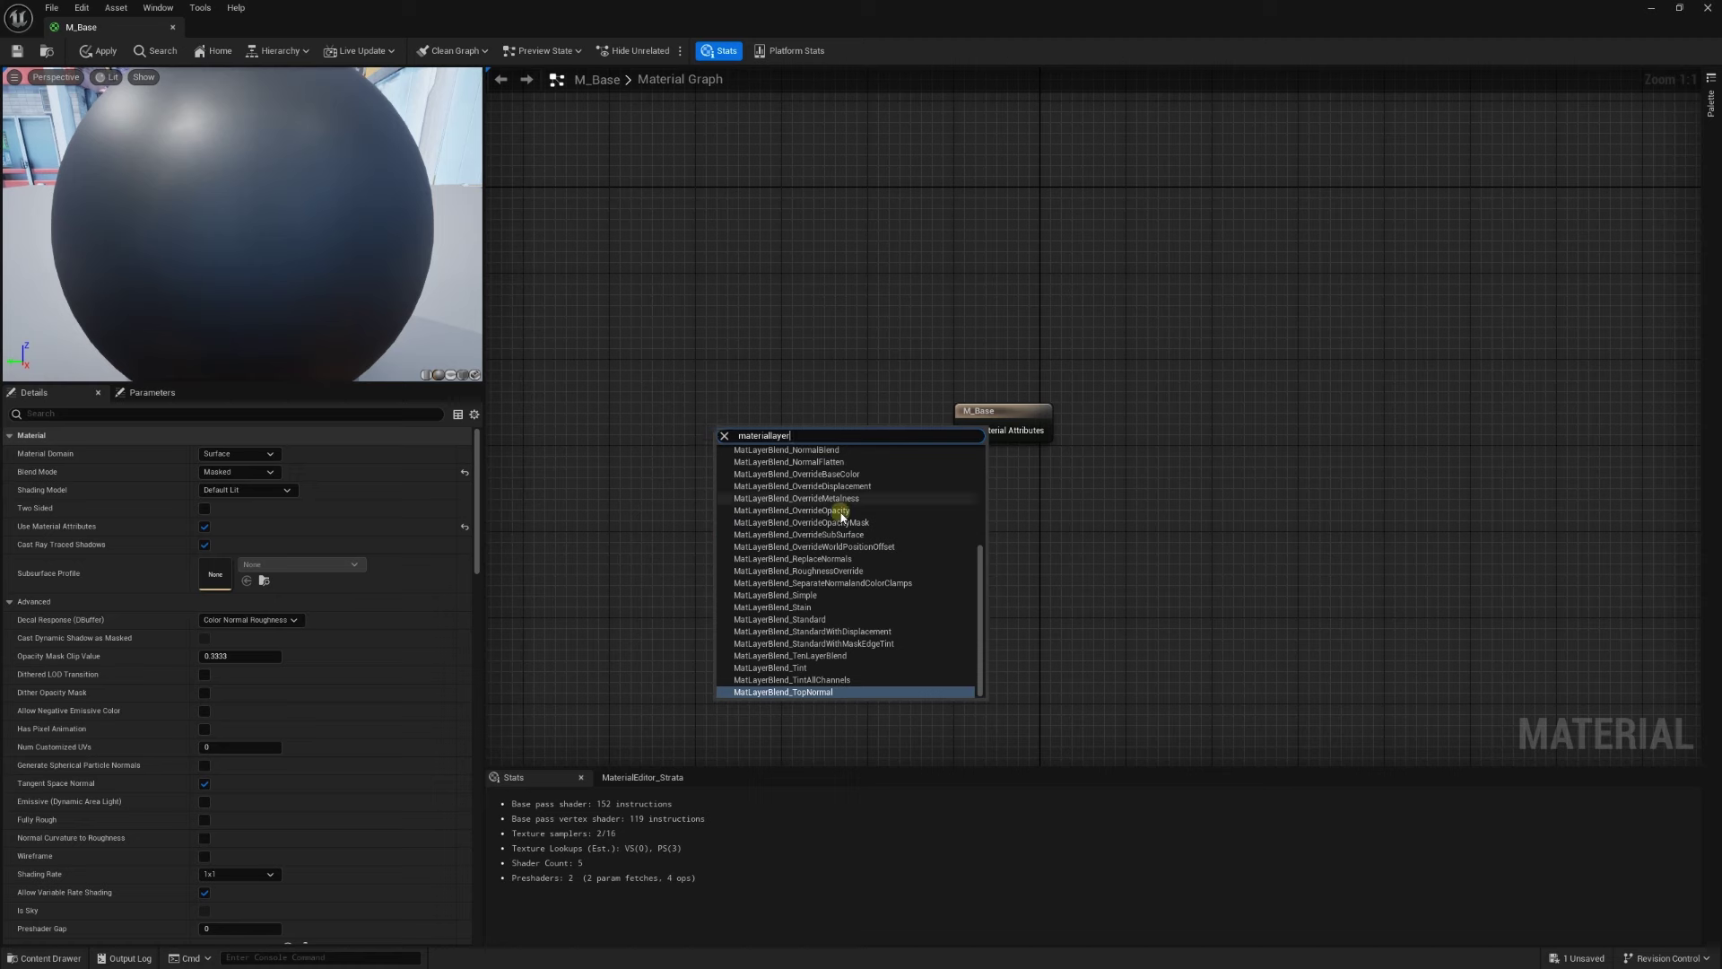
scroll(839, 547, "up", 5)
key("ctrl+a")
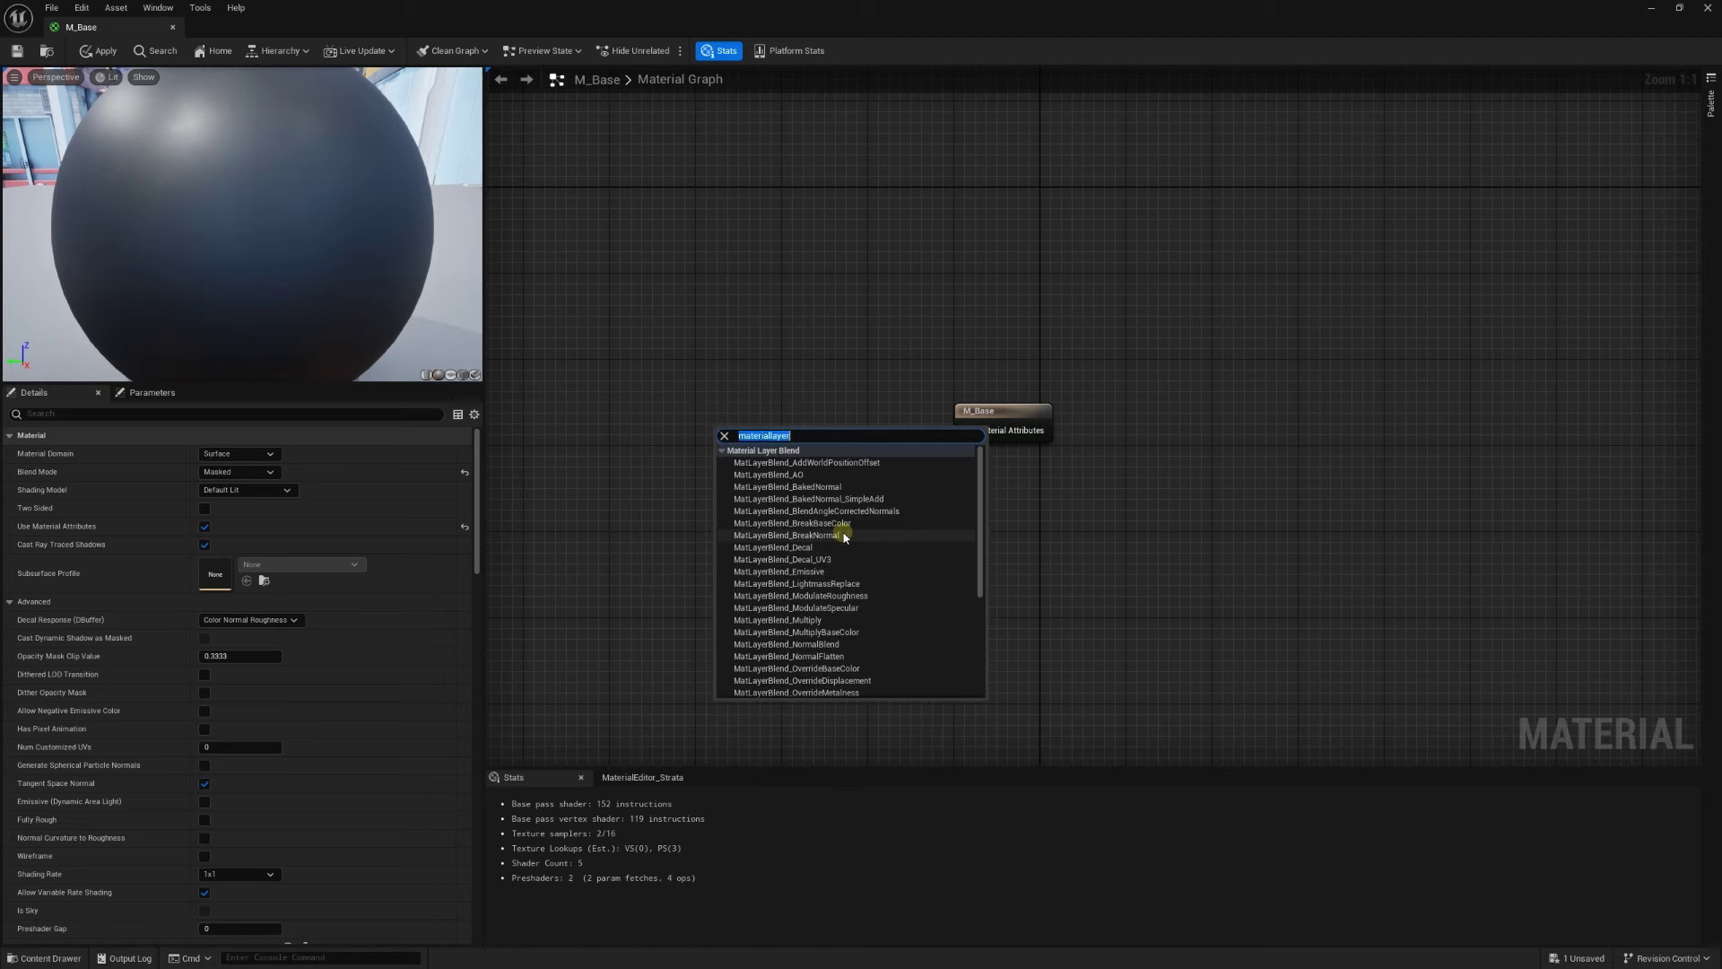
type("layer")
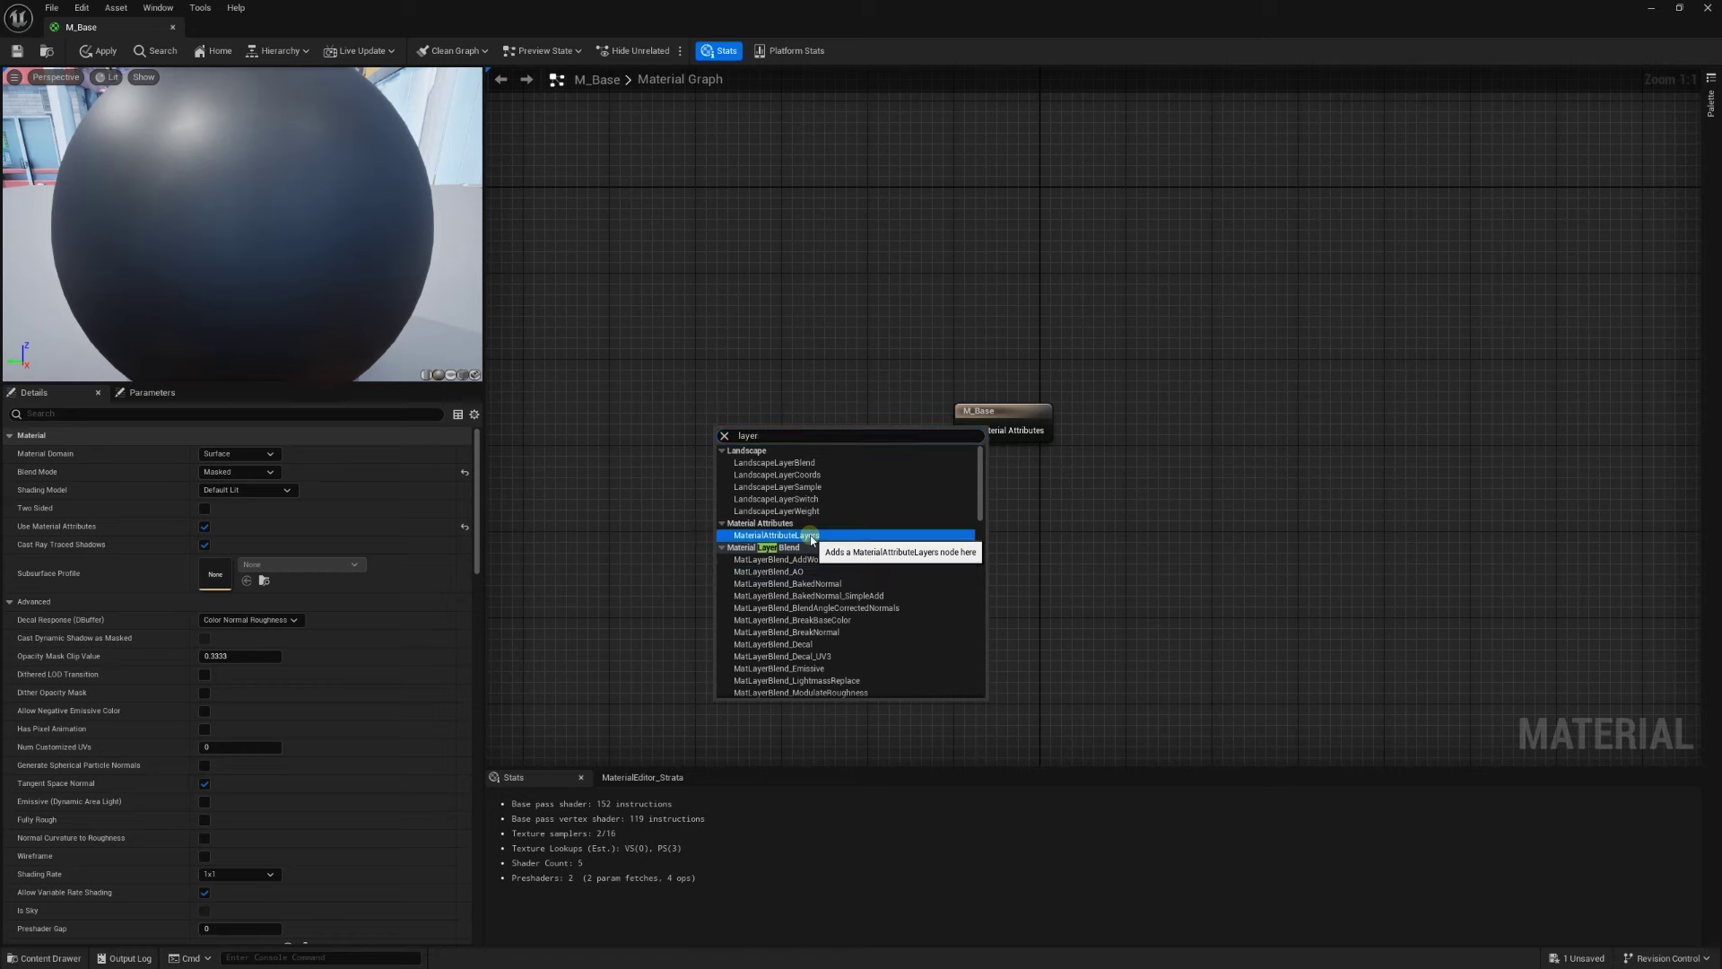
left_click(777, 535)
left_click_drag(808, 415, 967, 431)
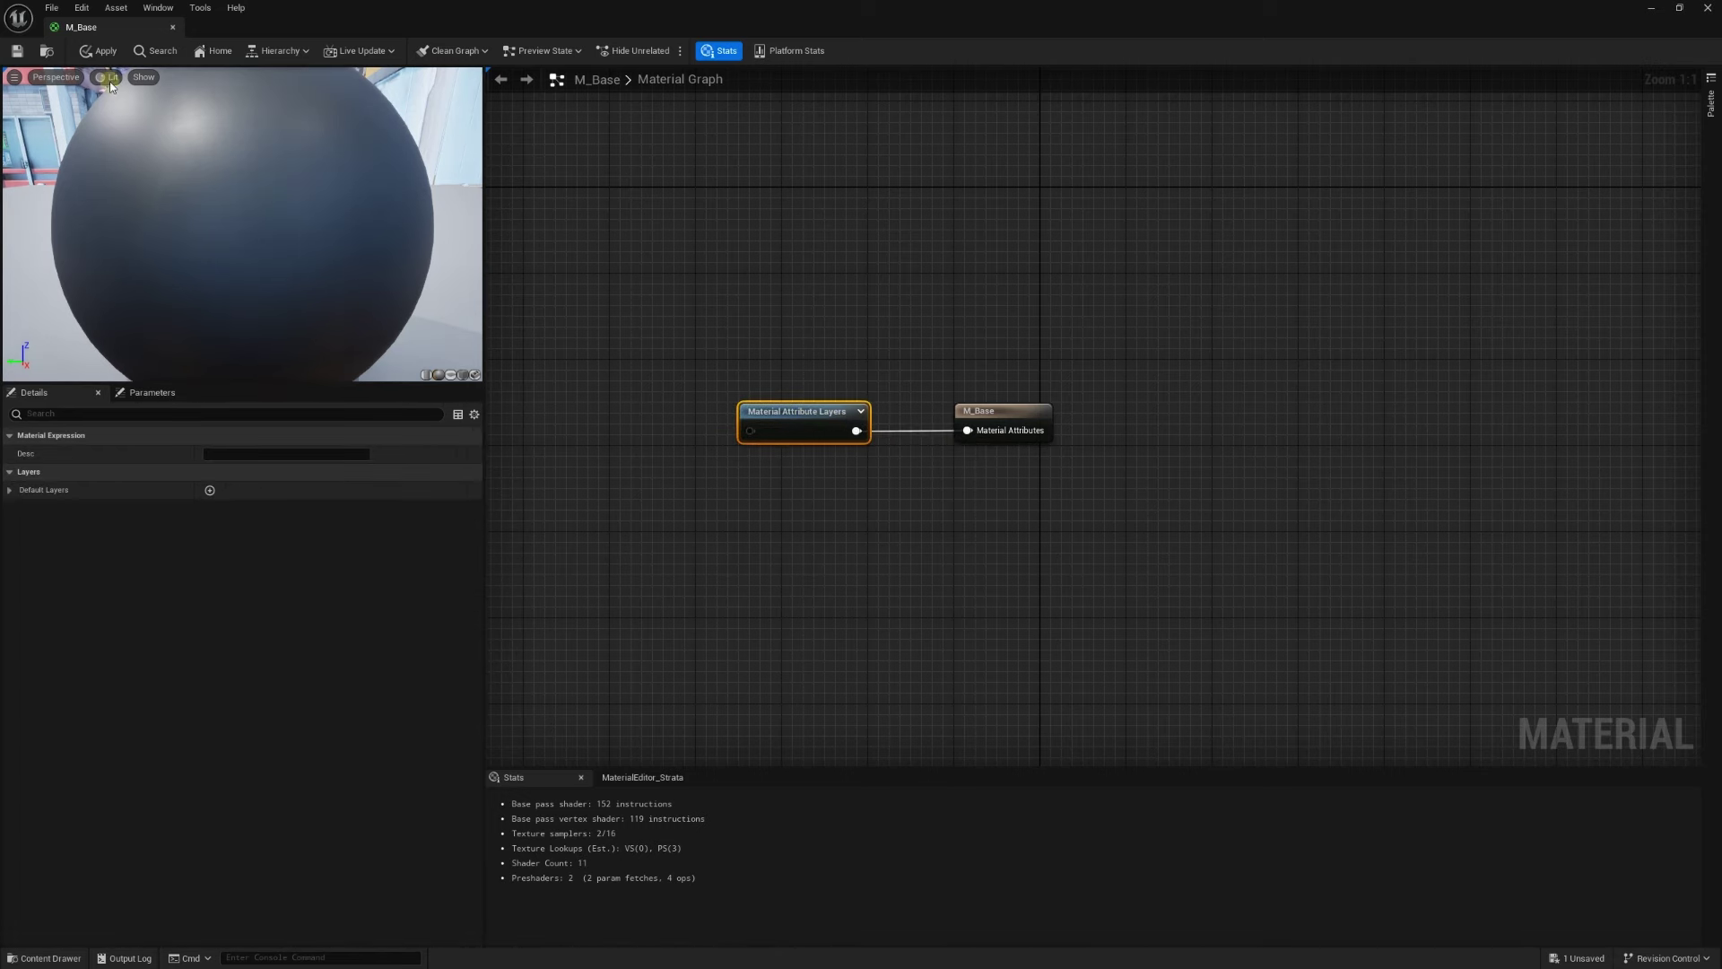
left_click(16, 50)
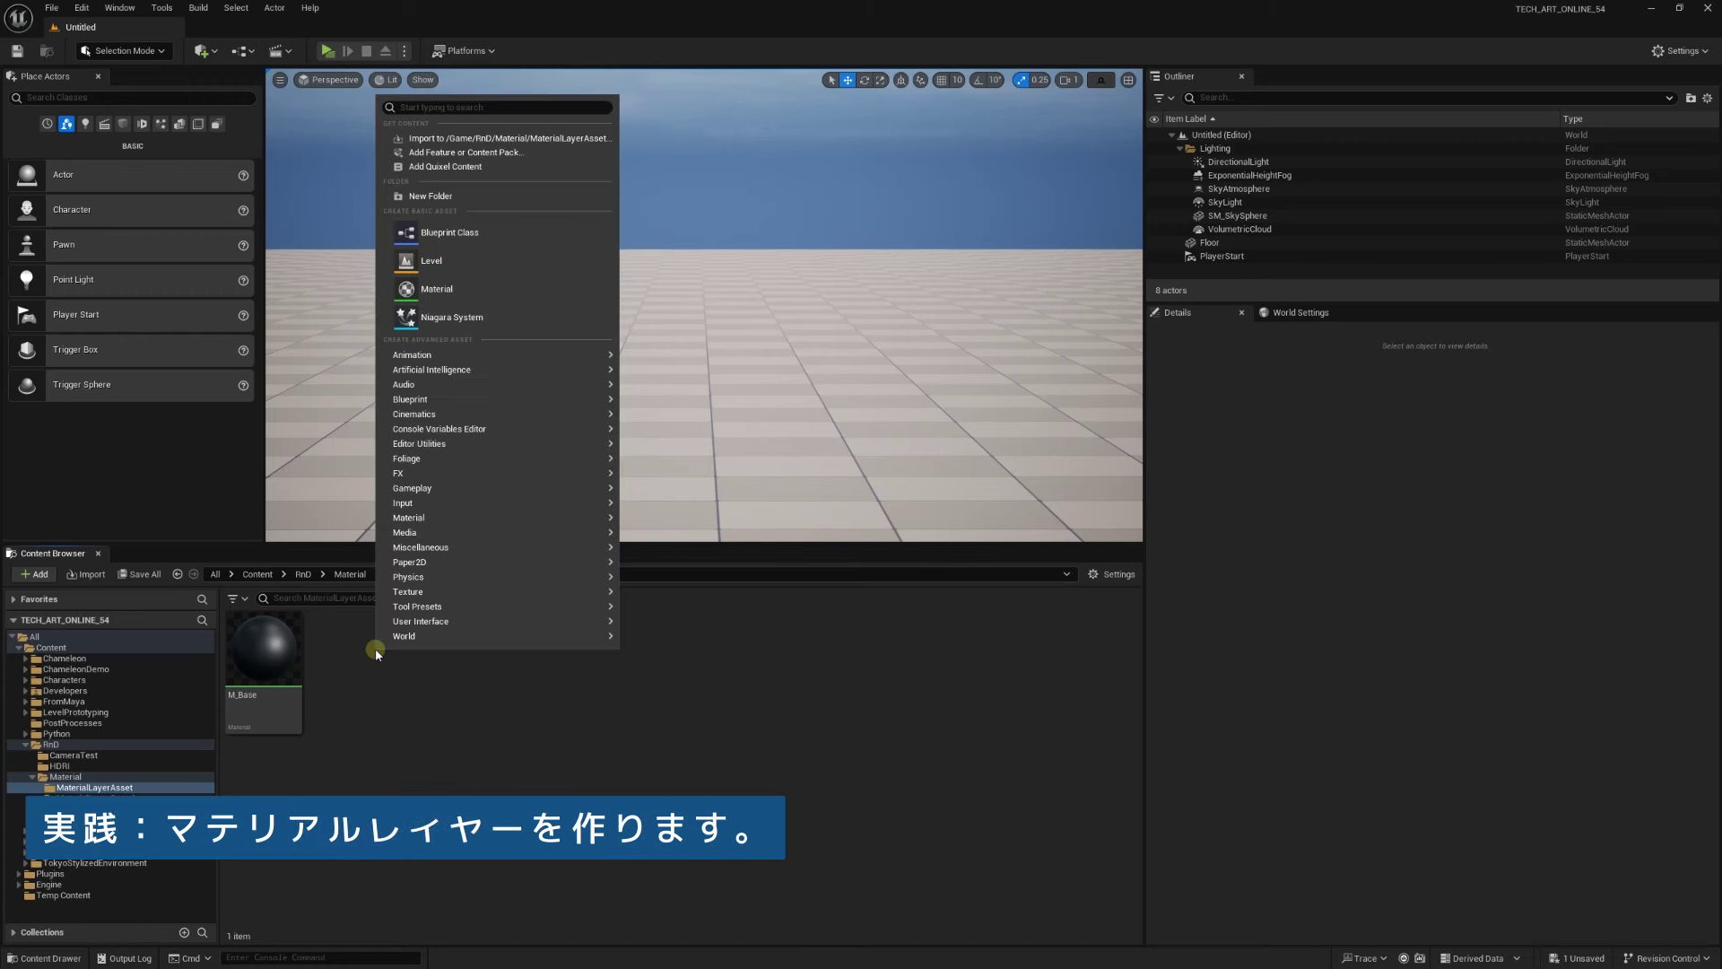
Create a Material Layer asset named ML_Metal next to M_Base and open it
mouse_move(474, 517)
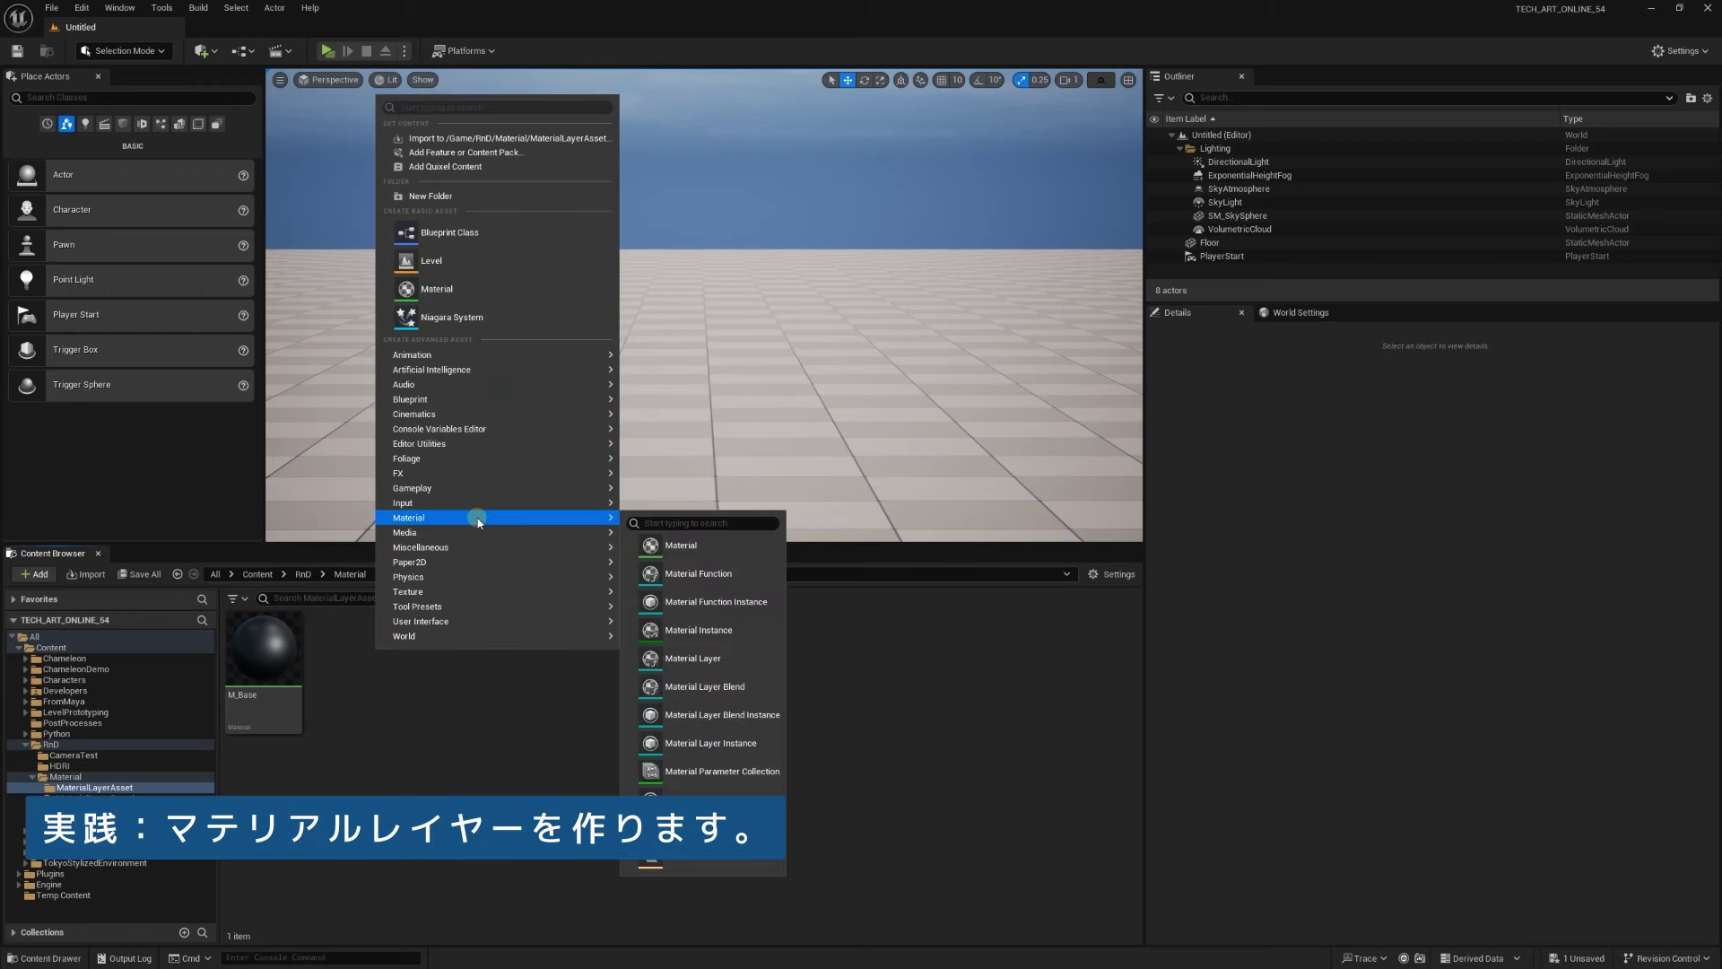
left_click(683, 658)
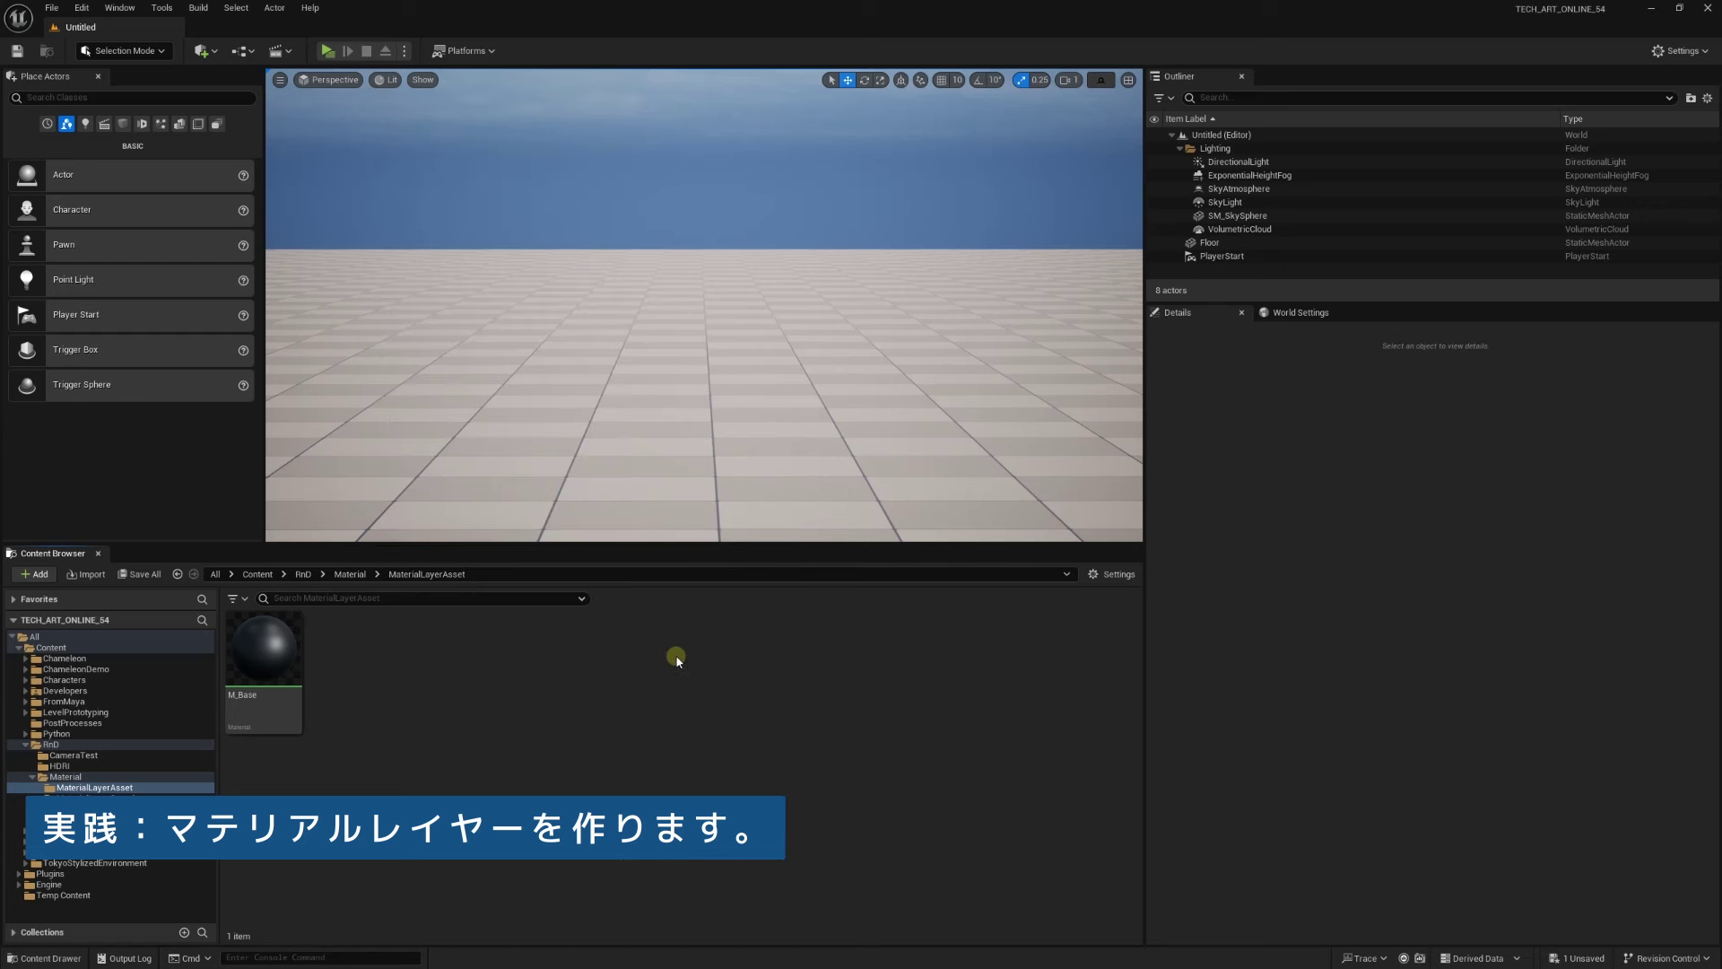
type("M")
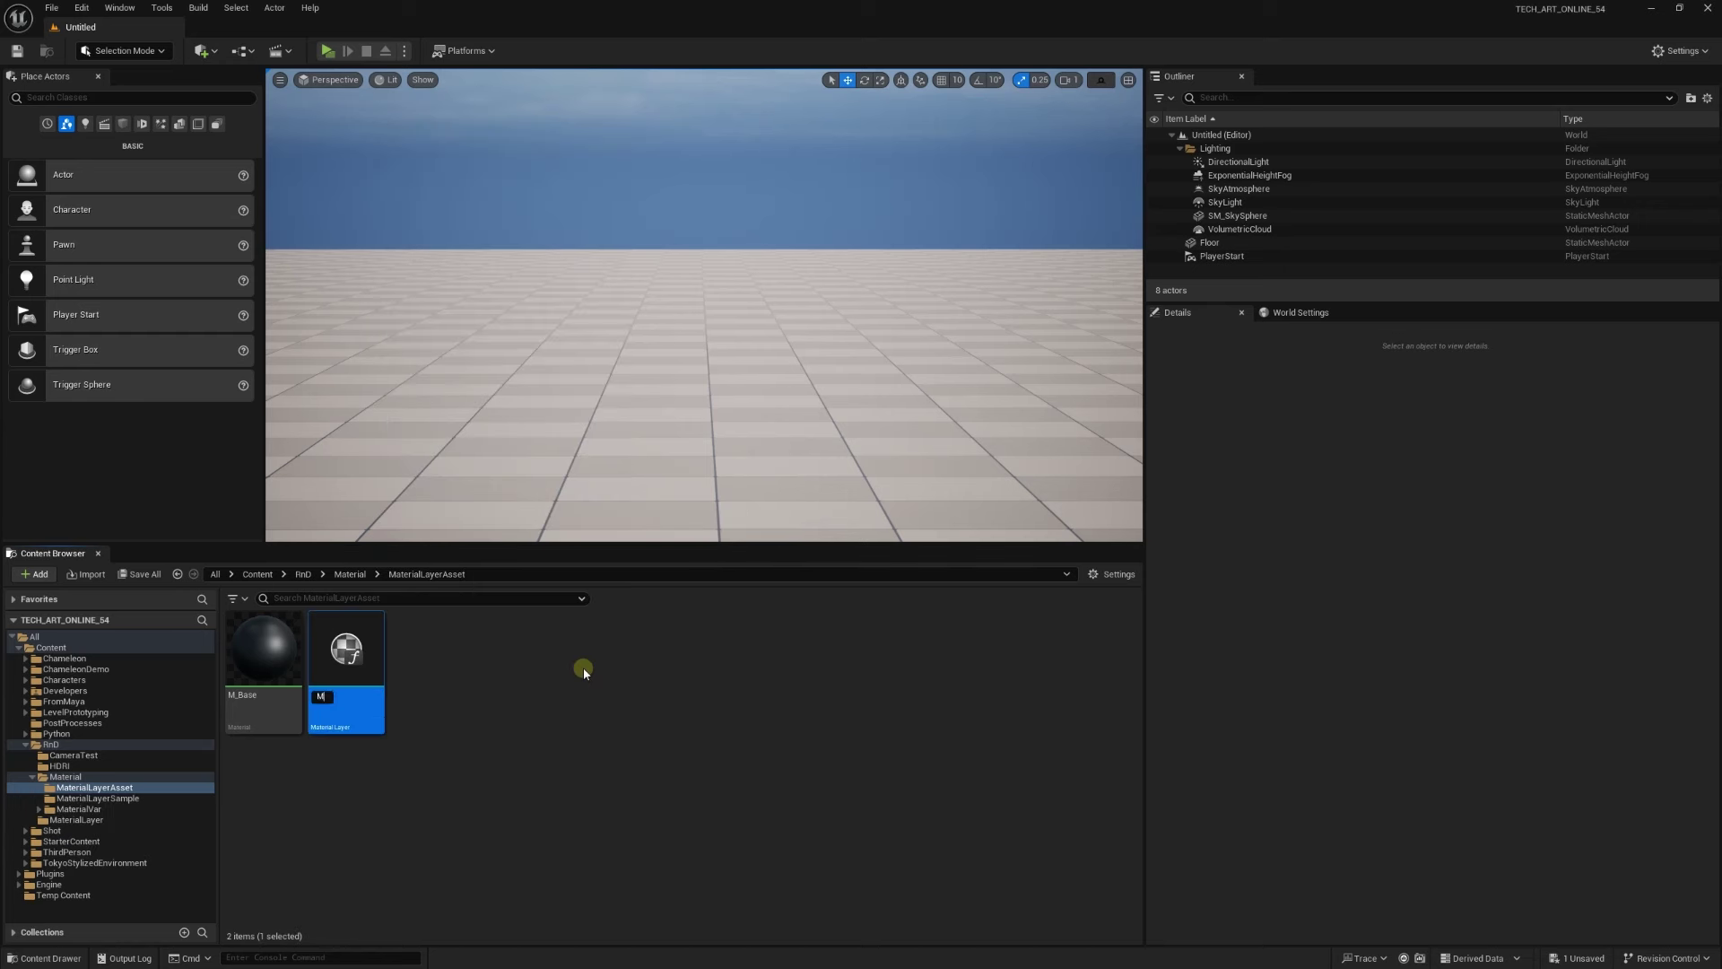
type("L_Metal")
key("Return")
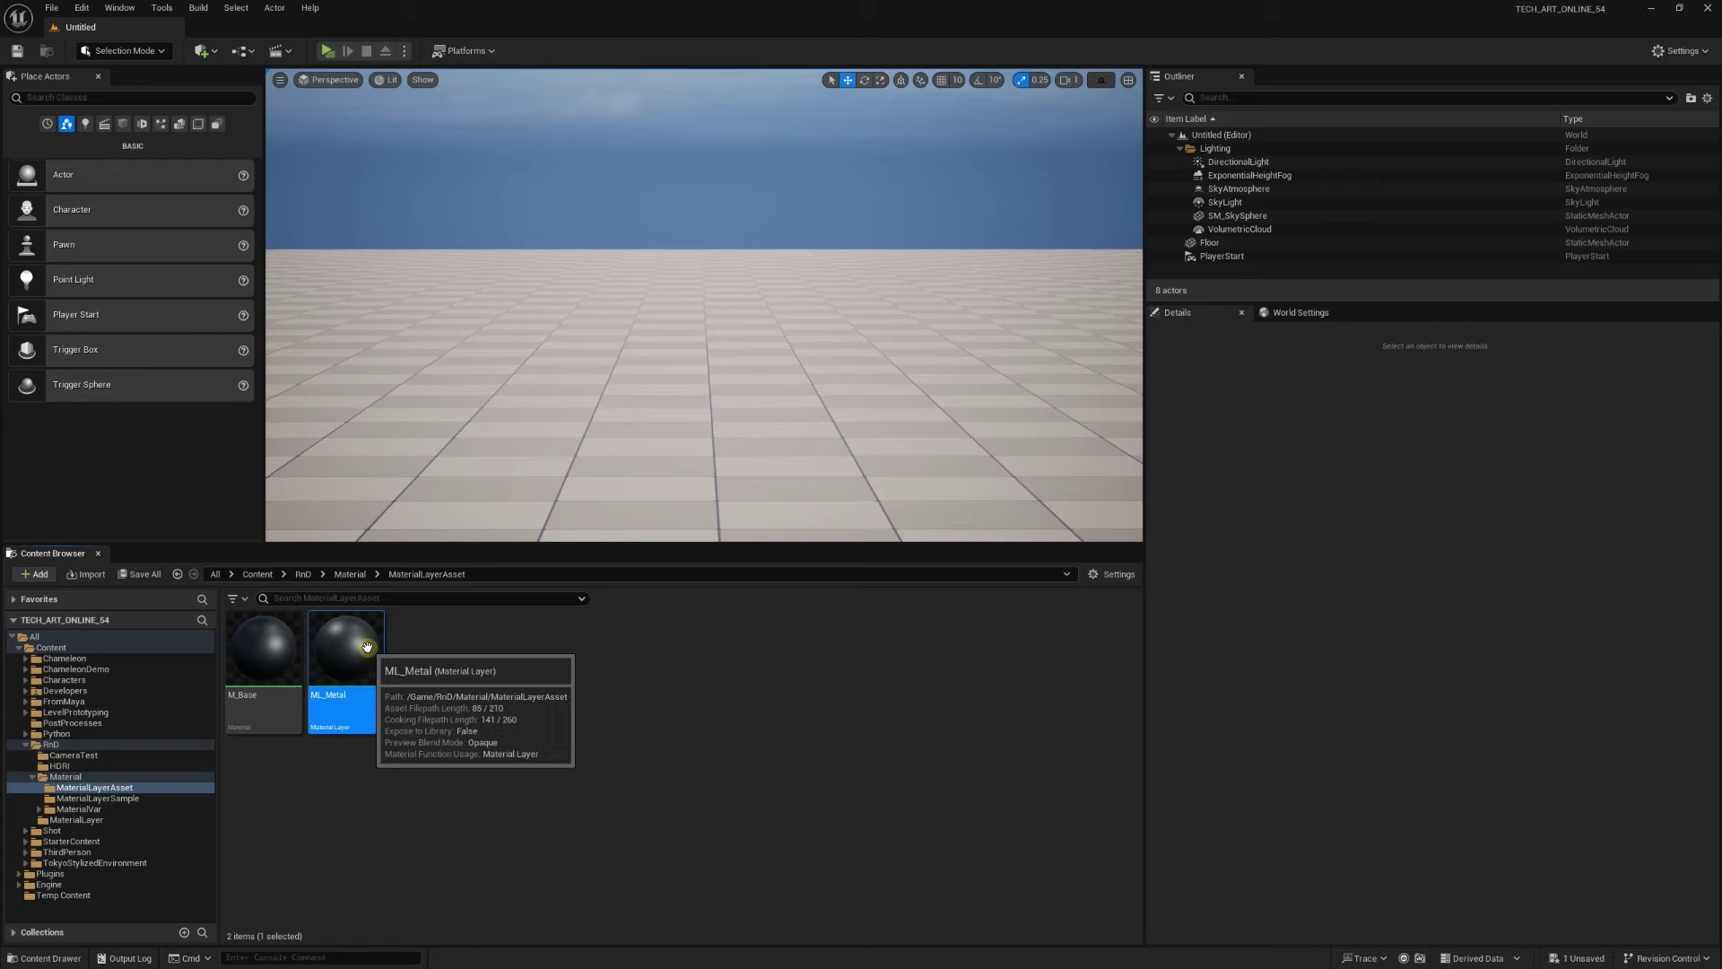
double_click(367, 651)
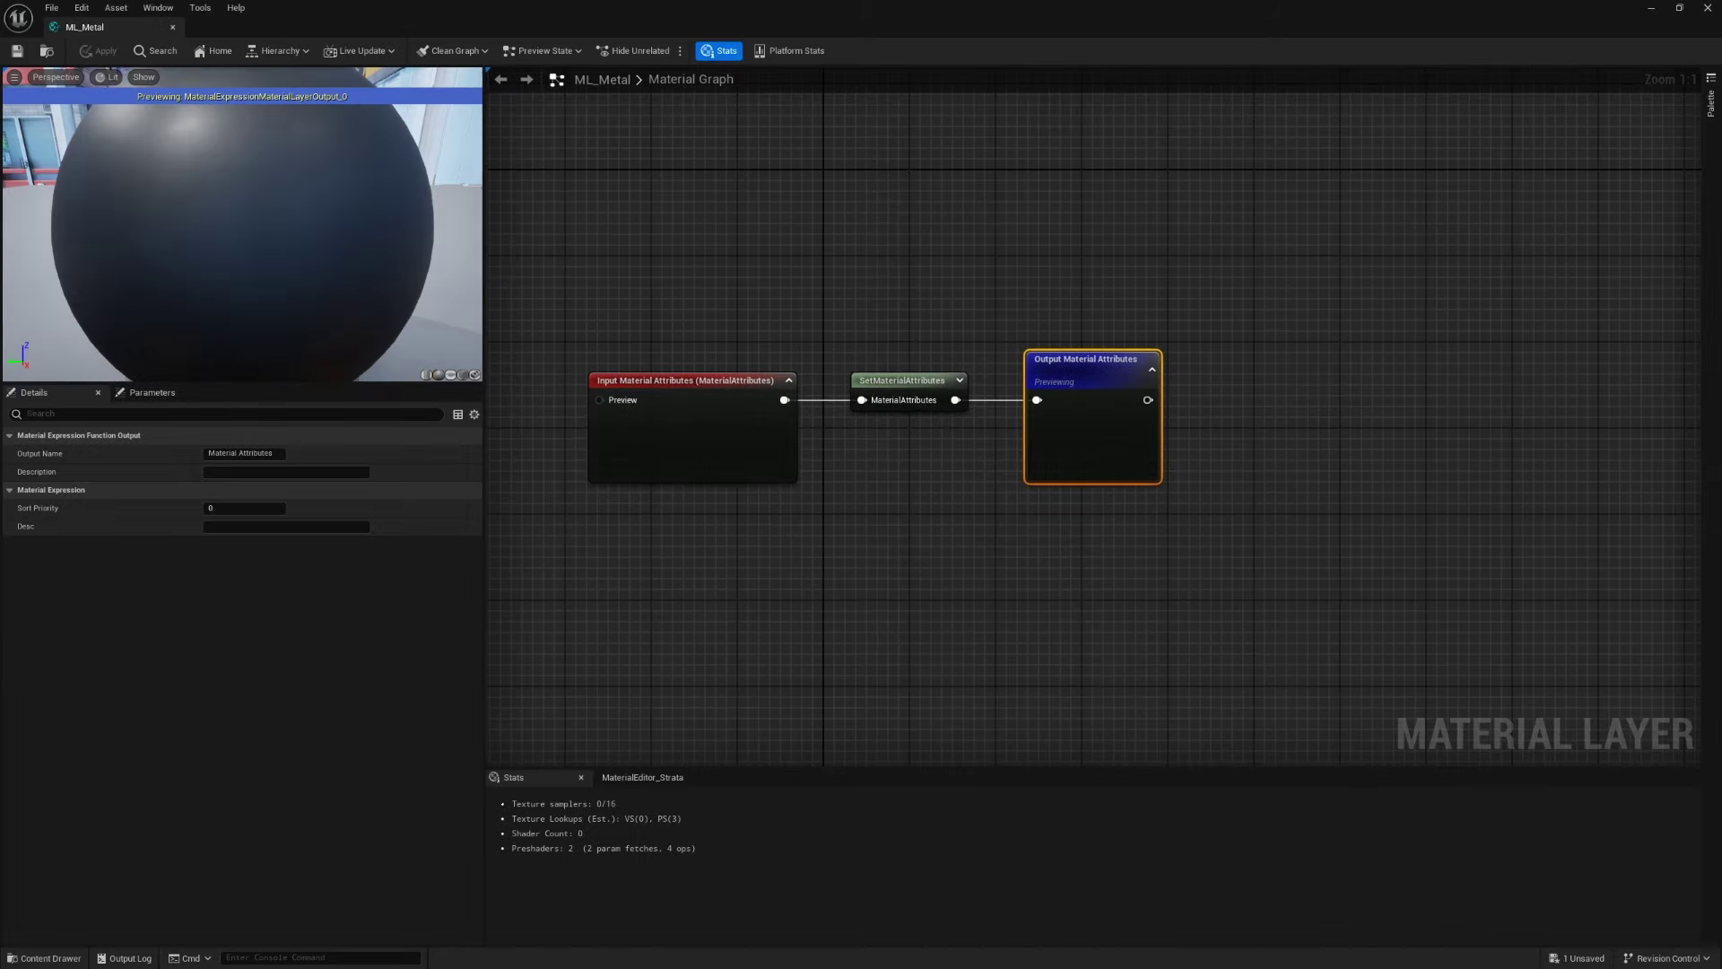
Add a MakeMaterialAttributes node and wire it into the layer's output
right_click_drag(777, 350, 1123, 324)
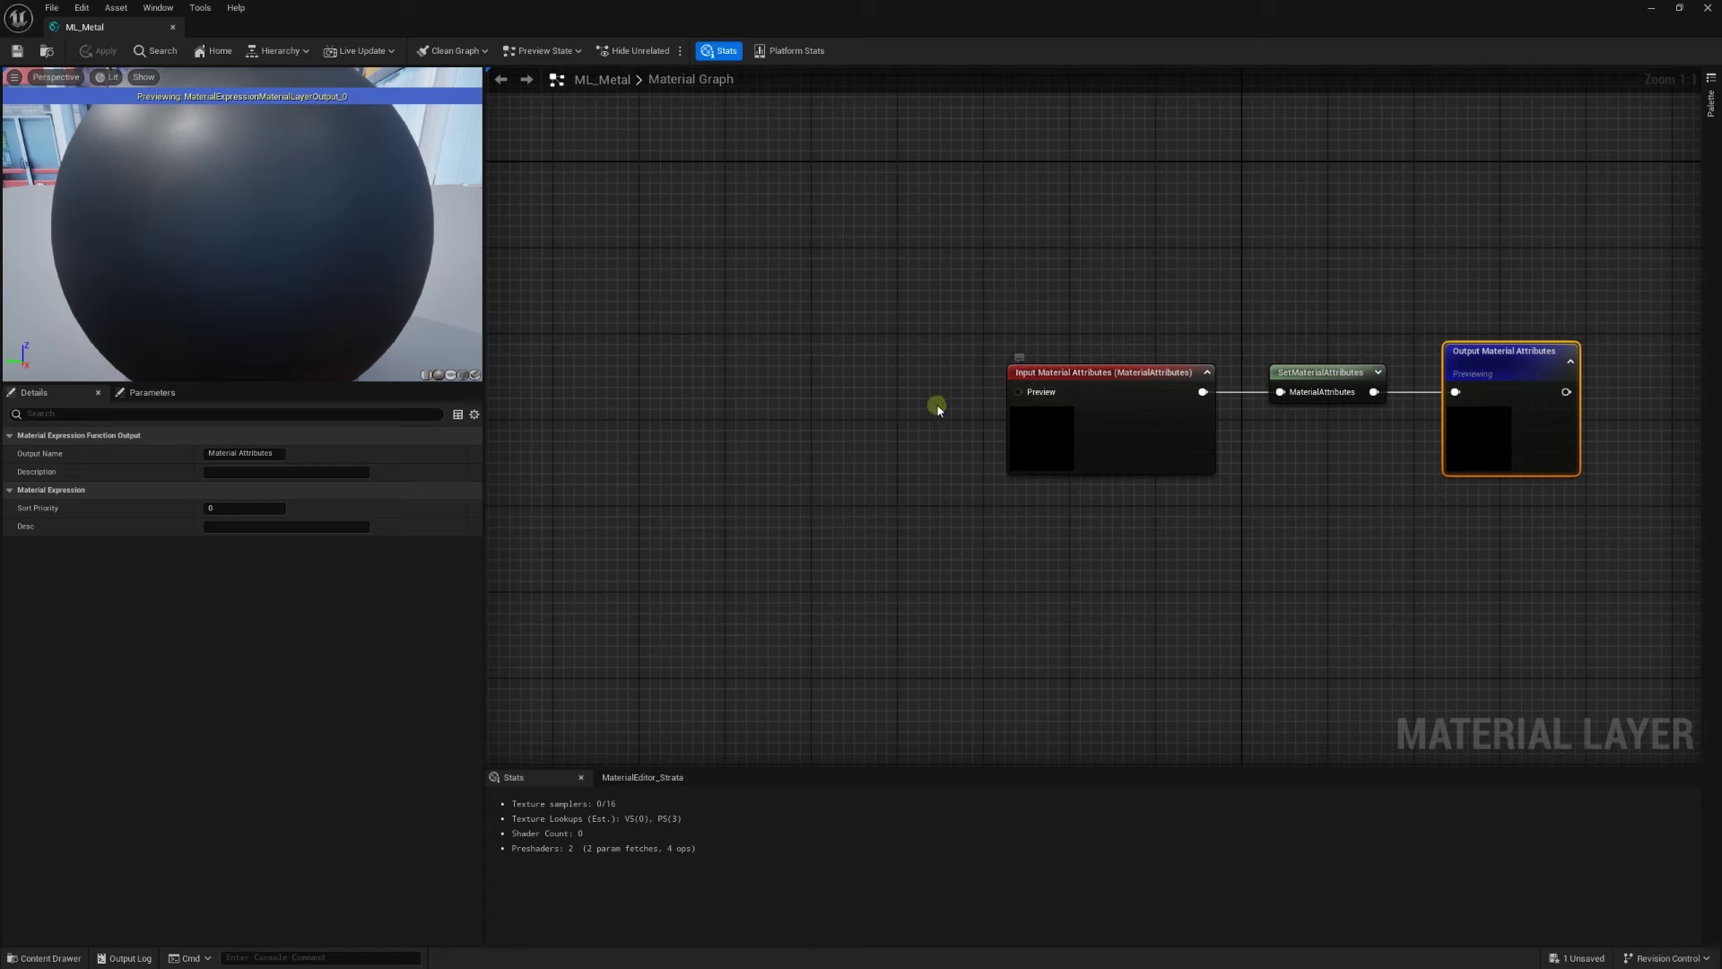
right_click_drag(903, 402, 992, 413)
right_click(903, 402)
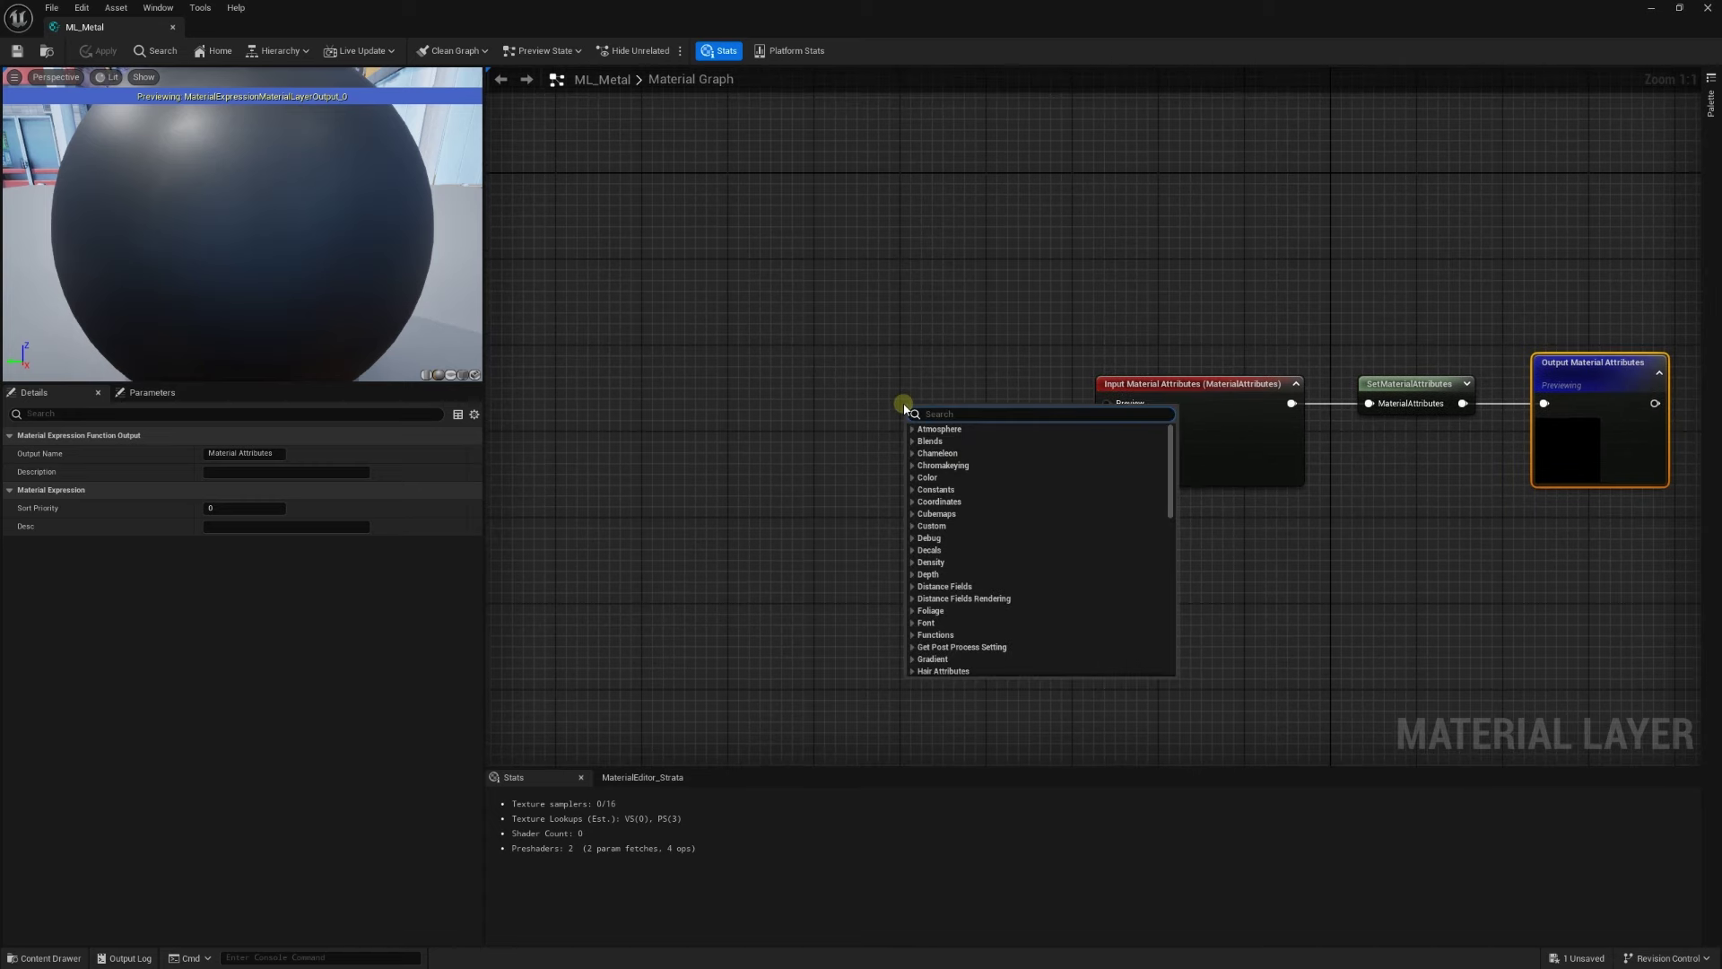
type("makemat")
key("Return")
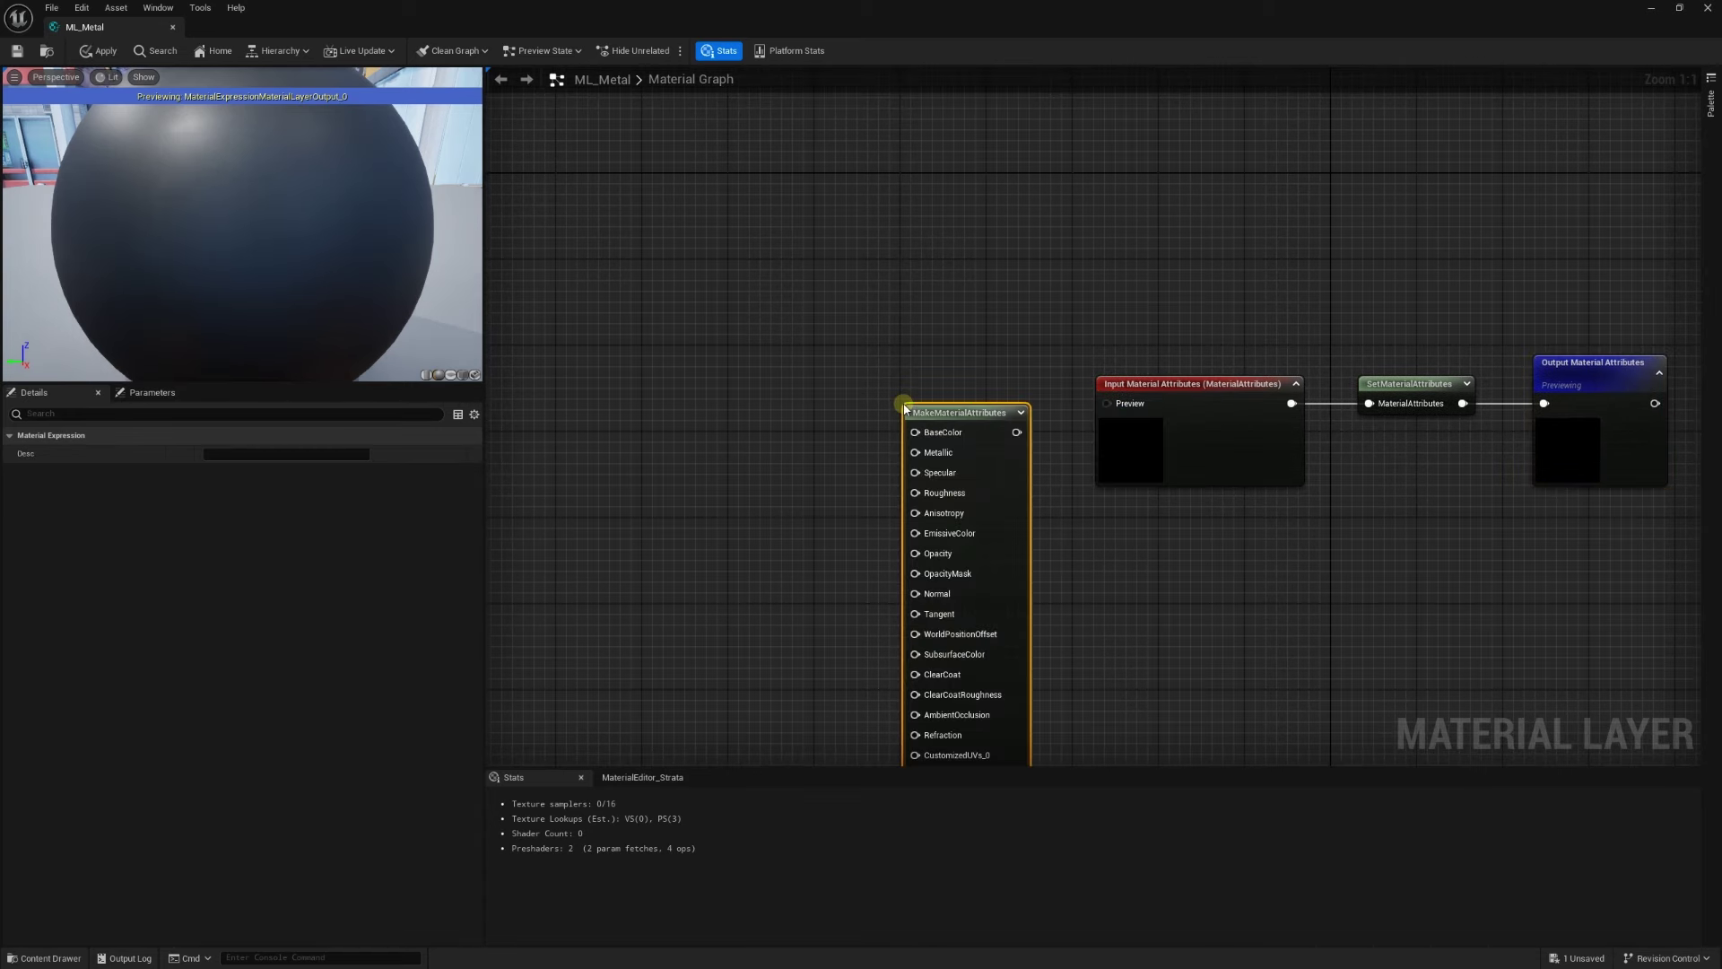
left_click_drag(1016, 432, 1107, 403)
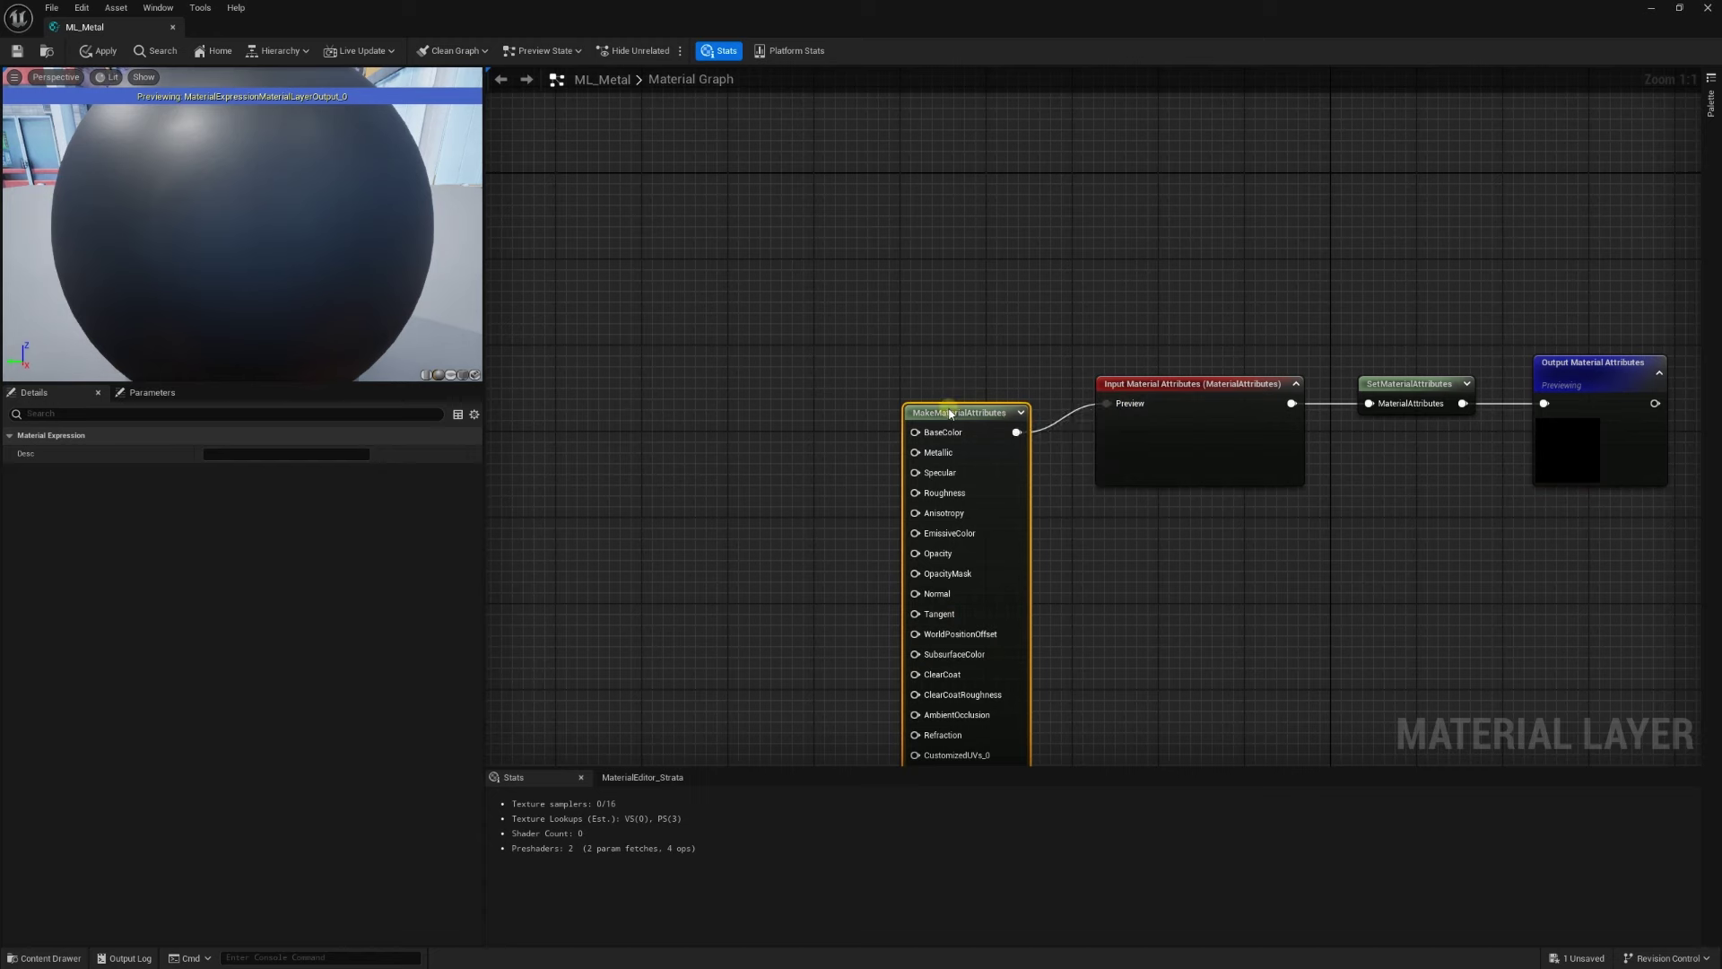
Add a Constant3Vector with X set to 1 and connect it to BaseColor
right_click_drag(951, 414, 938, 219)
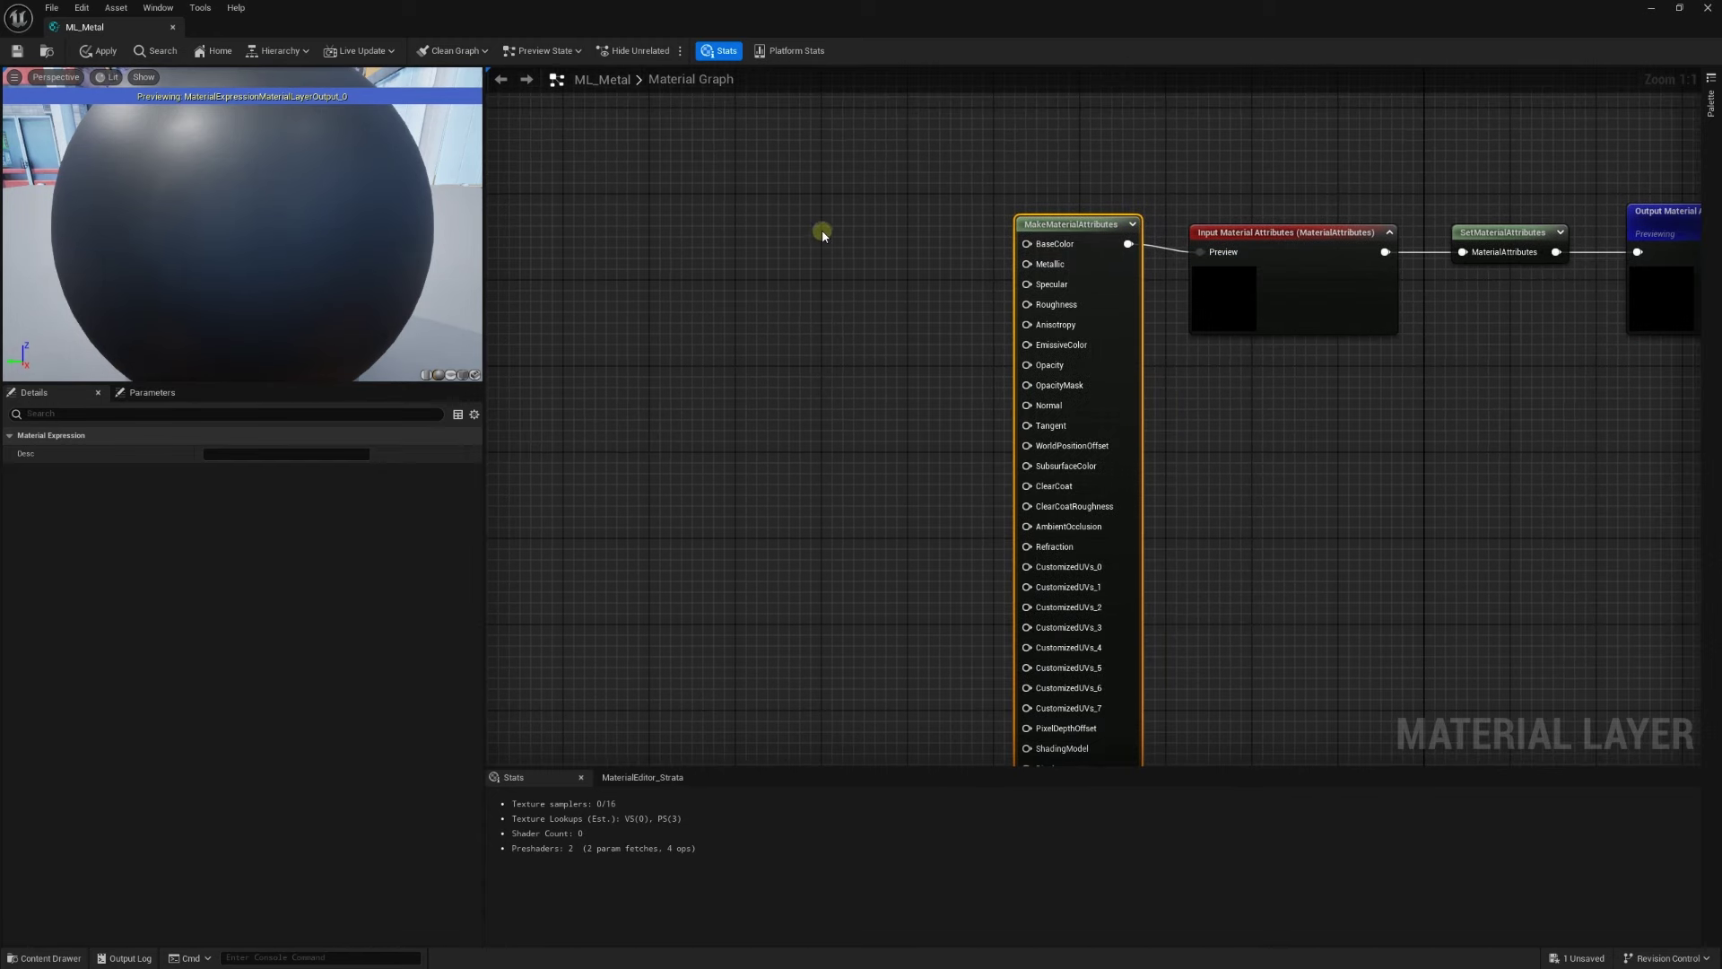
left_click(818, 236)
left_click(786, 242)
double_click(830, 281)
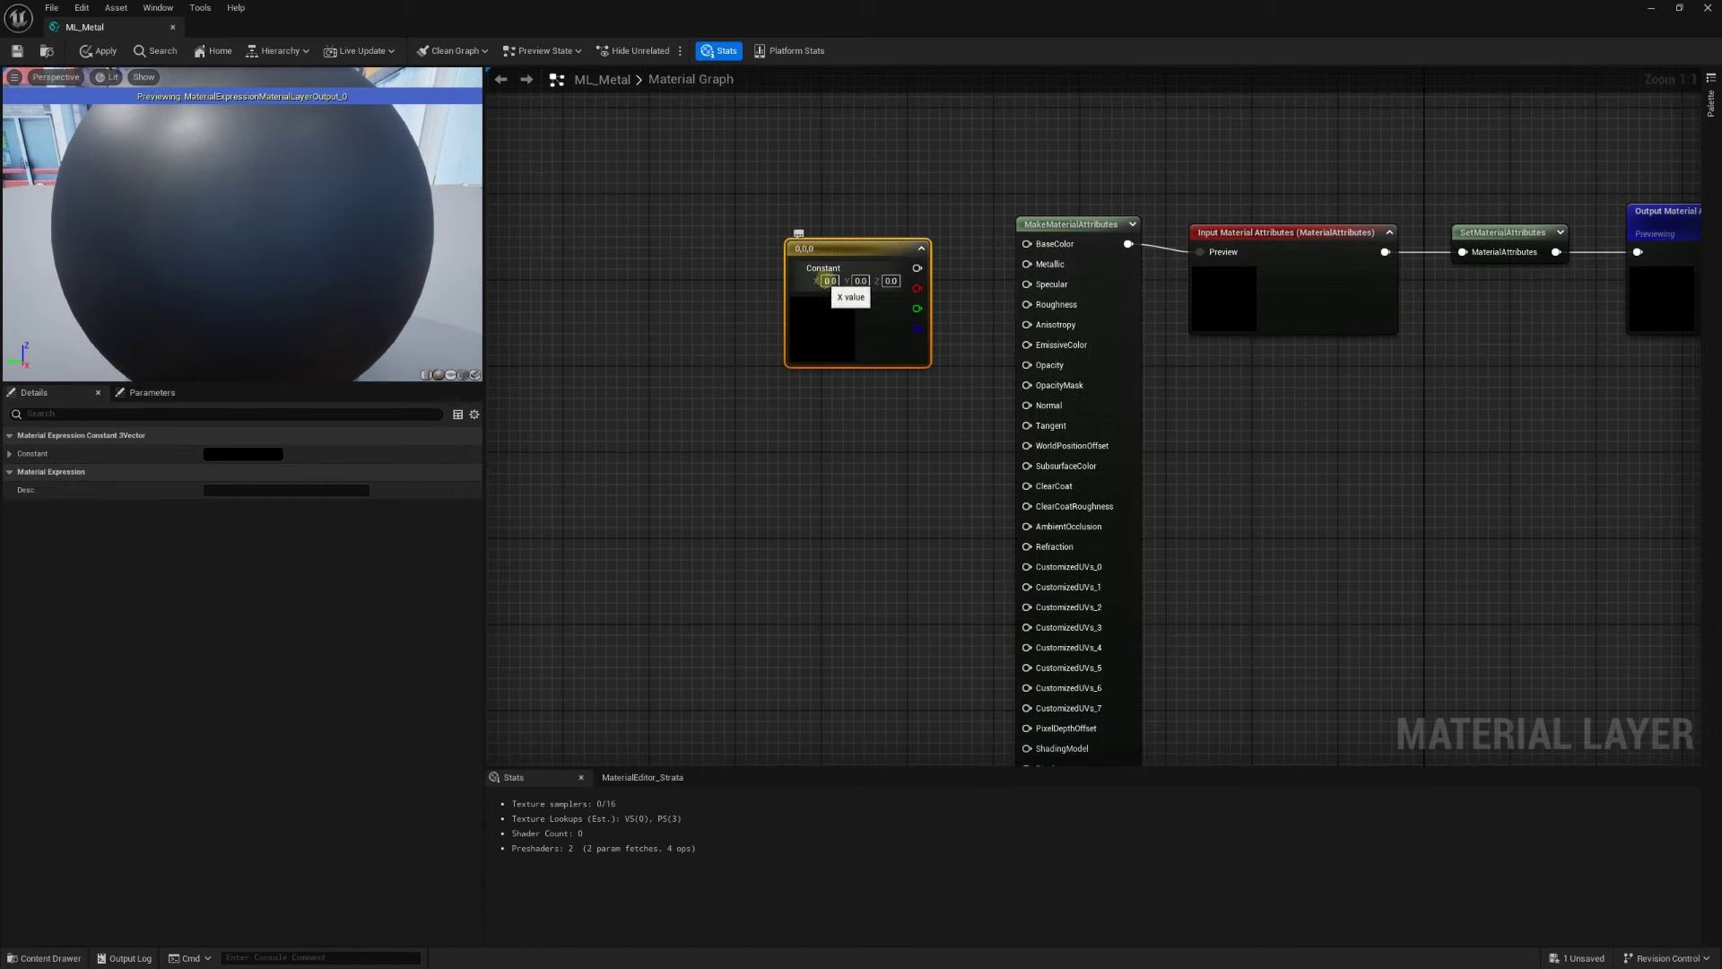
type("1")
key("Return")
right_click_drag(871, 215, 844, 242)
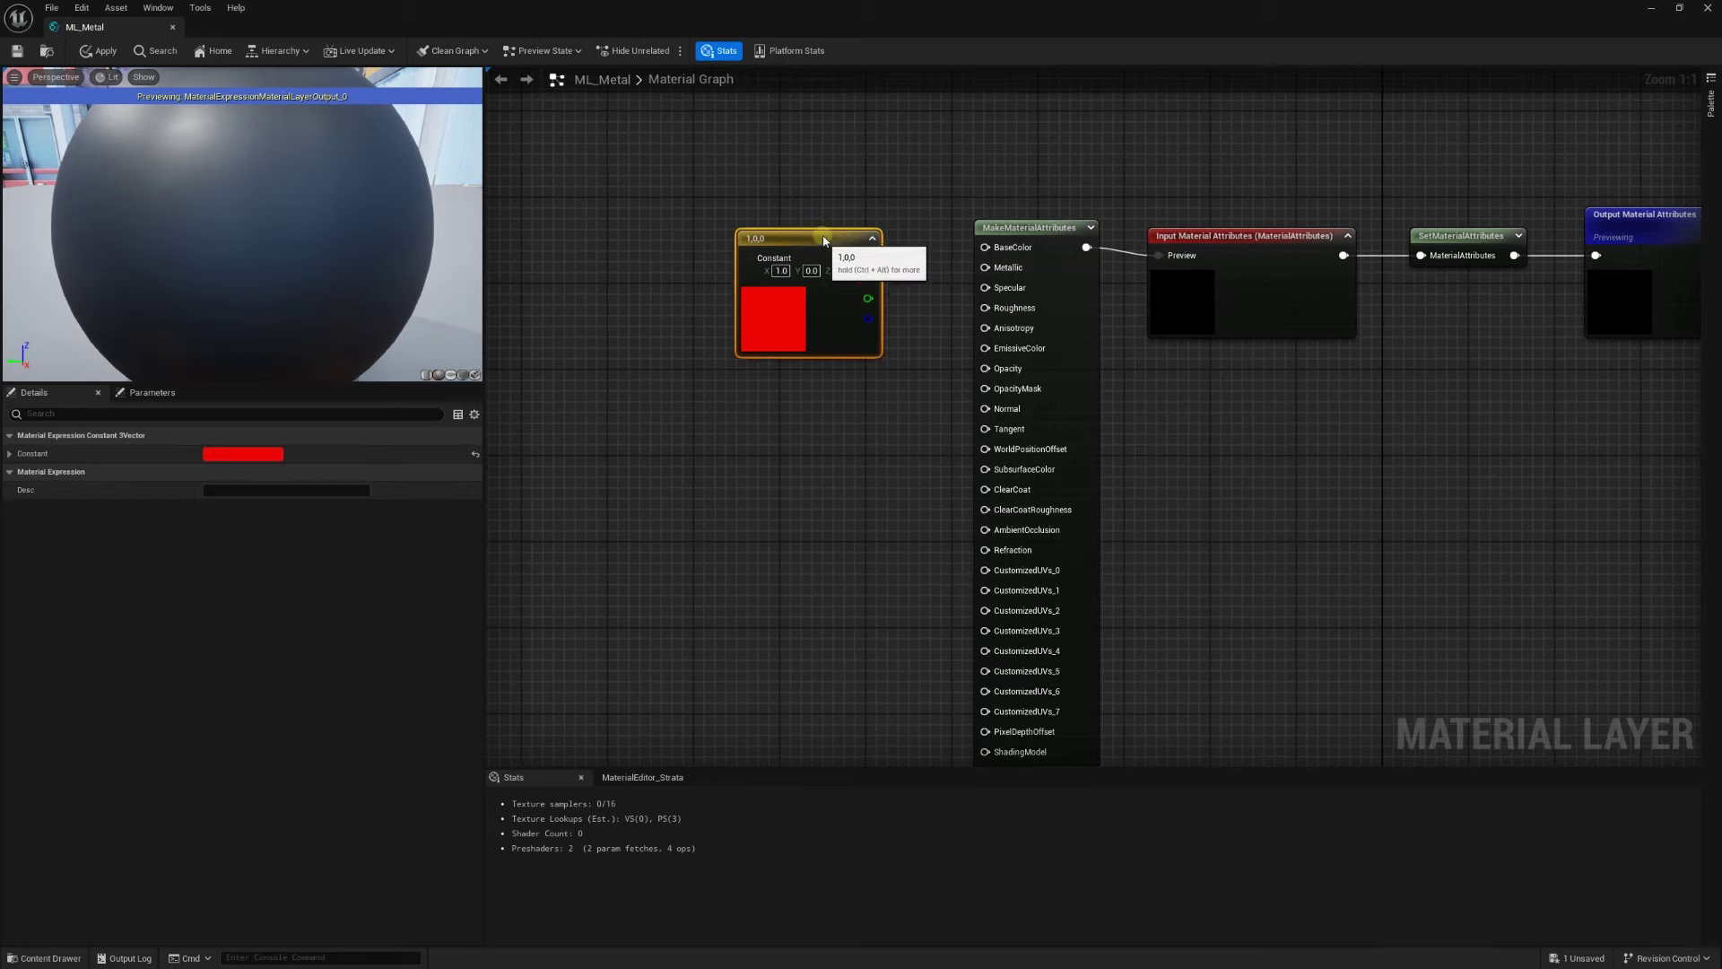
left_click_drag(837, 237, 943, 248)
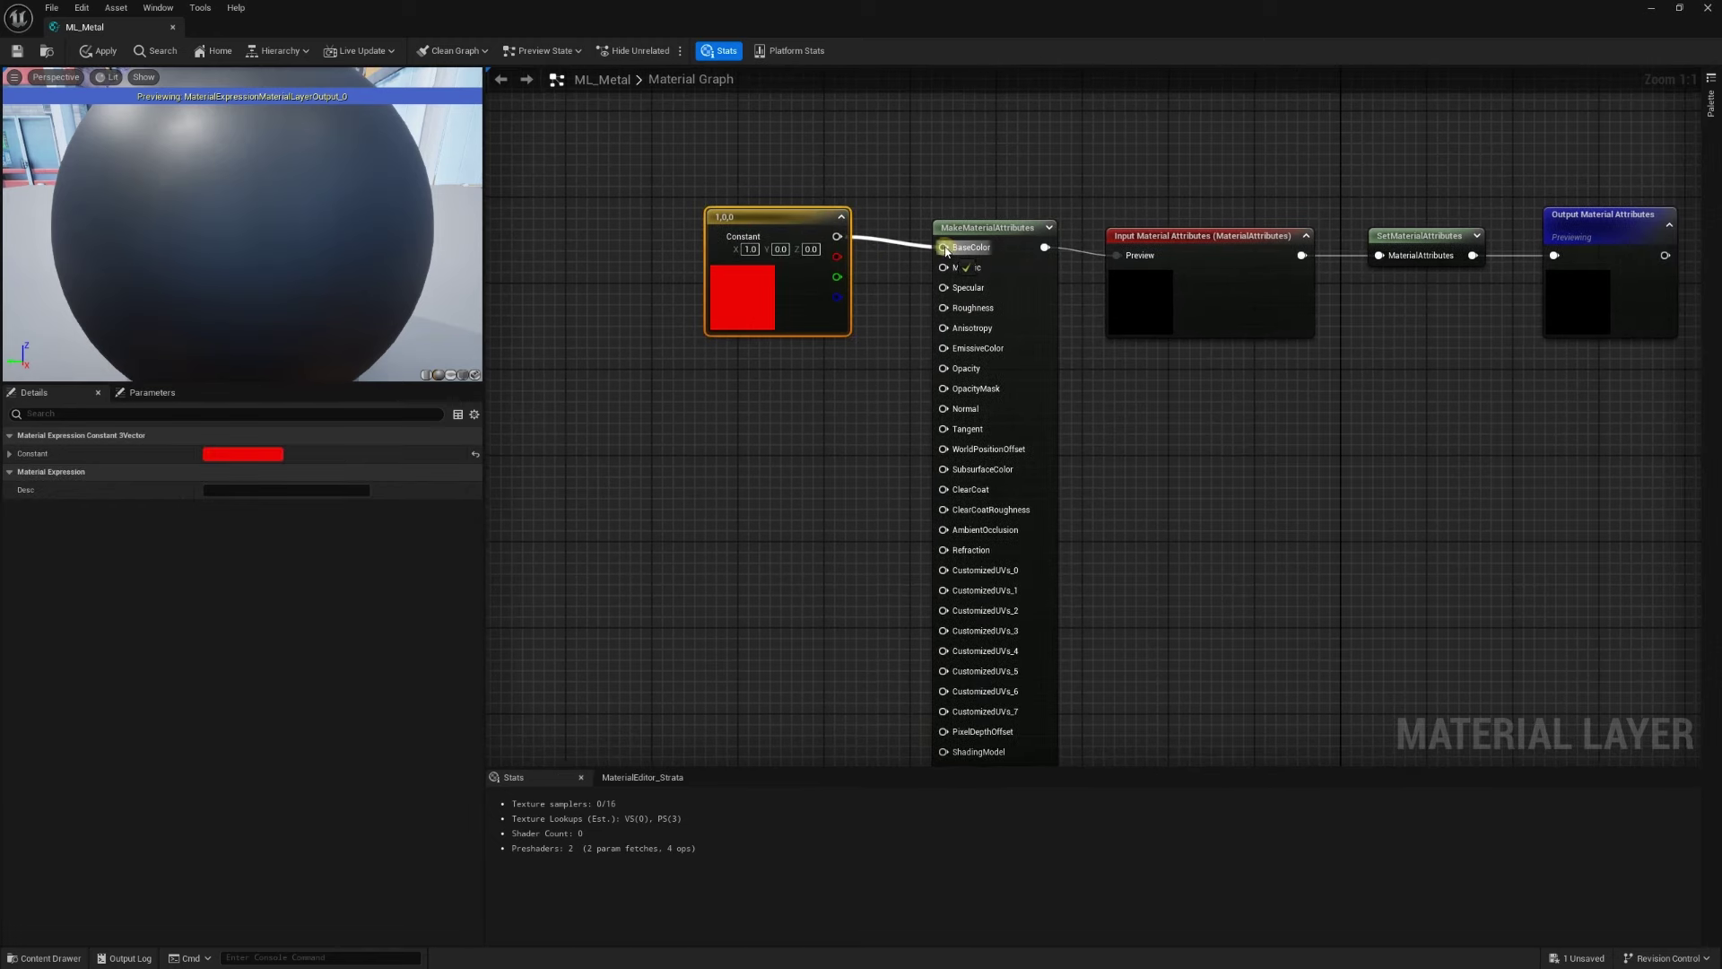
Line the colour constant up with BaseColor and apply the layer
scroll(878, 420, "down", 1)
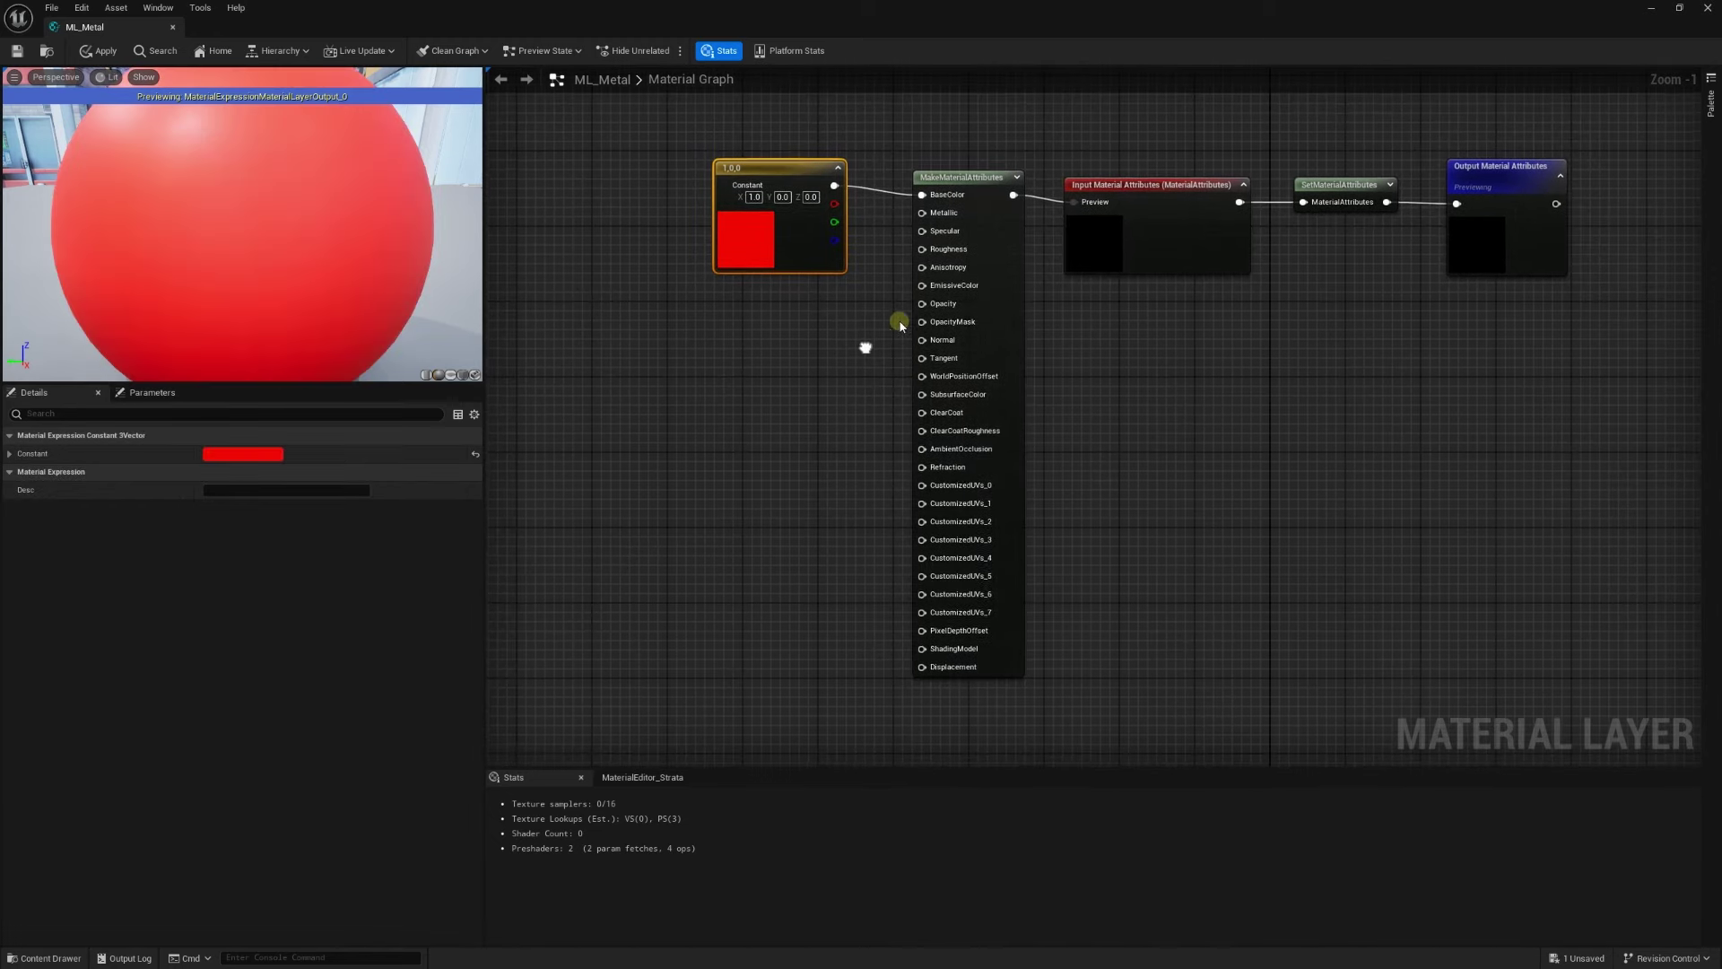
right_click_drag(878, 420, 866, 346)
right_click_drag(716, 149, 696, 182)
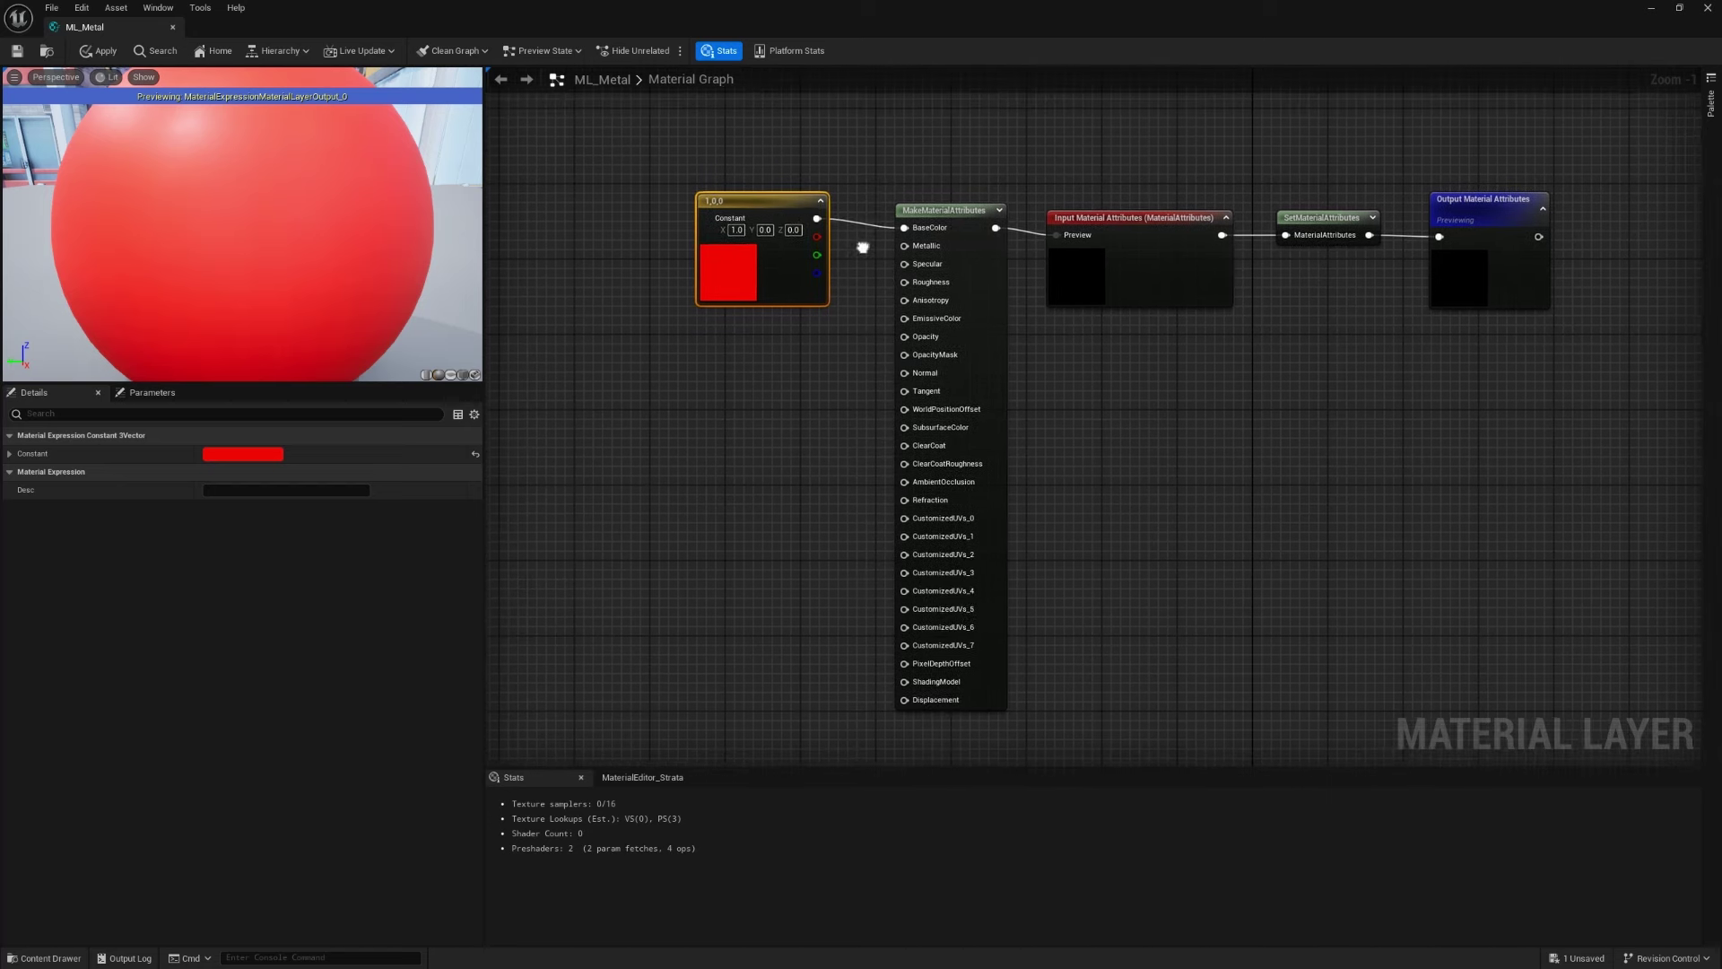
left_click_drag(736, 193, 754, 202)
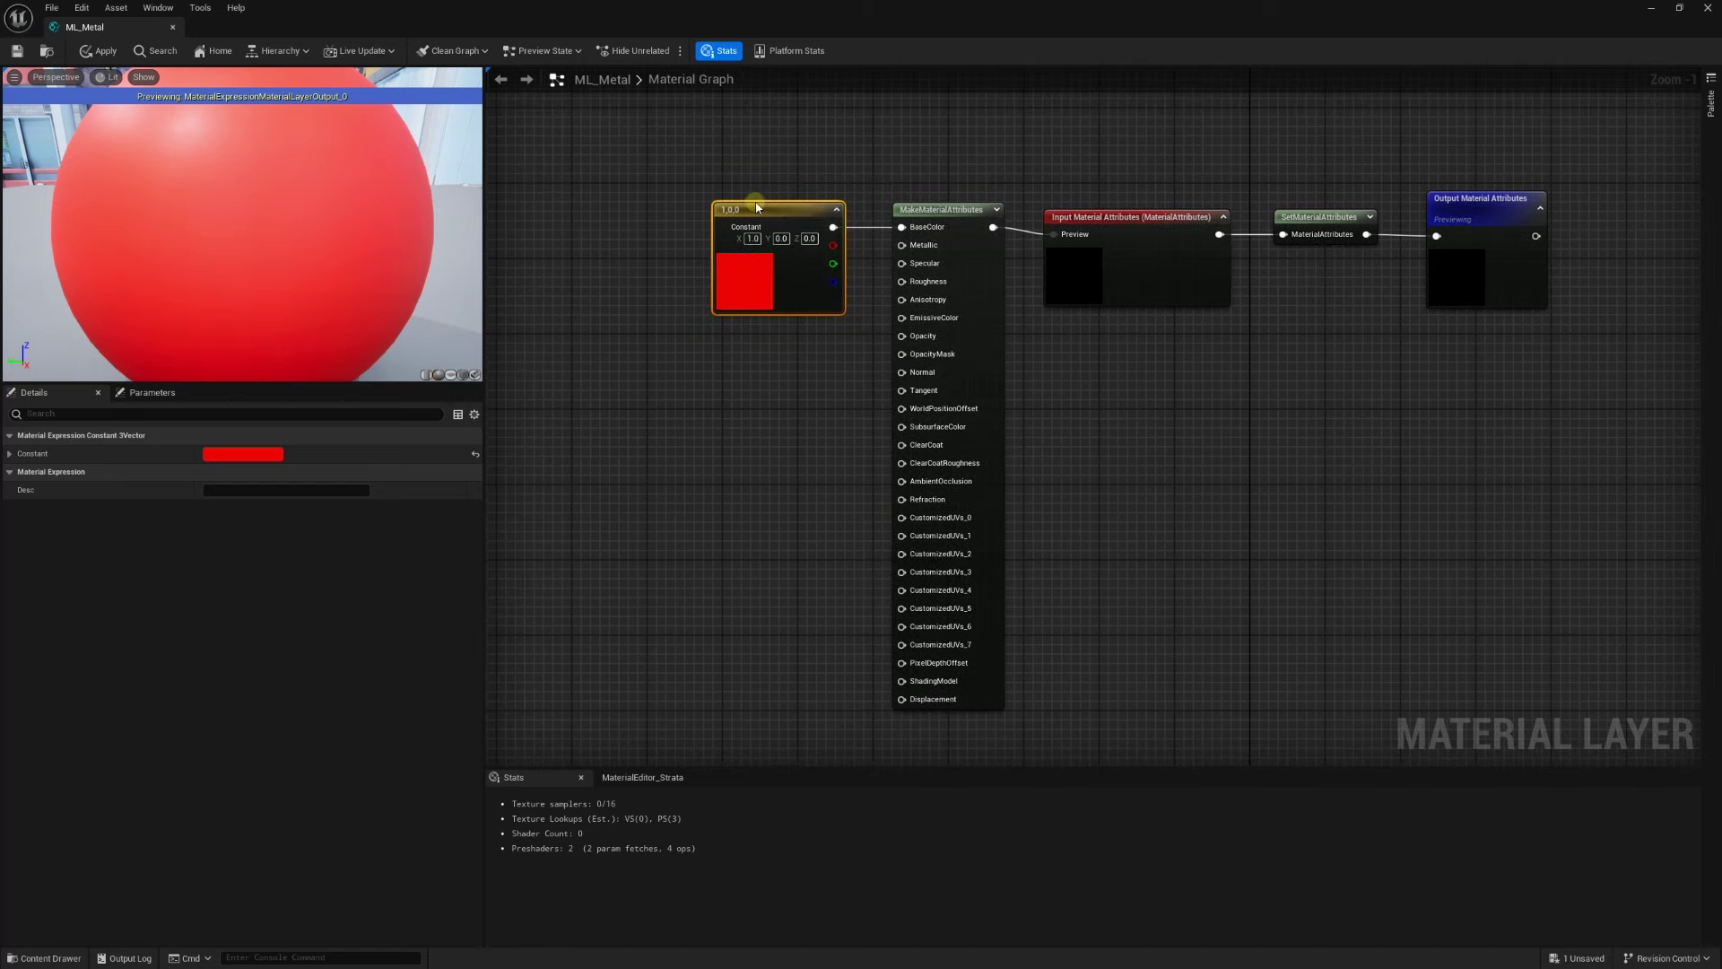
right_click_drag(810, 378, 761, 373)
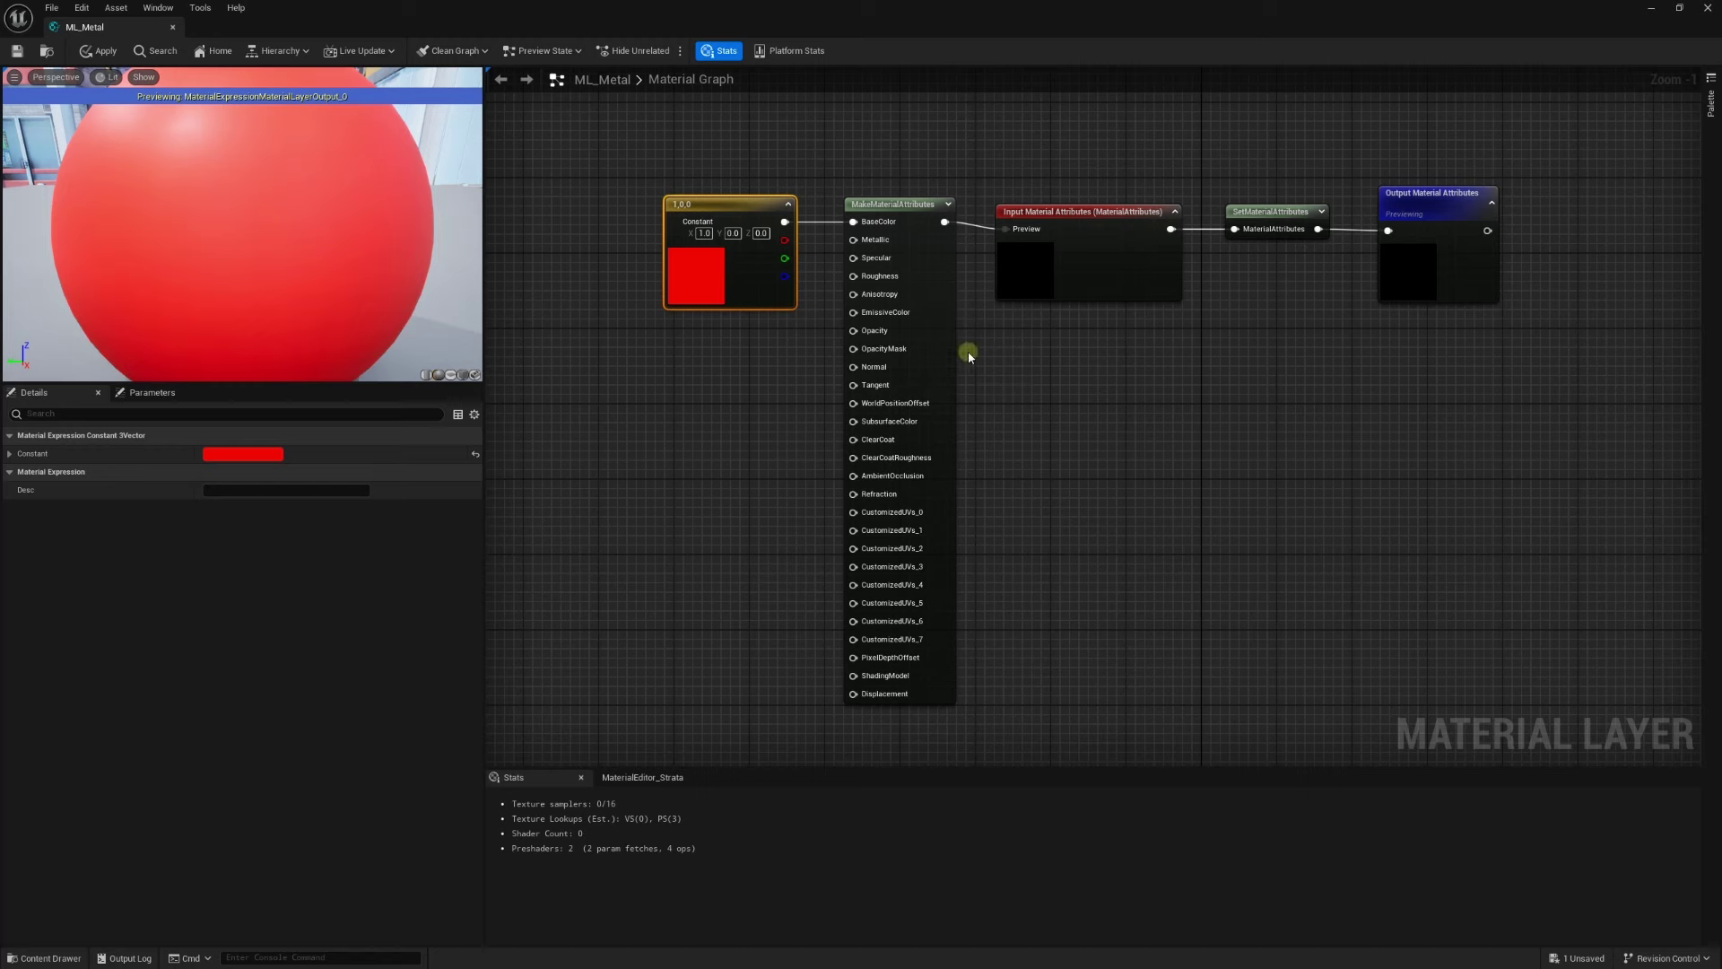
right_click_drag(872, 327, 710, 330)
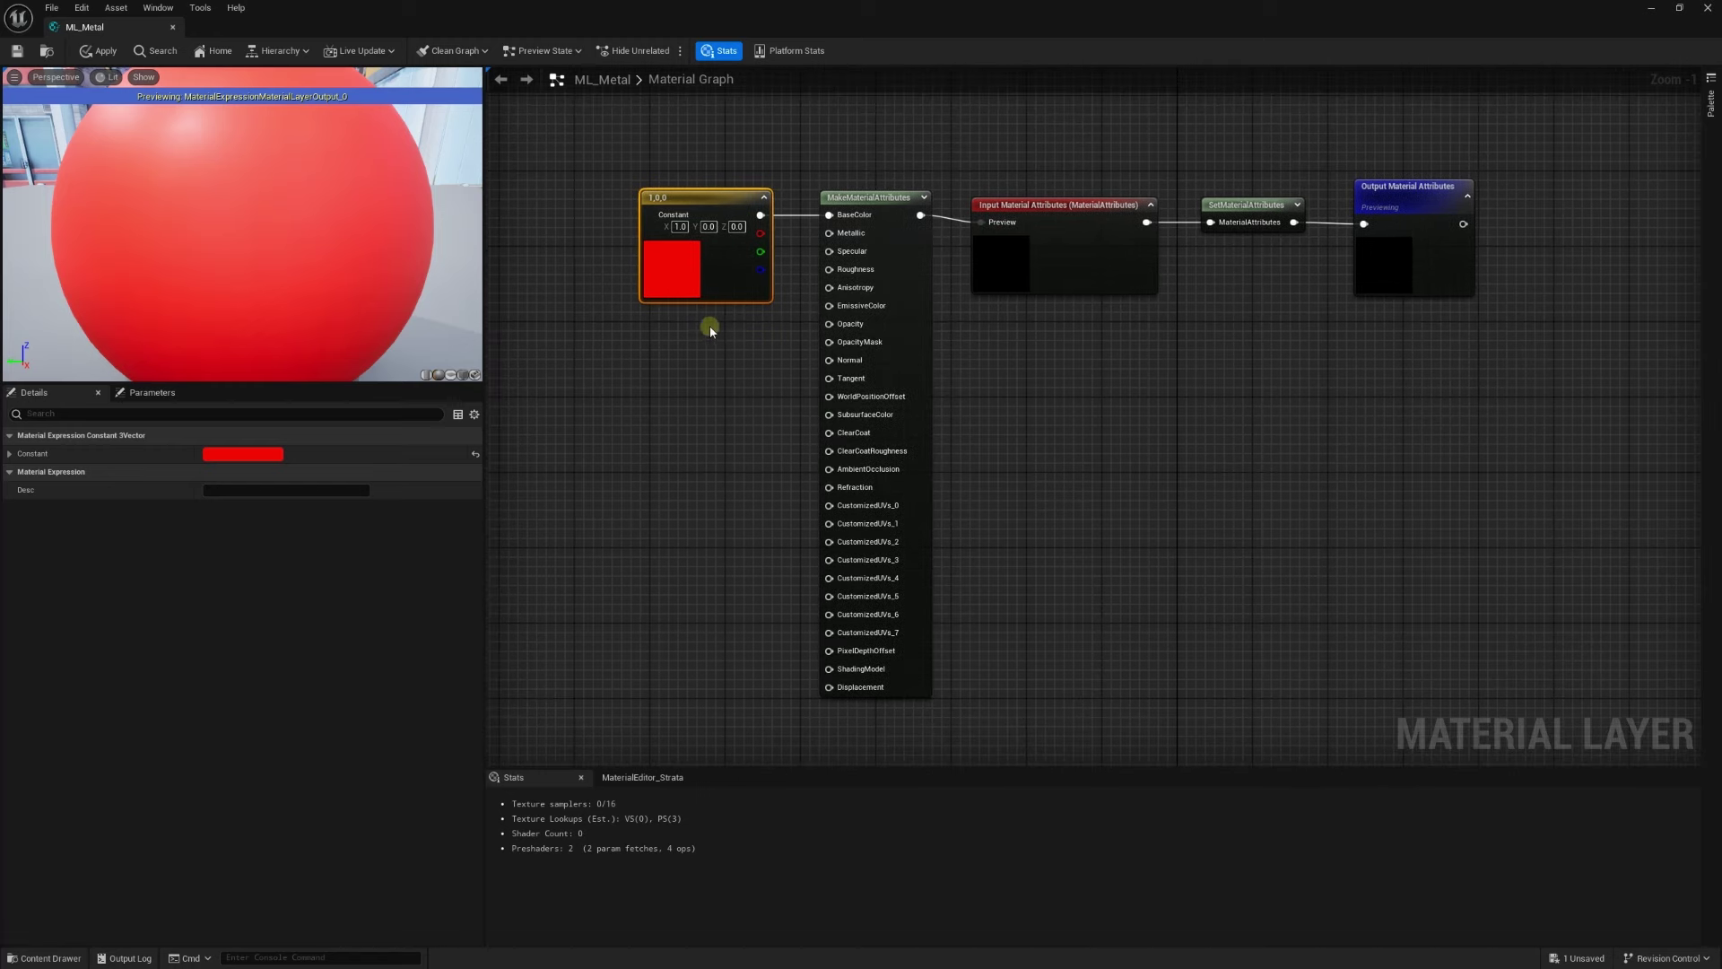
left_click(100, 51)
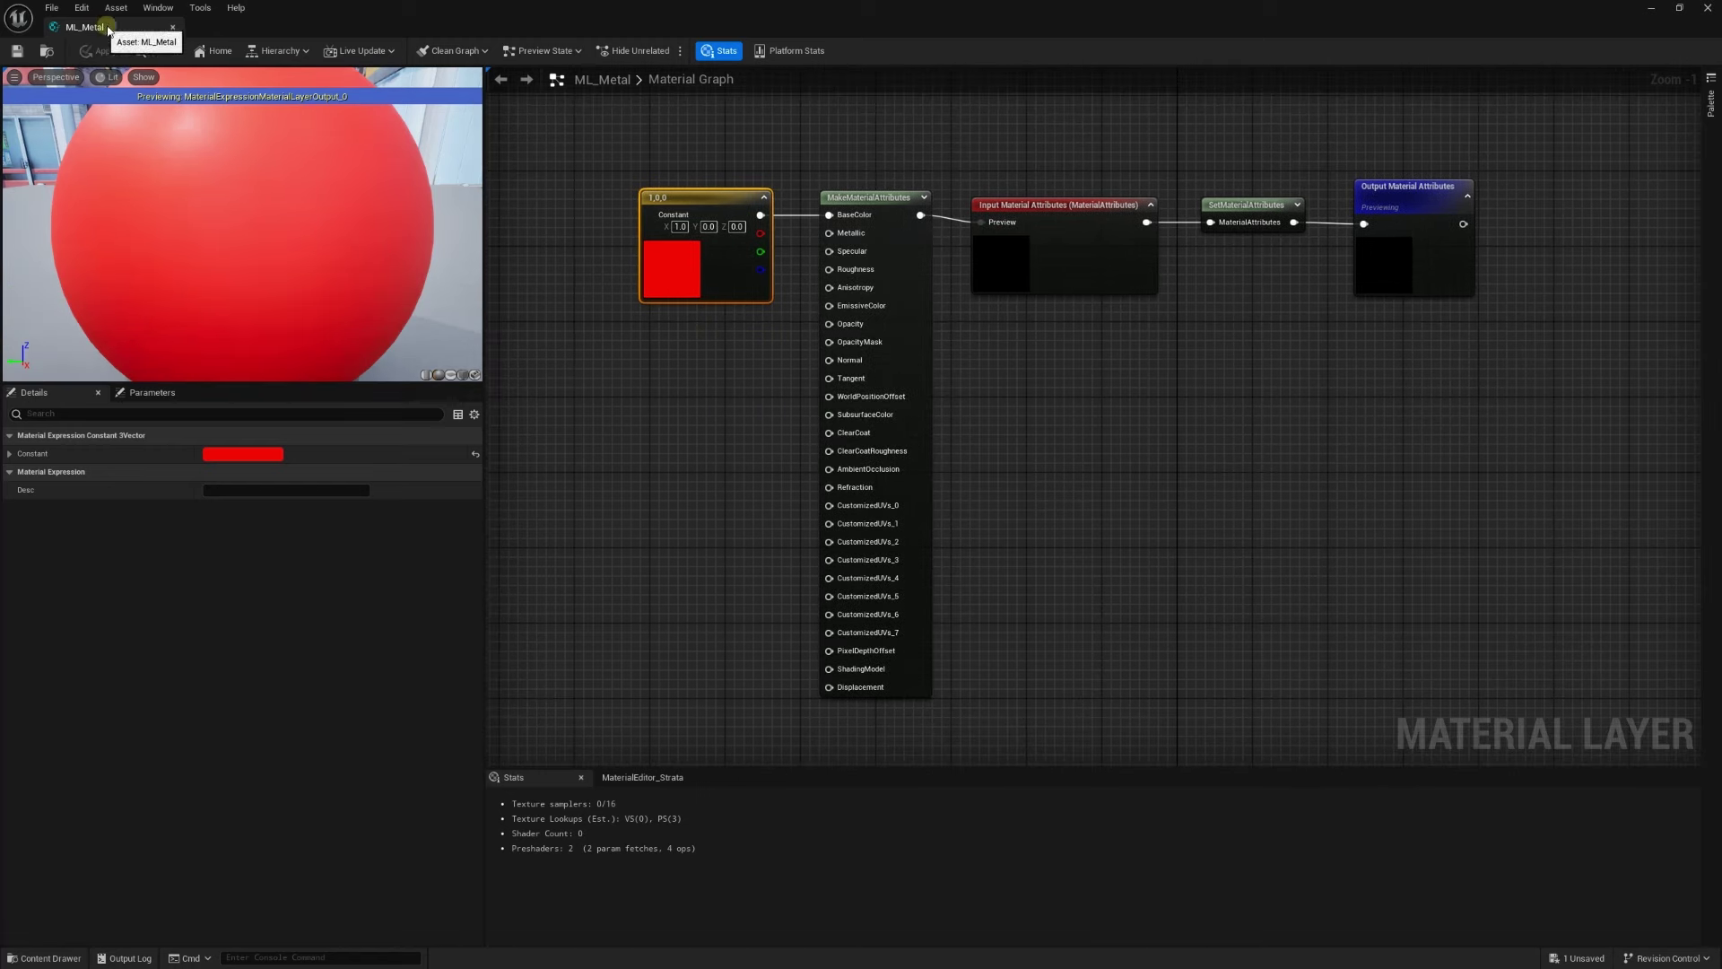
Set the colour constant's Y and Z values to 1, making the base colour white
right_click_drag(744, 191, 722, 197)
left_click(687, 232)
type("1")
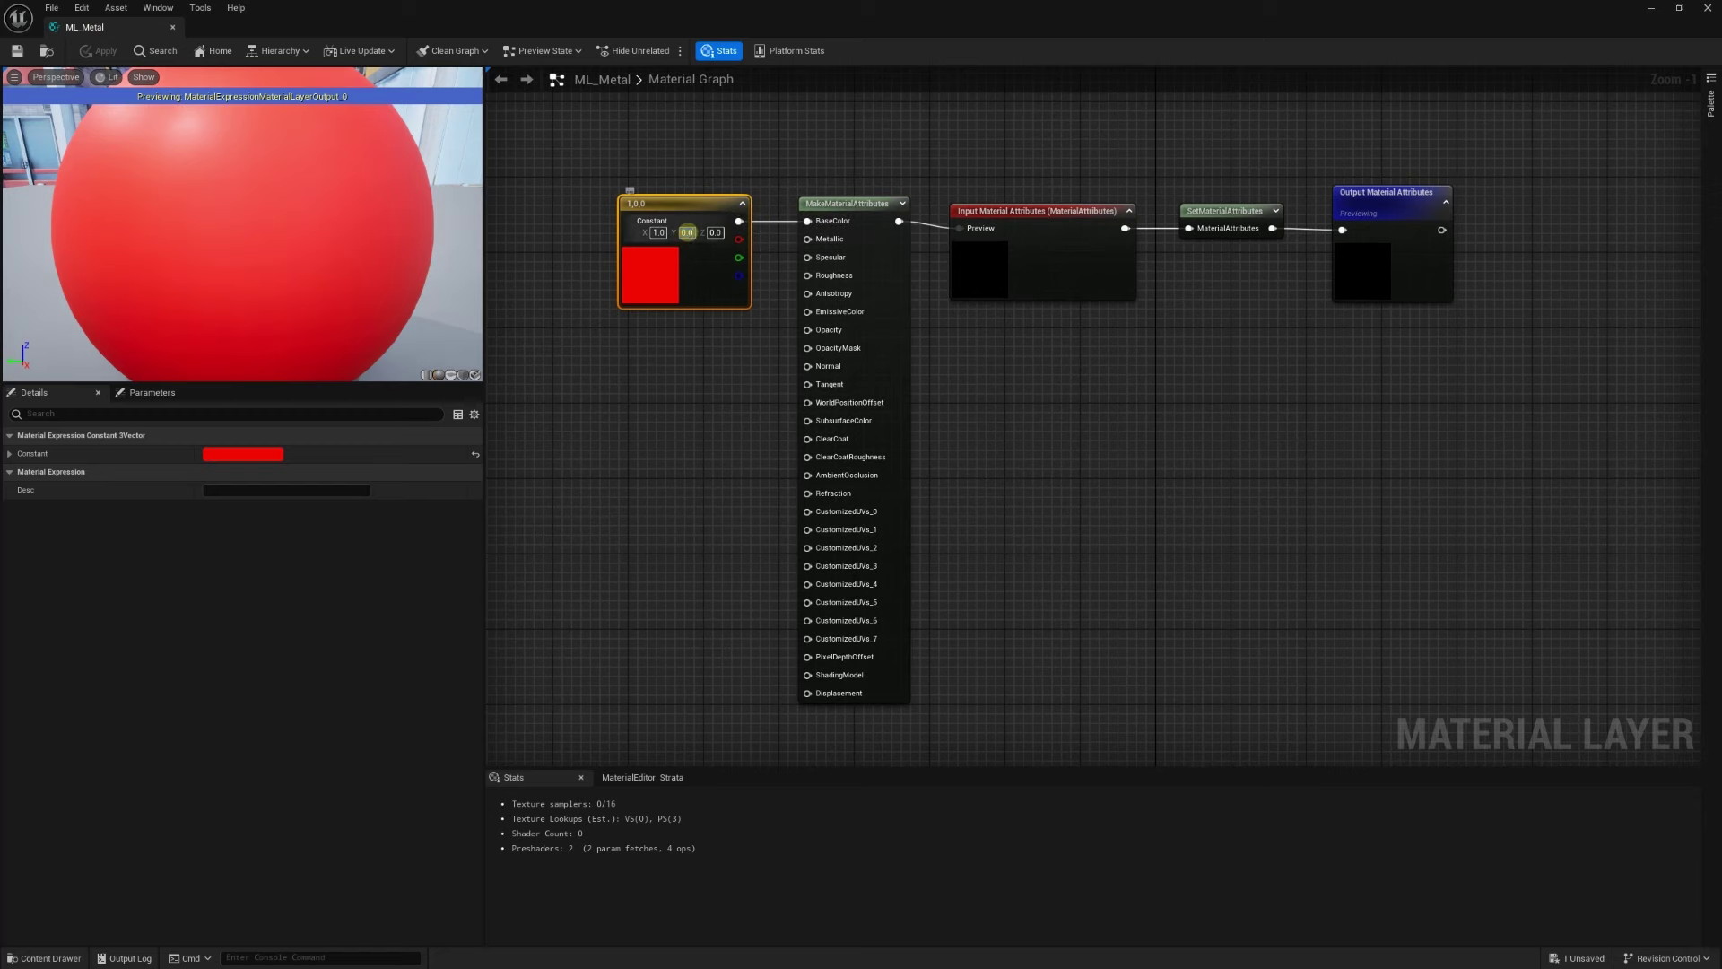
left_click(714, 232)
type("1")
key("Return")
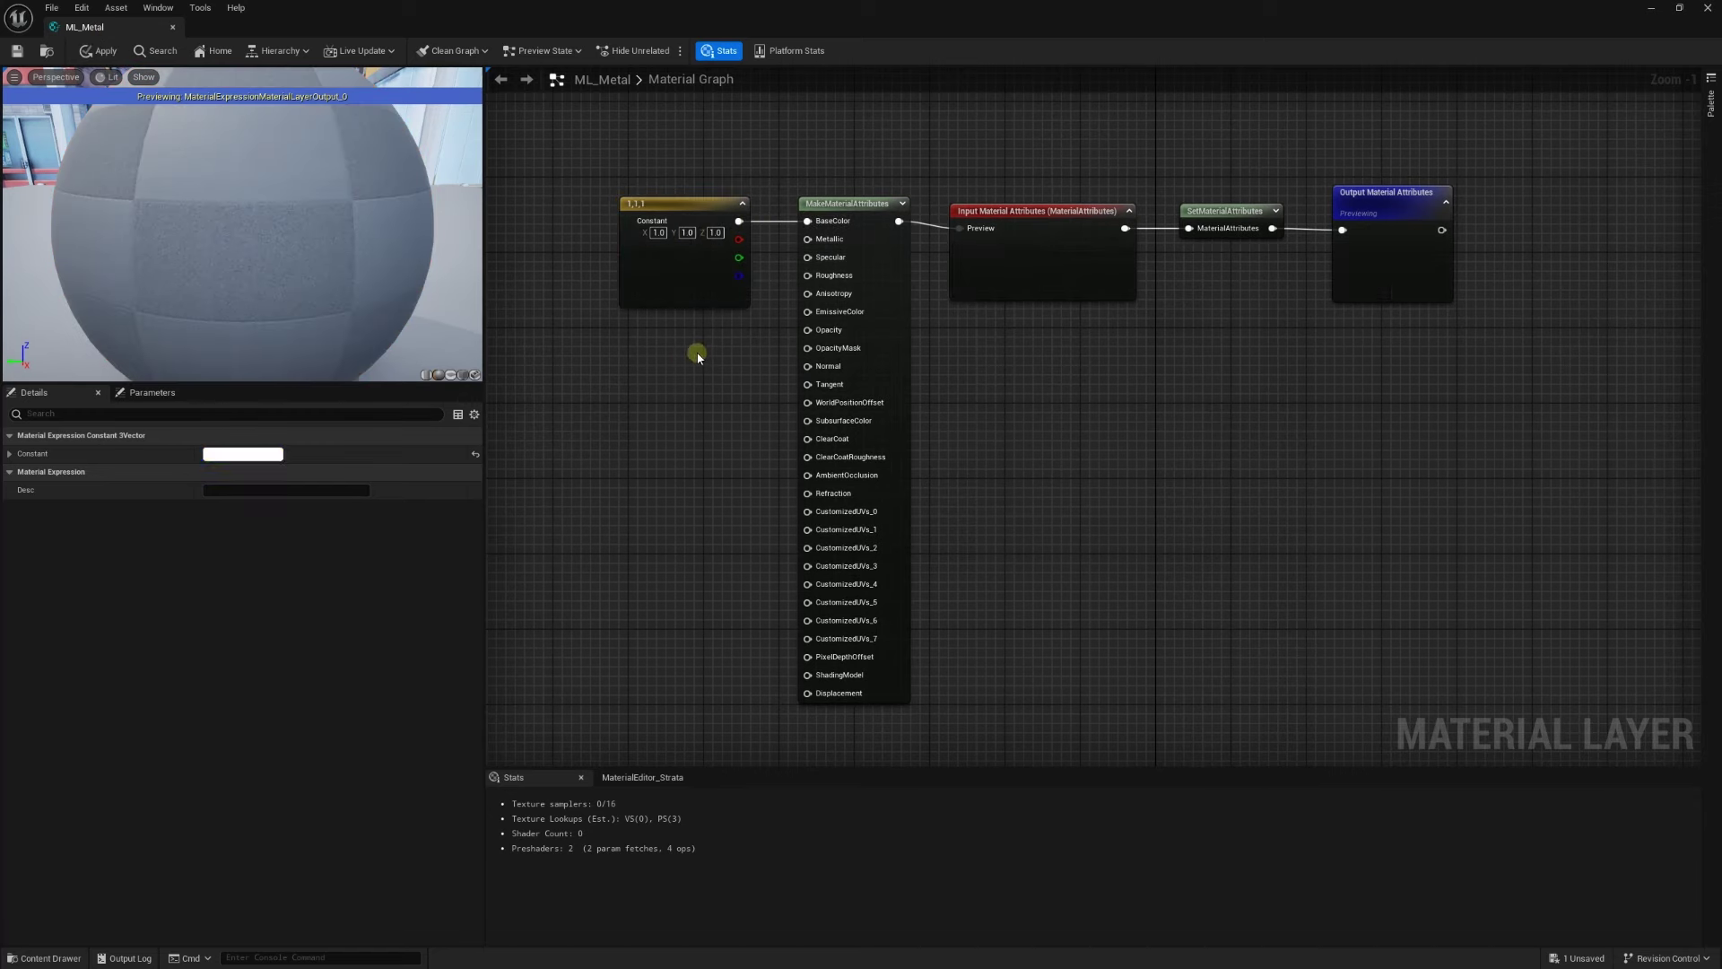
Add a constant of 1 wired into Metallic, placed under the colour constant
right_click_drag(696, 354, 676, 381)
left_click(618, 384)
left_click_drag(689, 408, 789, 271)
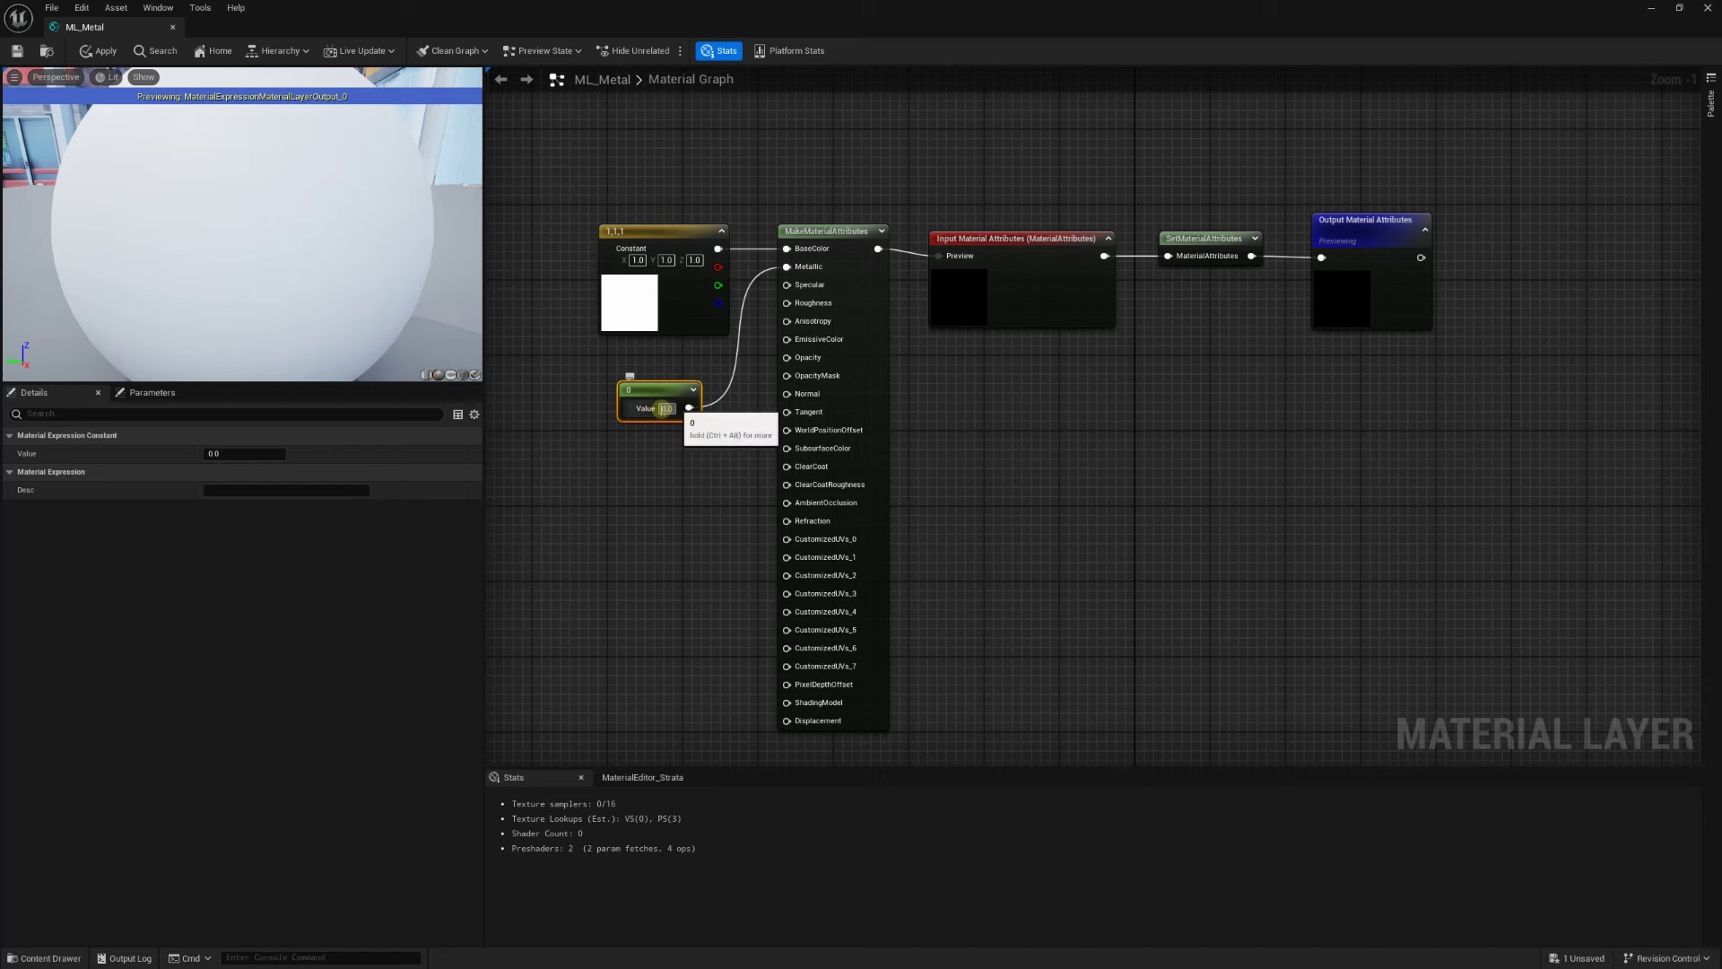
left_click(666, 408)
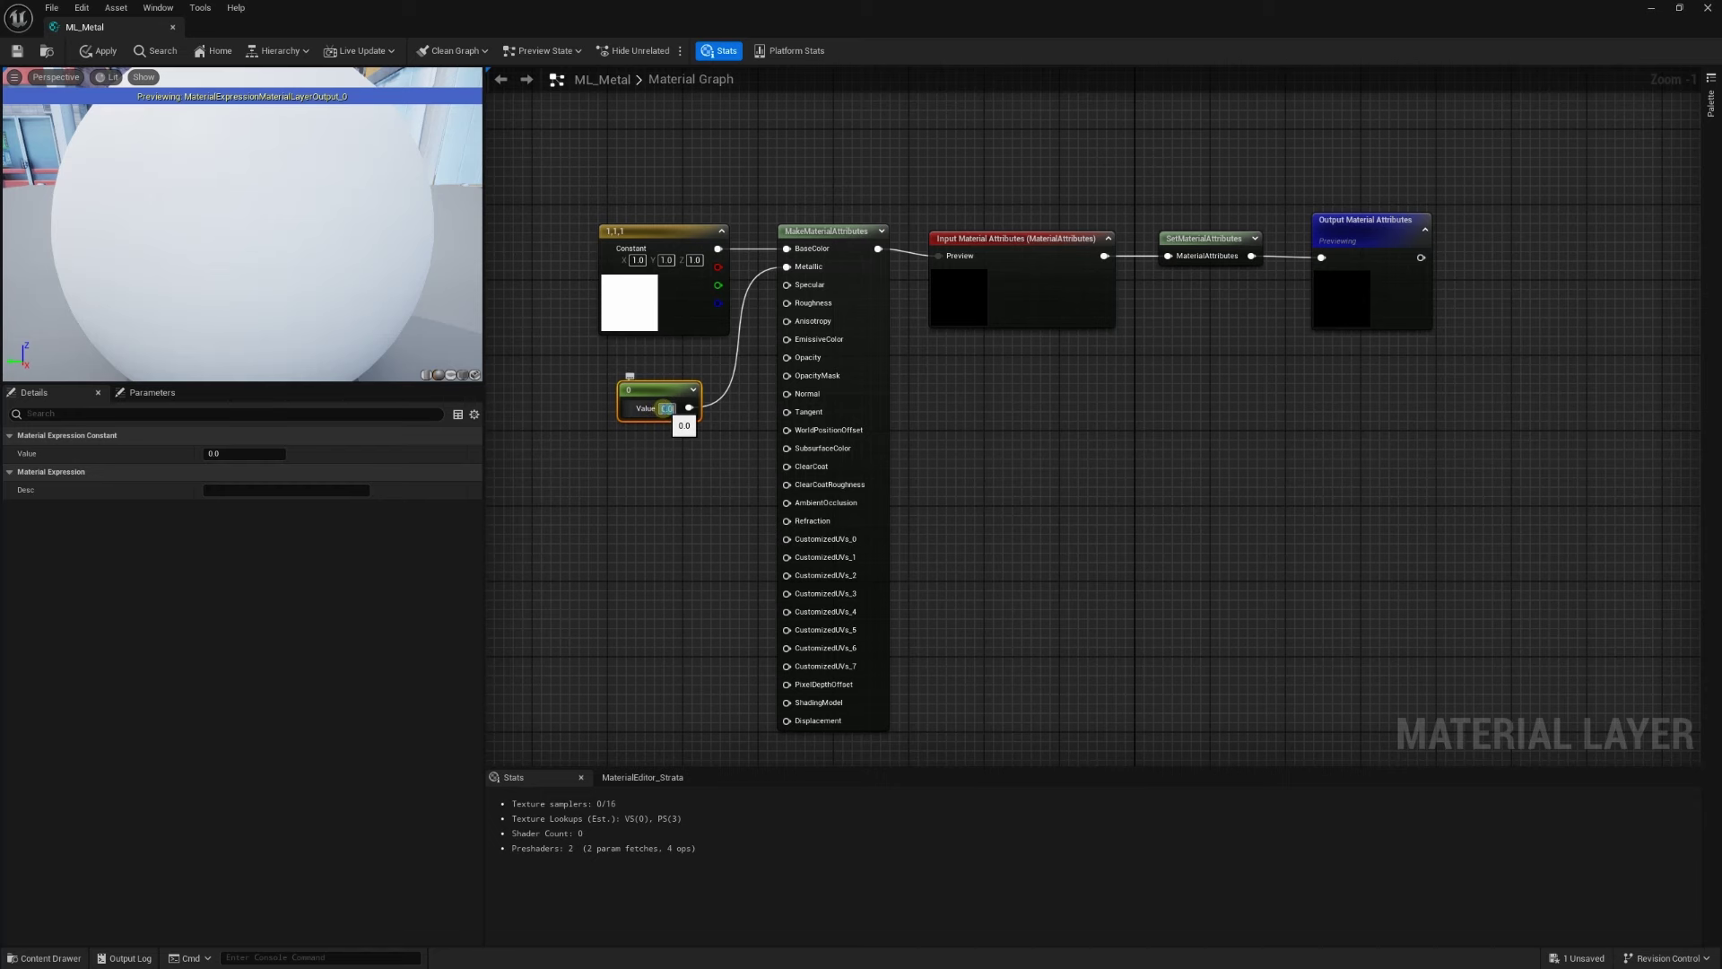
type("1")
key("Return")
right_click_drag(593, 366, 622, 357)
mouse_move(683, 379)
left_mouse_down()
mouse_move(652, 371)
mouse_move(670, 371)
left_mouse_up()
right_click_drag(644, 445, 647, 475)
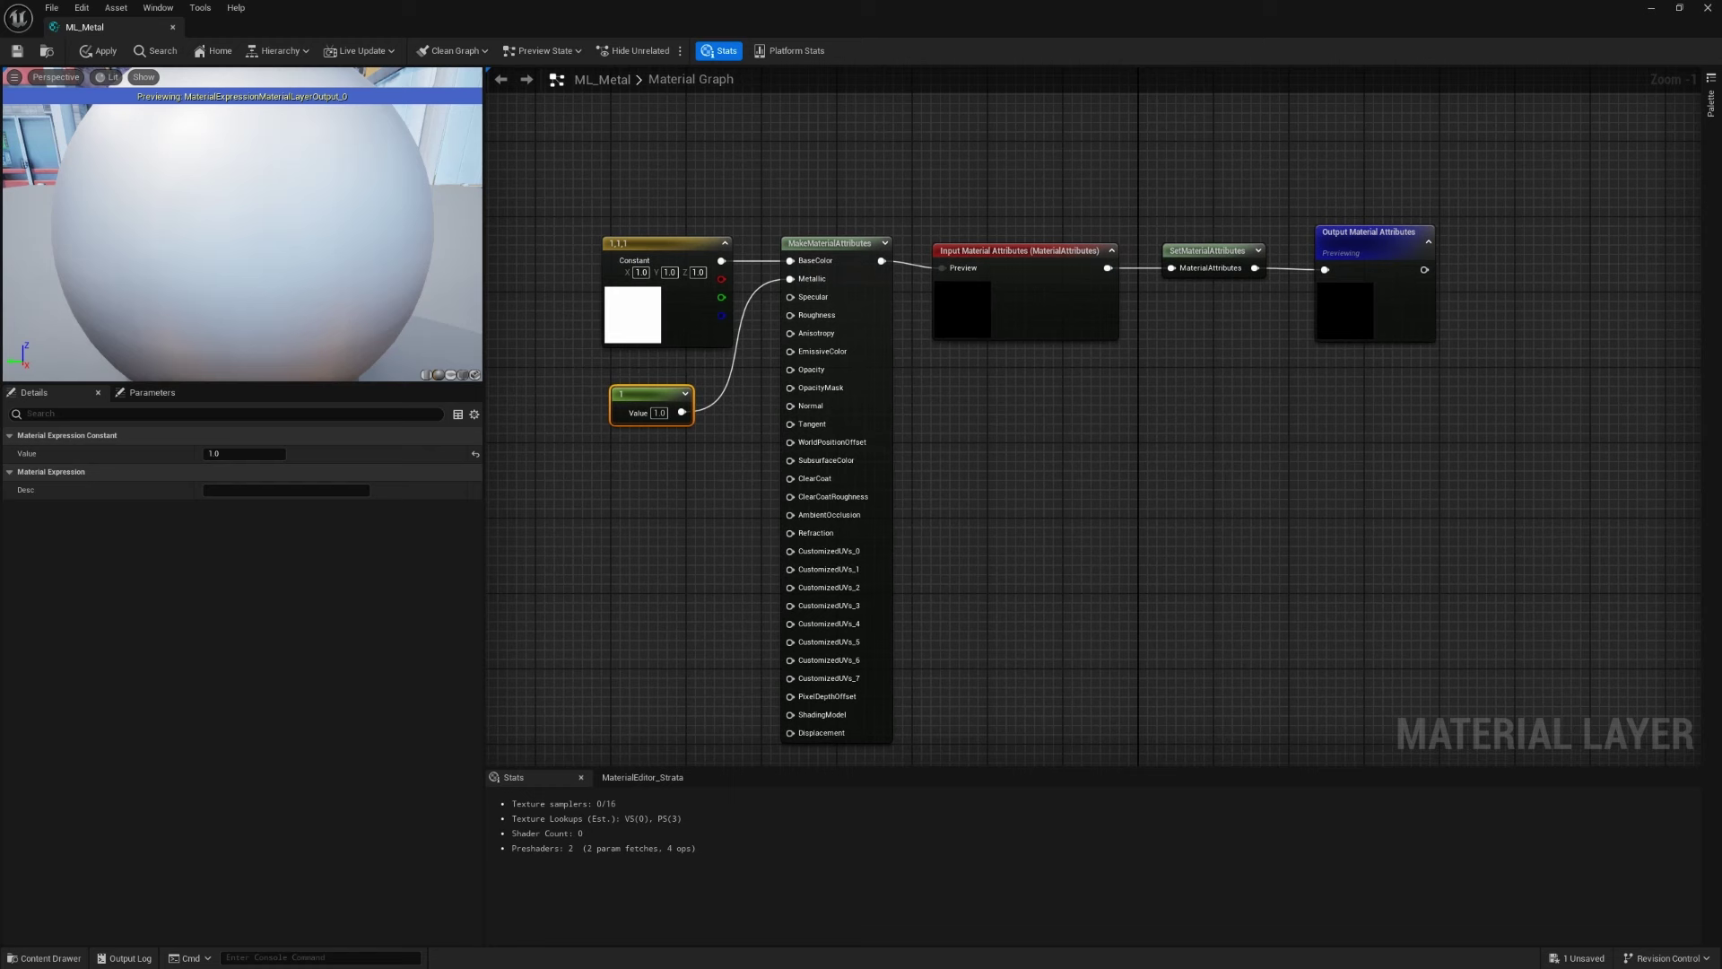
Connect a 0 constant to Roughness, apply the chrome layer, and close the ML_Metal editor
left_click(647, 475)
left_click_drag(717, 497, 818, 322)
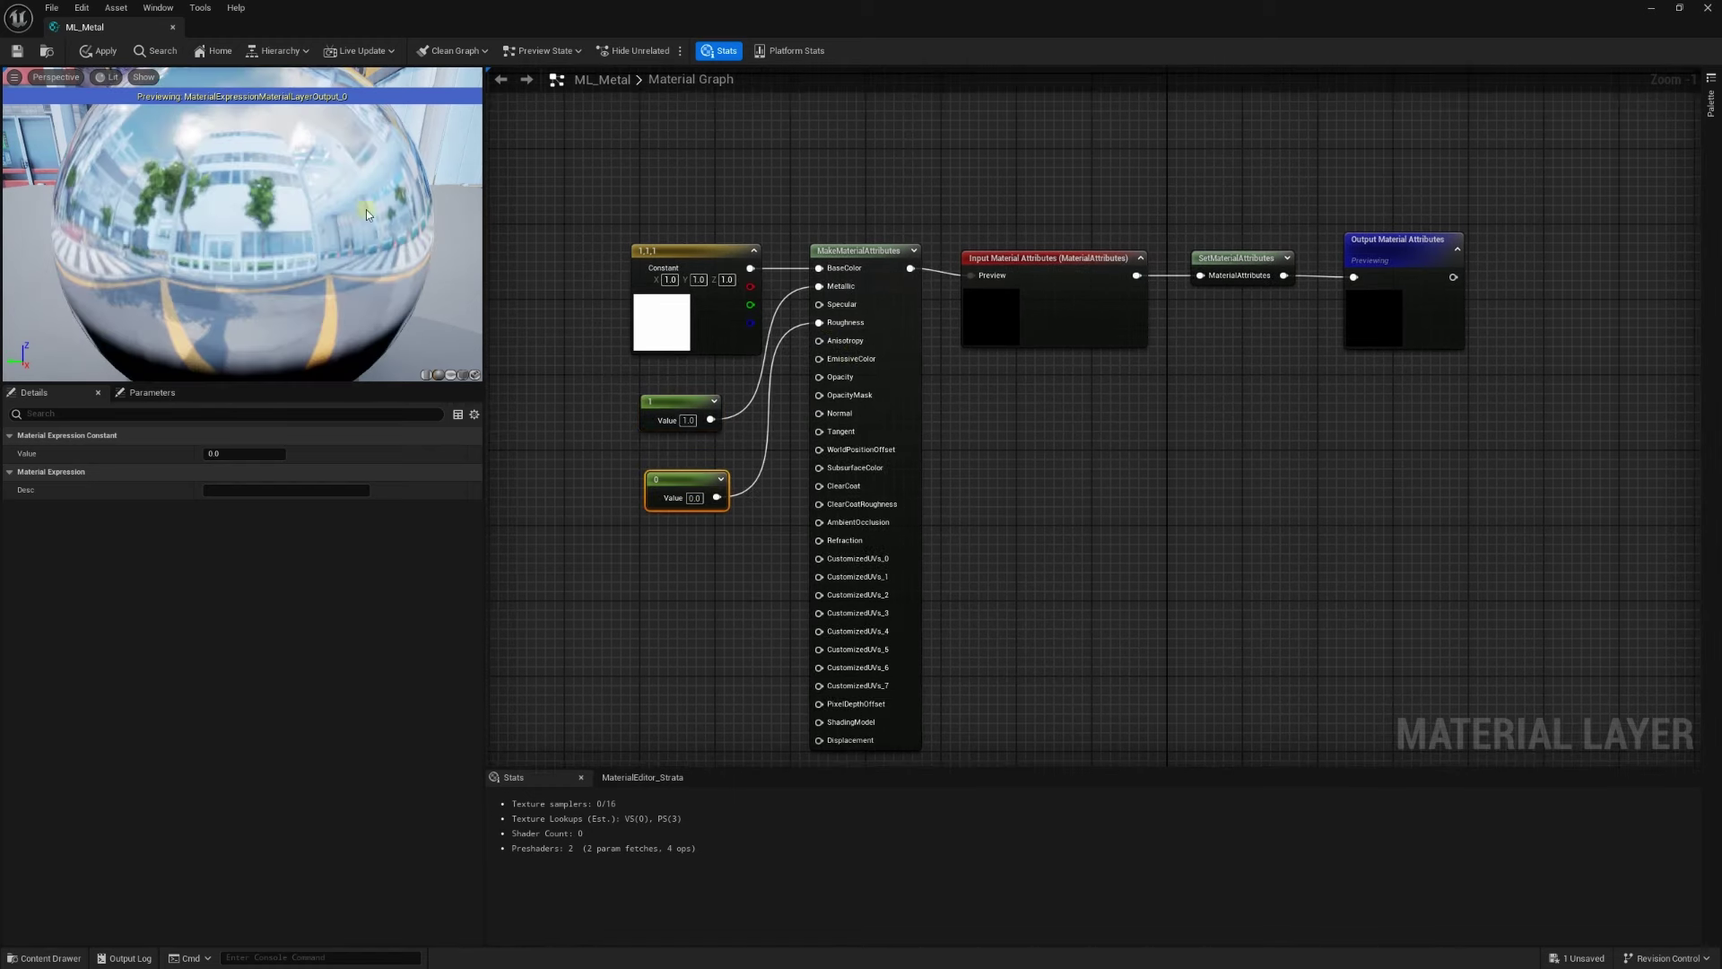
left_click_drag(319, 375, 319, 375)
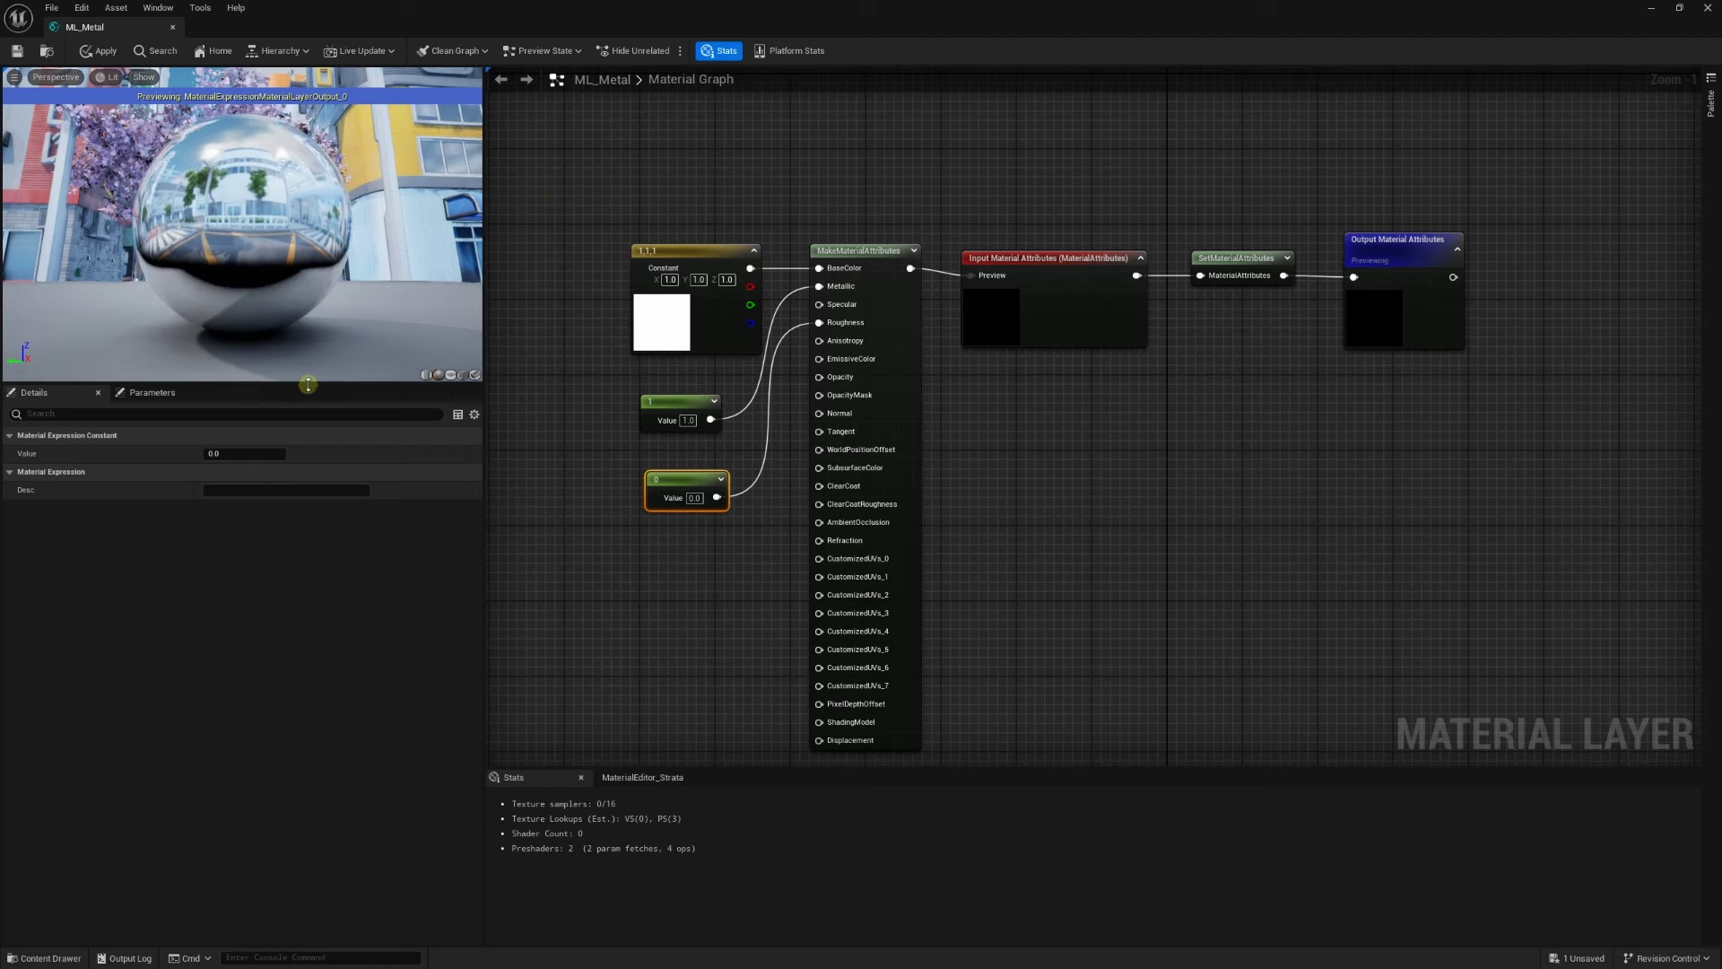
left_click_drag(309, 383, 315, 567)
left_click(100, 50)
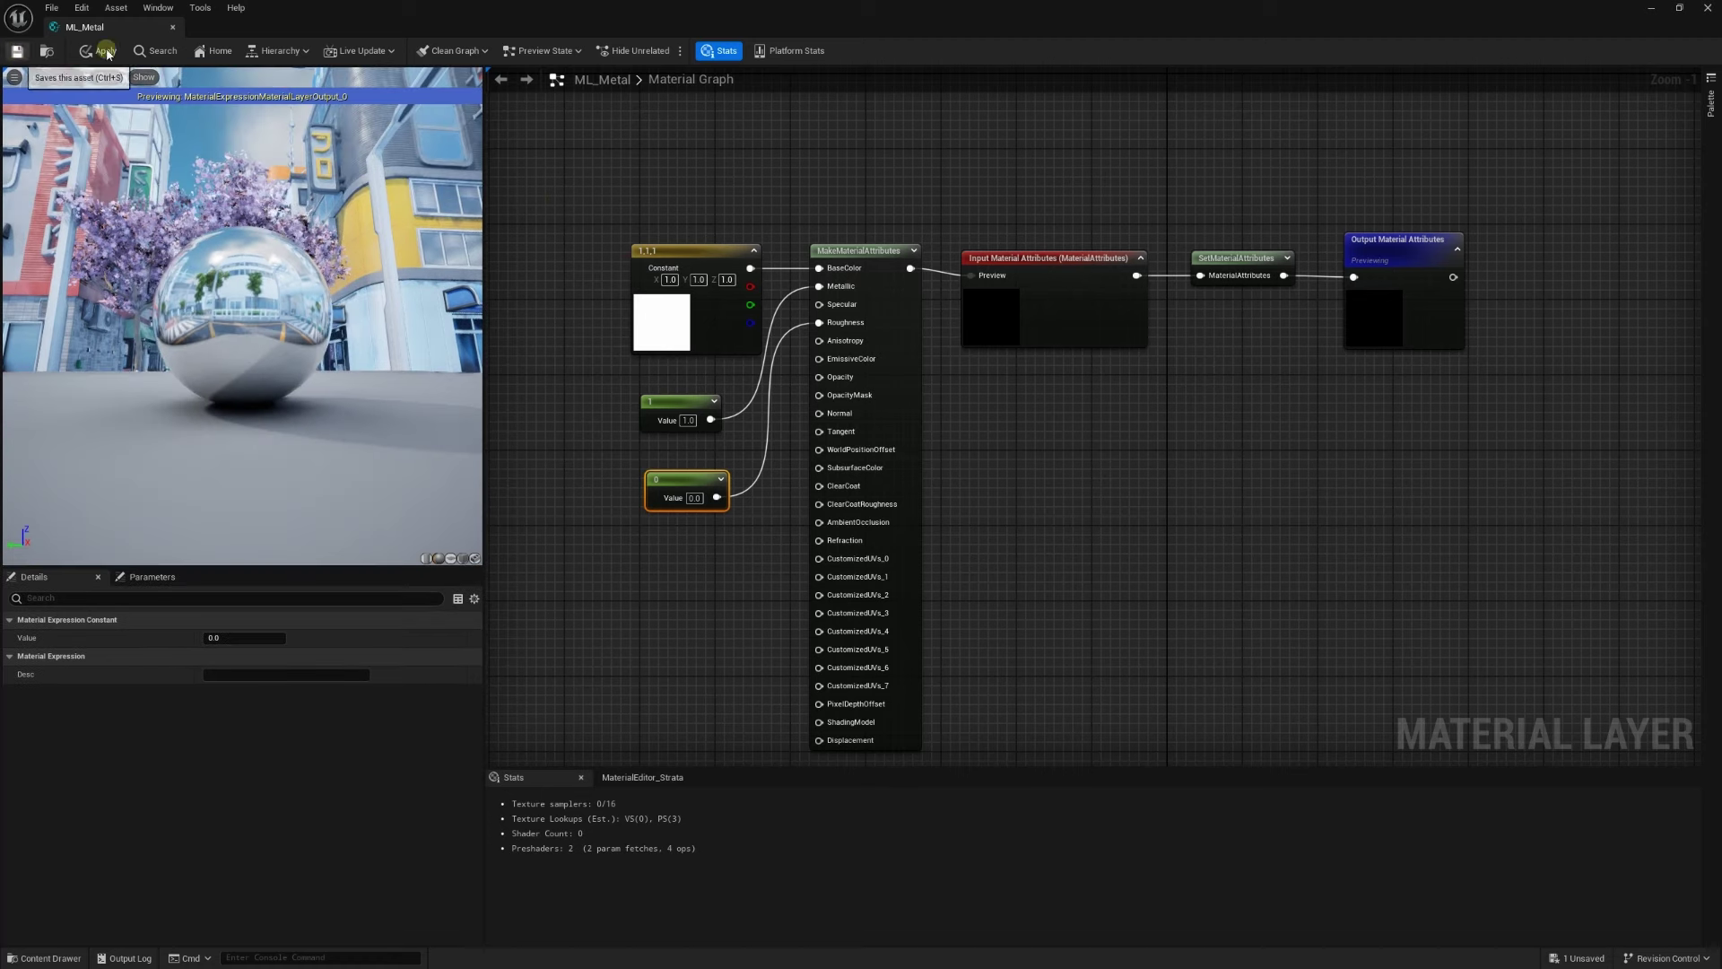
left_click(1708, 8)
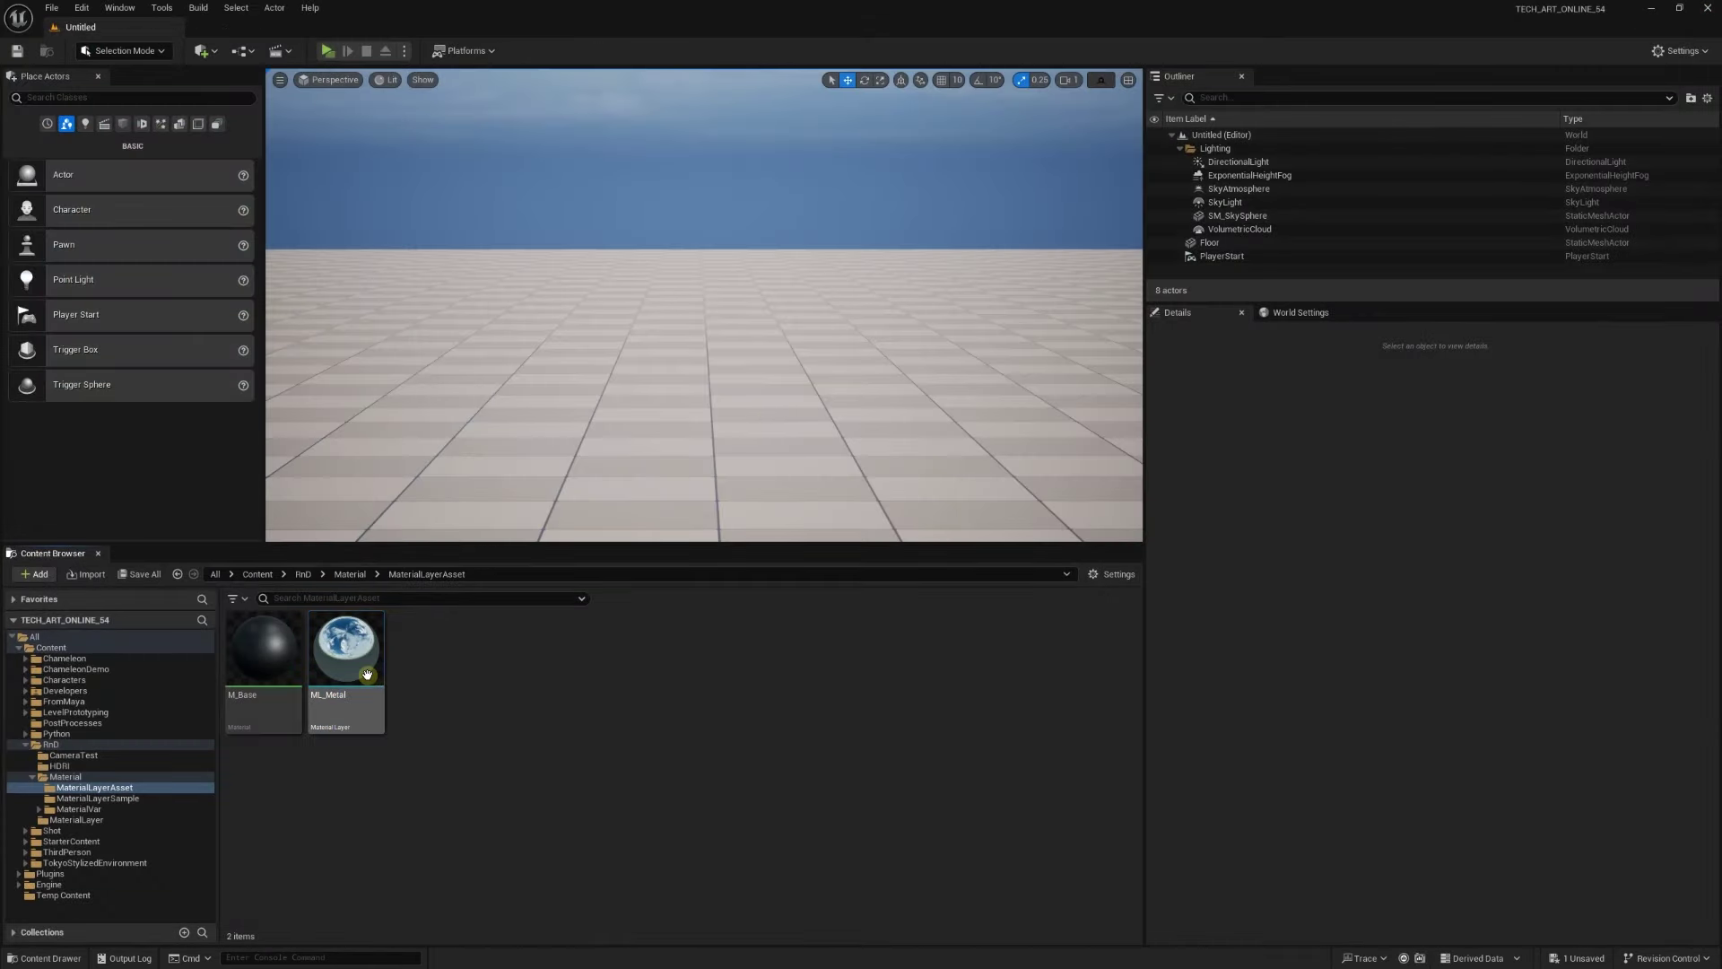
Duplicate ML_Metal, rename the copy ML_UniformColor, and open it
key("ctrl+c")
key("ctrl+v")
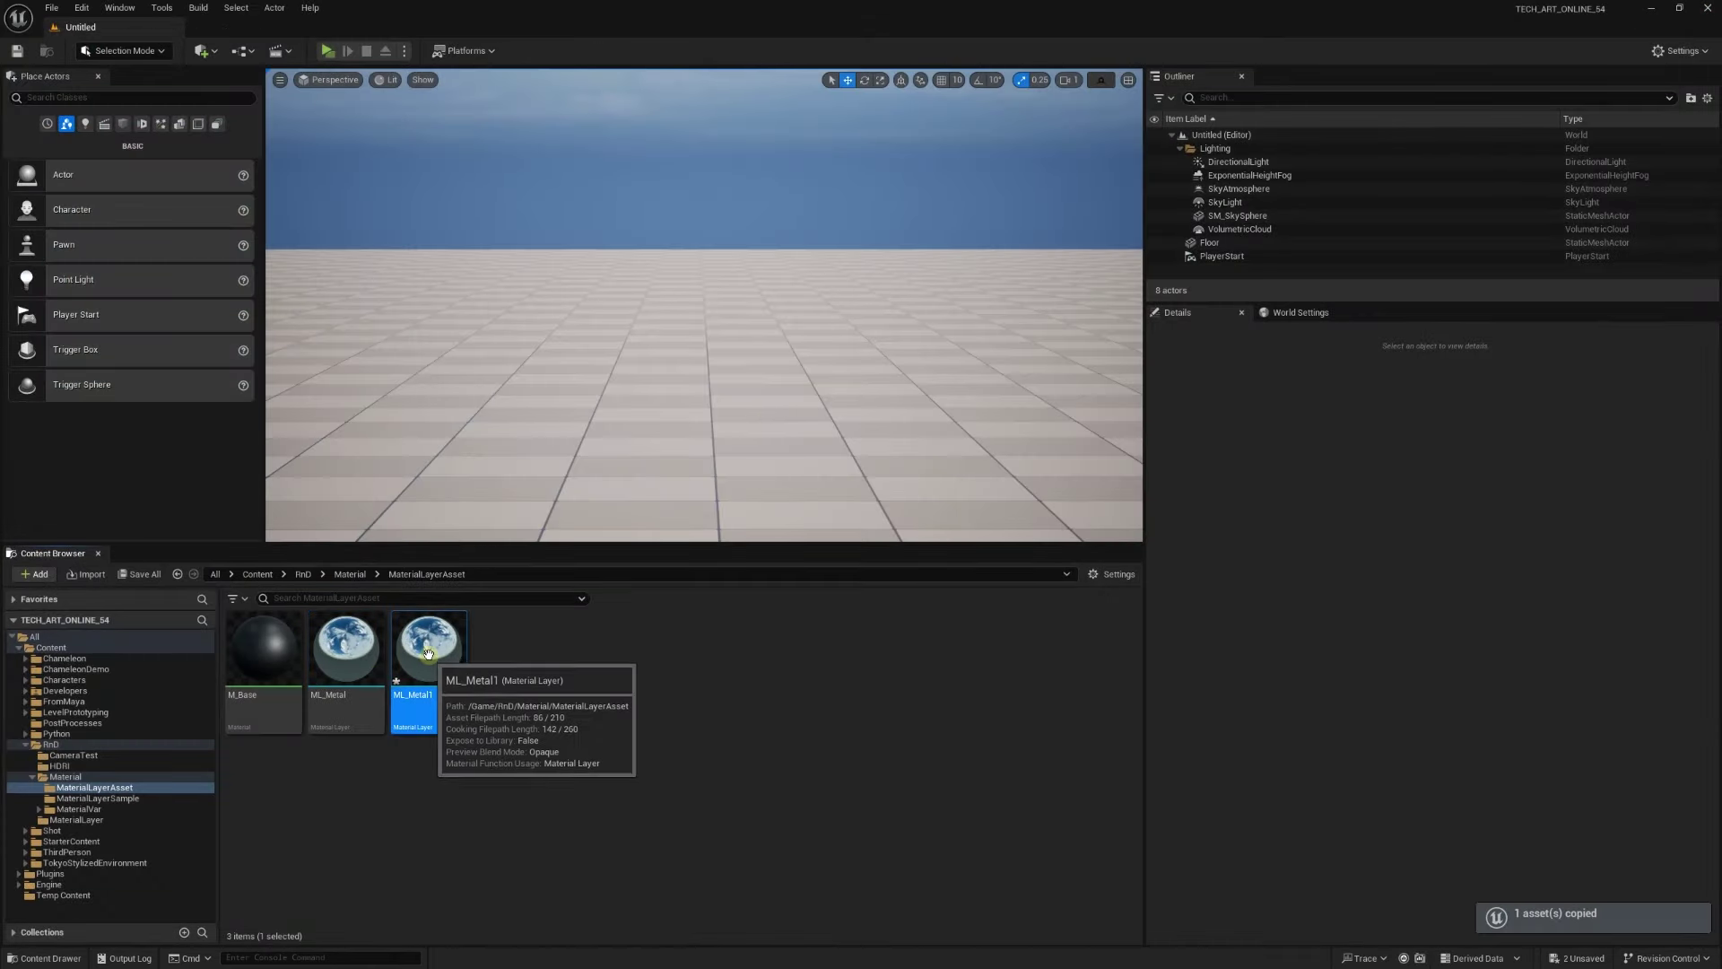
key("Right")
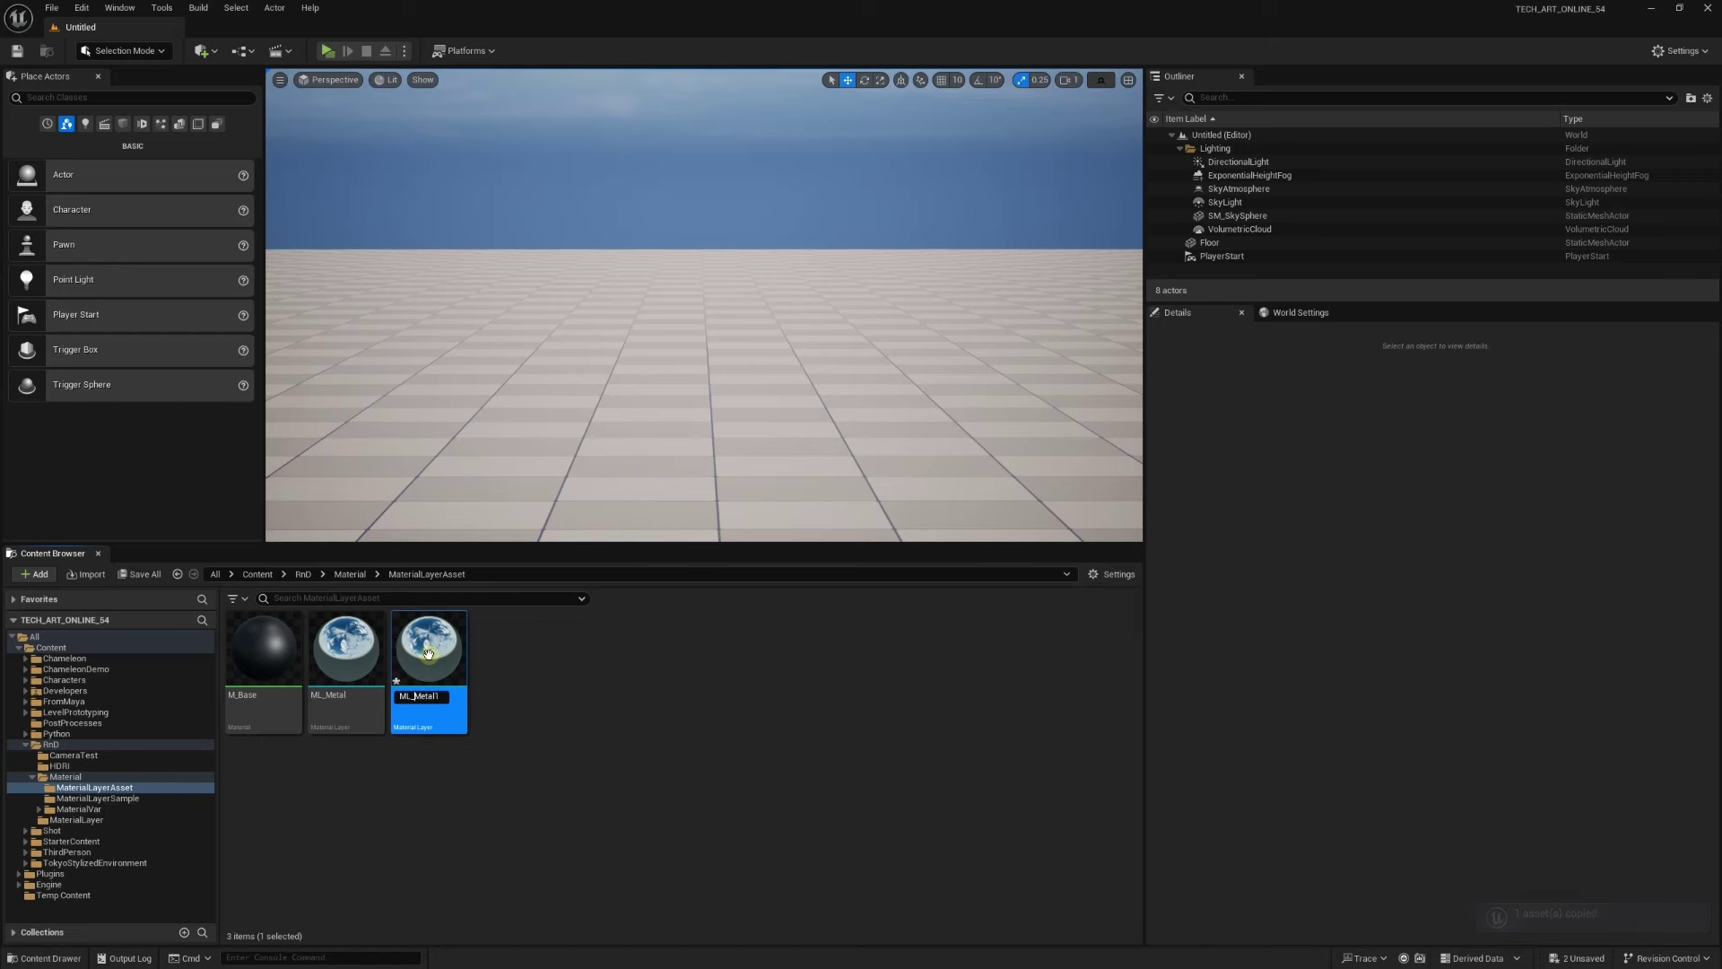
key("shift+End")
key("Return")
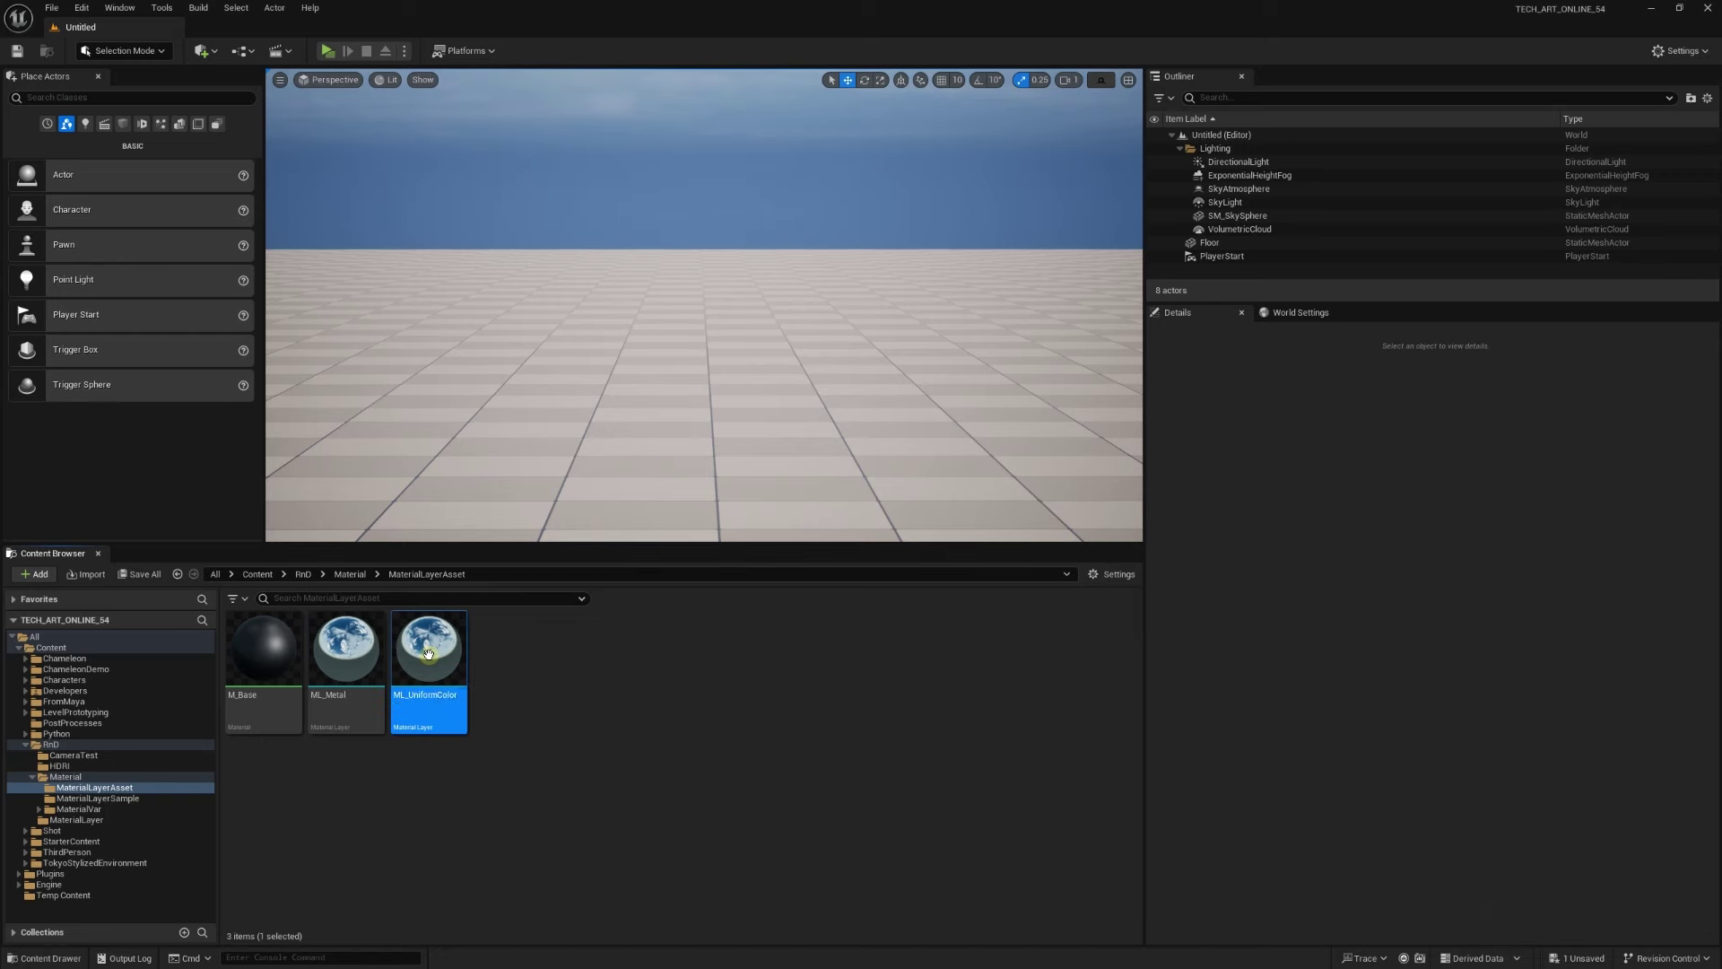
double_click(428, 654)
Convert the white colour constant into a parameter named Base Color
right_click_drag(691, 363, 1092, 300)
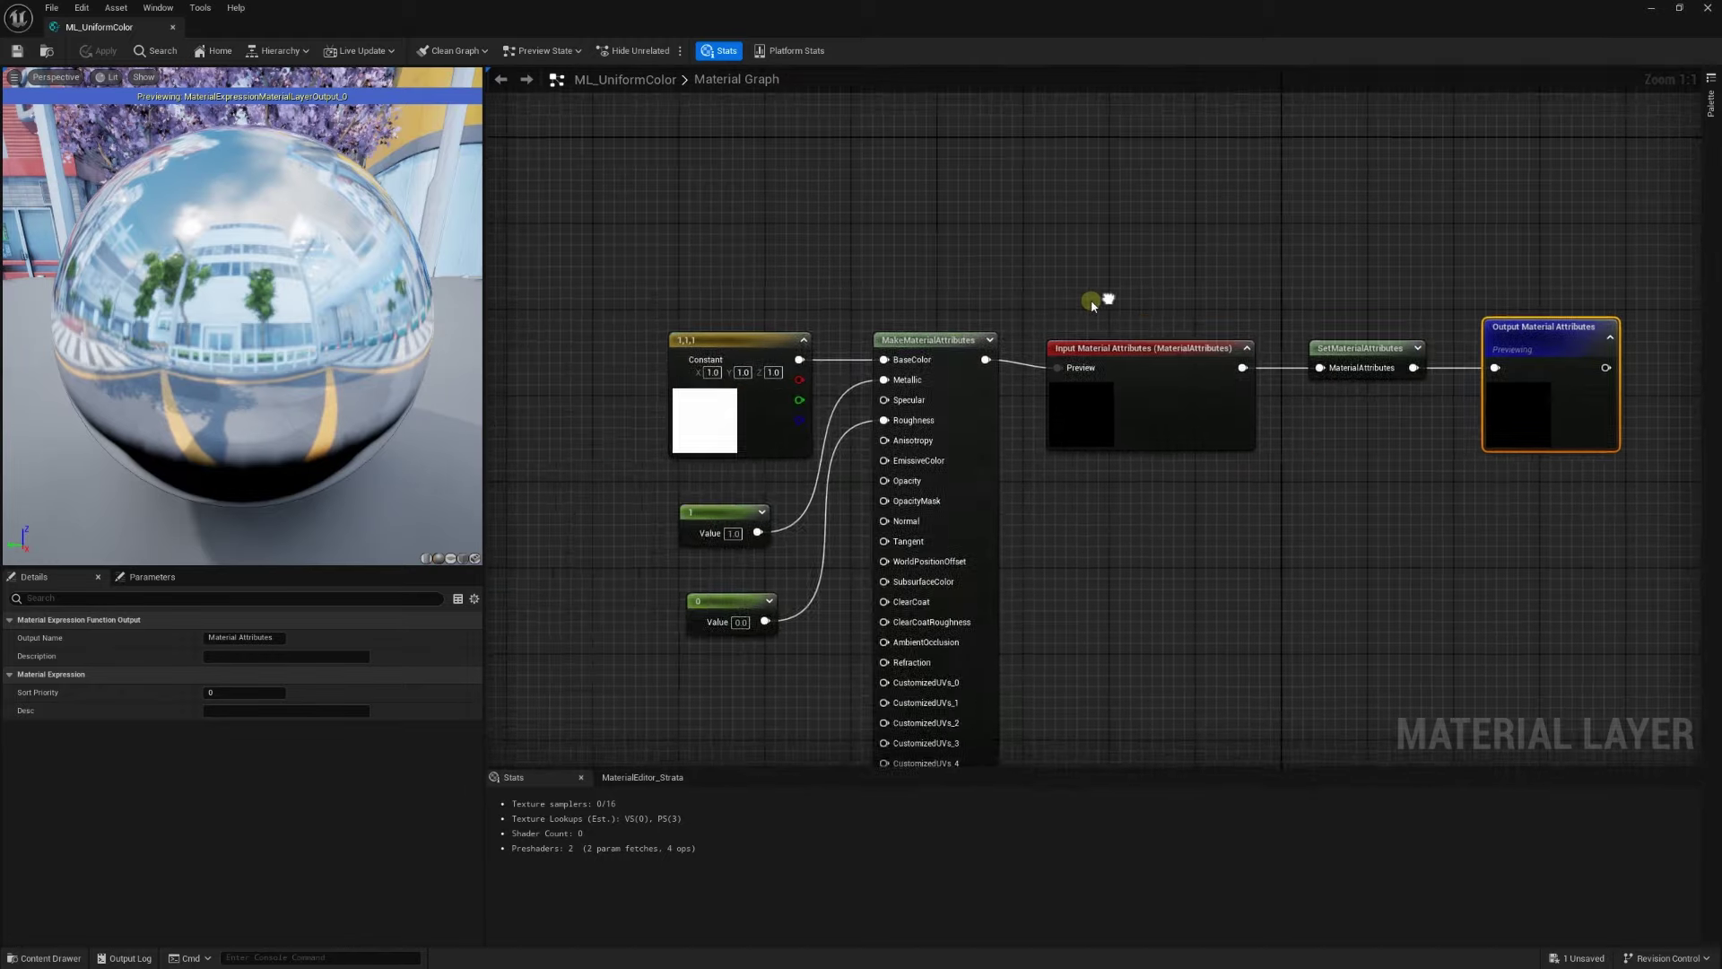
scroll(1014, 287, "down", 1)
right_click(731, 328)
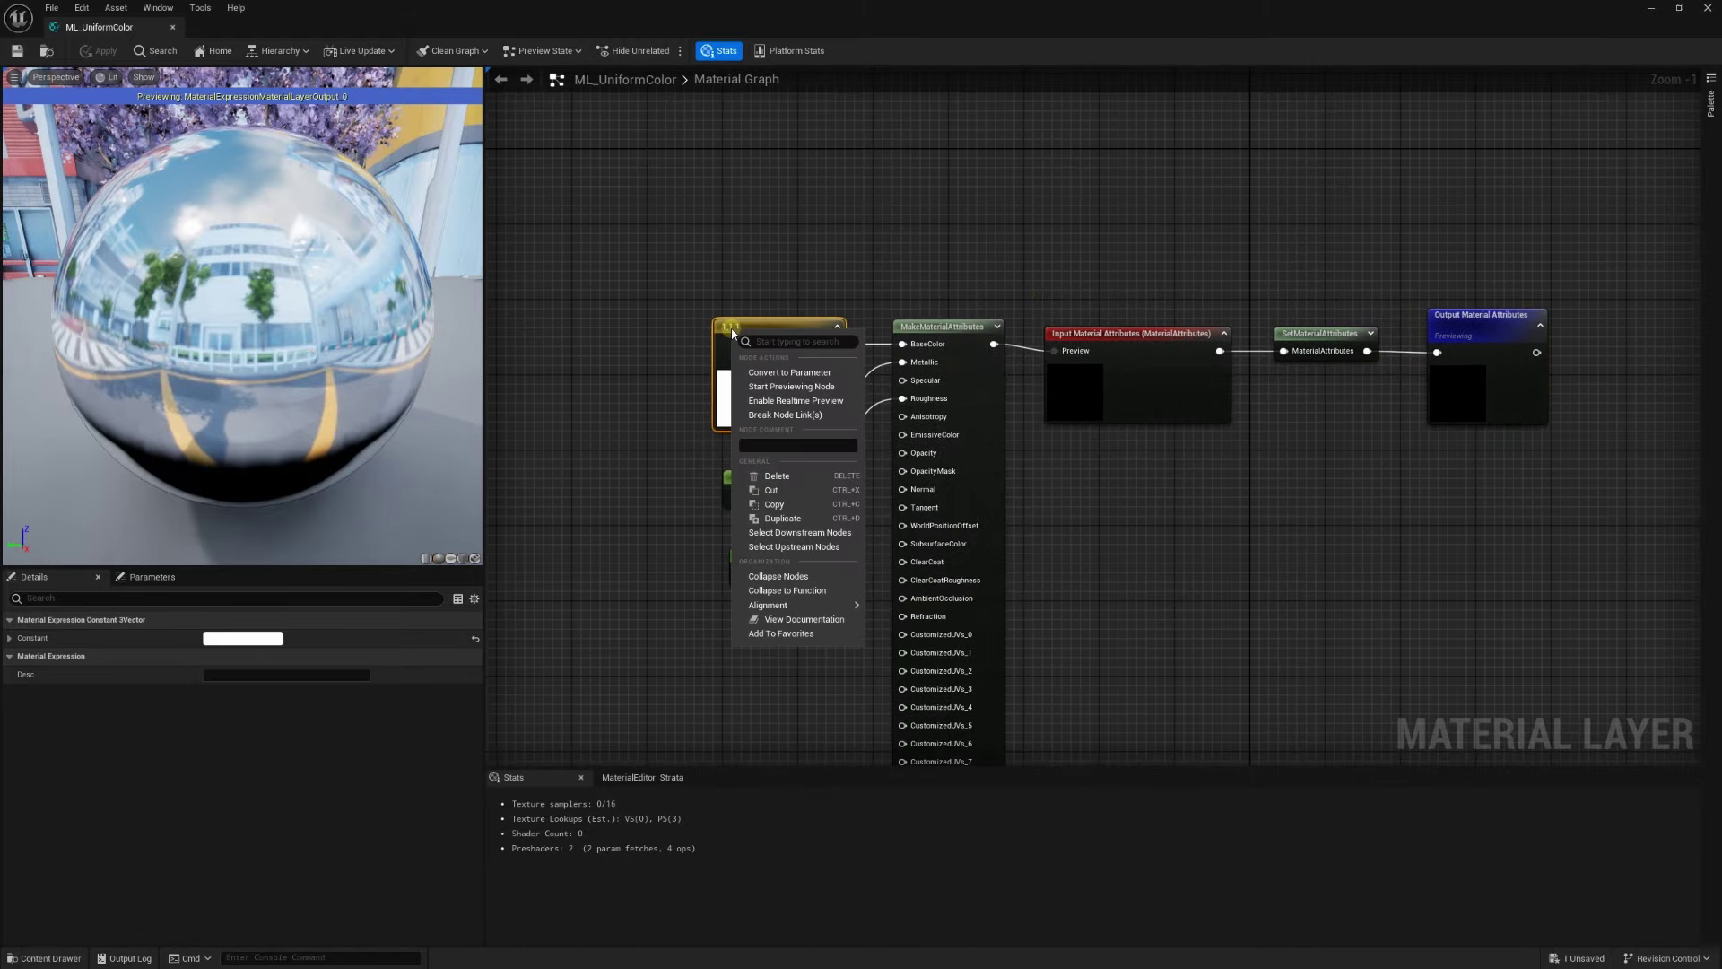
left_click(771, 376)
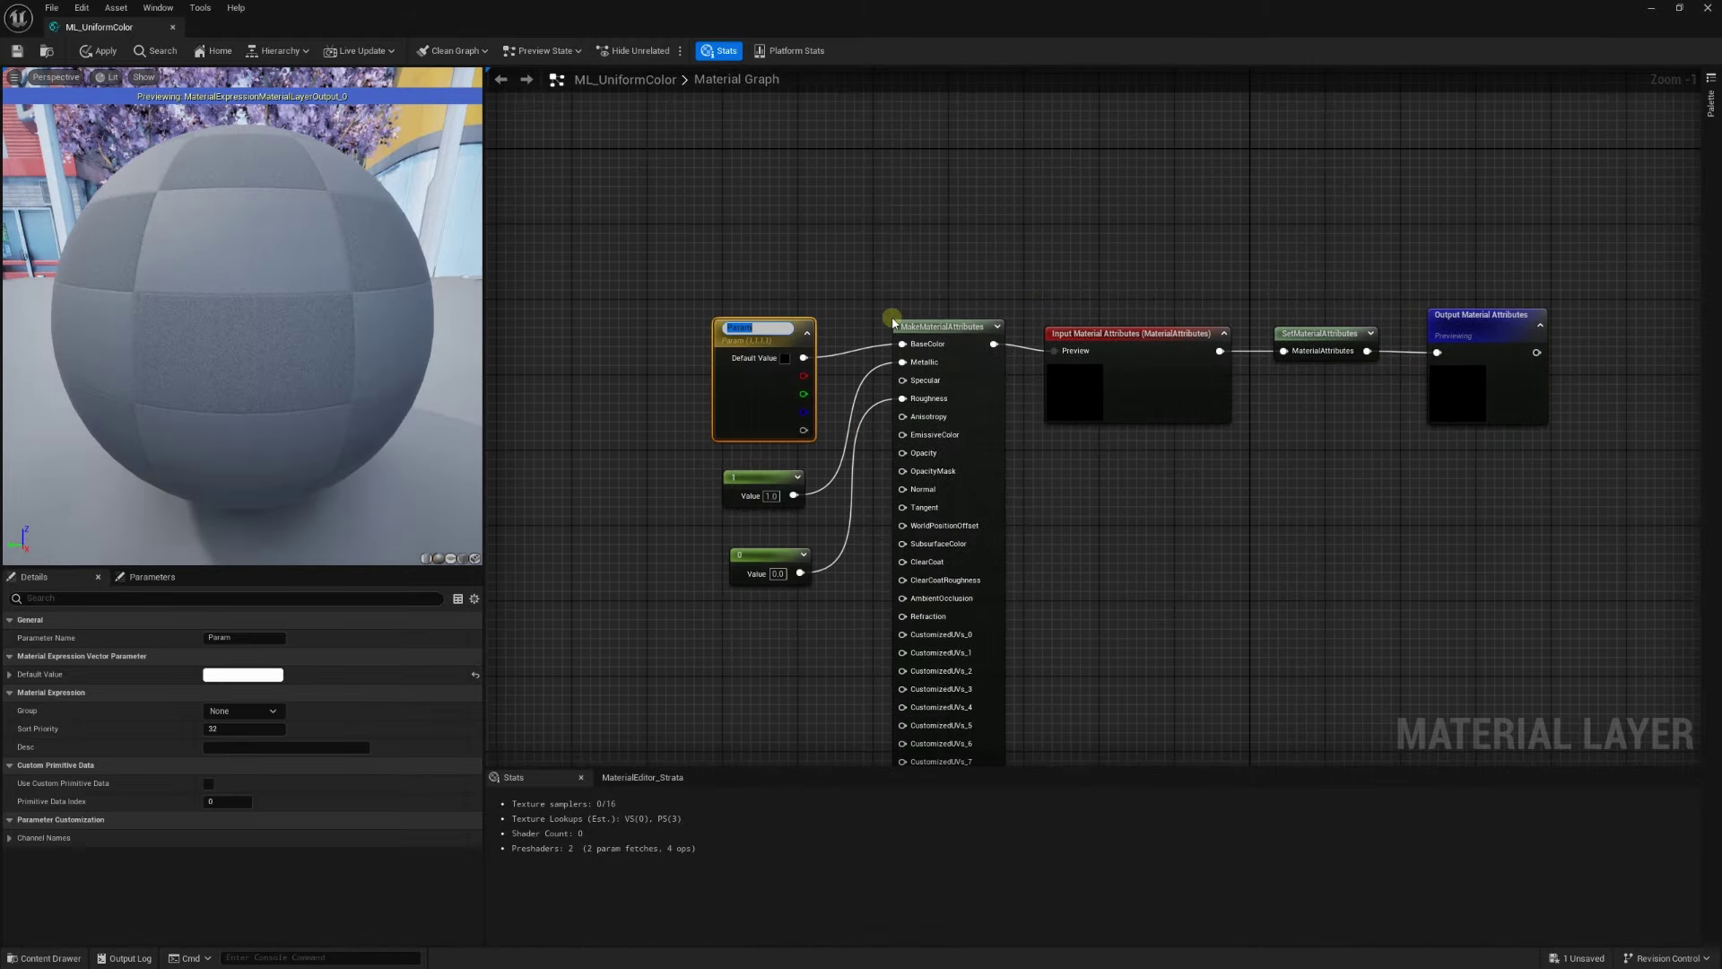
type("Base Color")
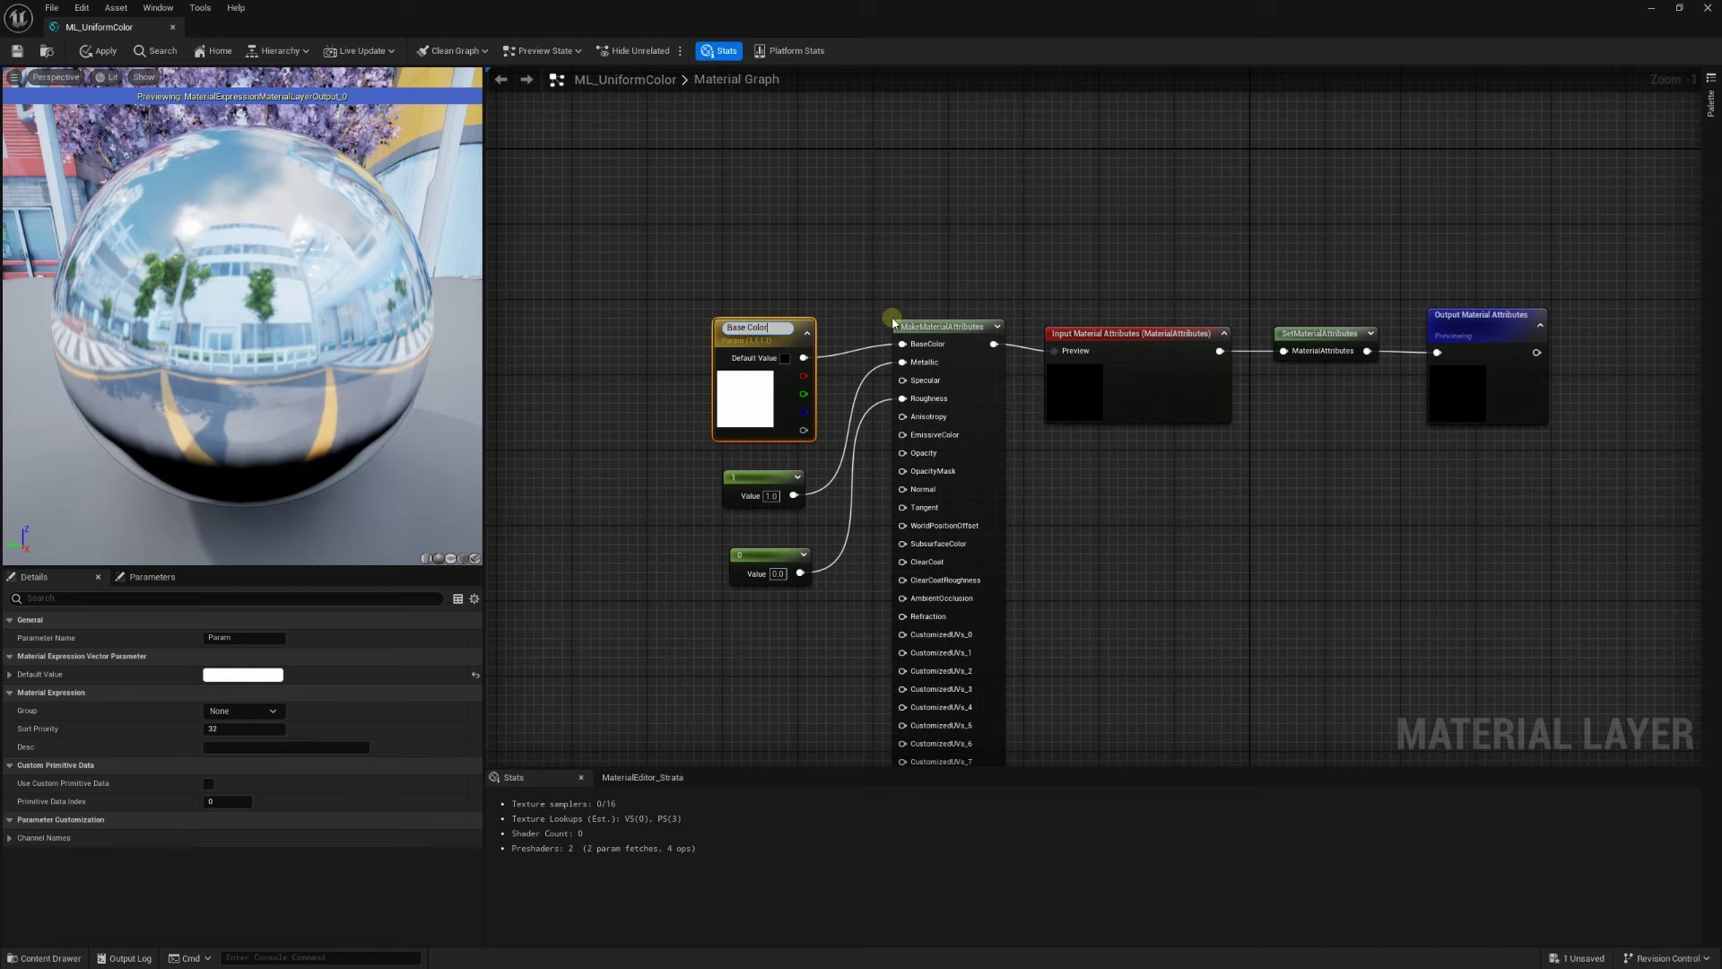
key("Return")
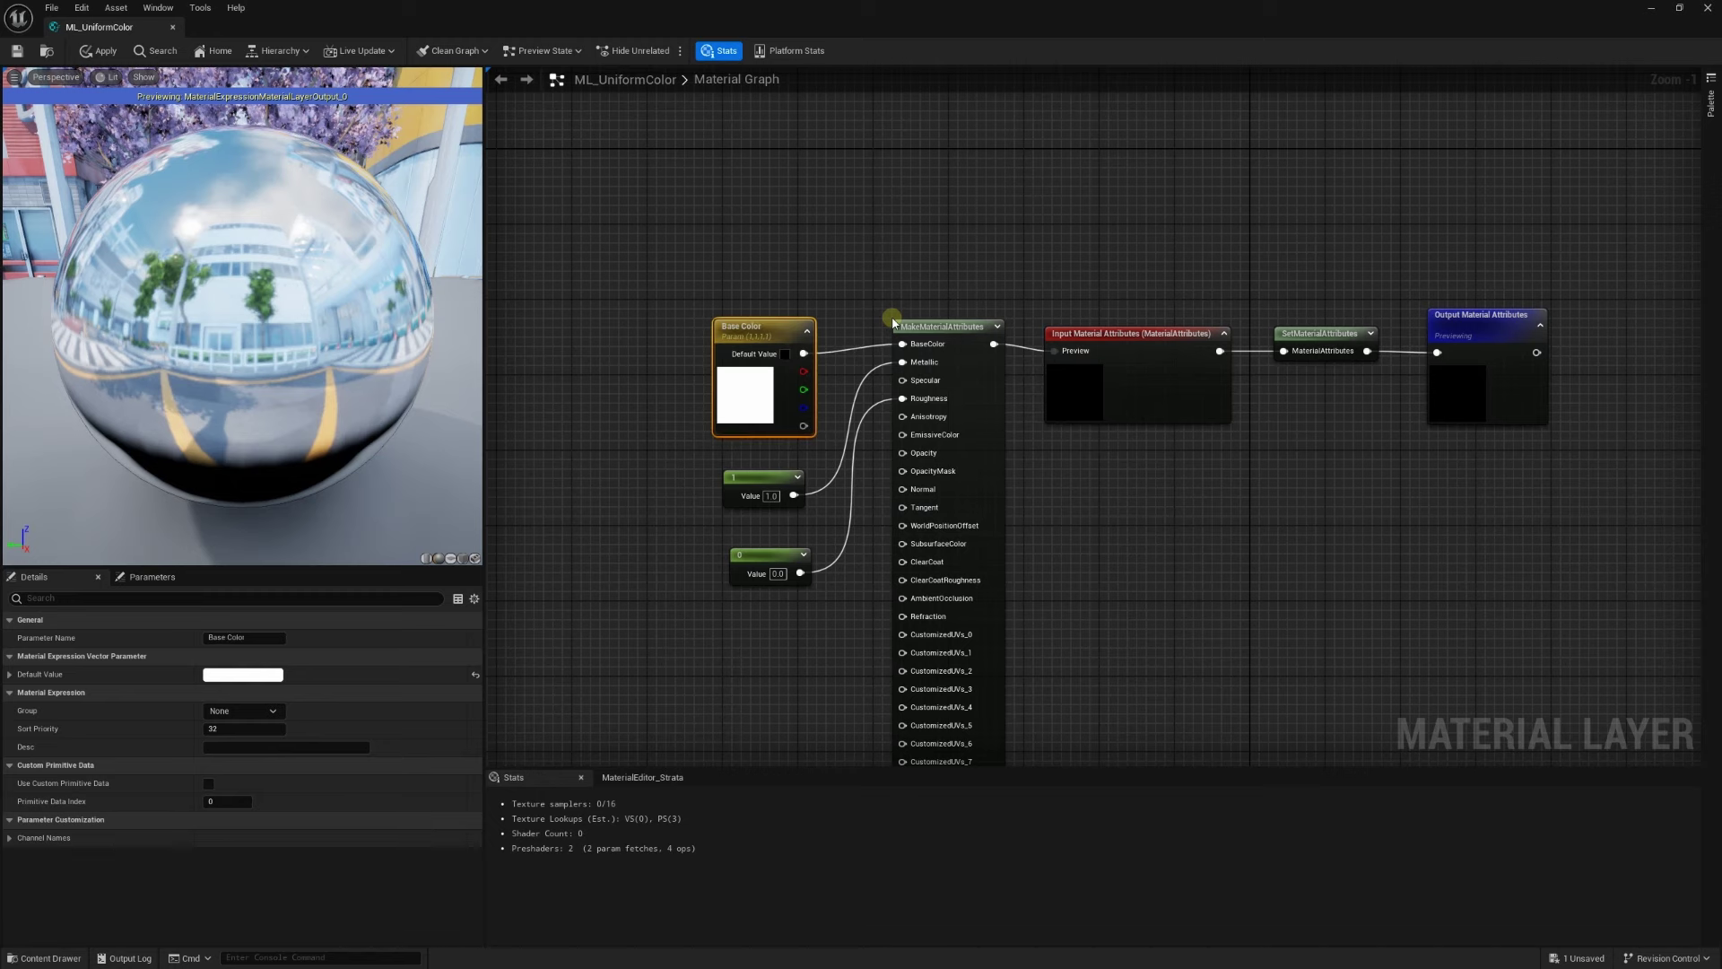
Delete the Metallic constant and remove the misnamed 'Roguness' parameter made from the 0 constant
right_click_drag(806, 470, 817, 415)
left_click(780, 418)
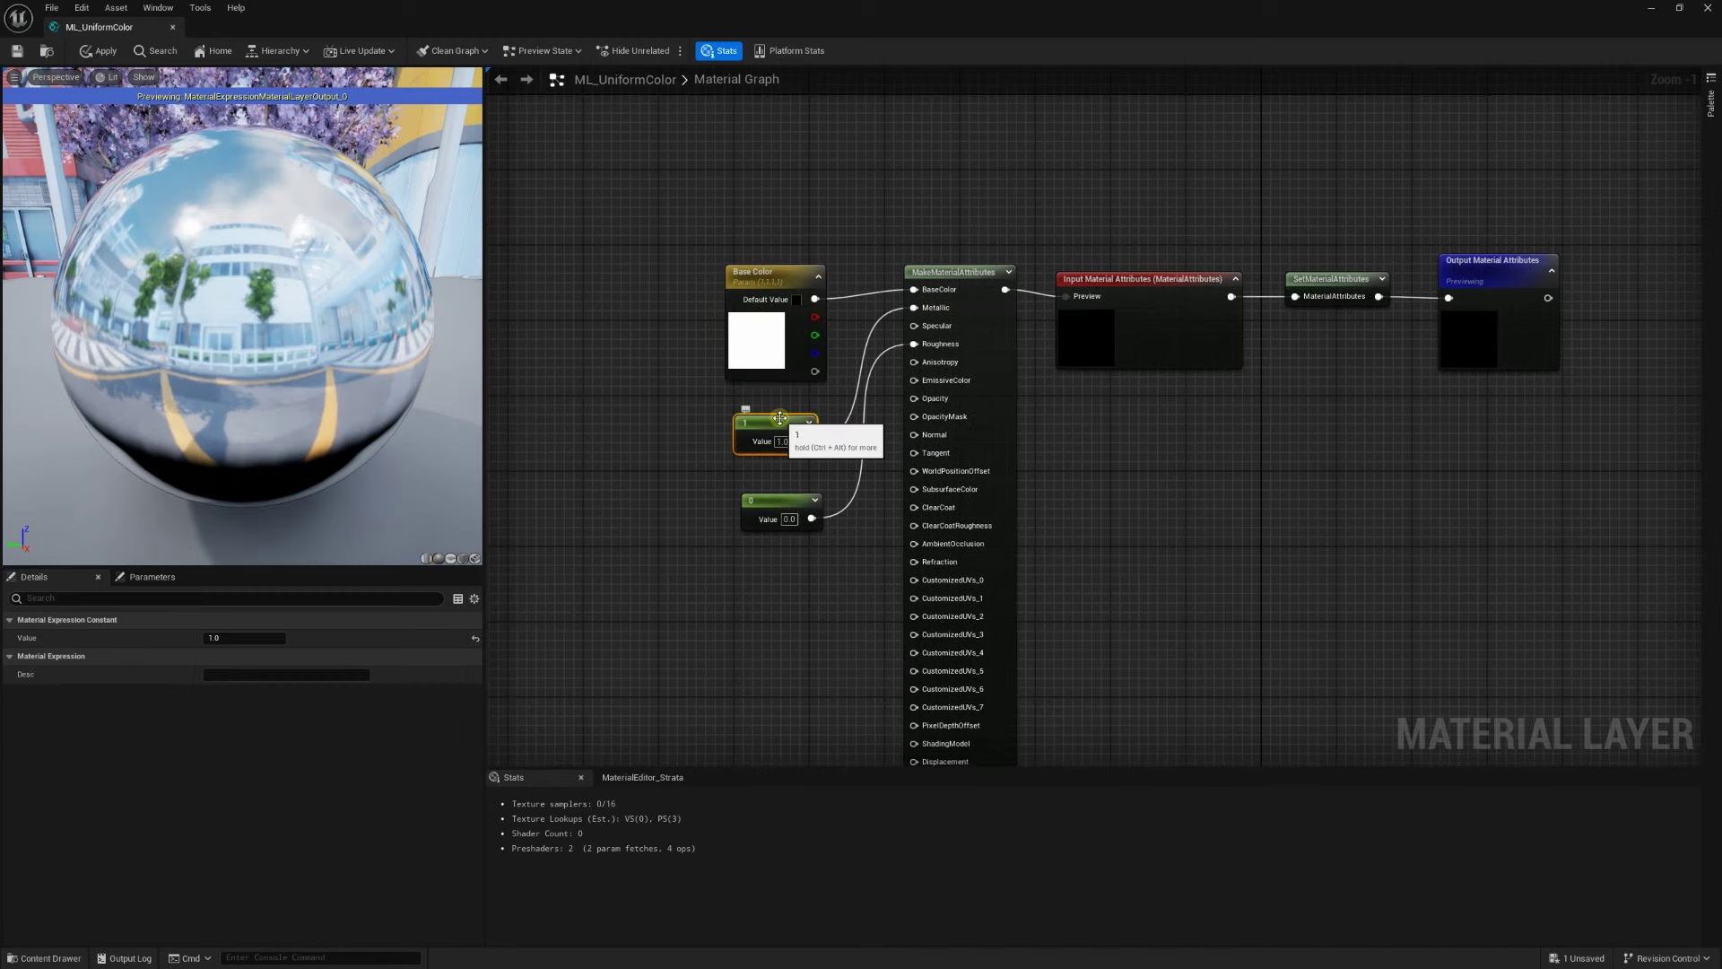
key("Delete")
right_click_drag(787, 485, 787, 455)
left_click_drag(784, 477, 758, 419)
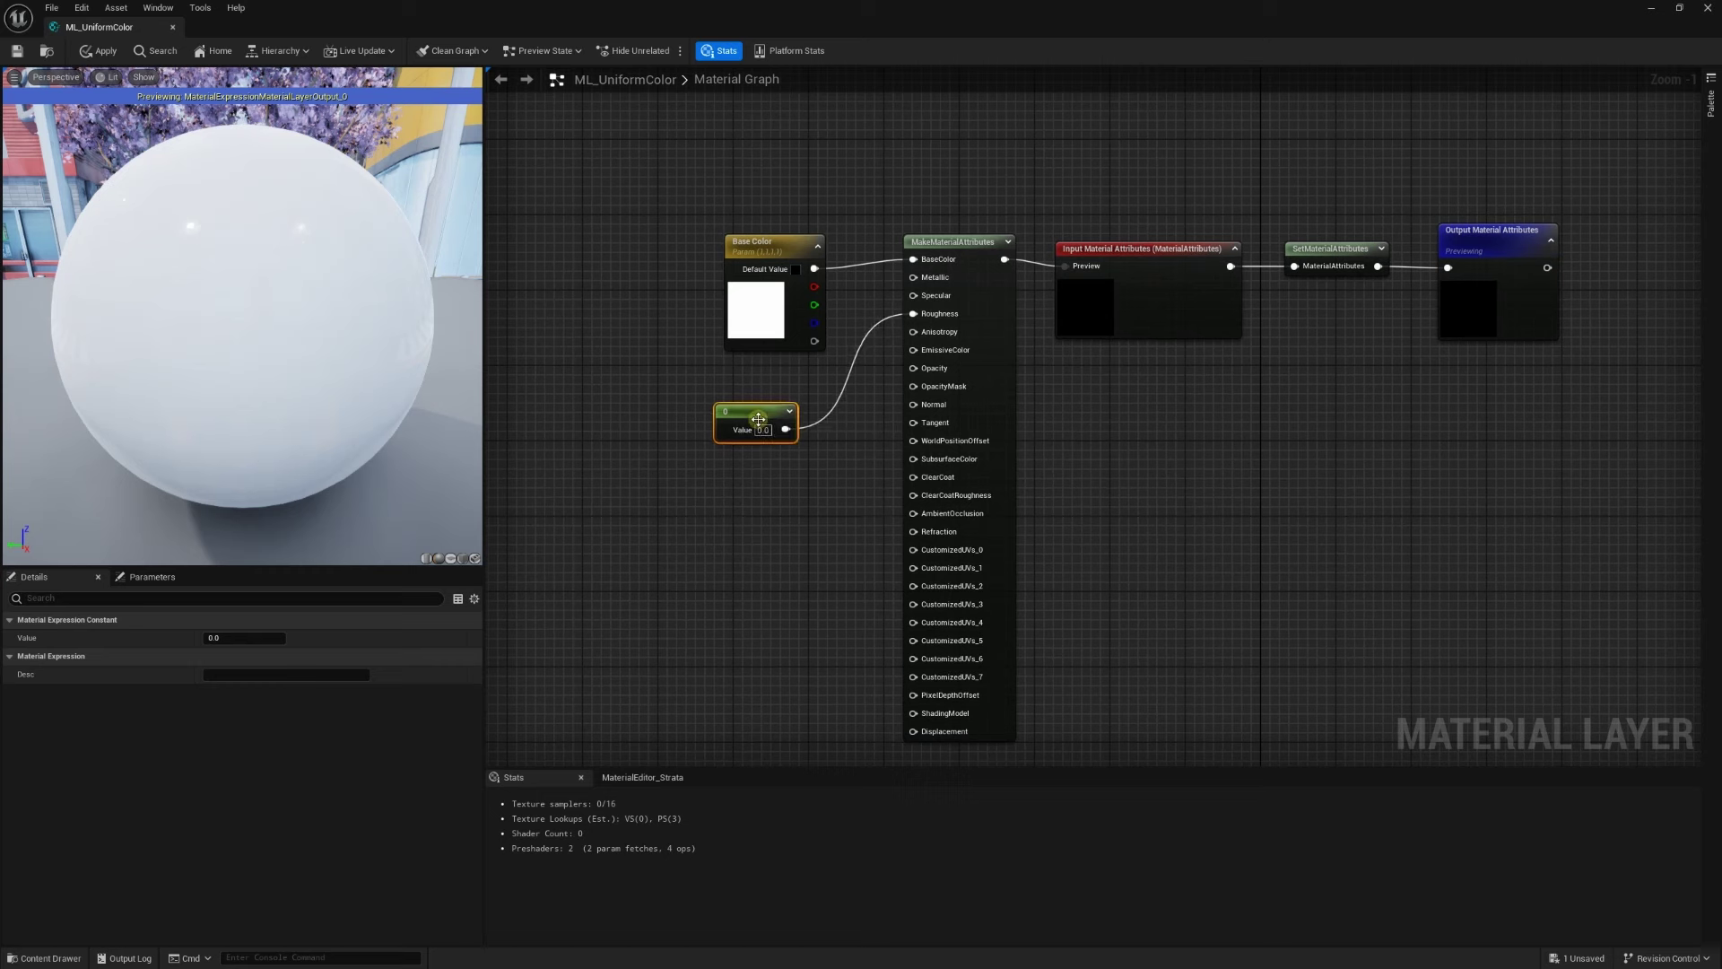
right_click(760, 437)
left_click(787, 461)
type("Ro")
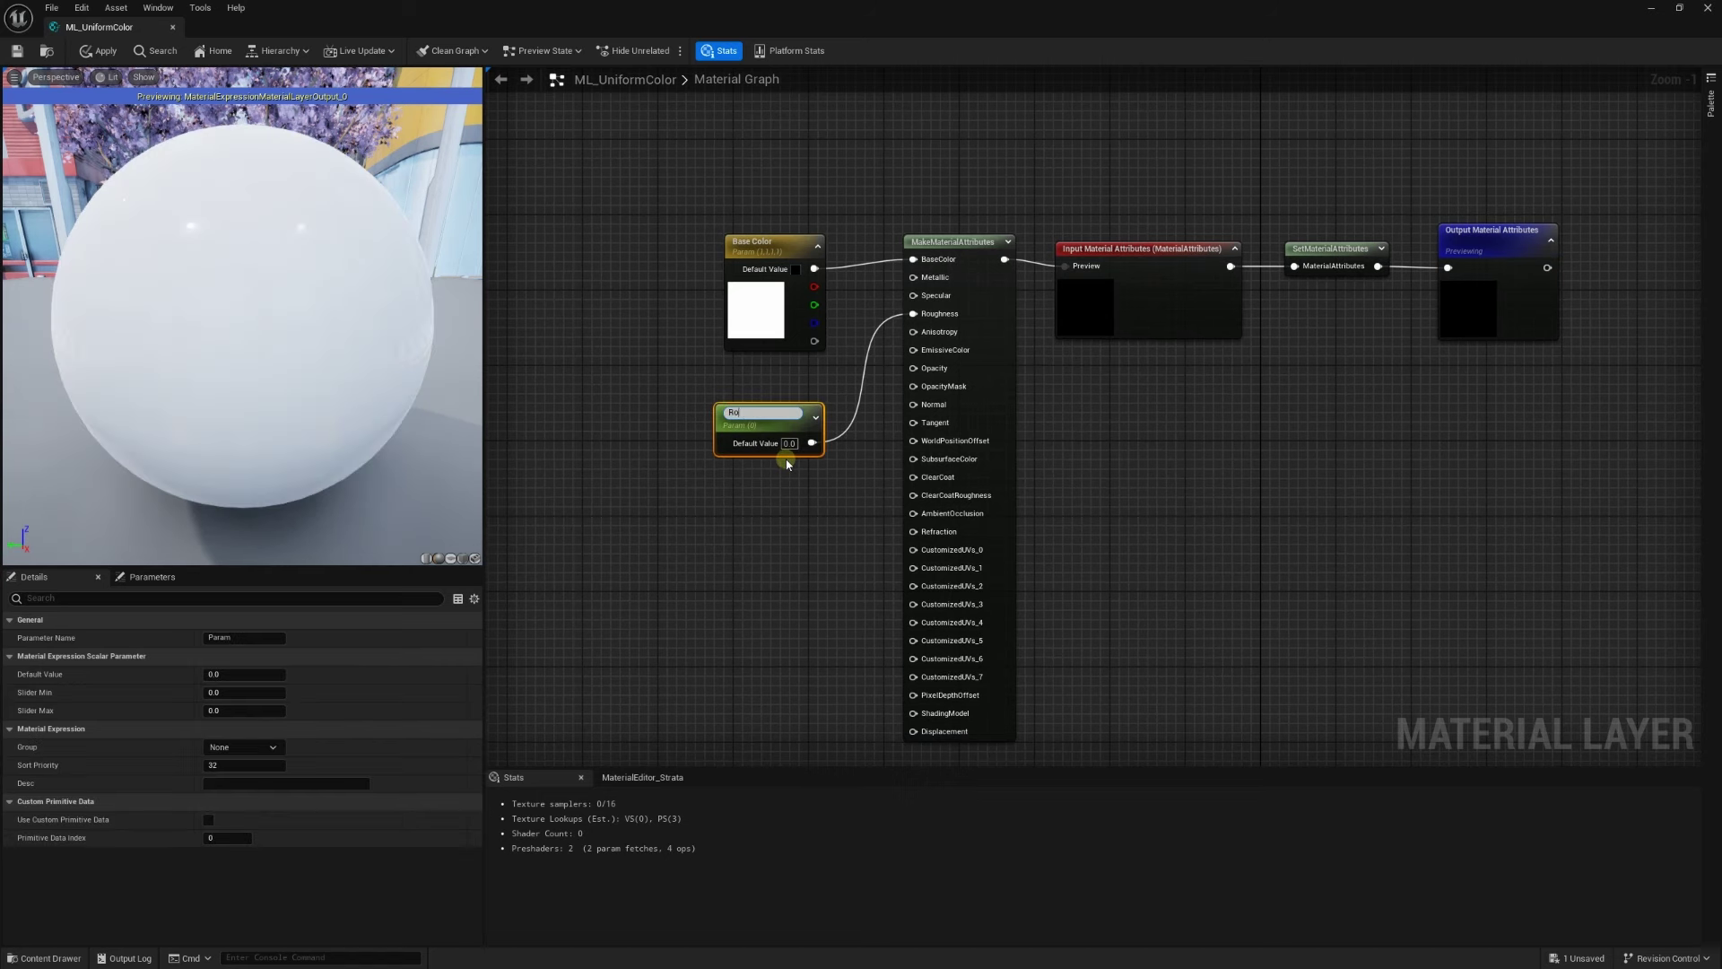
type("guness")
key("Return")
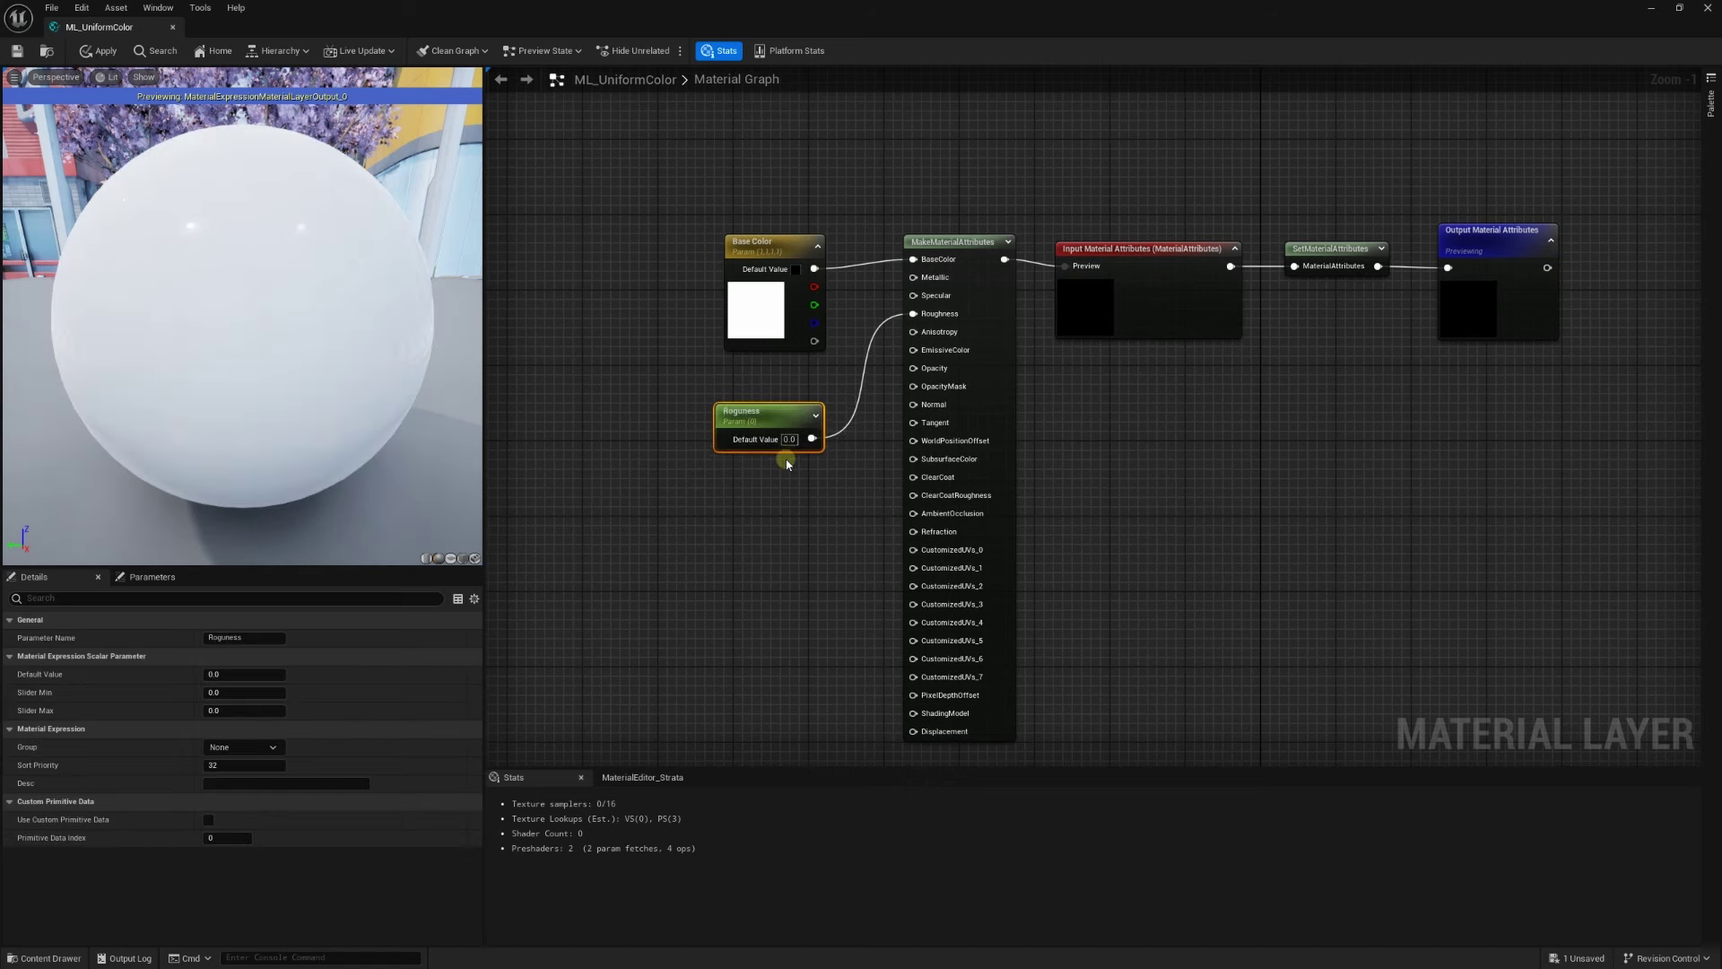
right_click(768, 423)
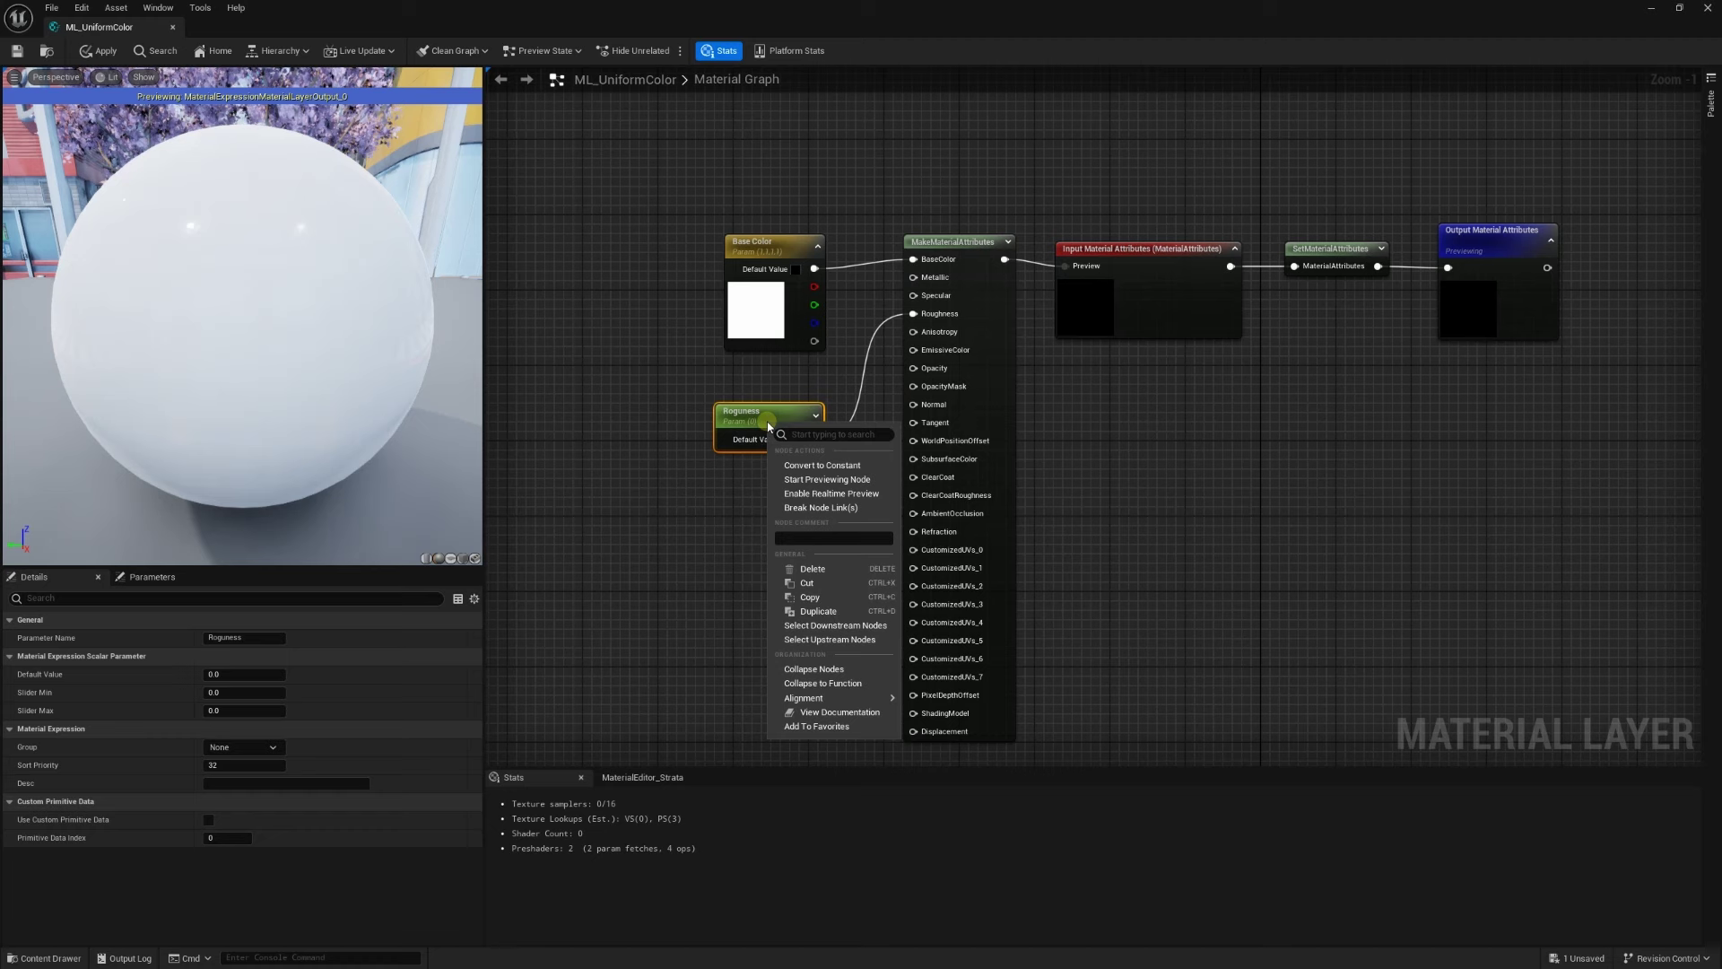
left_click(769, 418)
key("Delete")
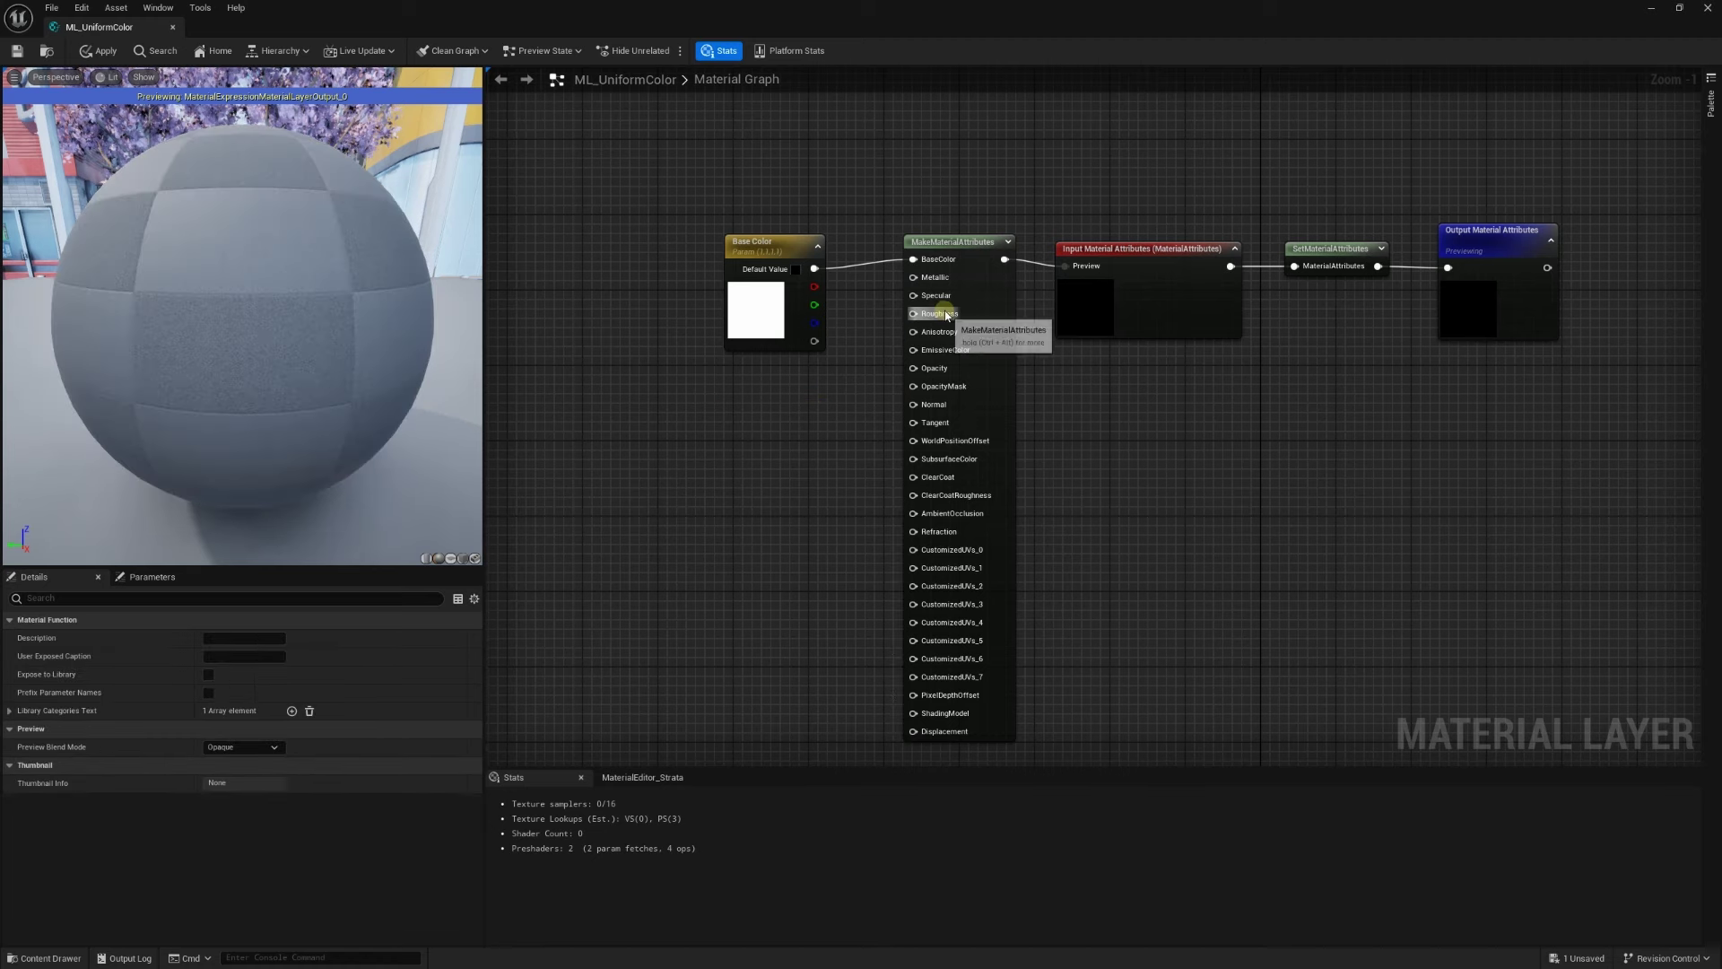
Promote the Roughness input to a Roughness parameter with default value 0.5
right_click(943, 314)
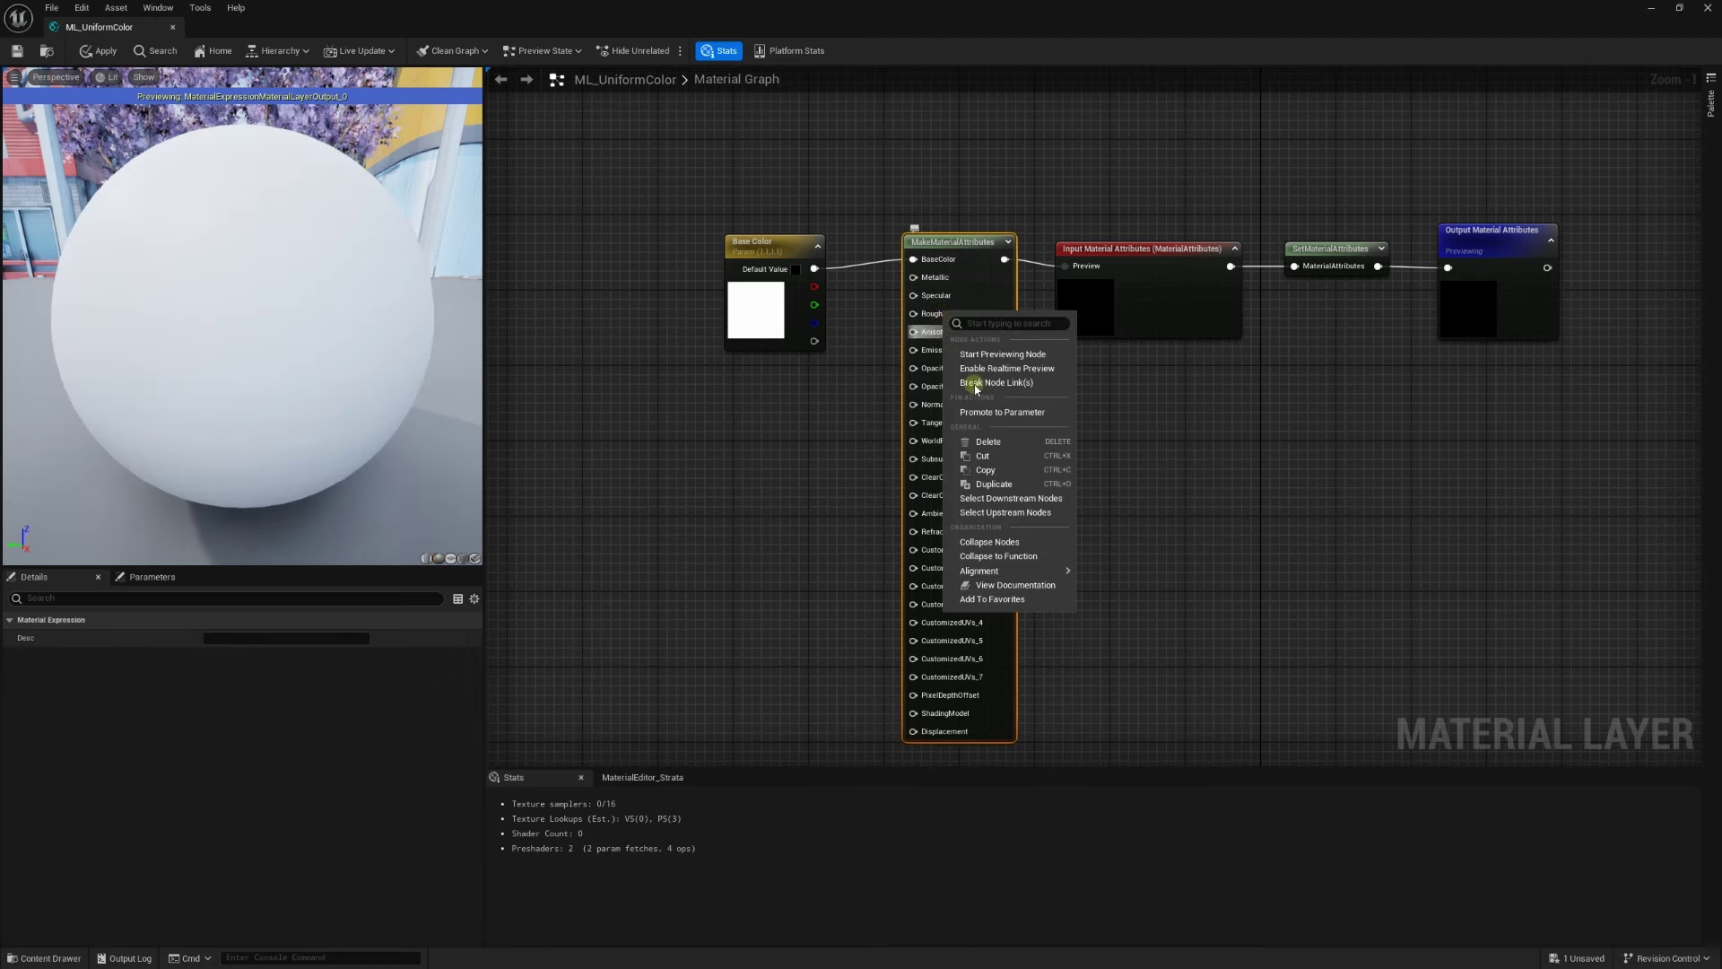
left_click(989, 414)
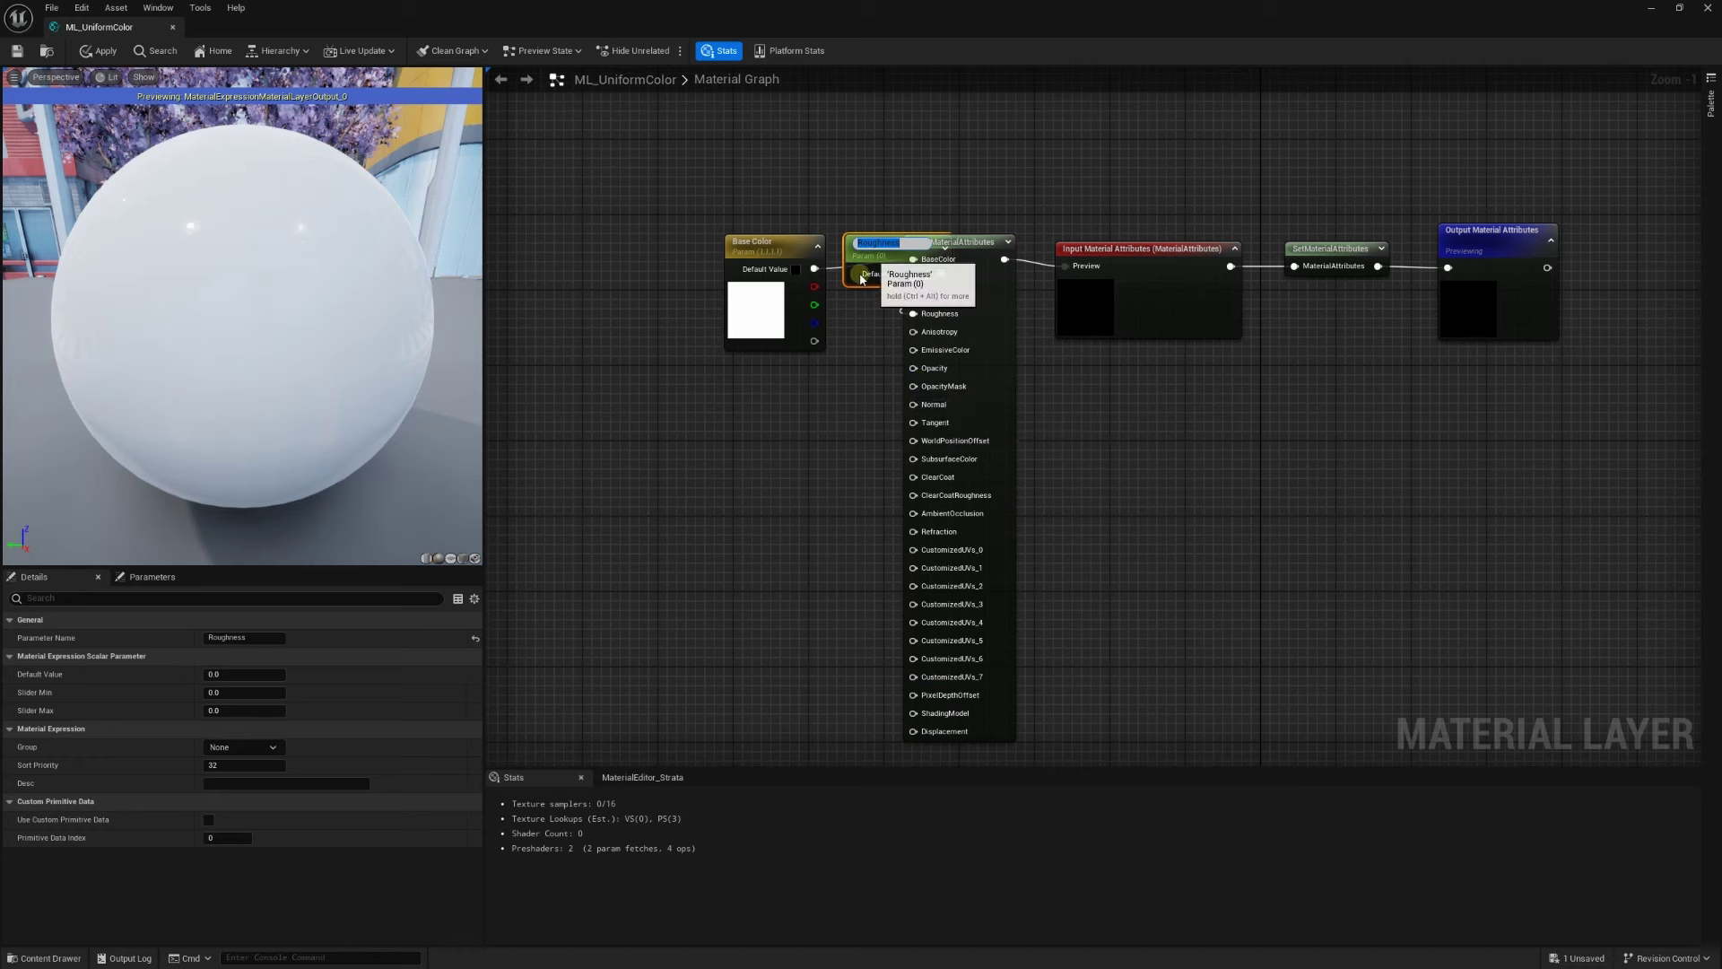
left_click_drag(857, 256, 746, 406)
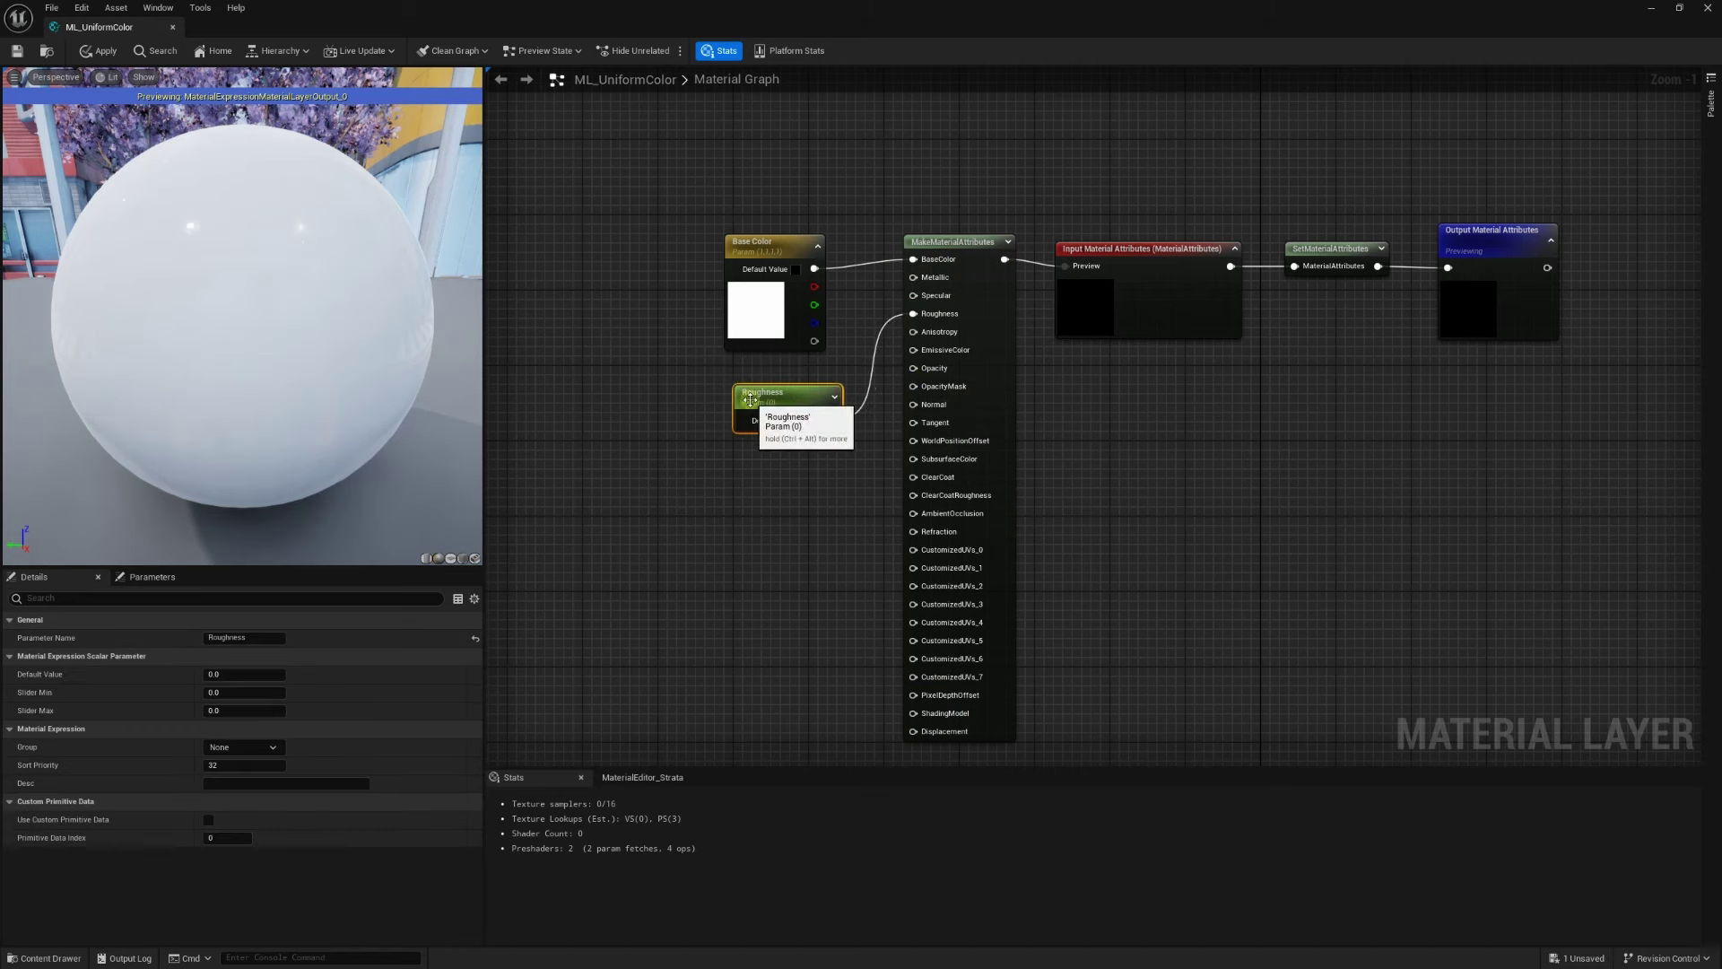
left_click(808, 419)
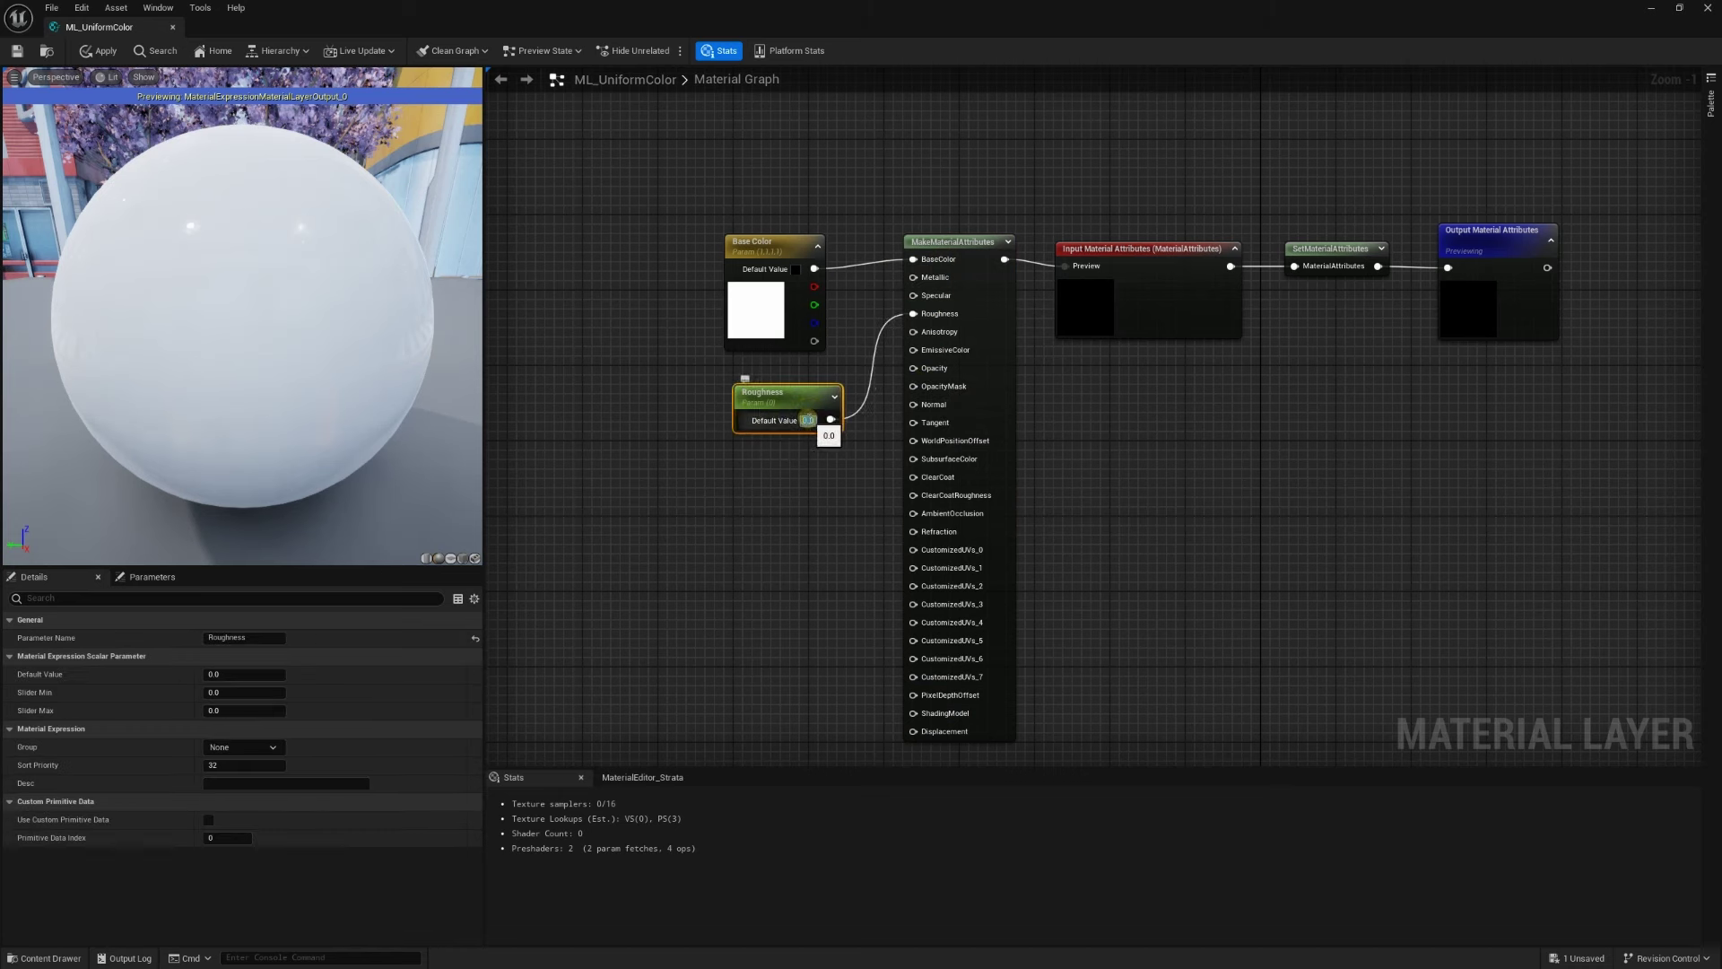
type("0.5")
key("Return")
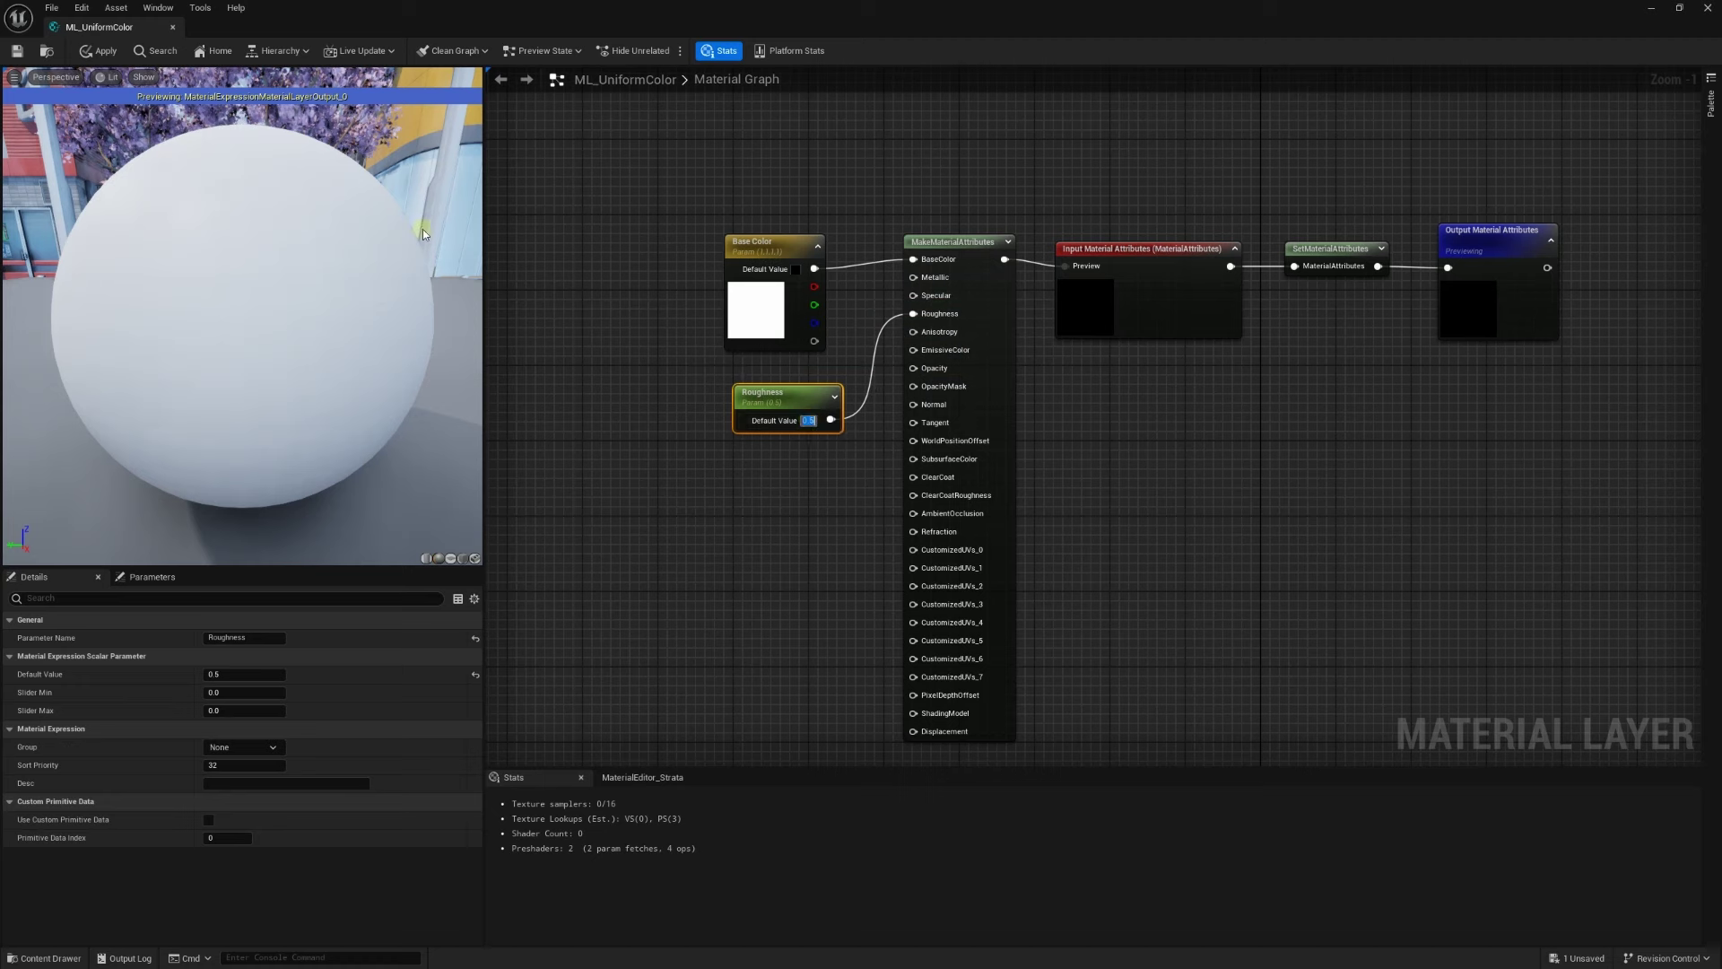
Set the Base Color parameter's default to red (G 0, B 0), then save and close the layer editor
left_click(740, 243)
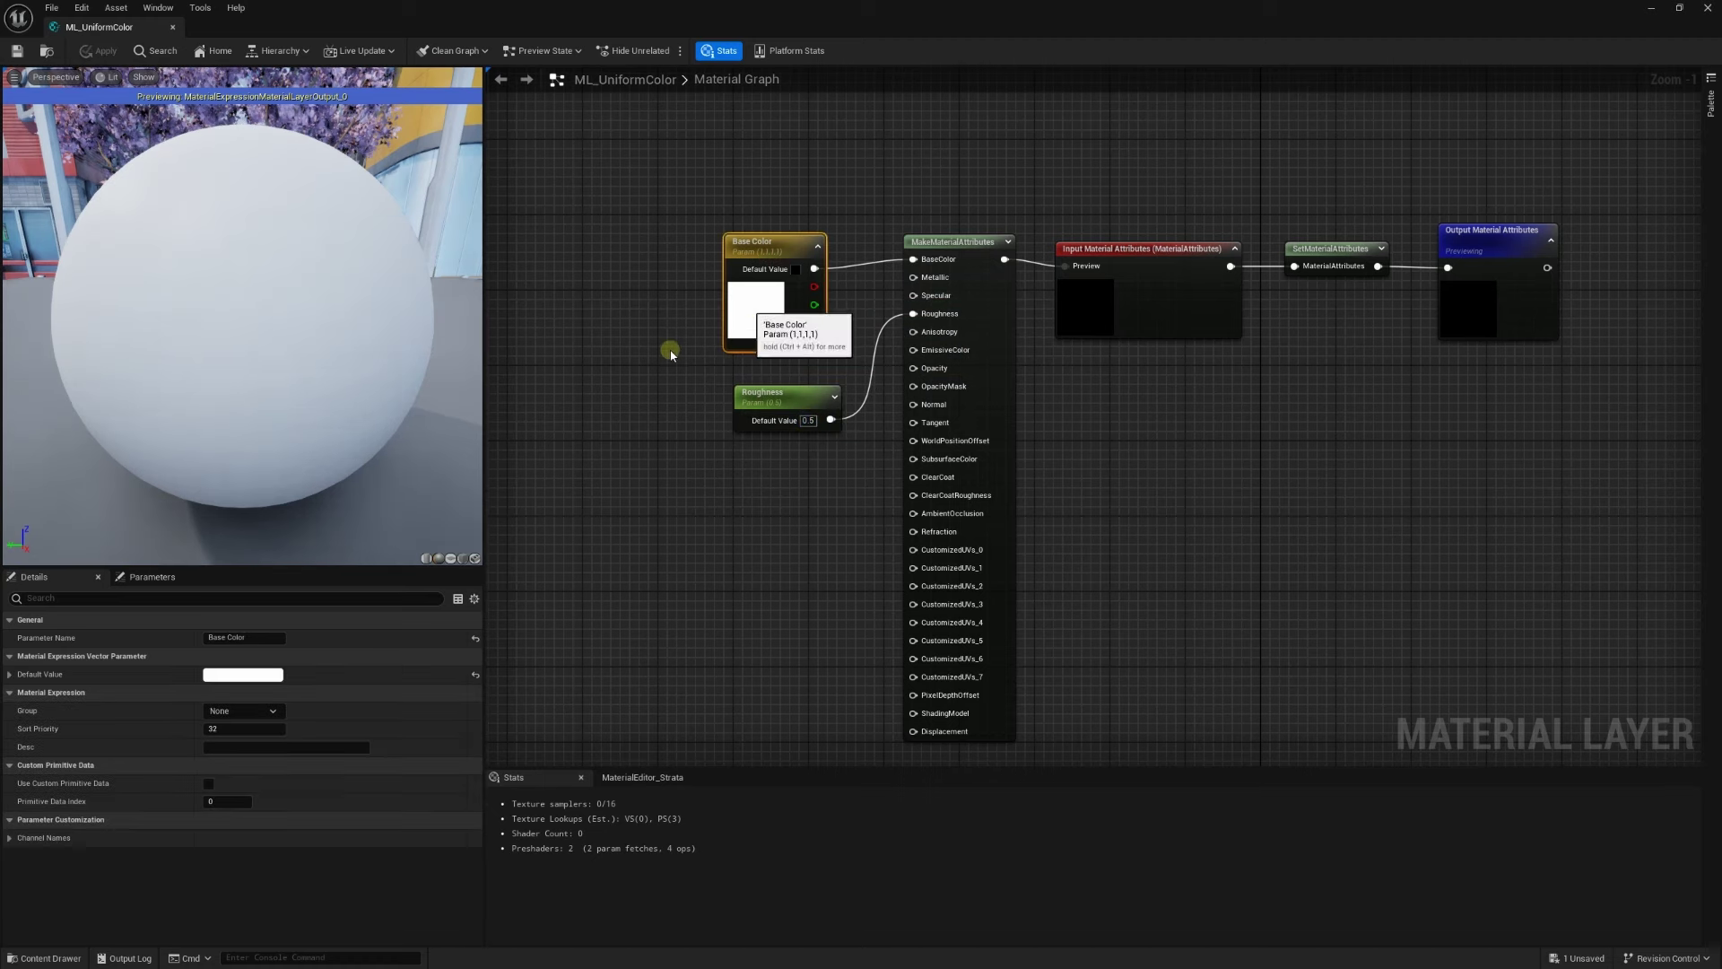
left_click(281, 668)
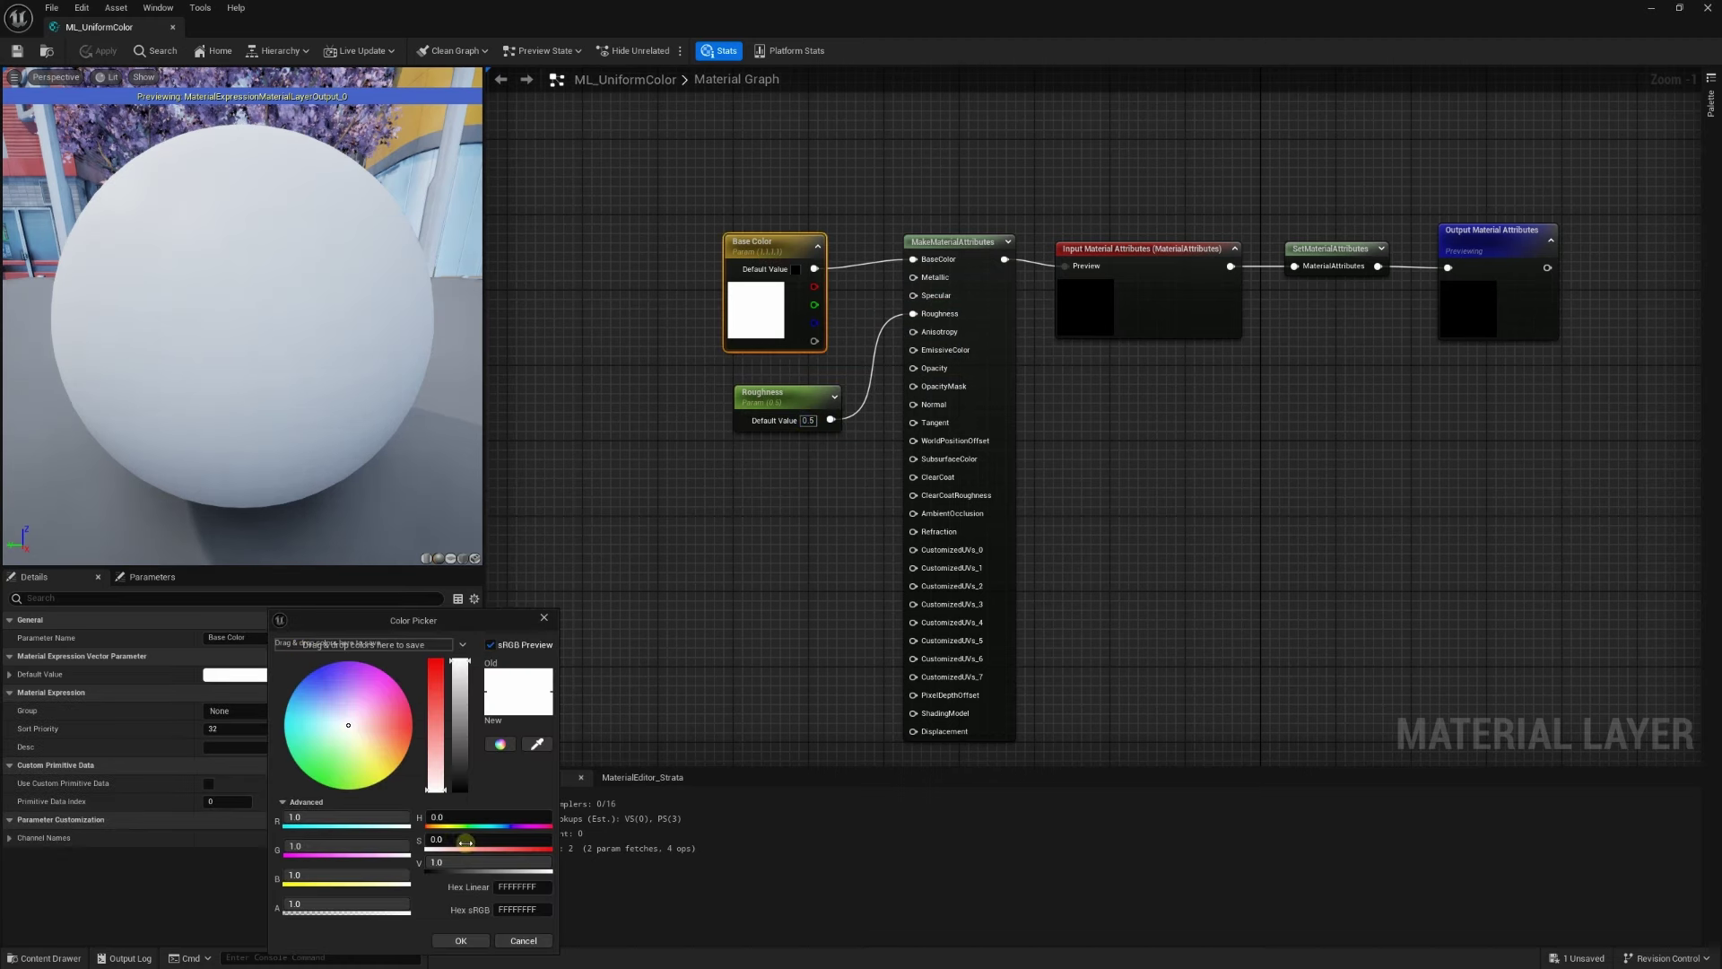
left_click(347, 845)
type("0")
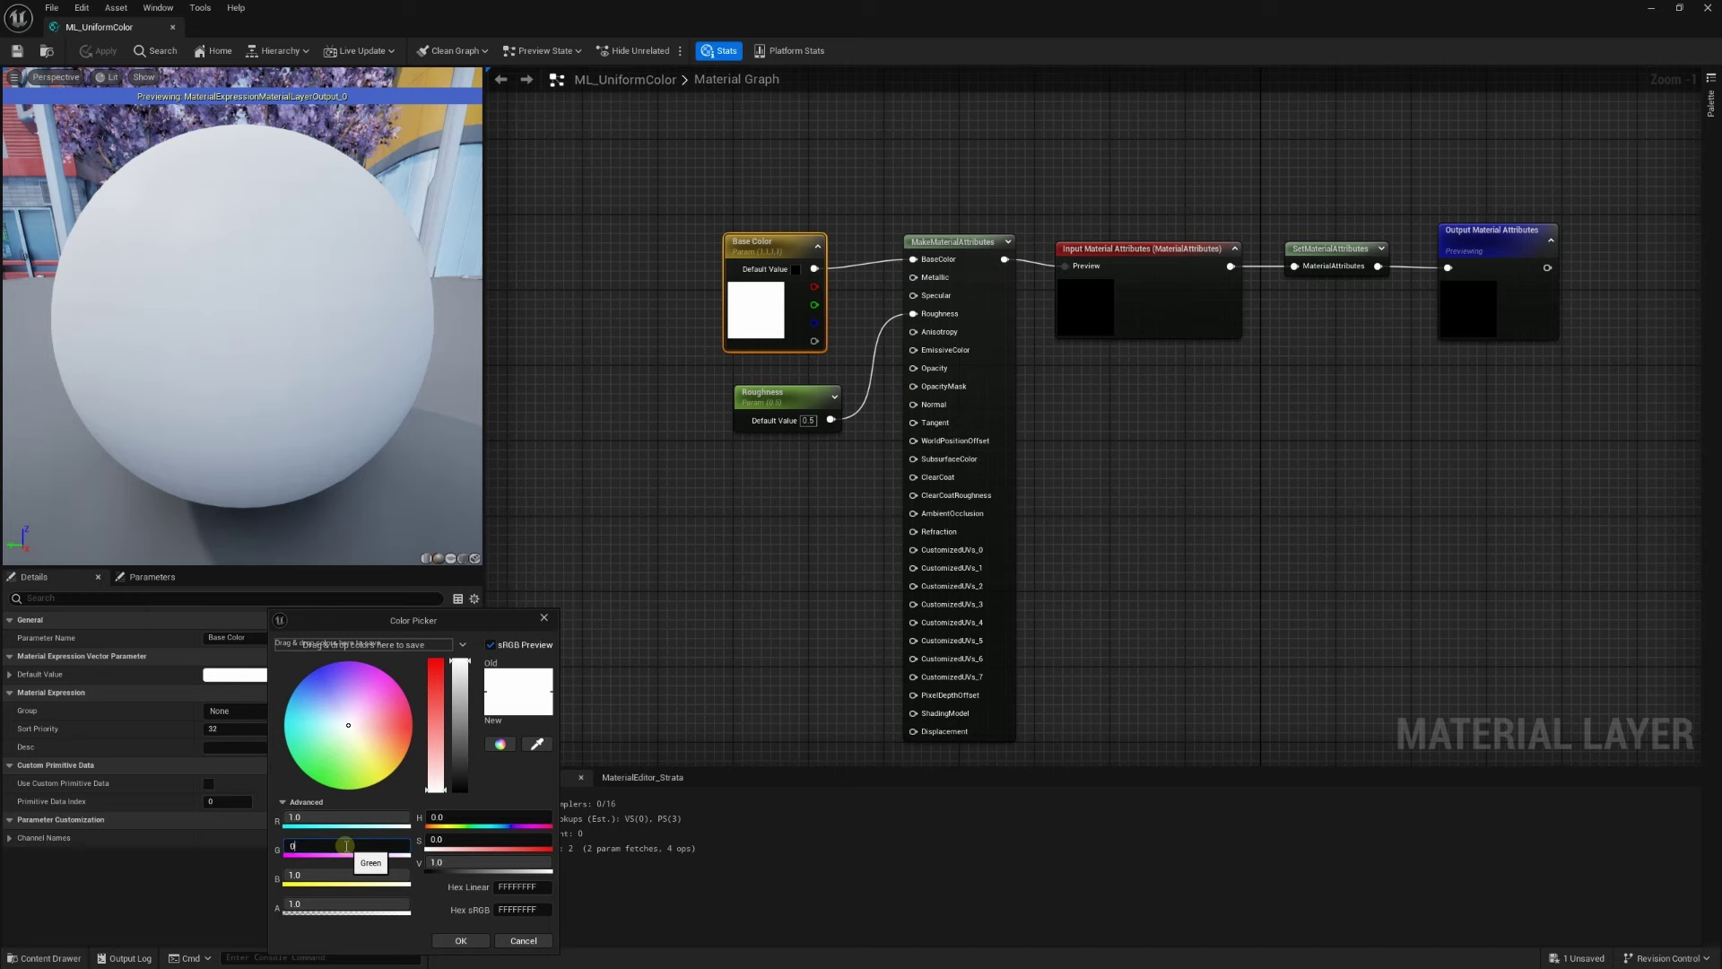
key("Return")
left_click(346, 874)
type("0")
key("Return")
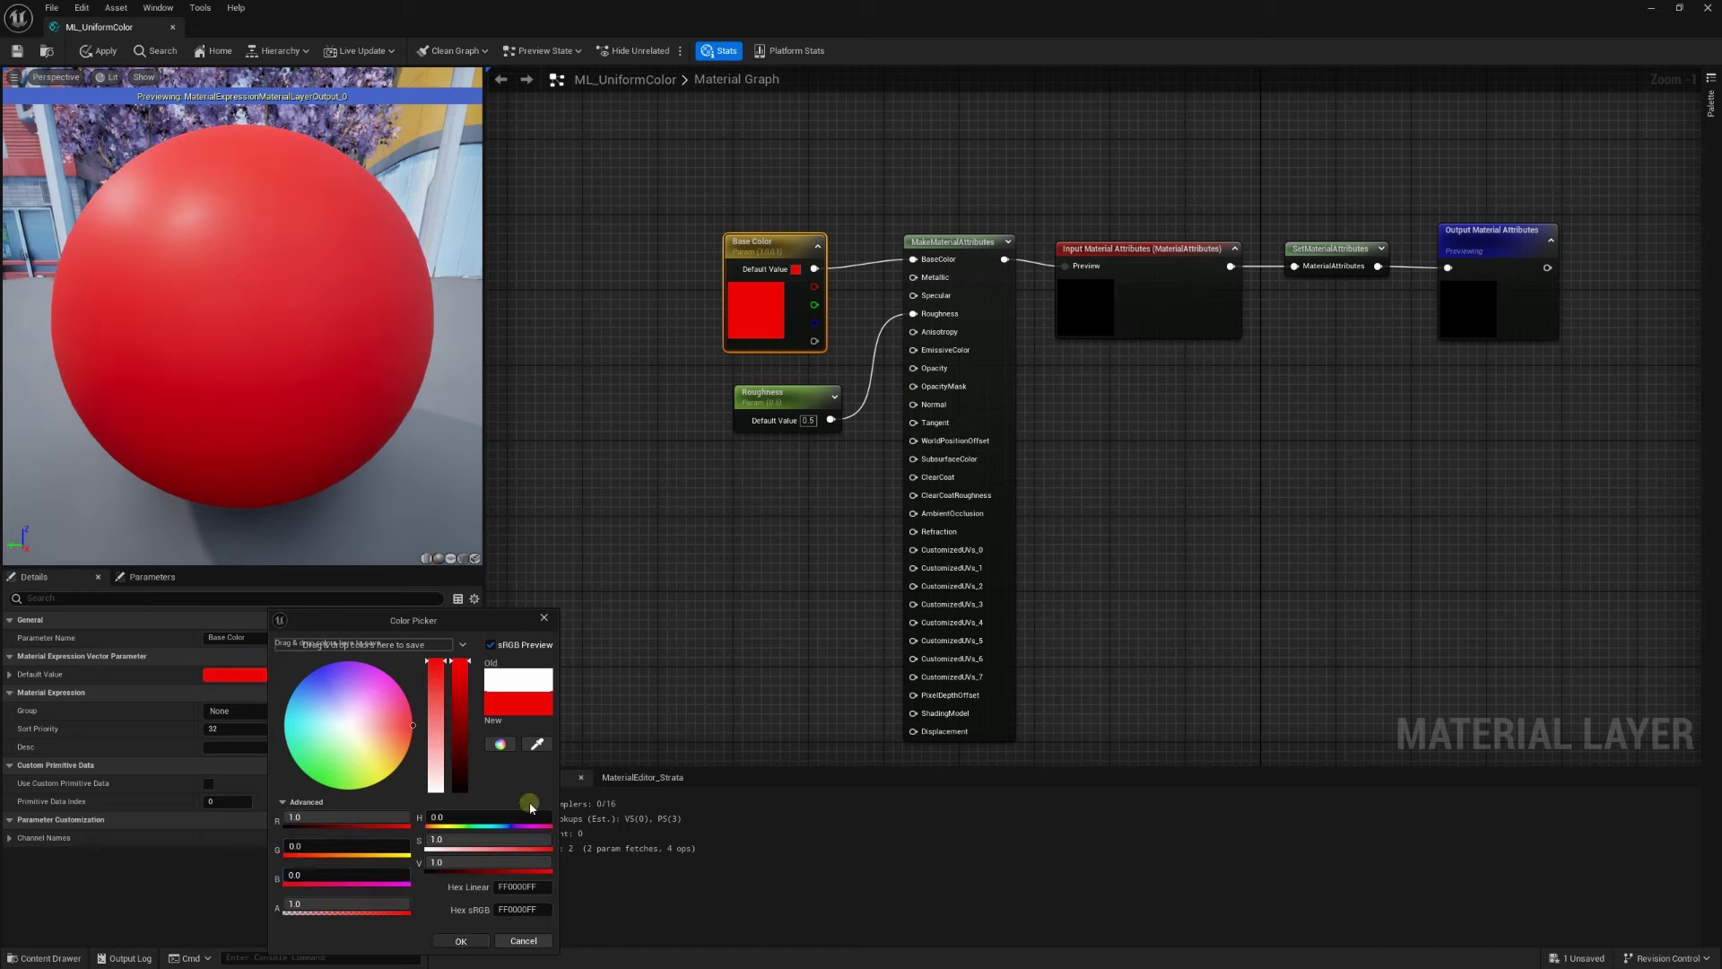
left_click(257, 218)
key("ctrl+s")
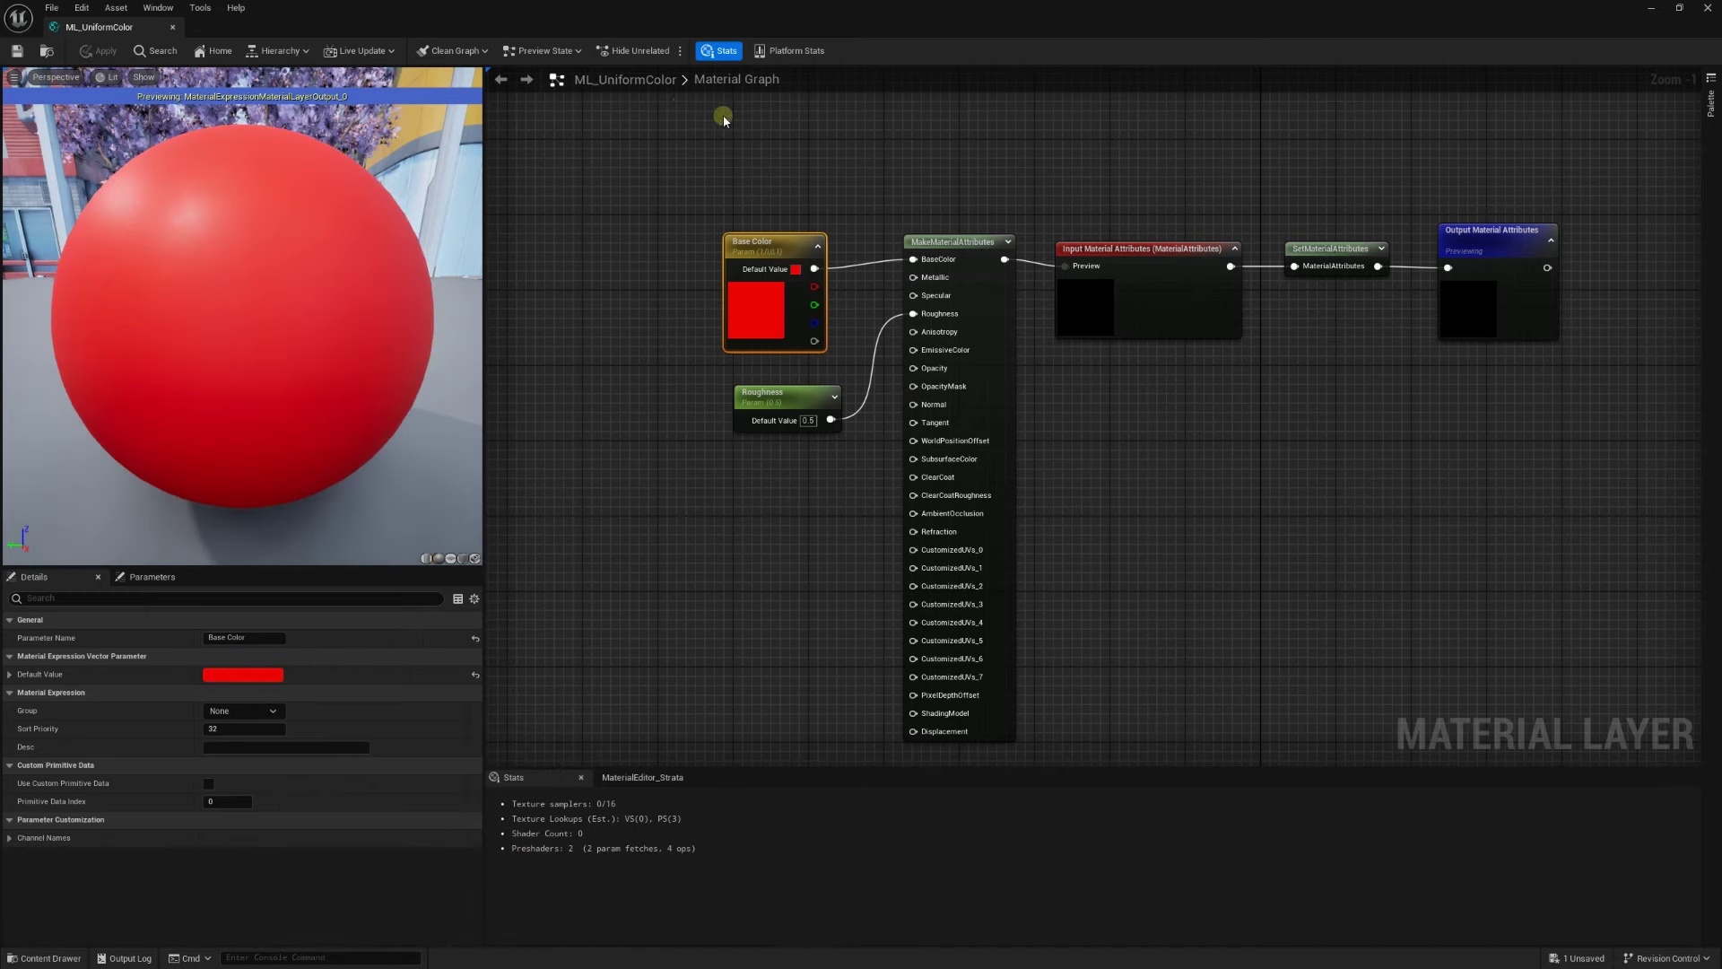
left_click(1709, 9)
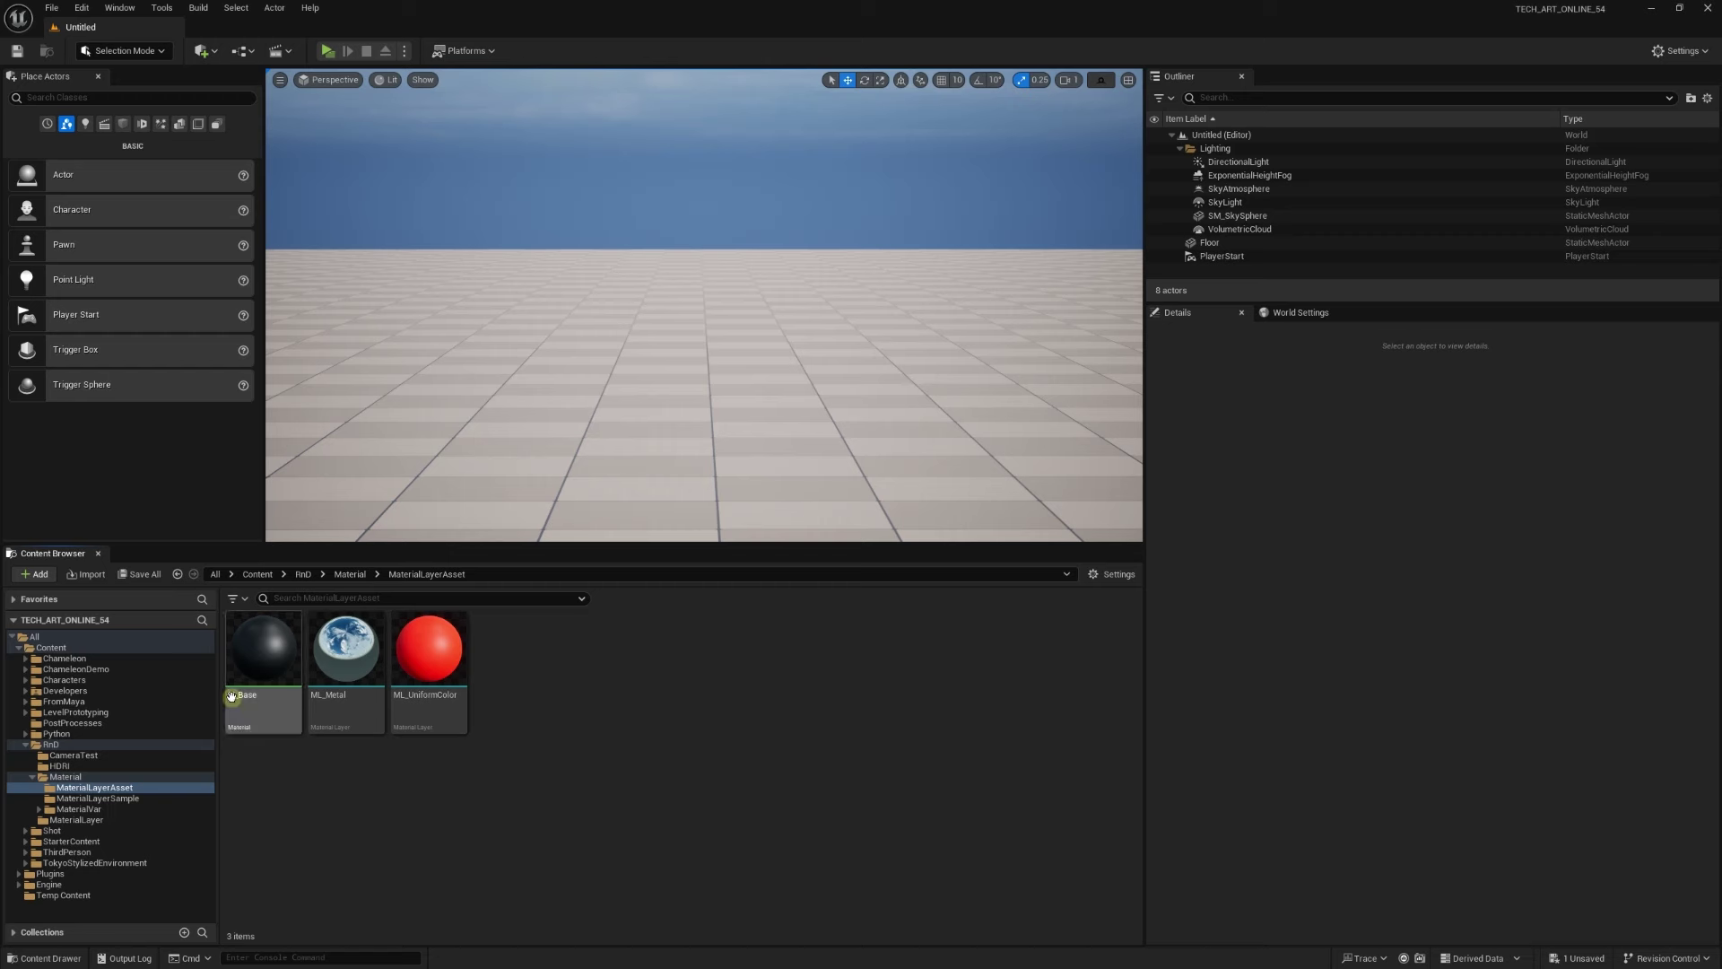
Create a material instance of M_Base named MI_BaseLayer, save it, and open it
left_click(244, 665)
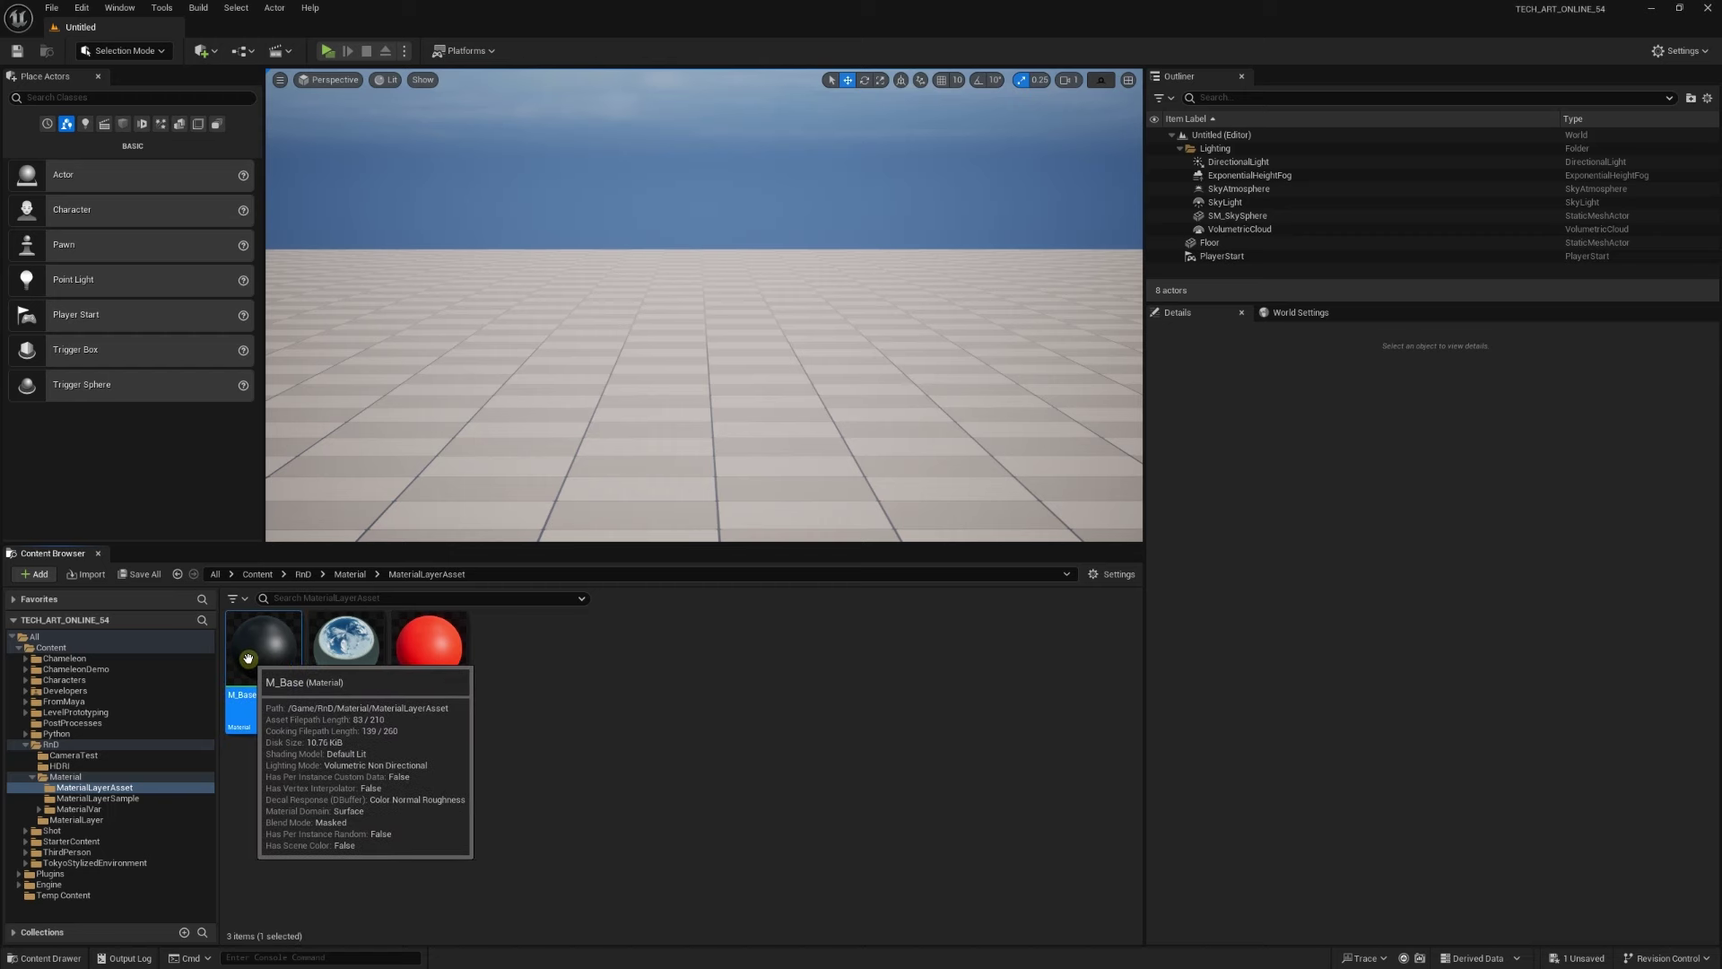
right_click(250, 664)
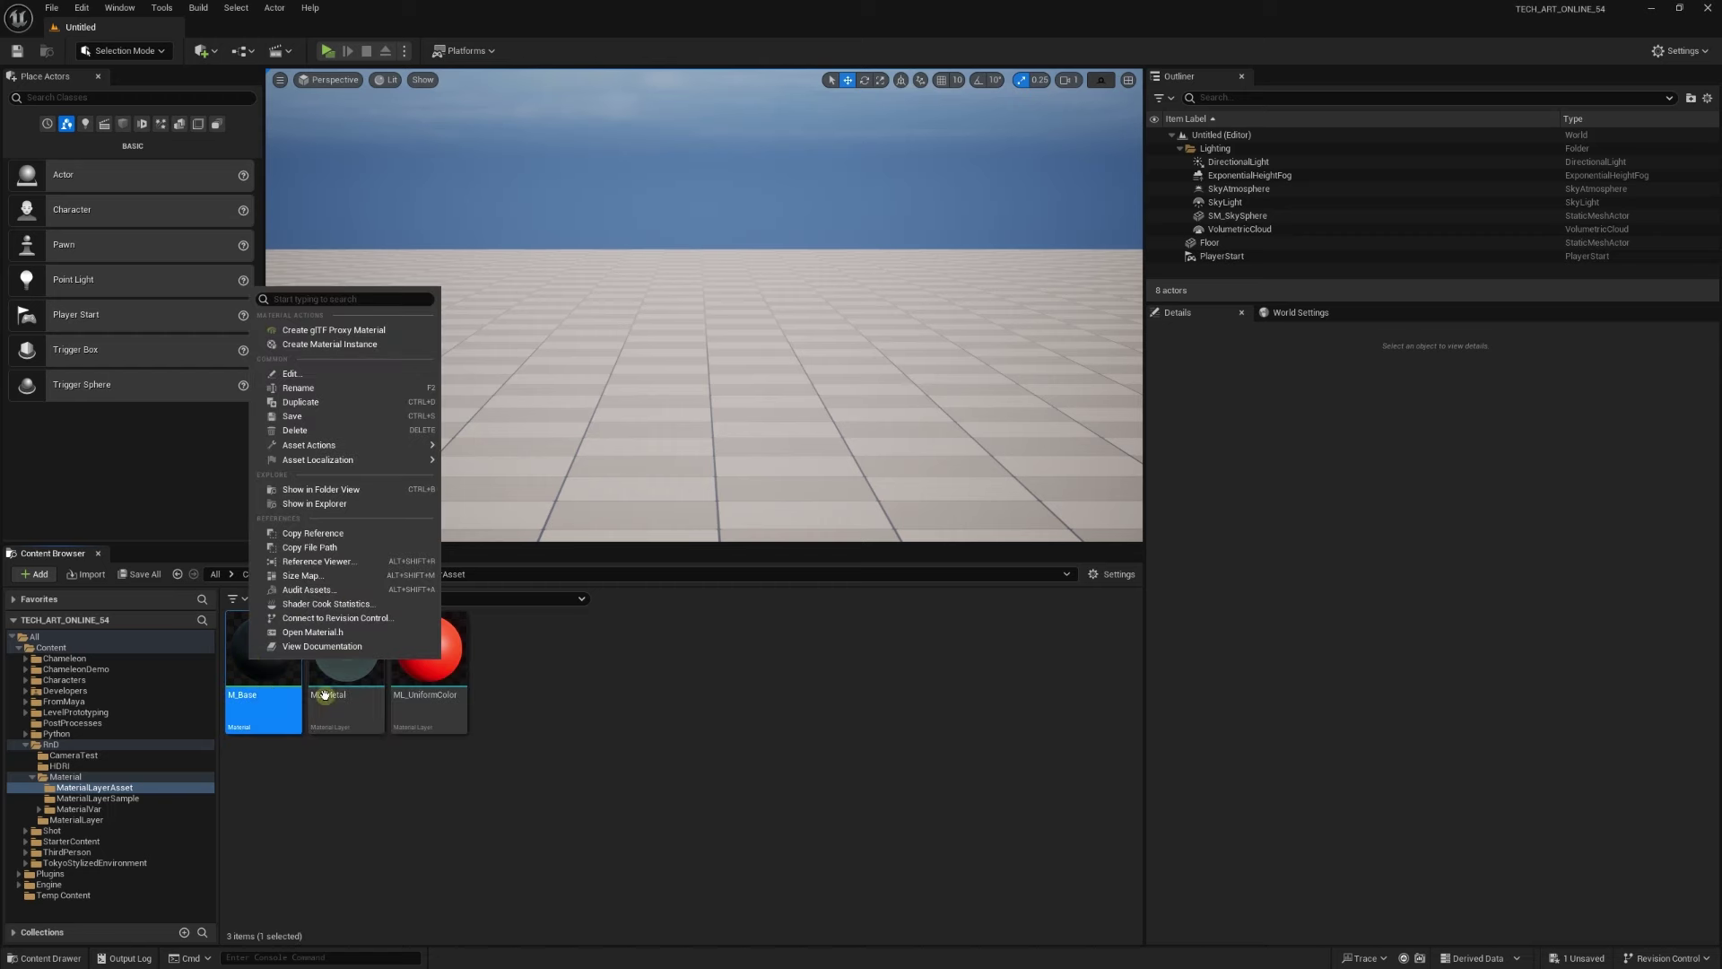
left_click(627, 692)
left_click(269, 650)
right_click(272, 654)
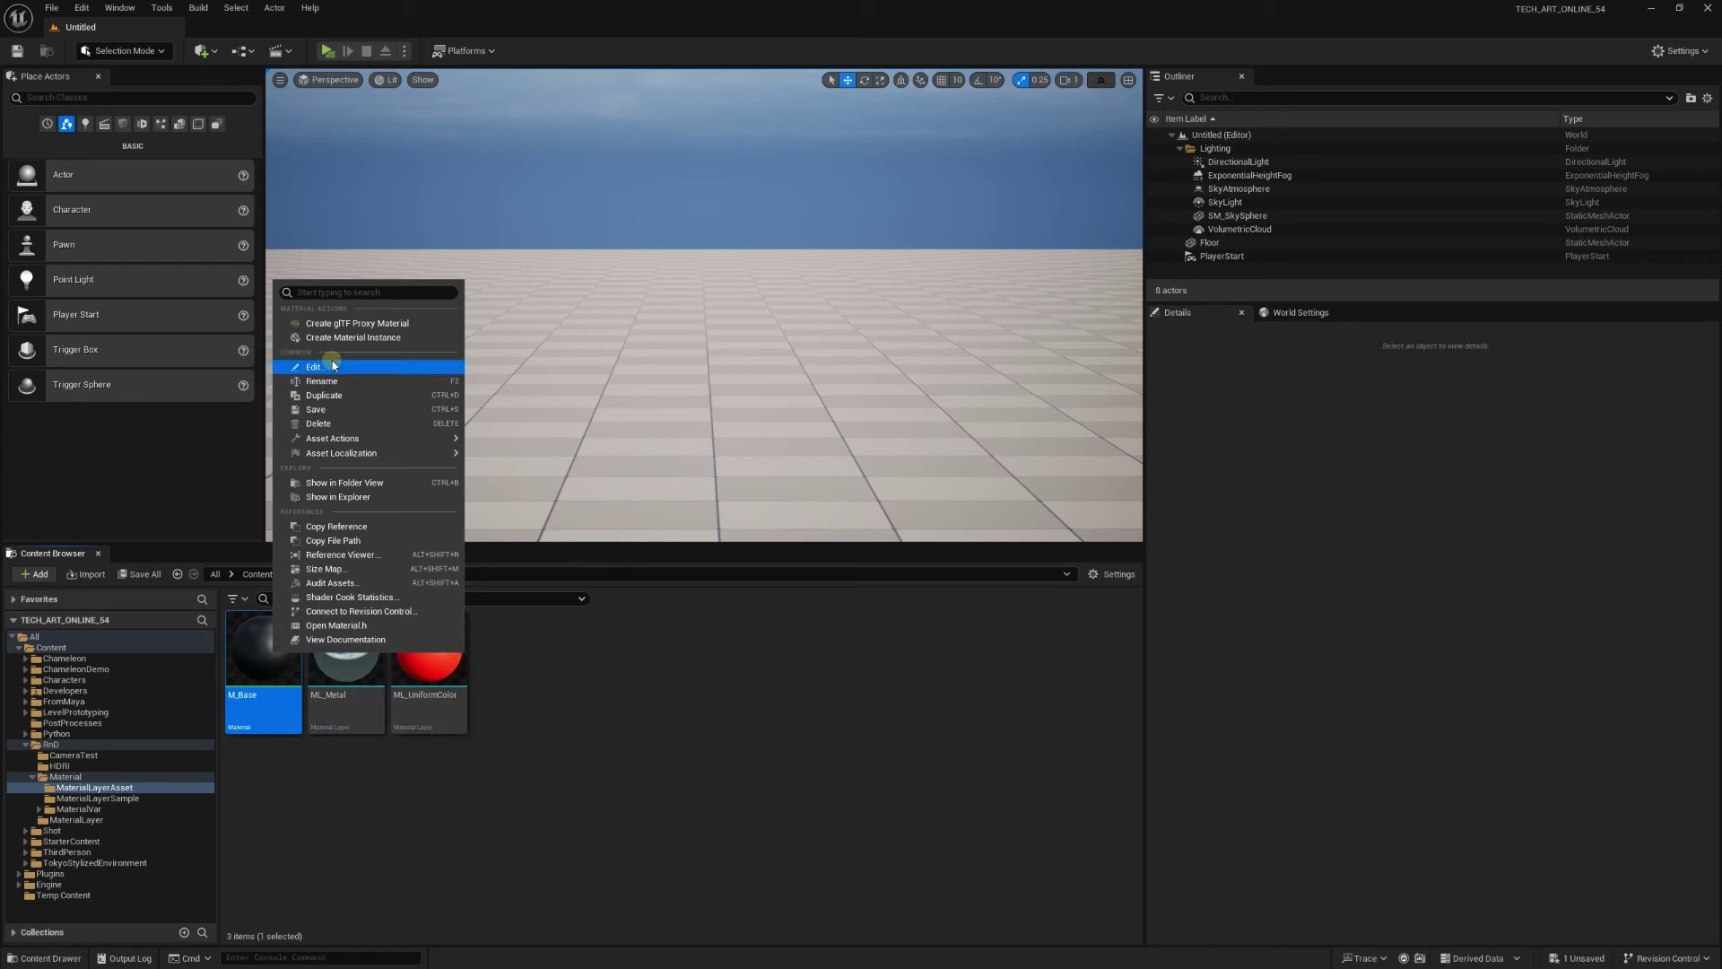
left_click(330, 338)
type("MI_BaseLayer")
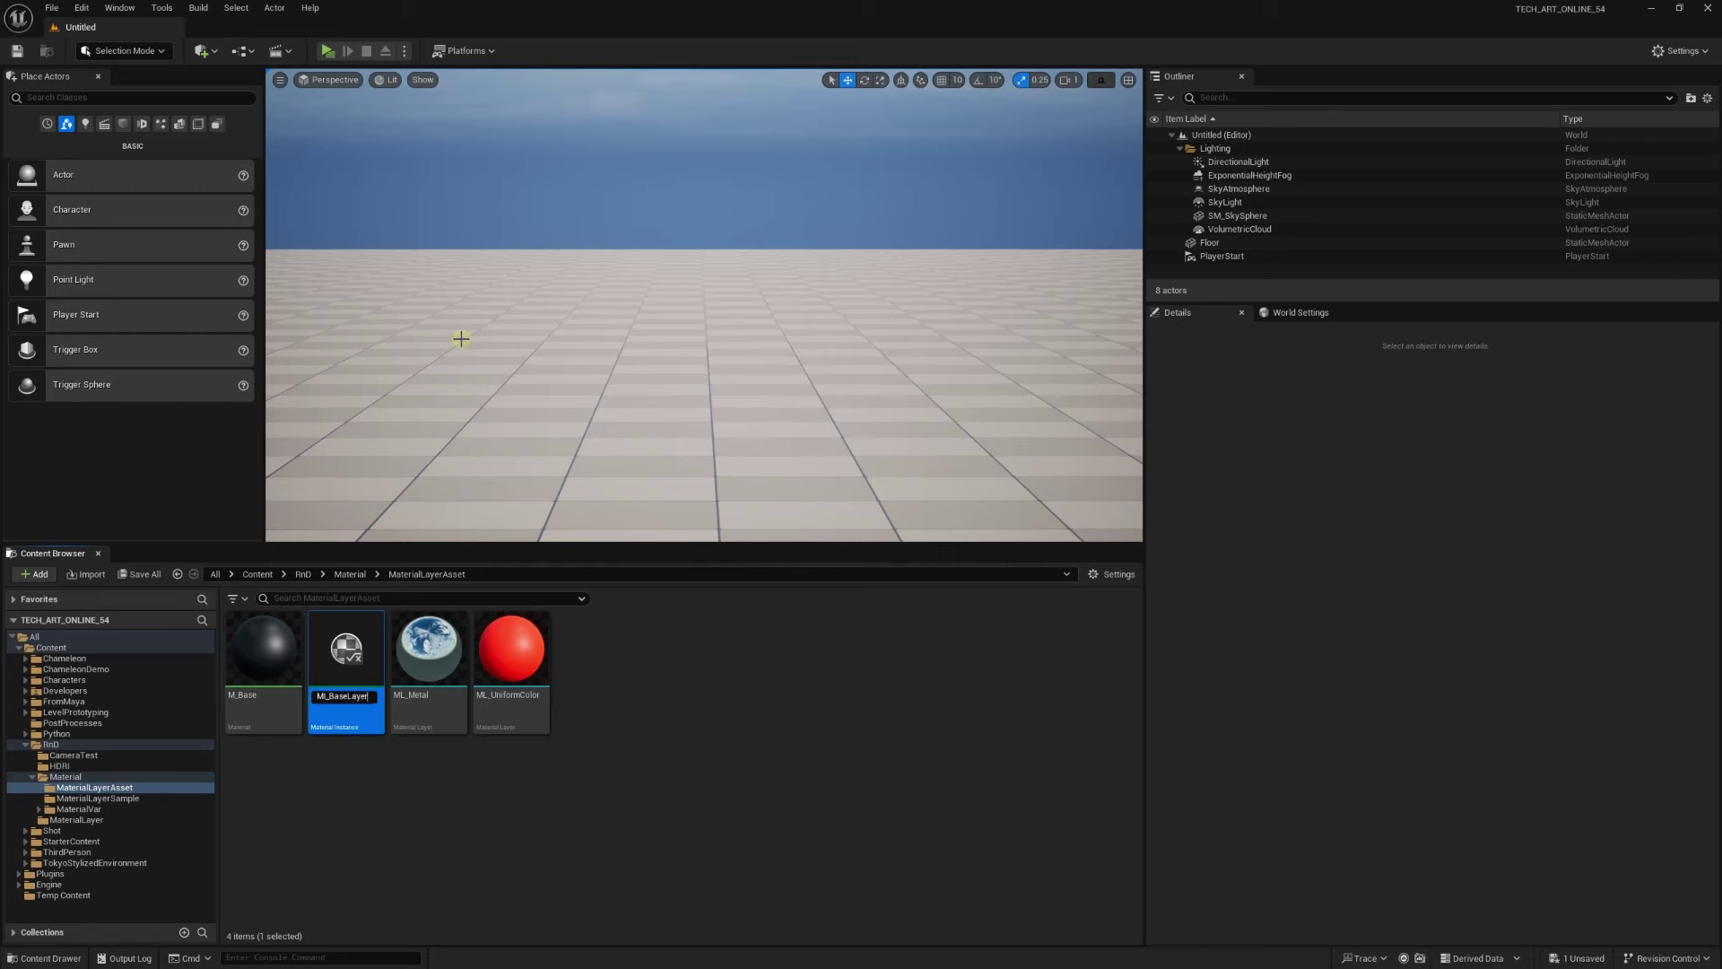
key("Return")
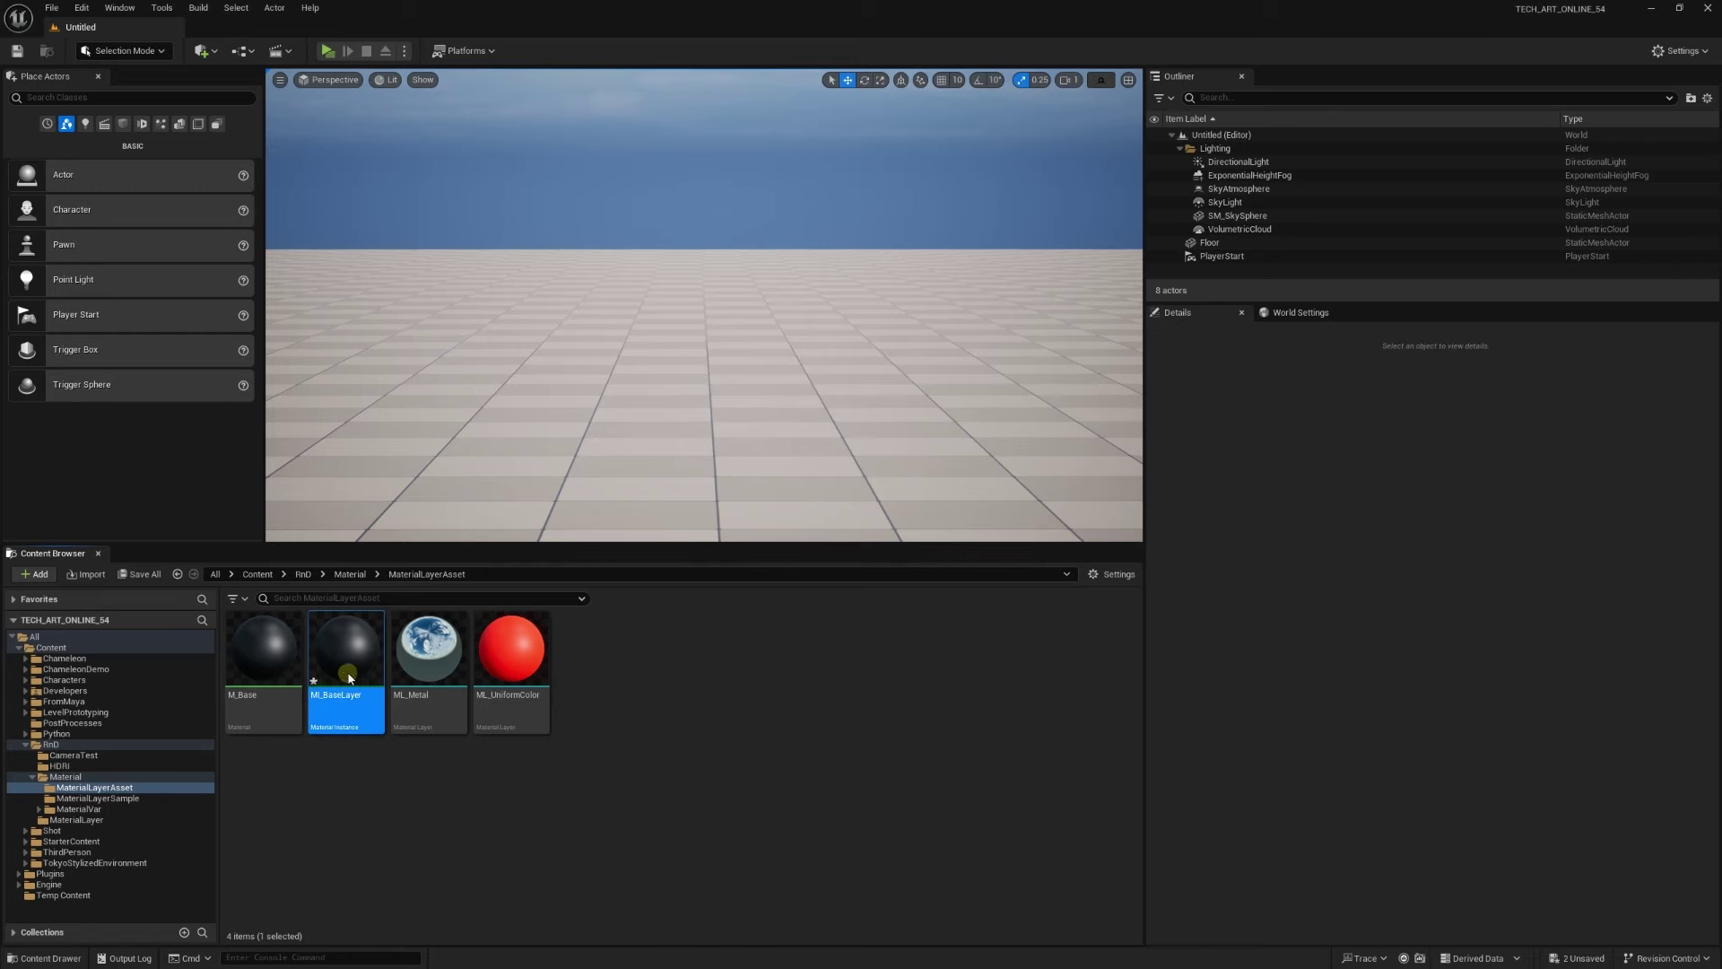
key("ctrl+s")
double_click(348, 665)
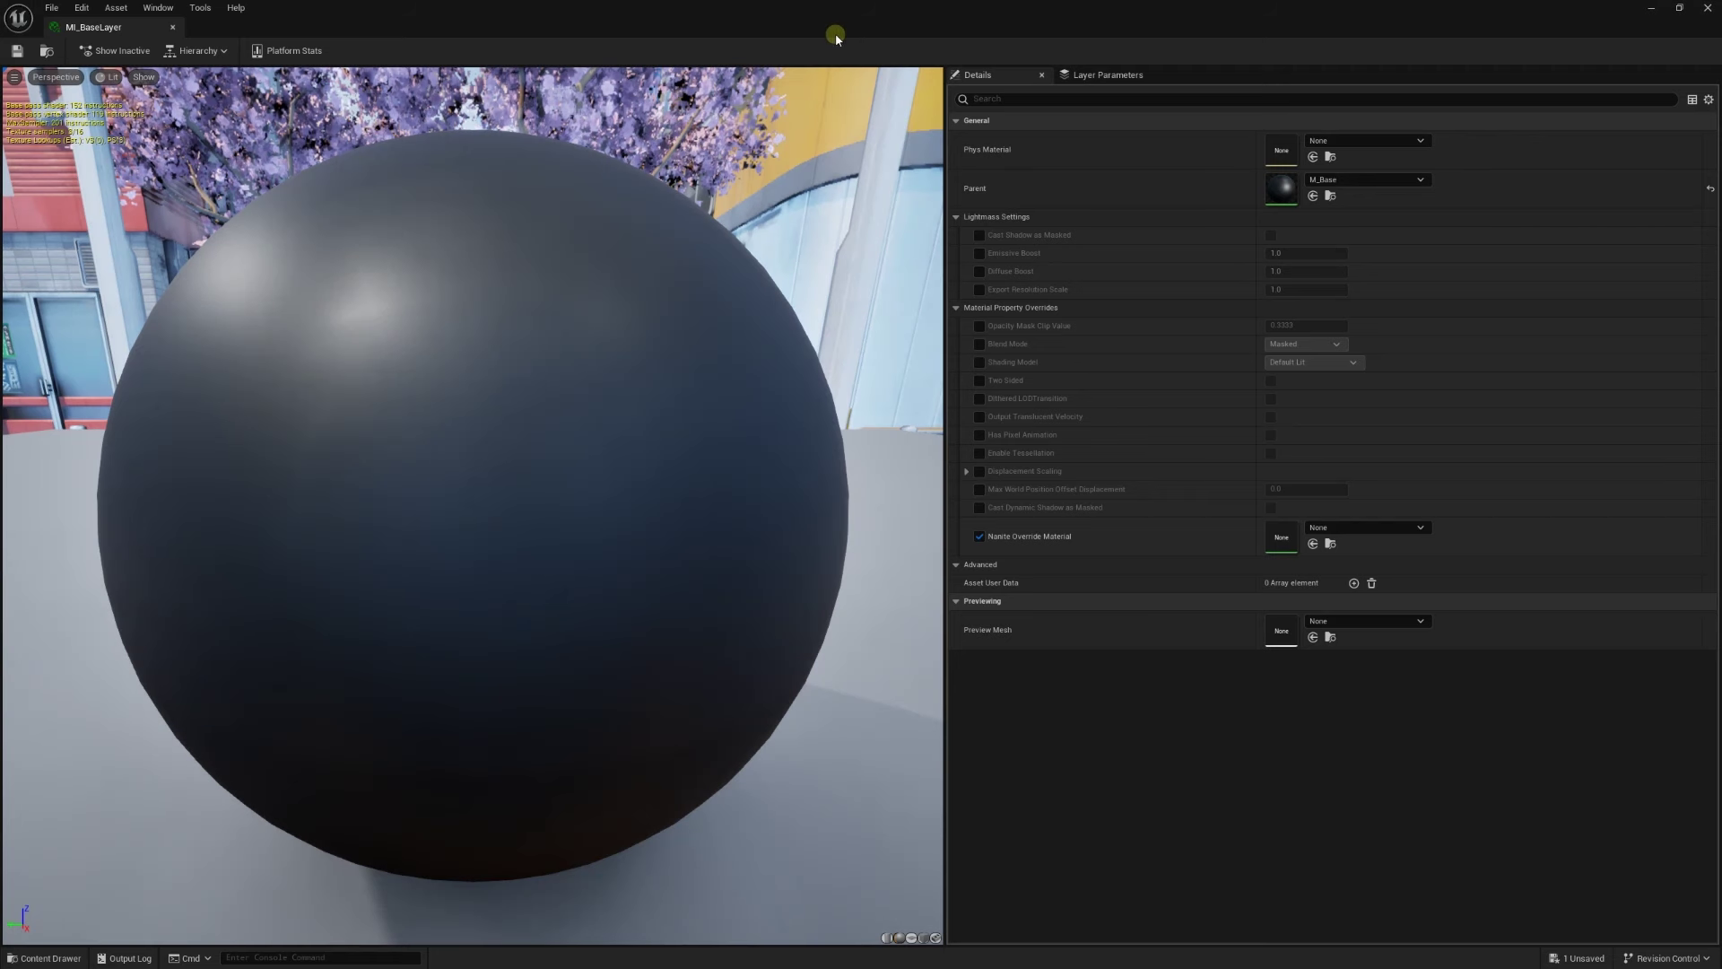
In Layer Parameters, add an empty Layer 1 above the Background layer
left_click(1096, 86)
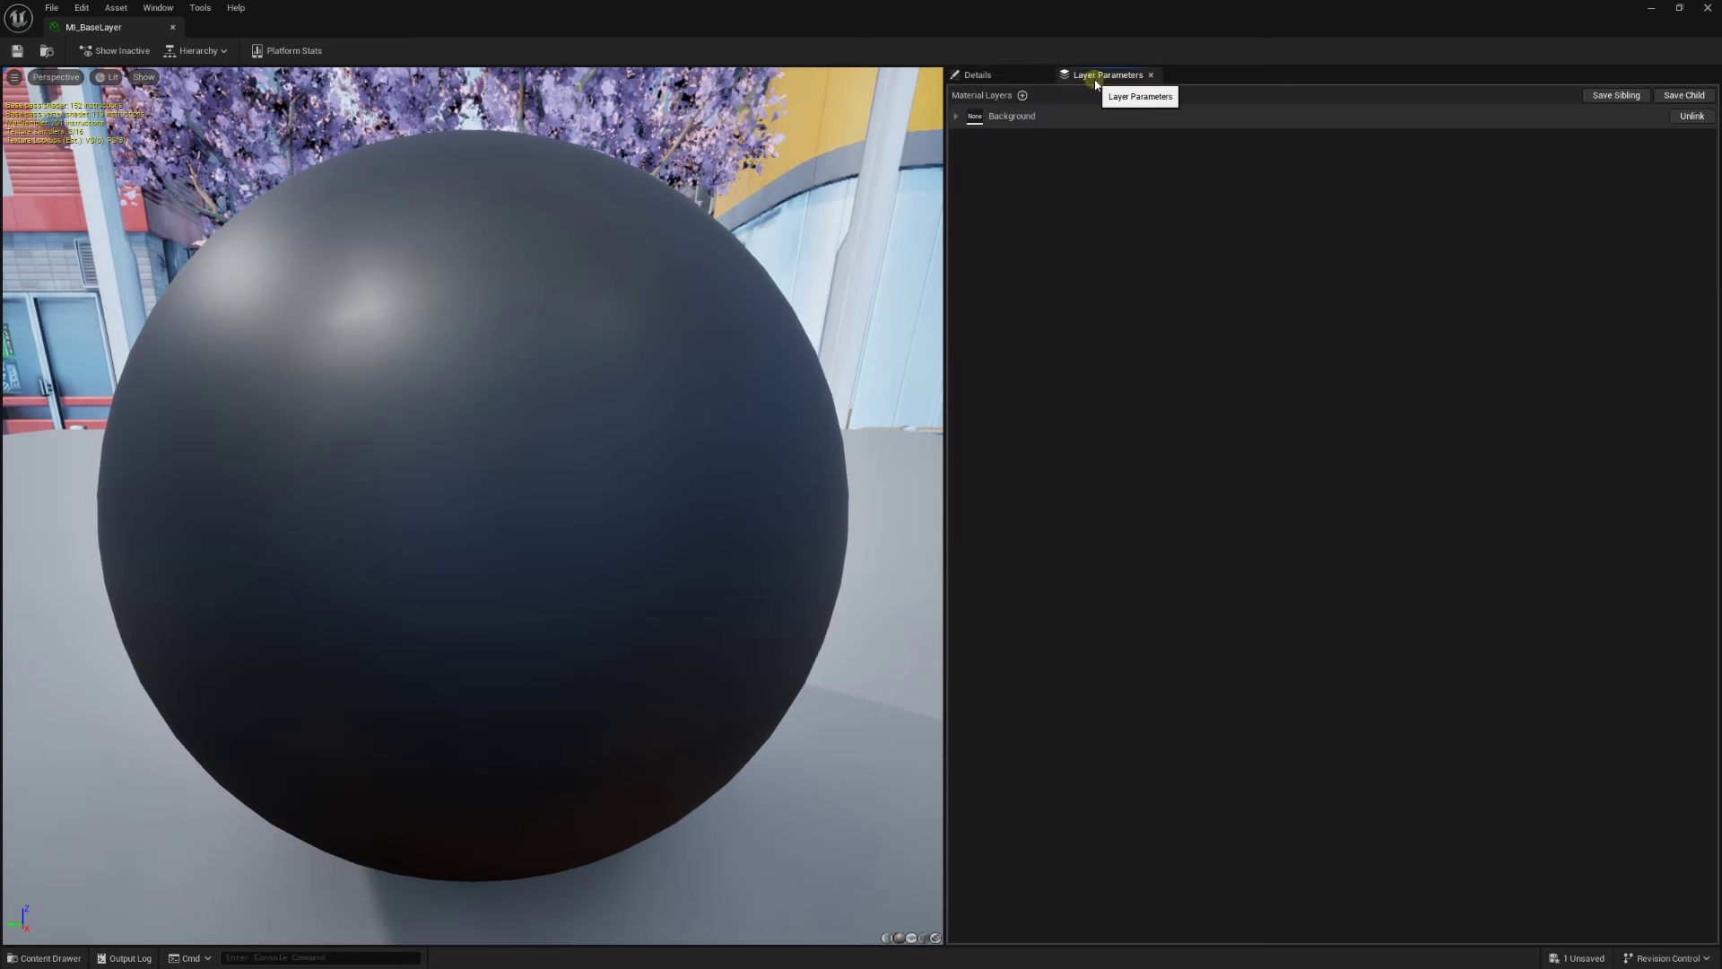
left_click(956, 118)
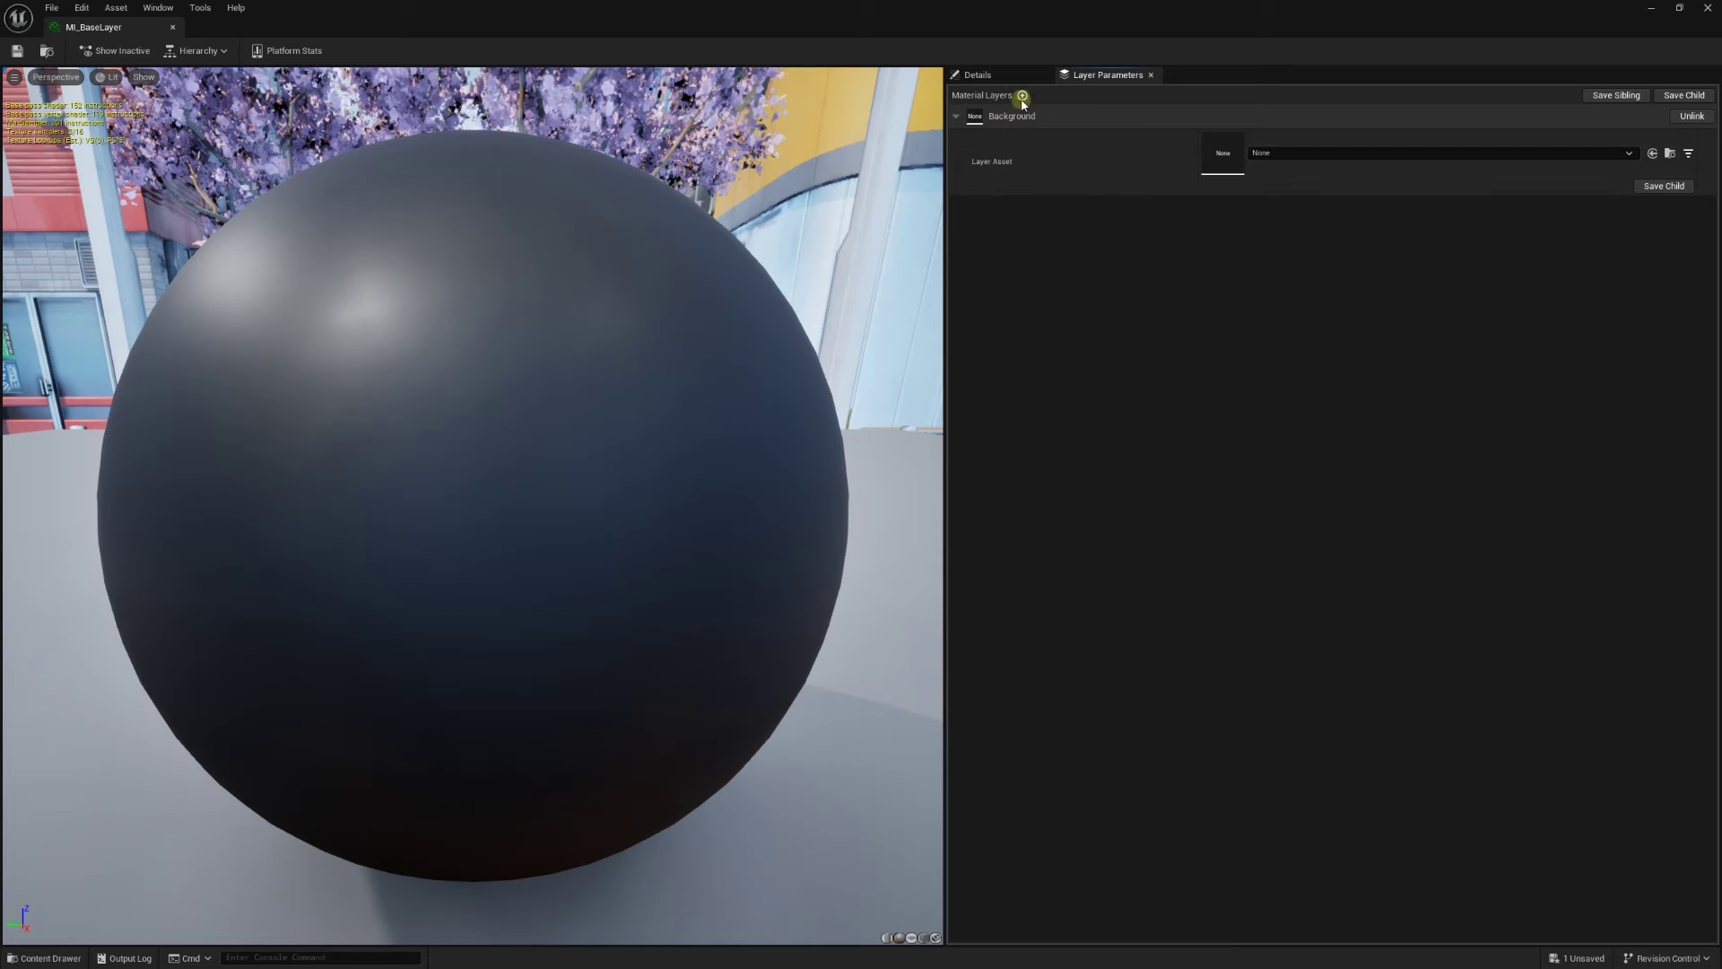
left_click(1022, 96)
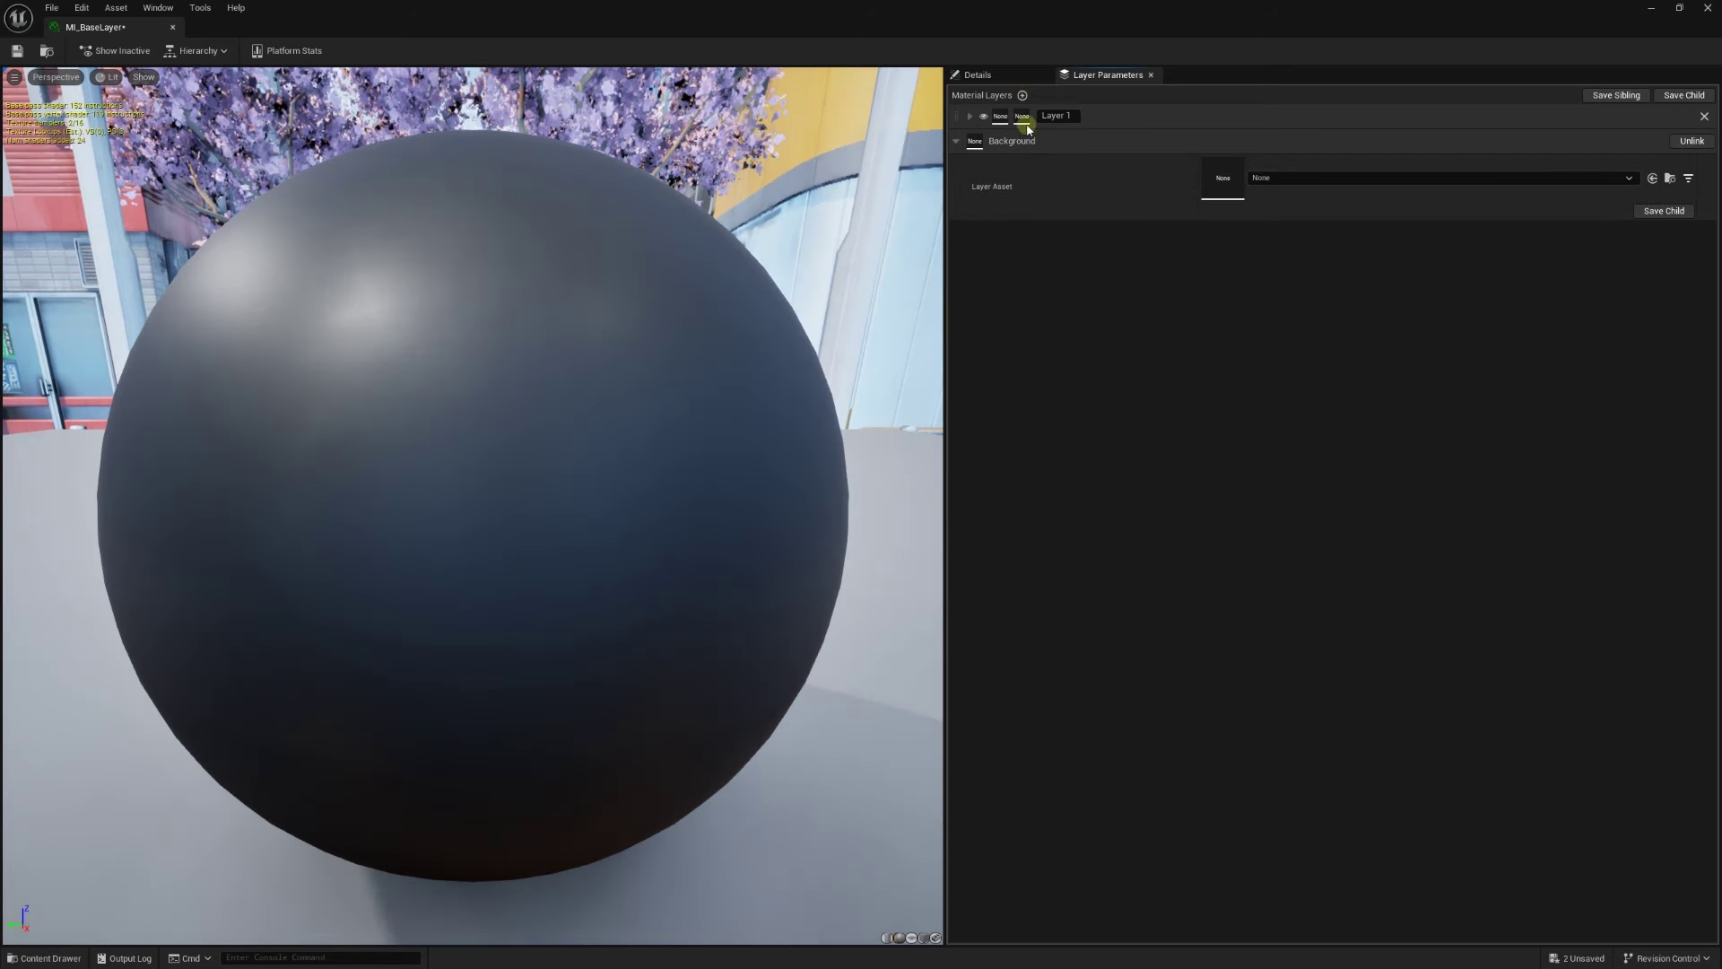
left_click(968, 116)
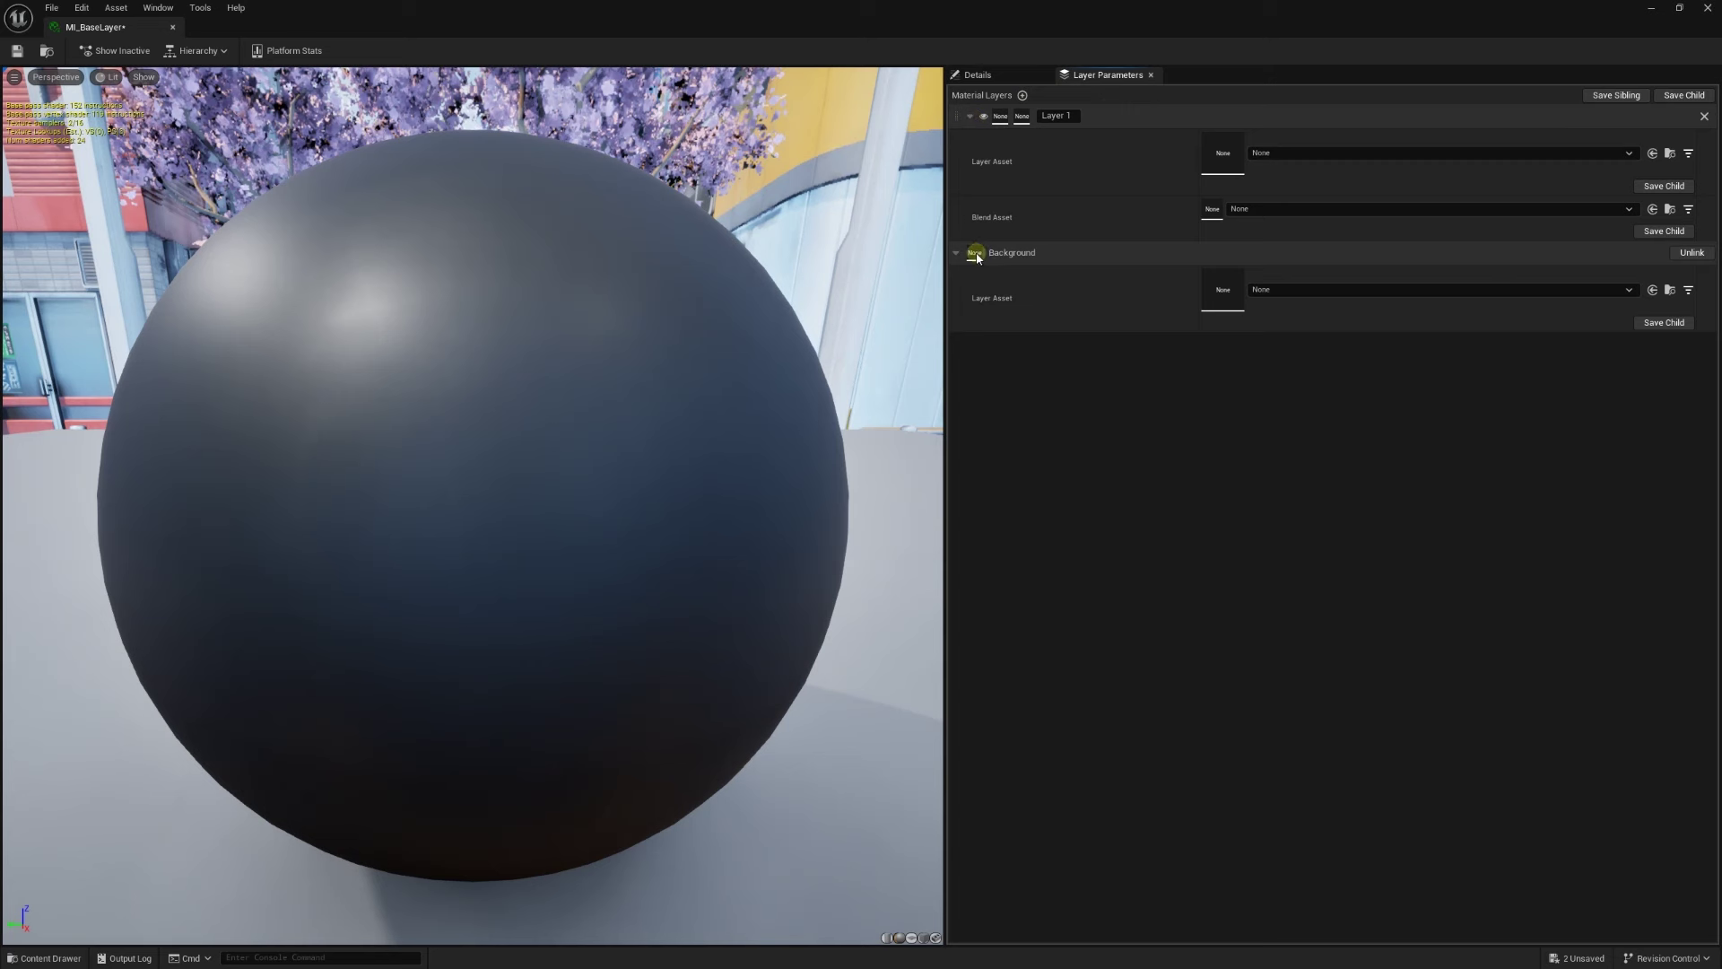
Assign ML_Metal to the Background layer and inspect the chrome sphere in the preview
left_click(1298, 290)
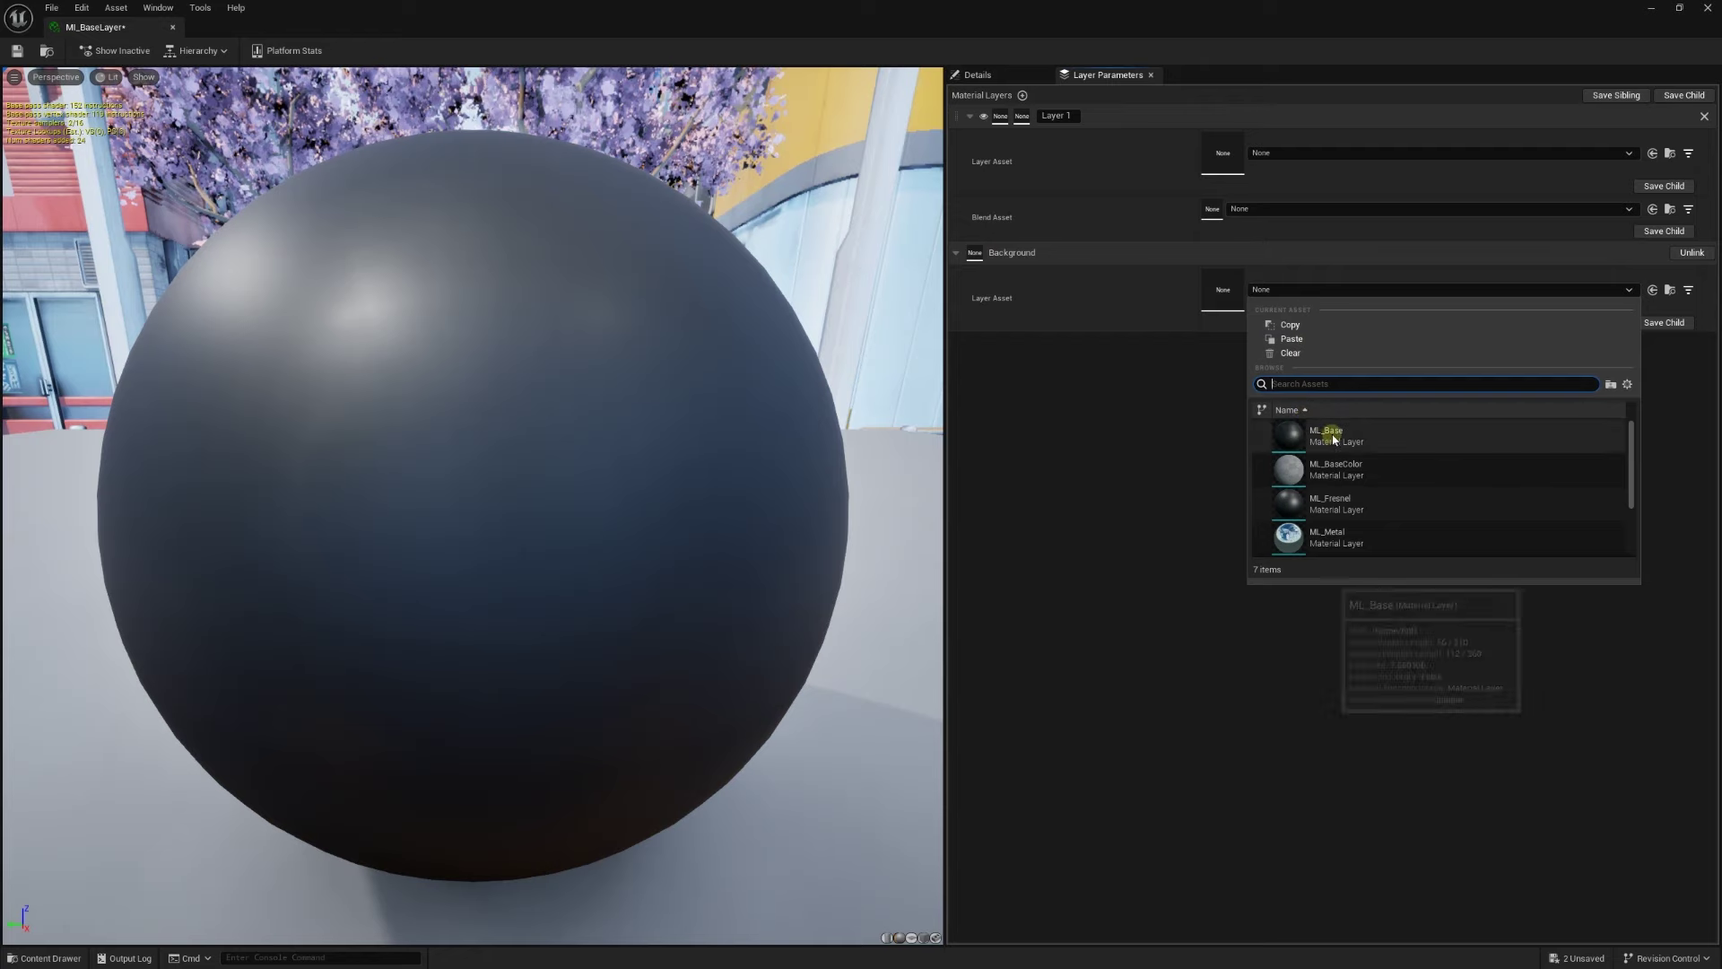
left_click(1332, 538)
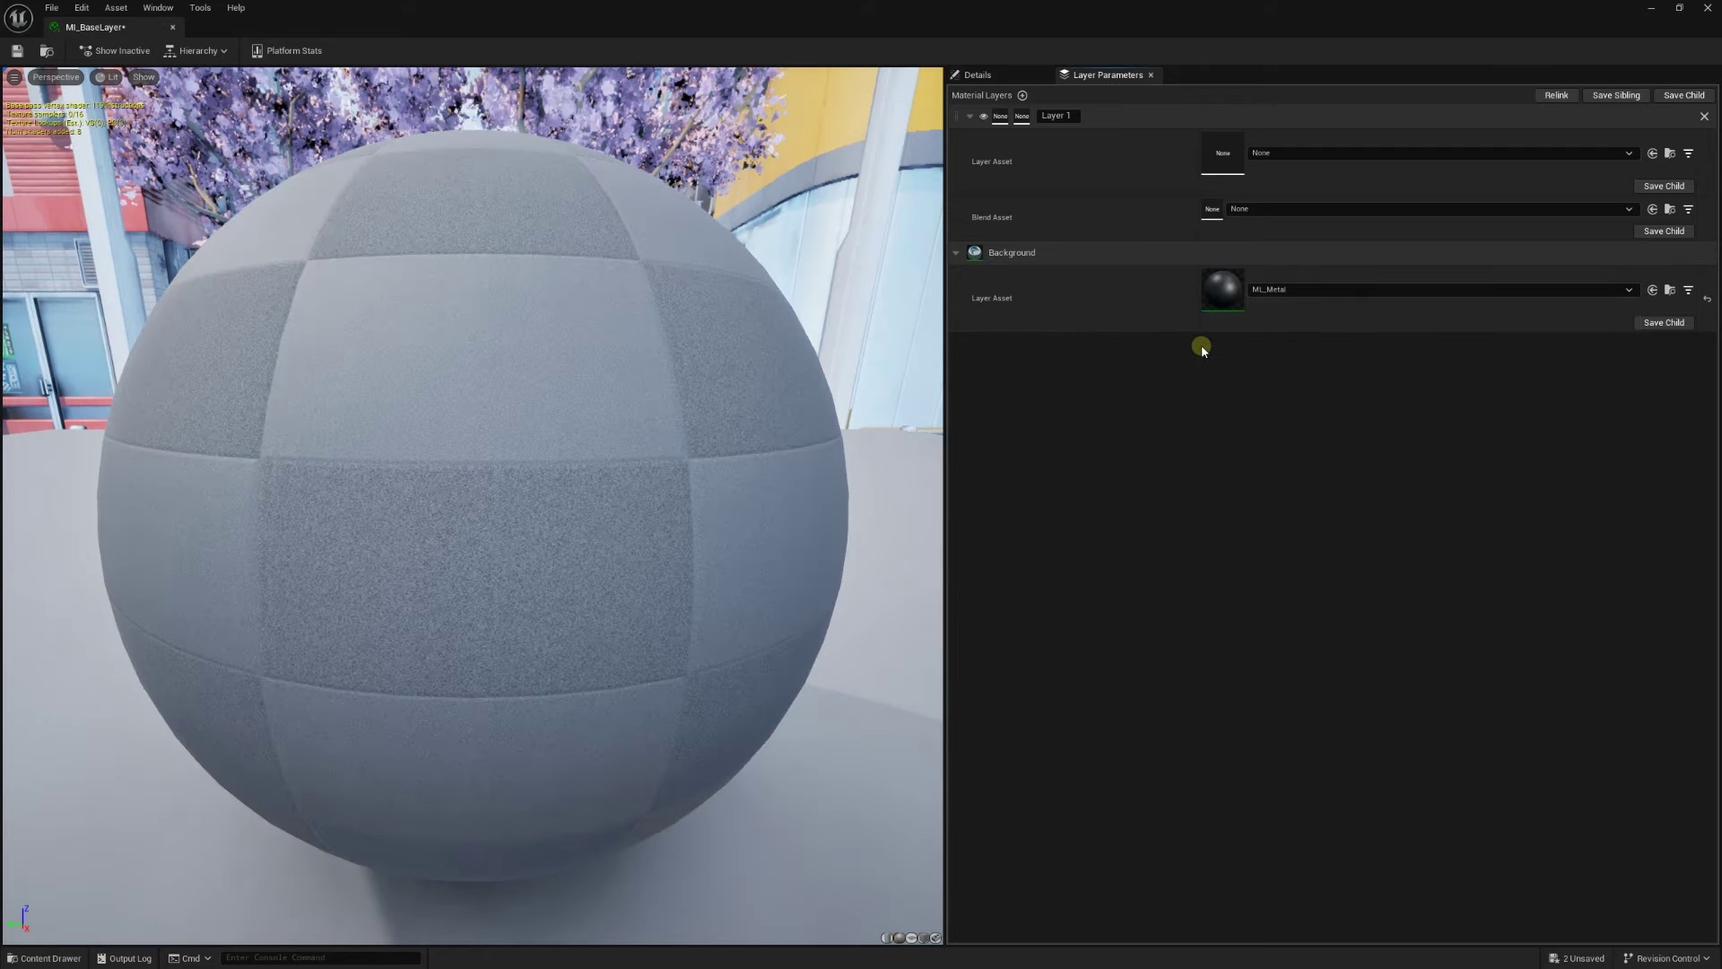
scroll(800, 279, "down", 6)
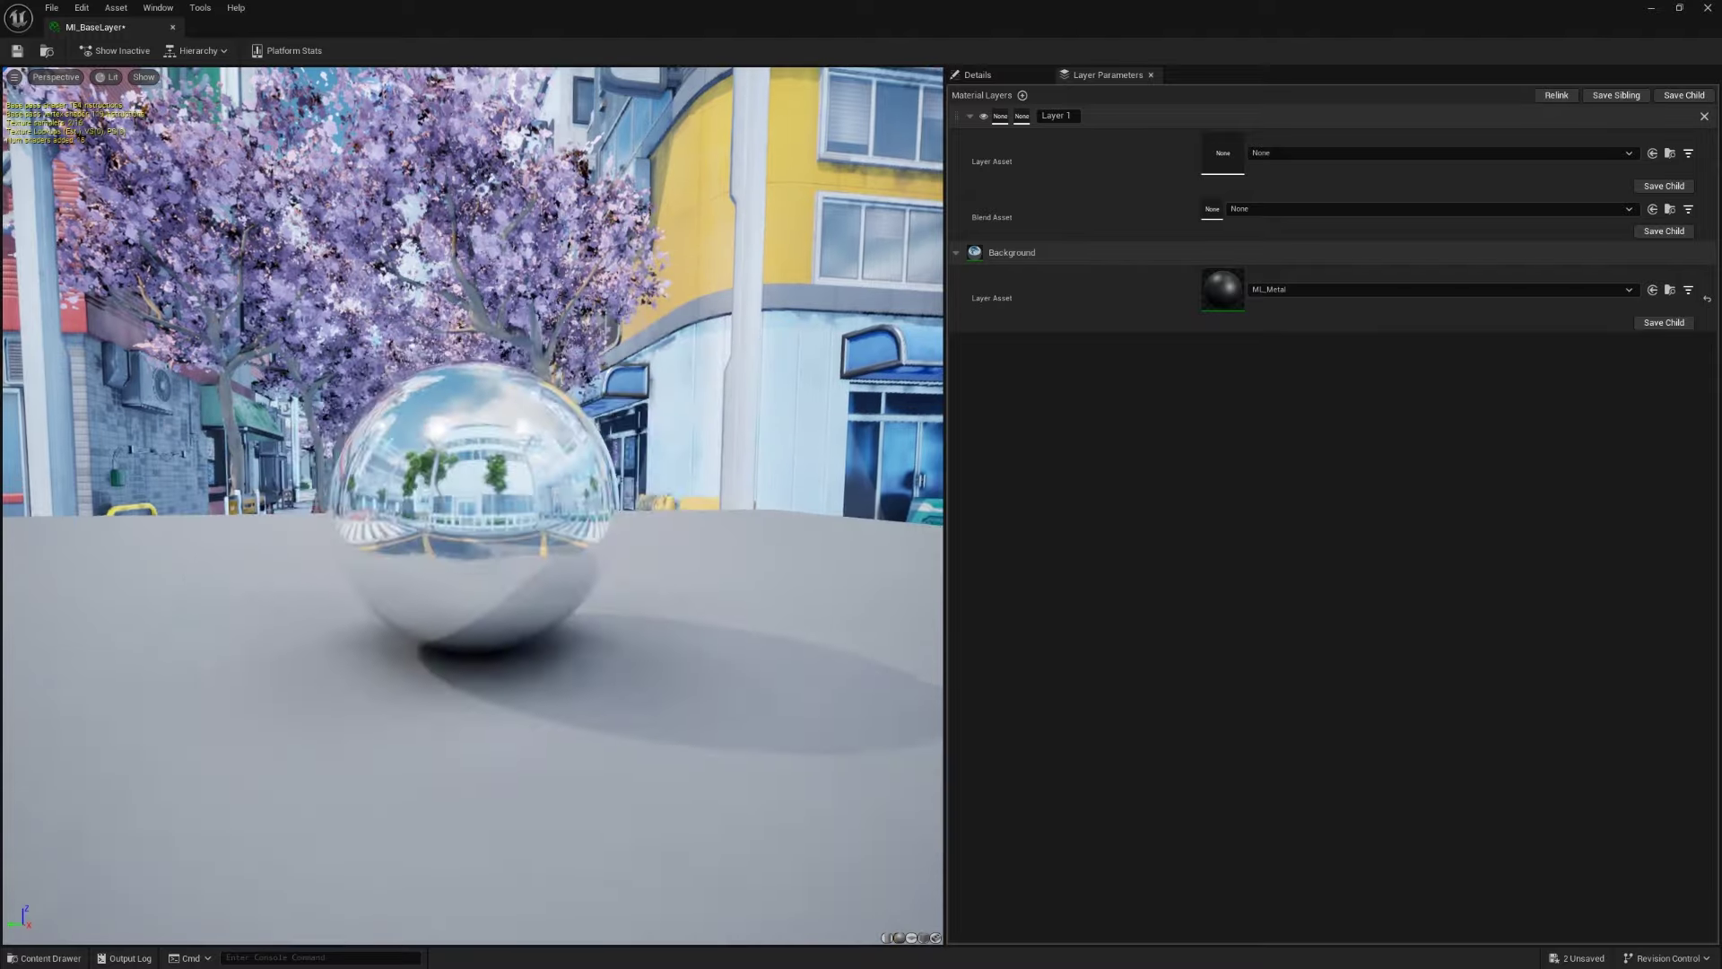
left_click_drag(538, 449, 224, 467)
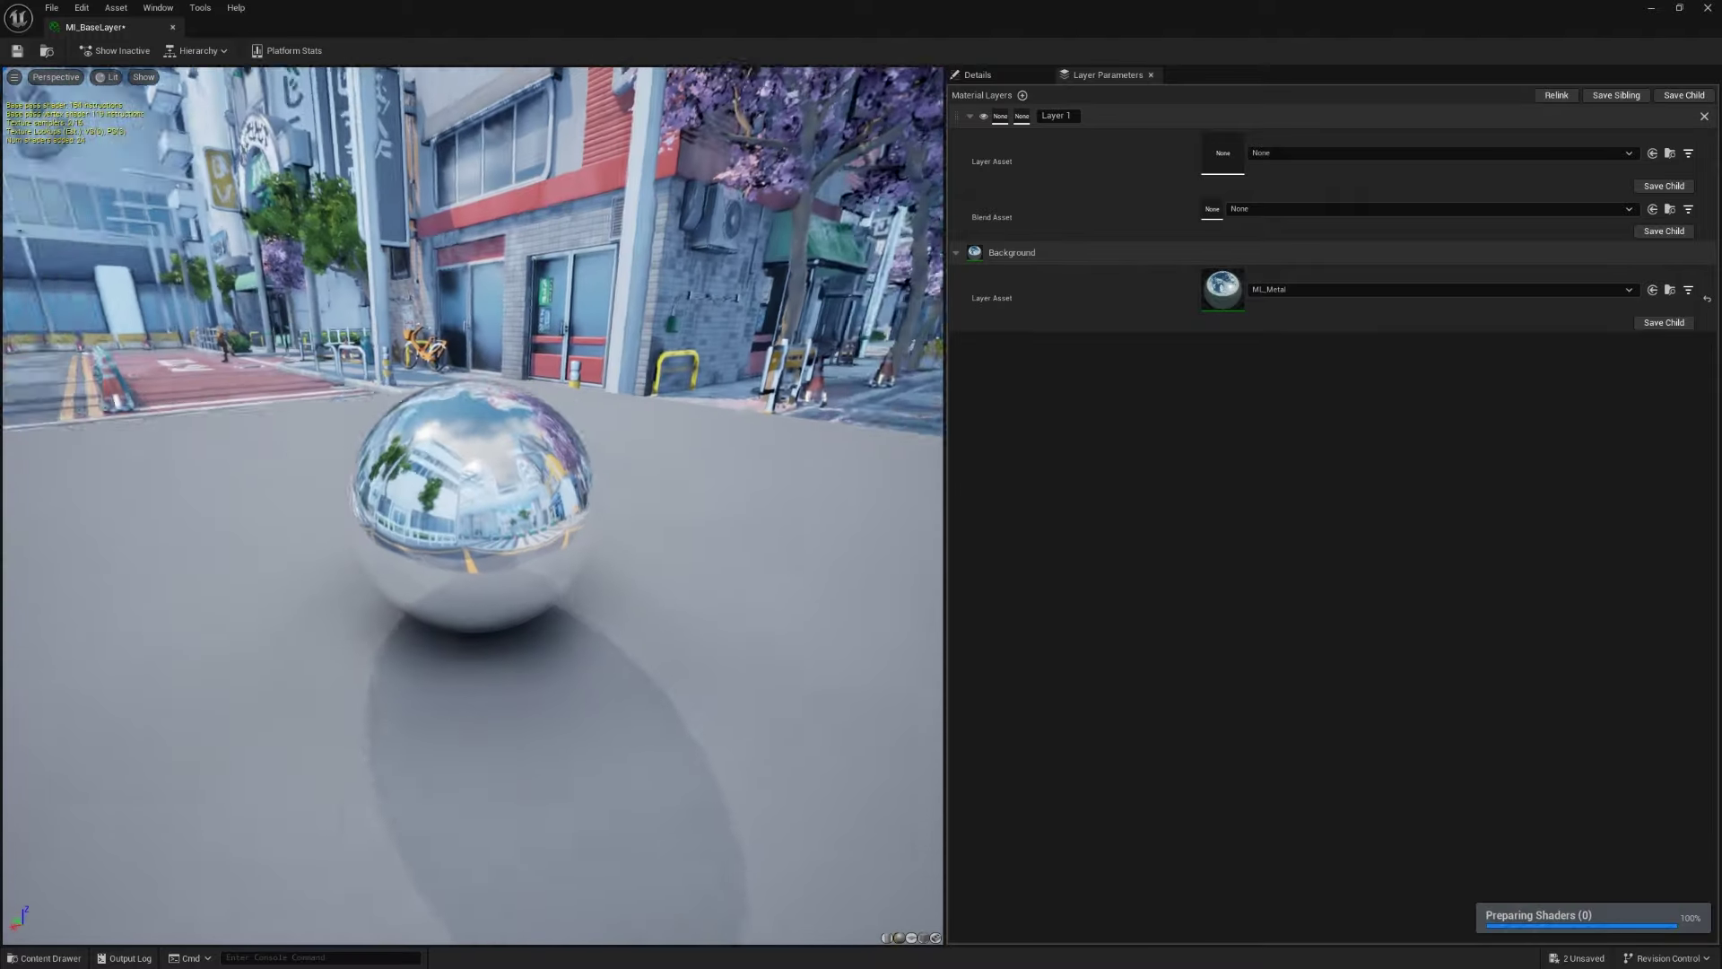
right_click_drag(404, 467, 404, 422)
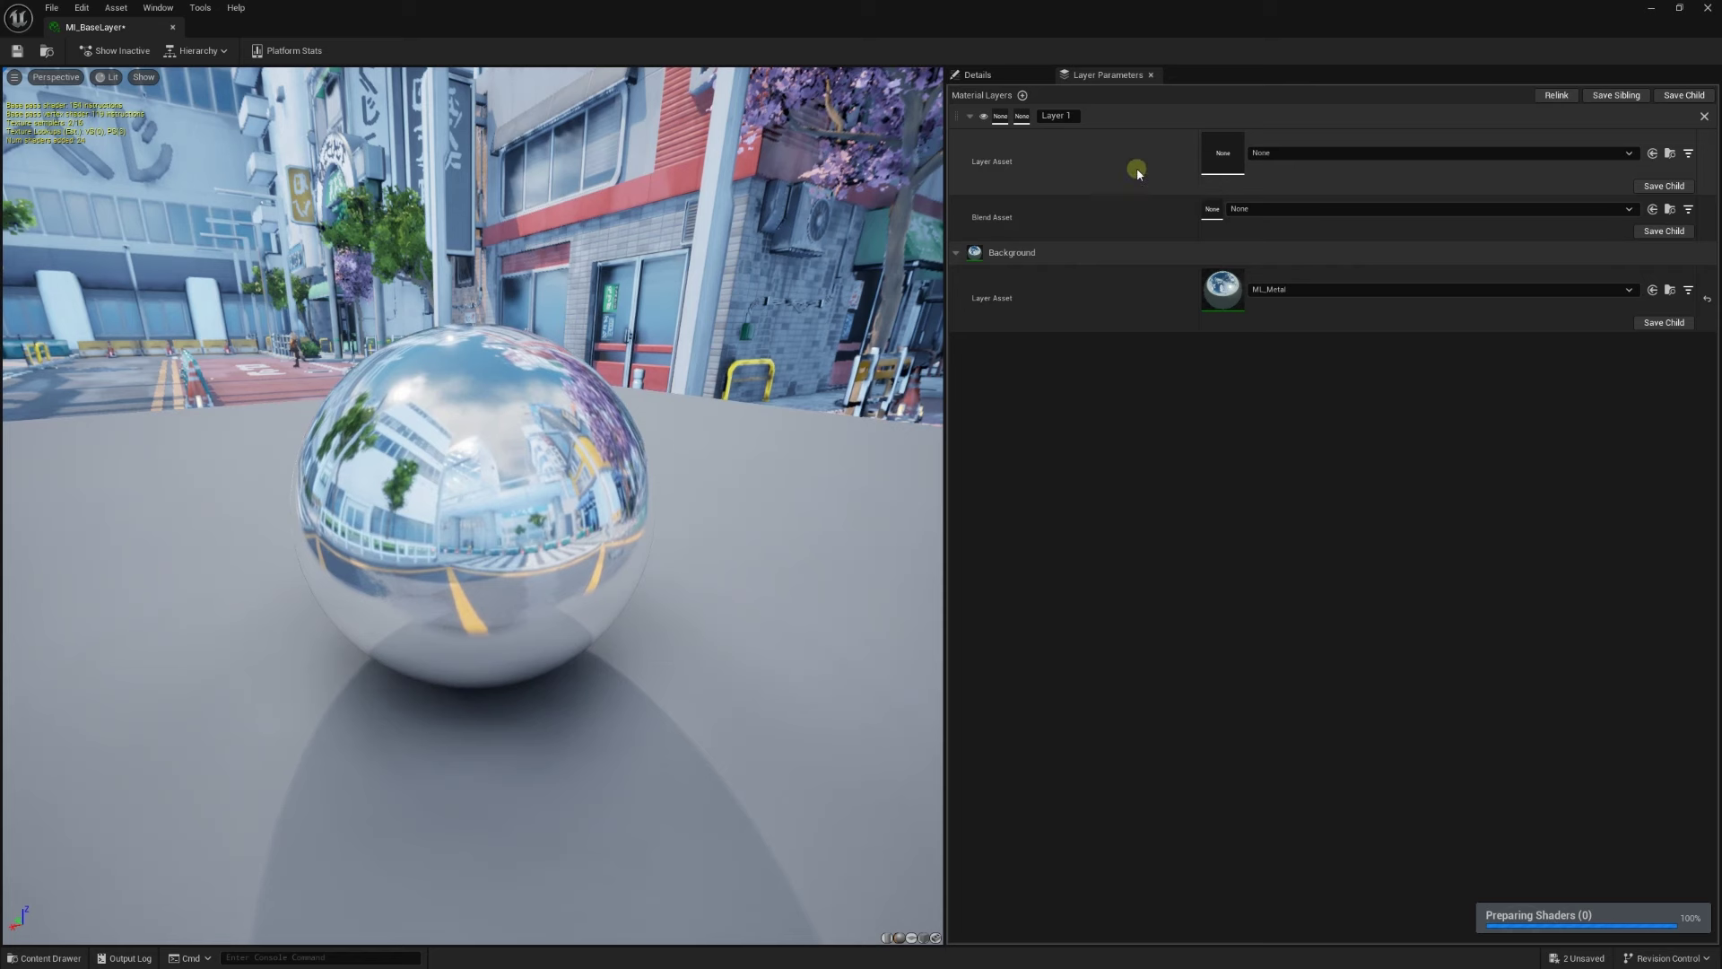
Assign ML_UniformColor to Layer 1, check the red sphere, and close the MI_BaseLayer editor
left_click(1269, 154)
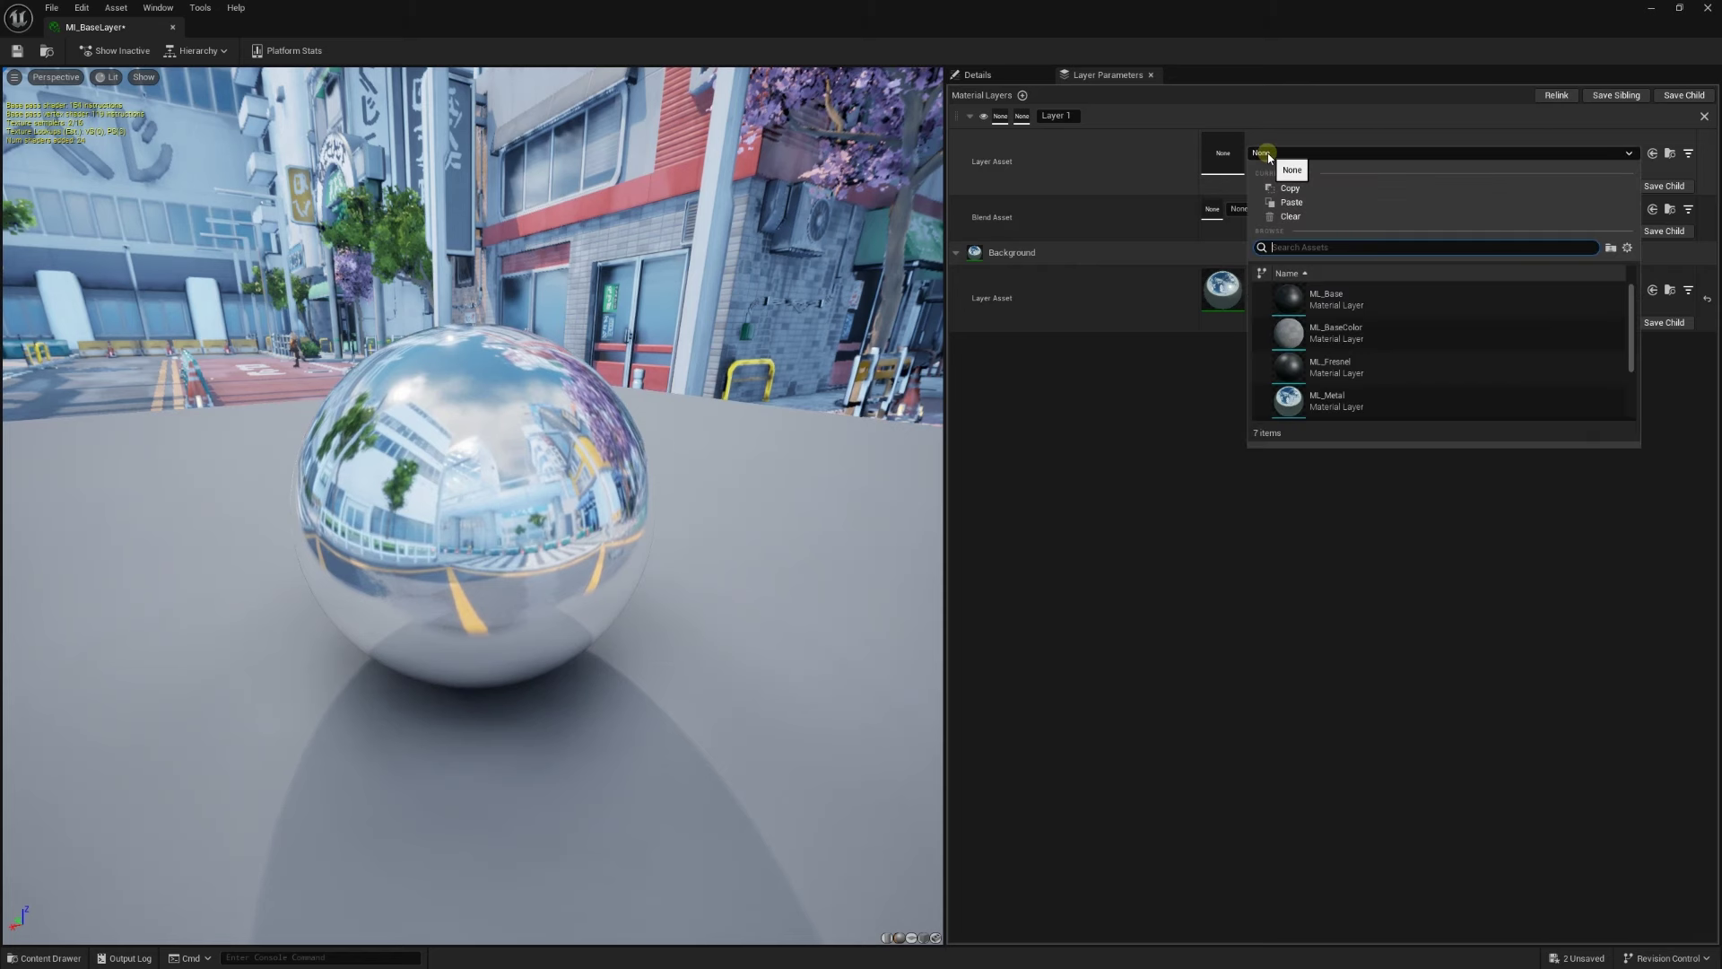
type("ML_U")
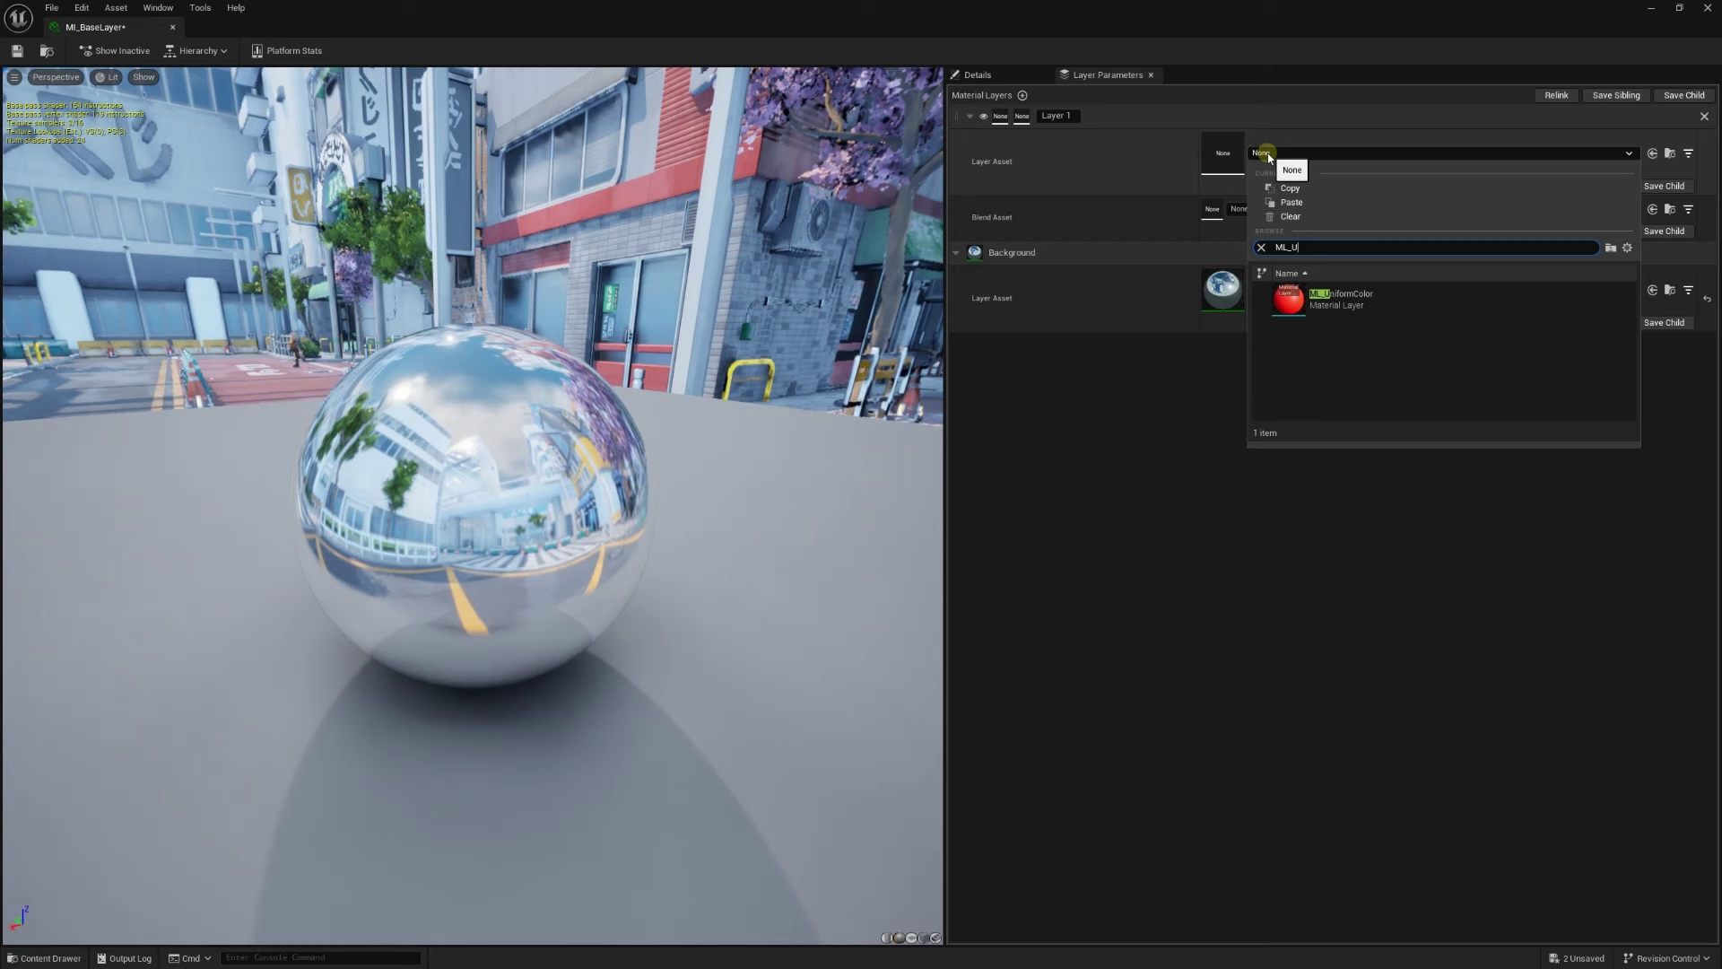
left_click(1318, 299)
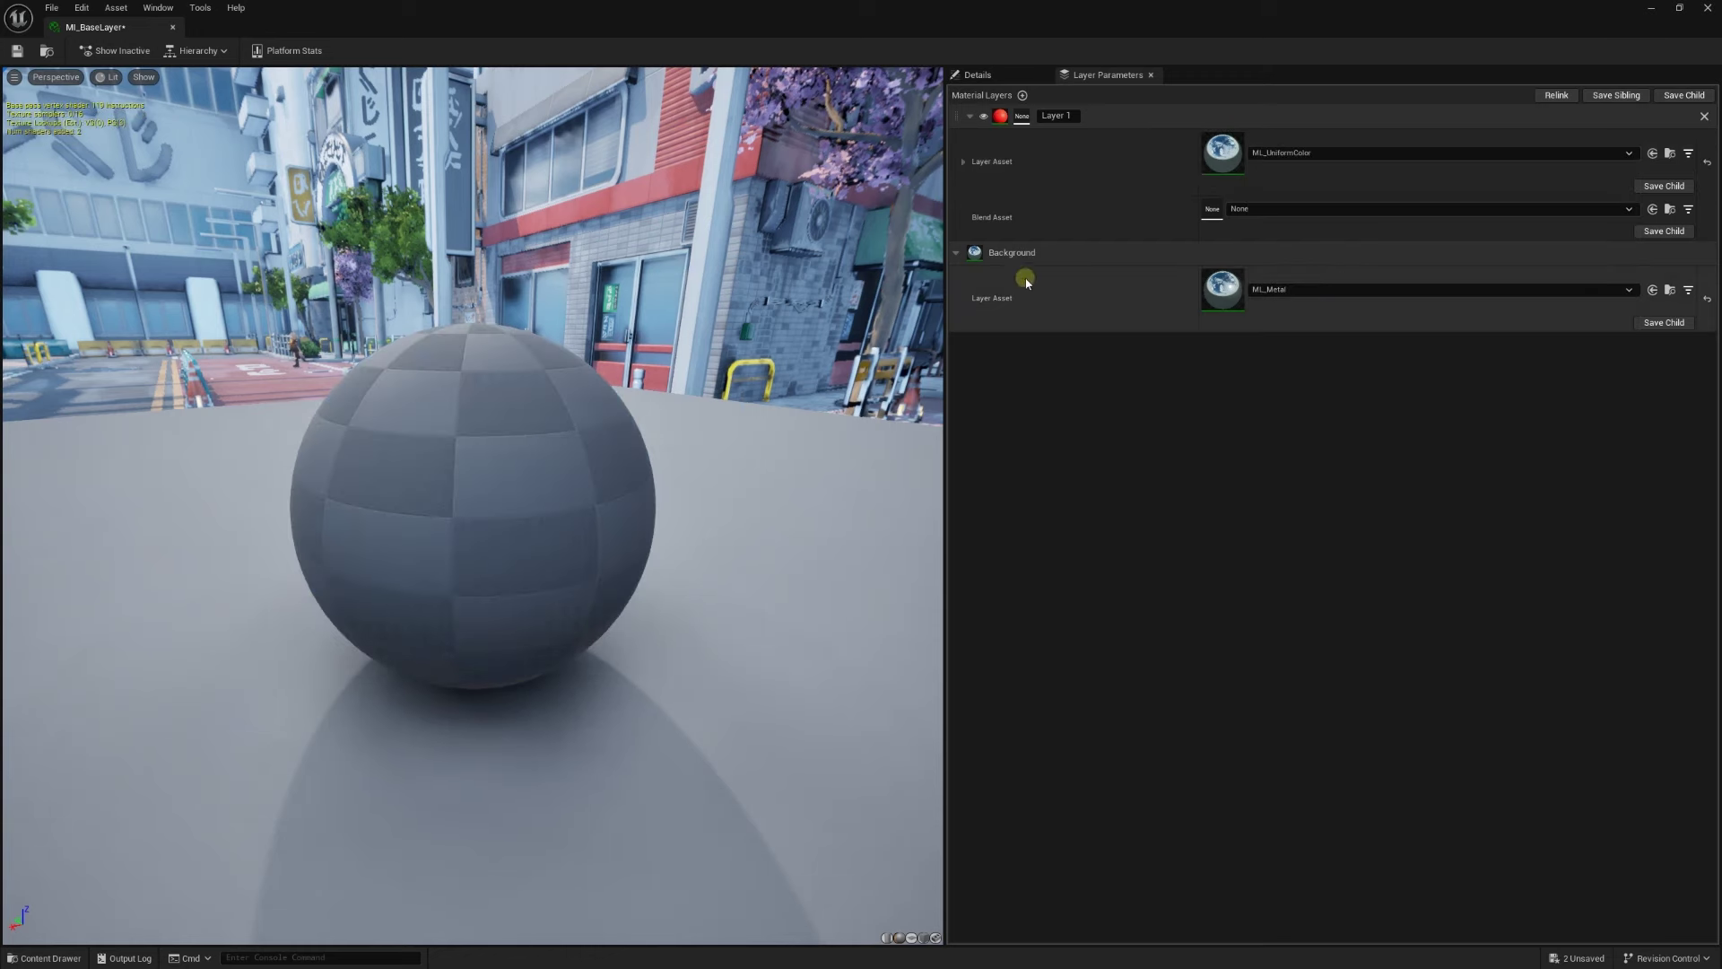
left_click_drag(762, 340, 939, 340)
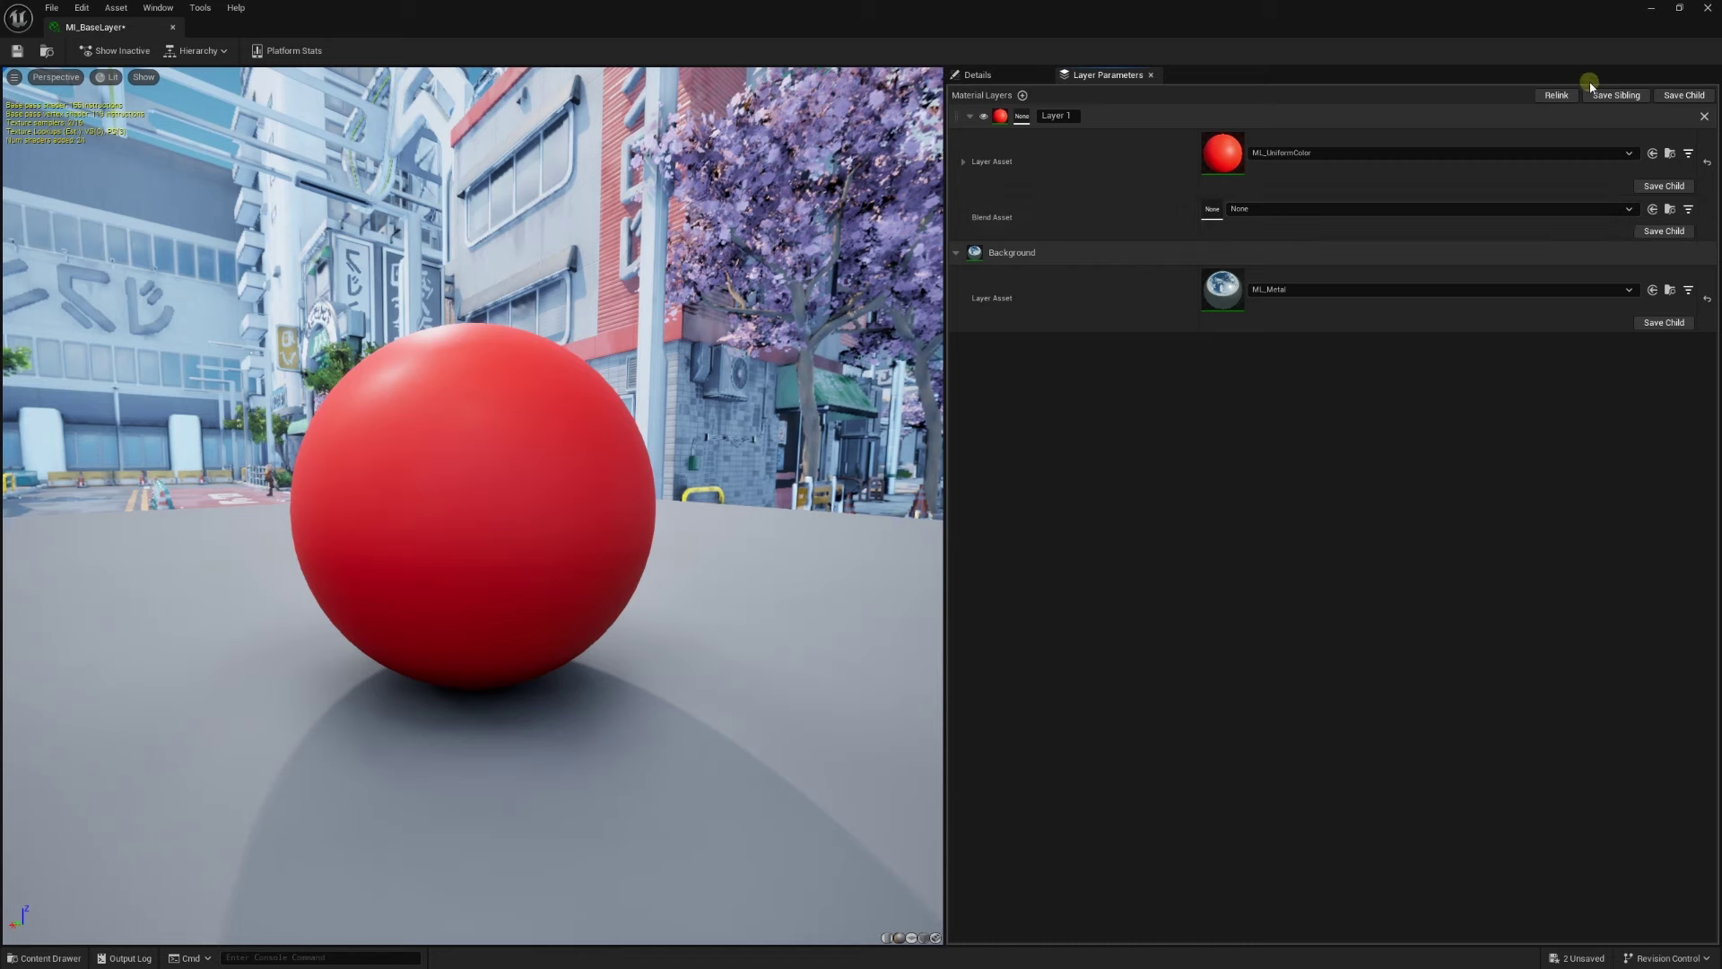
left_click(1708, 9)
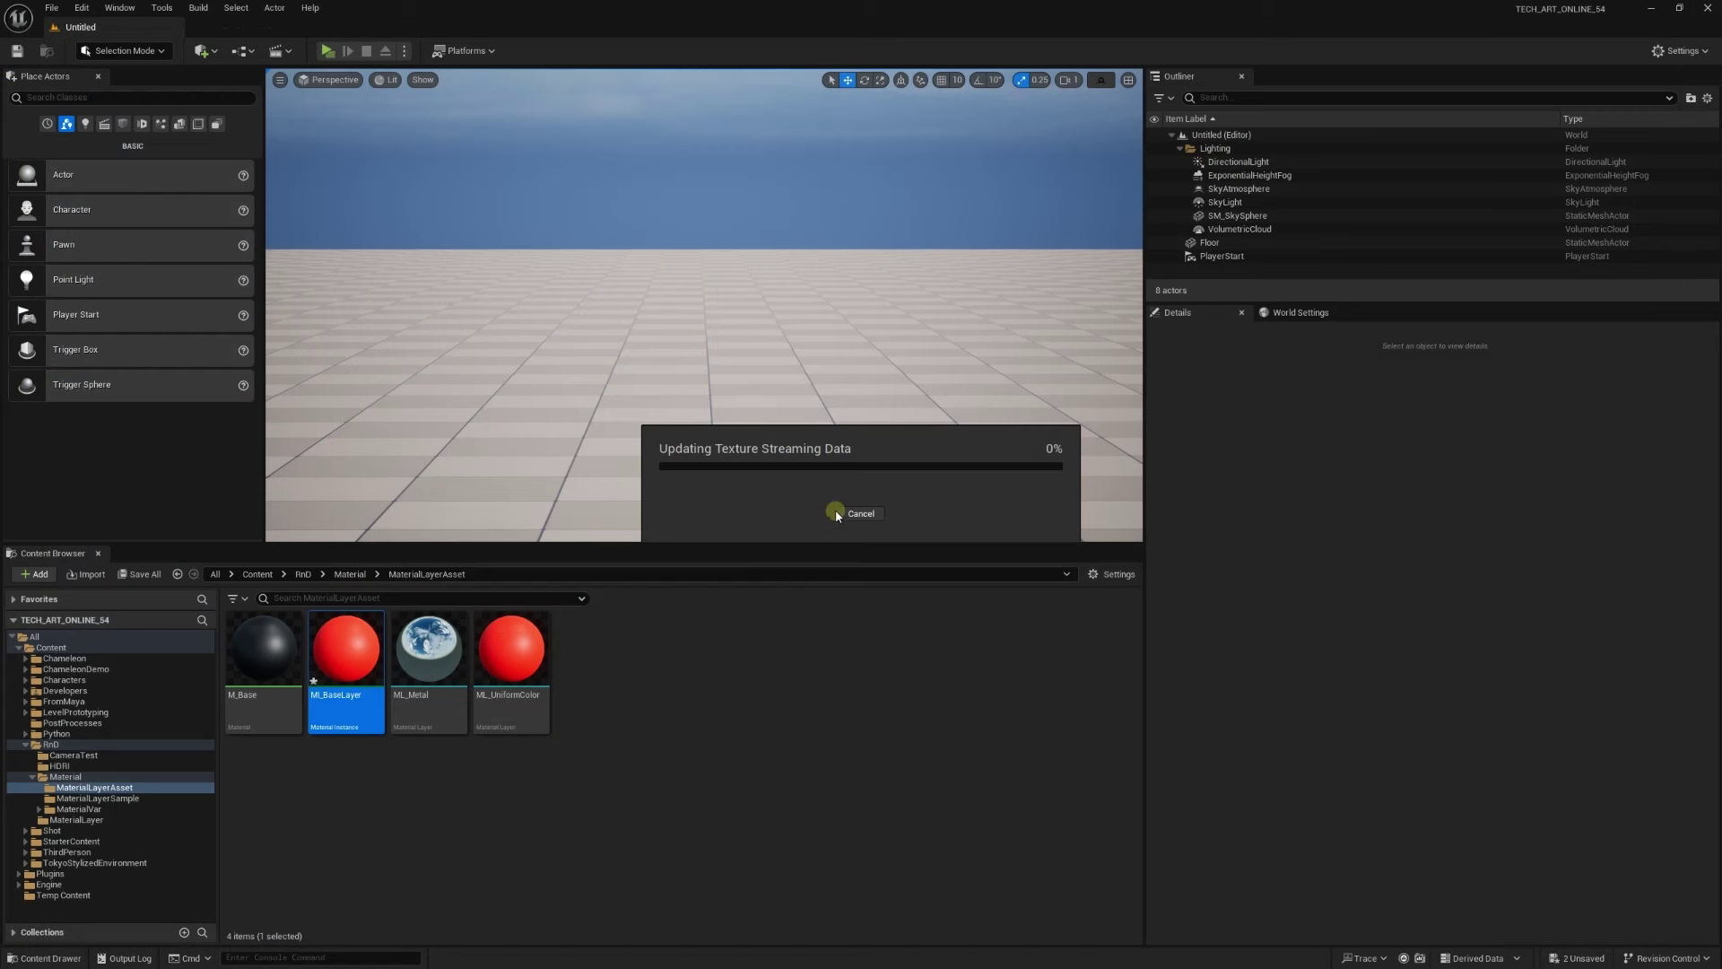
Cancel the texture streaming update and clear the asset selection in the folder
left_click(852, 515)
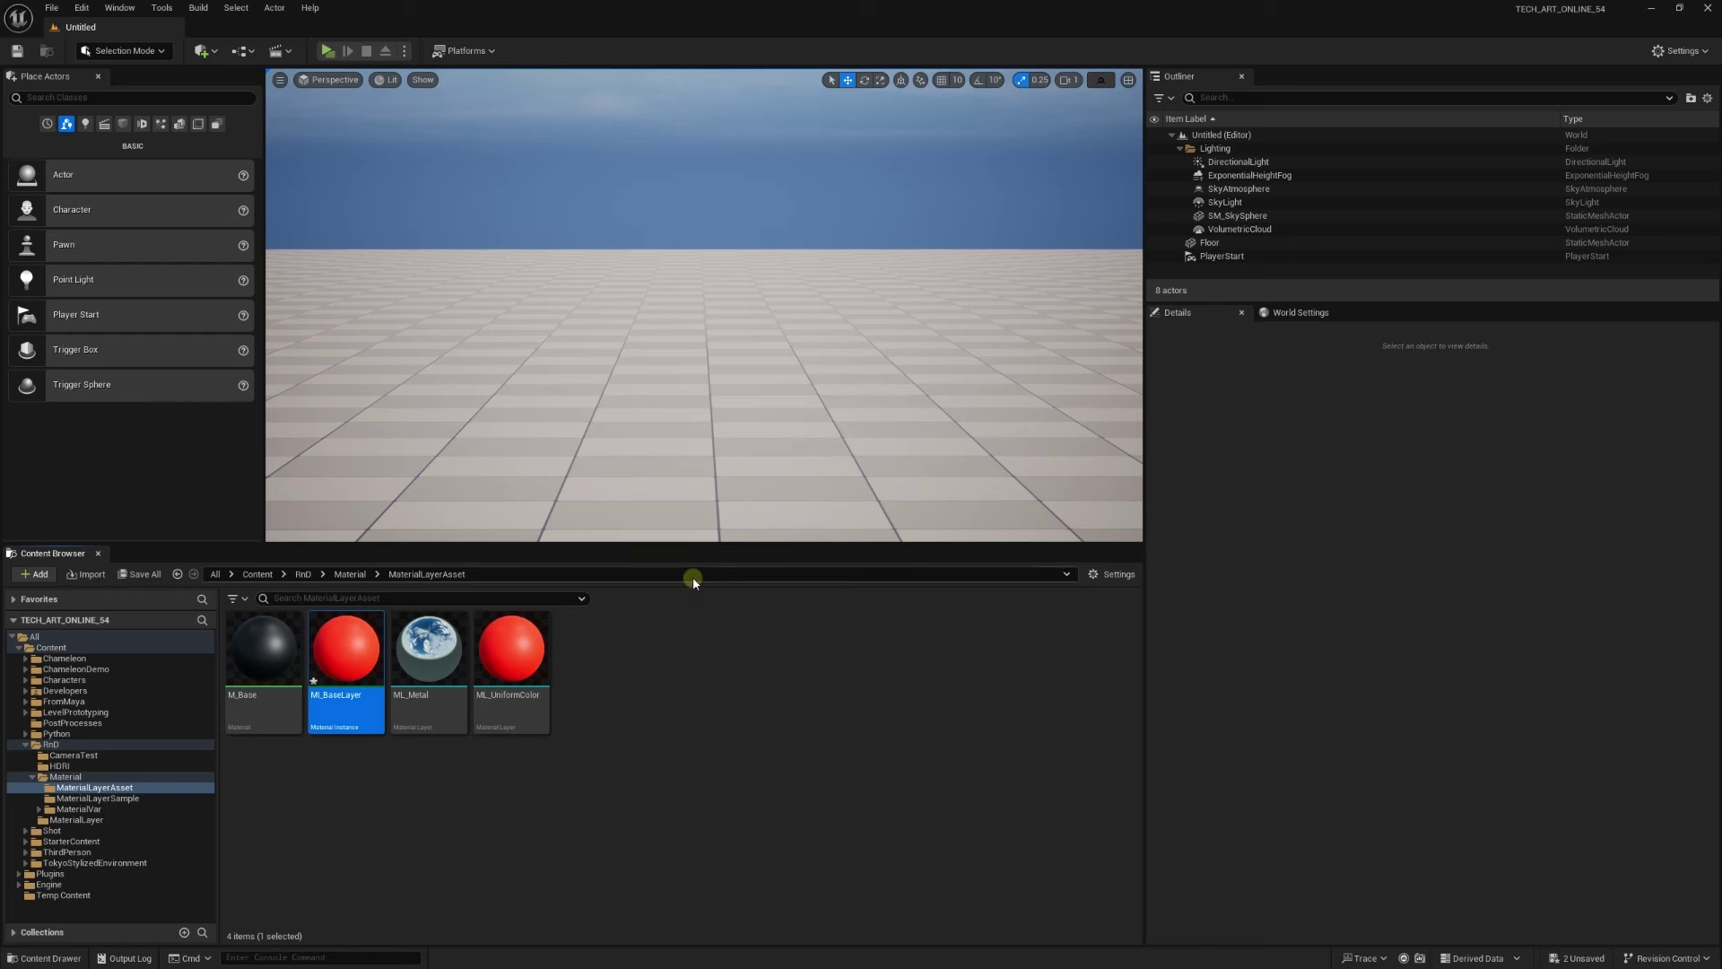
left_click_drag(281, 645, 317, 644)
left_click(318, 645)
left_click(629, 665)
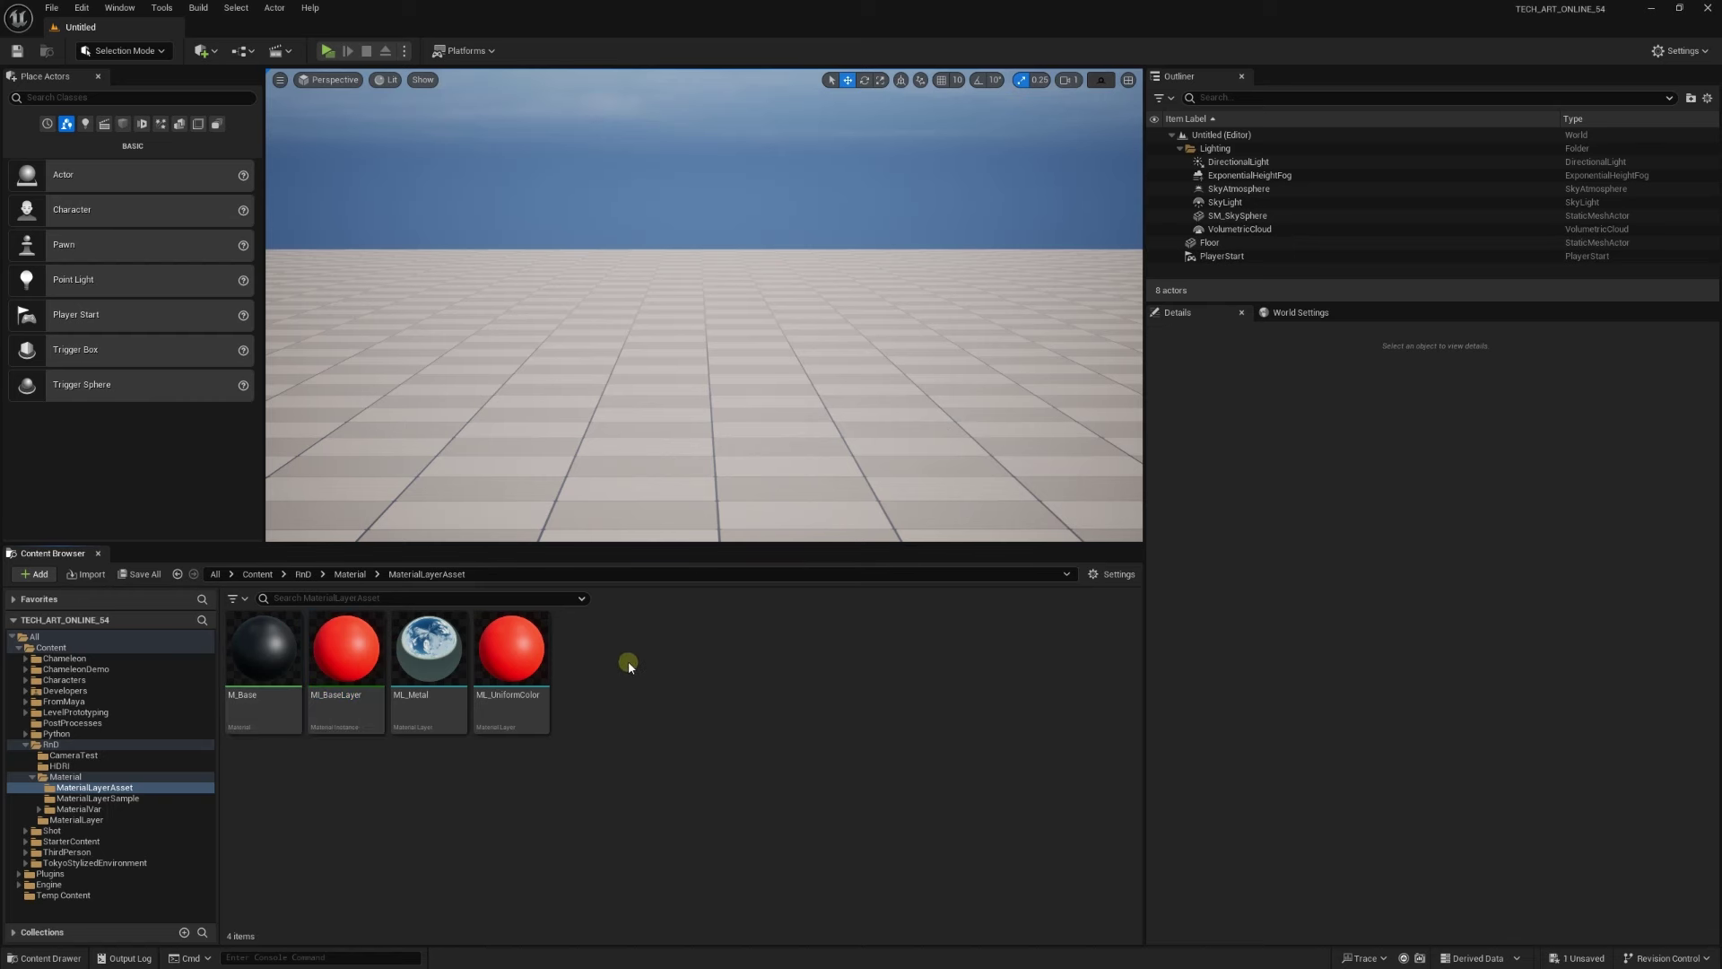
Create a Material Layer Blend asset named MLB_Blend in the MaterialLayerAsset folder
right_click(625, 664)
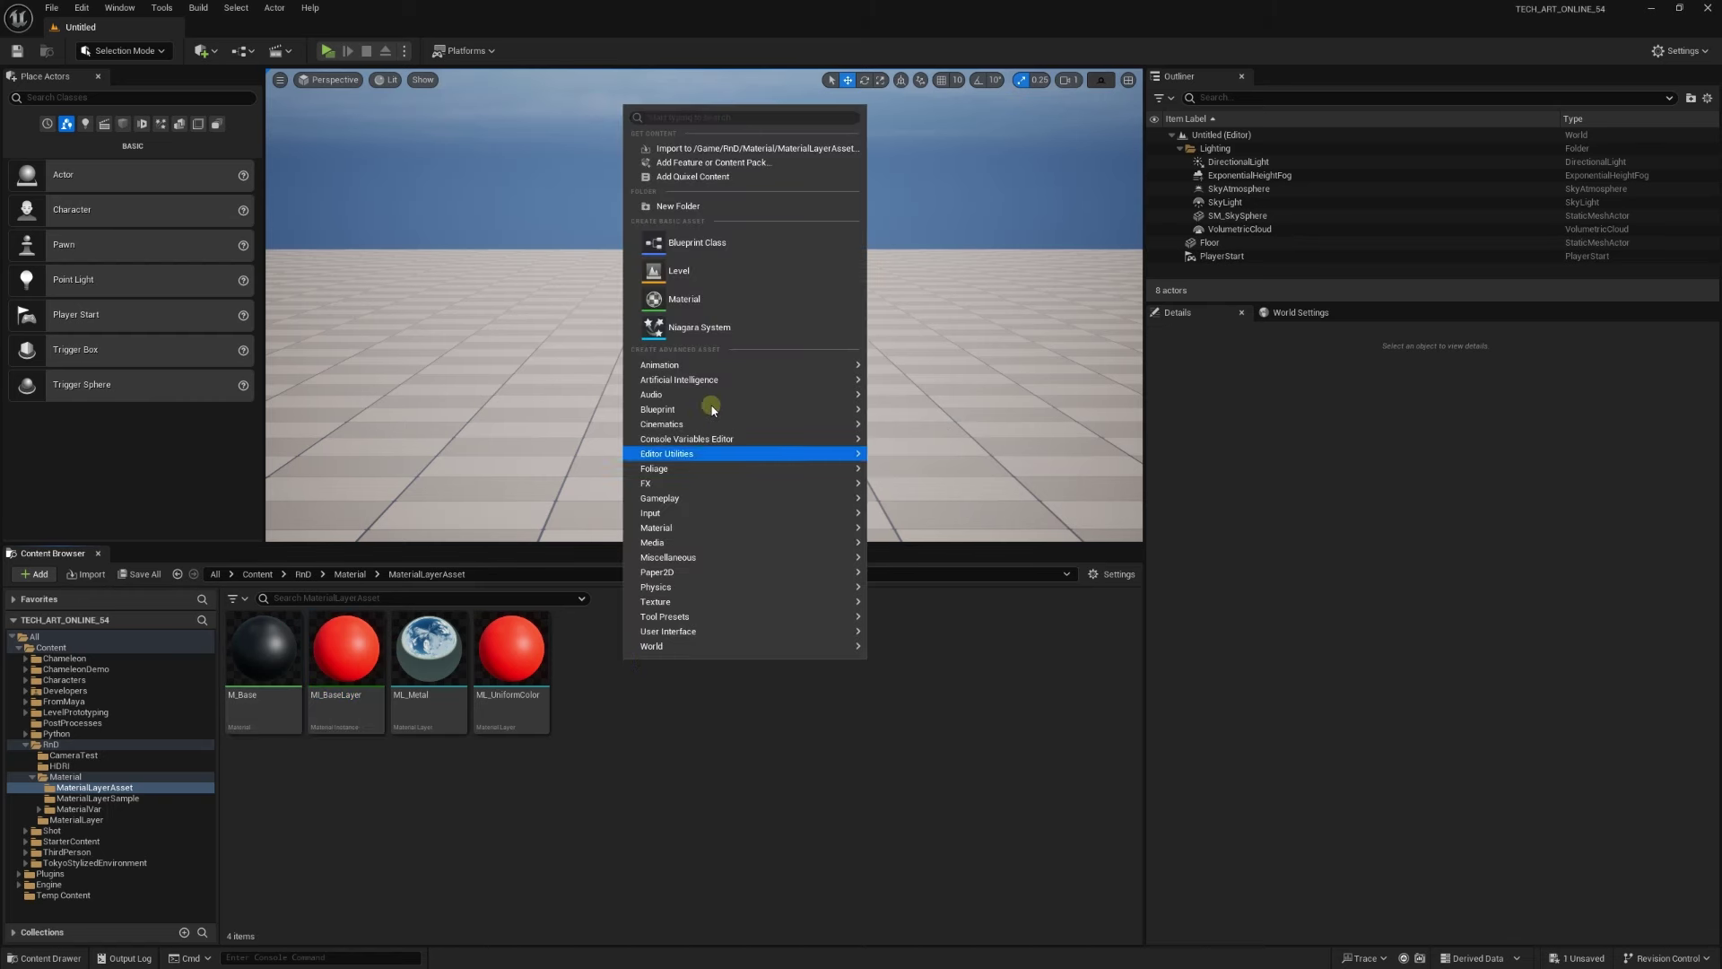
mouse_move(703, 527)
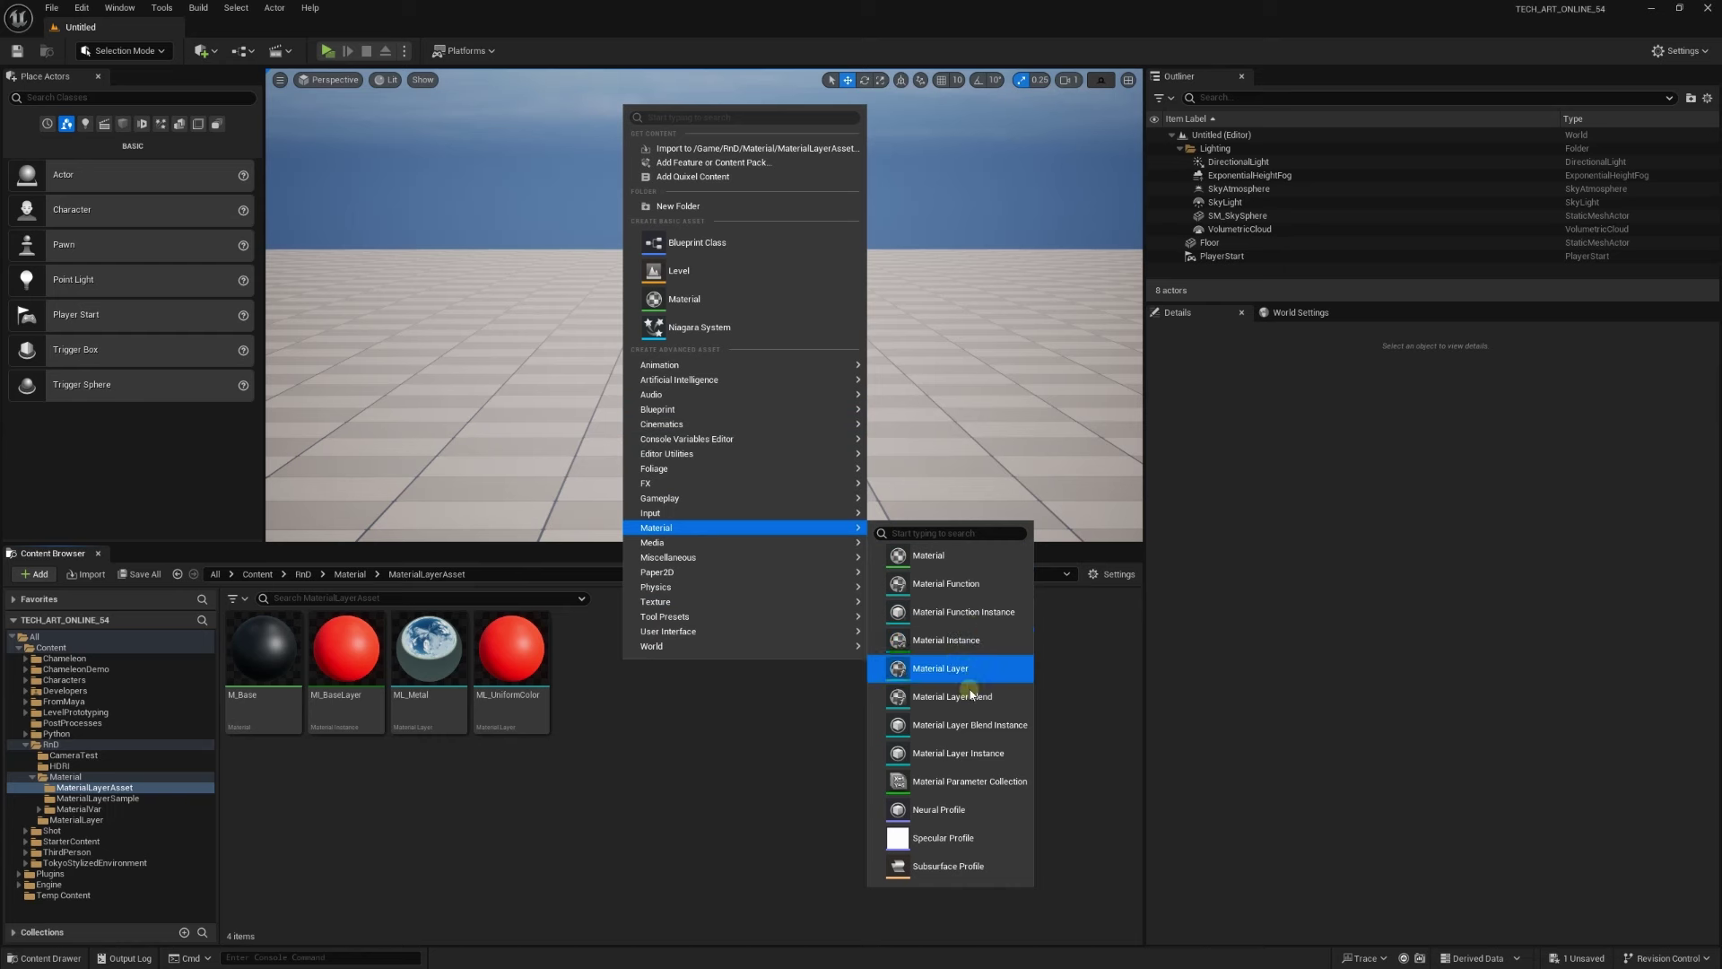
left_click(971, 697)
type("MLB_Blend")
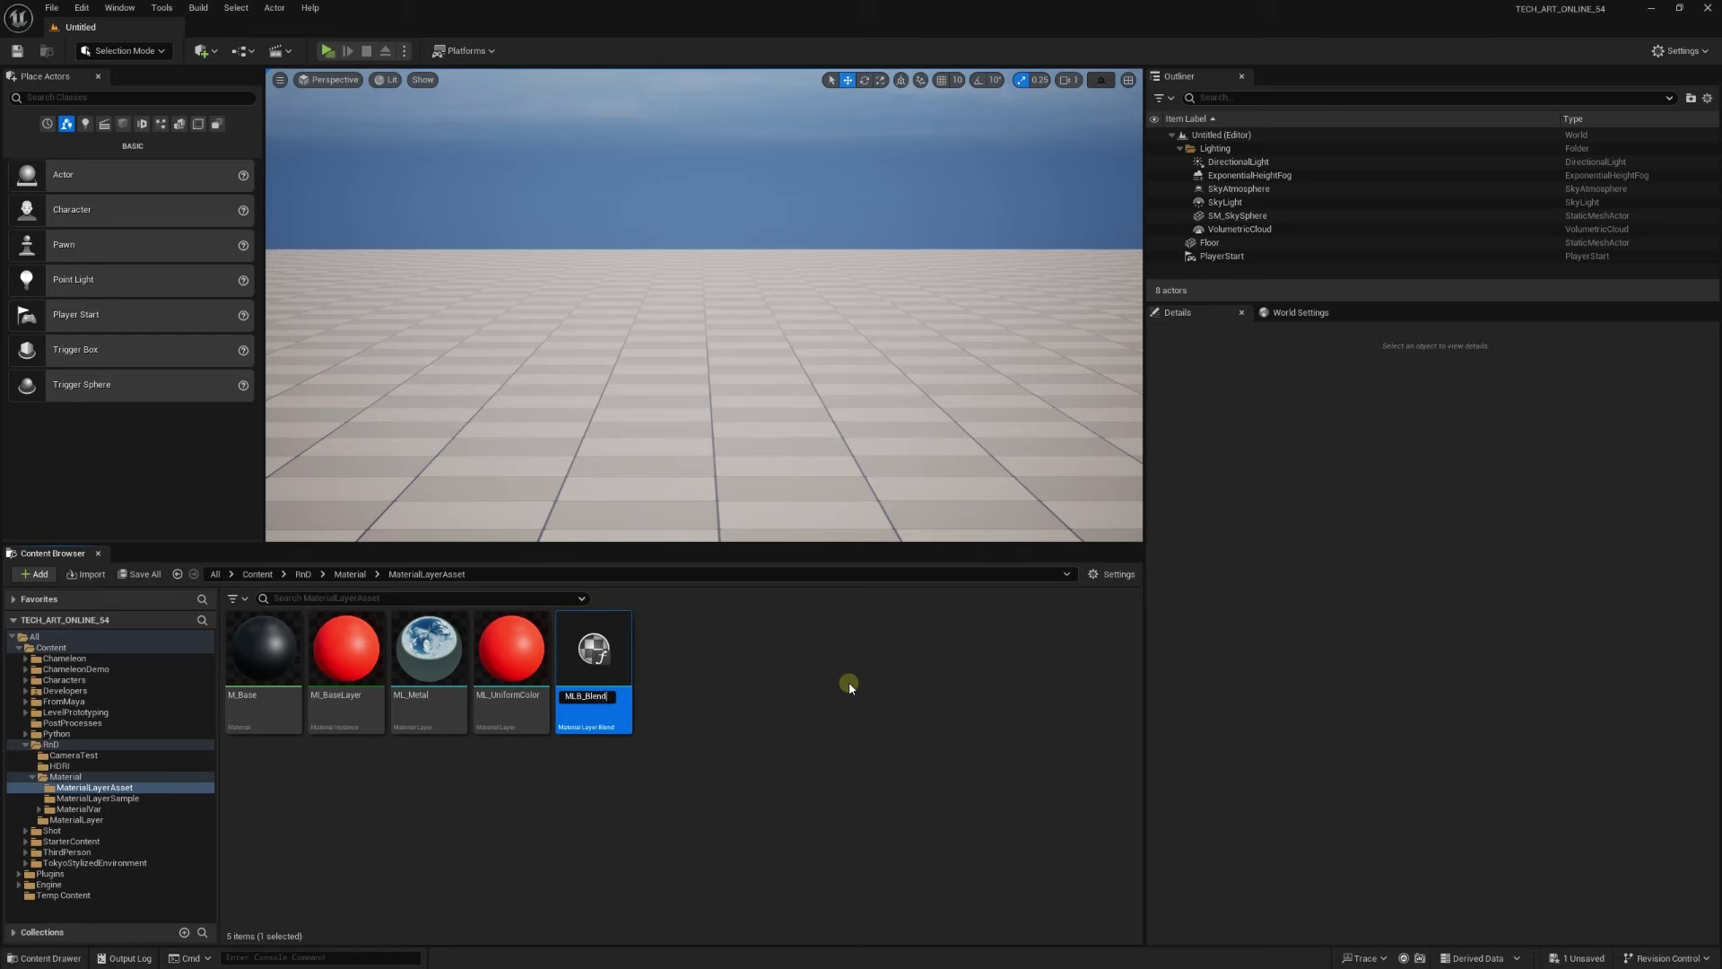
key("Return")
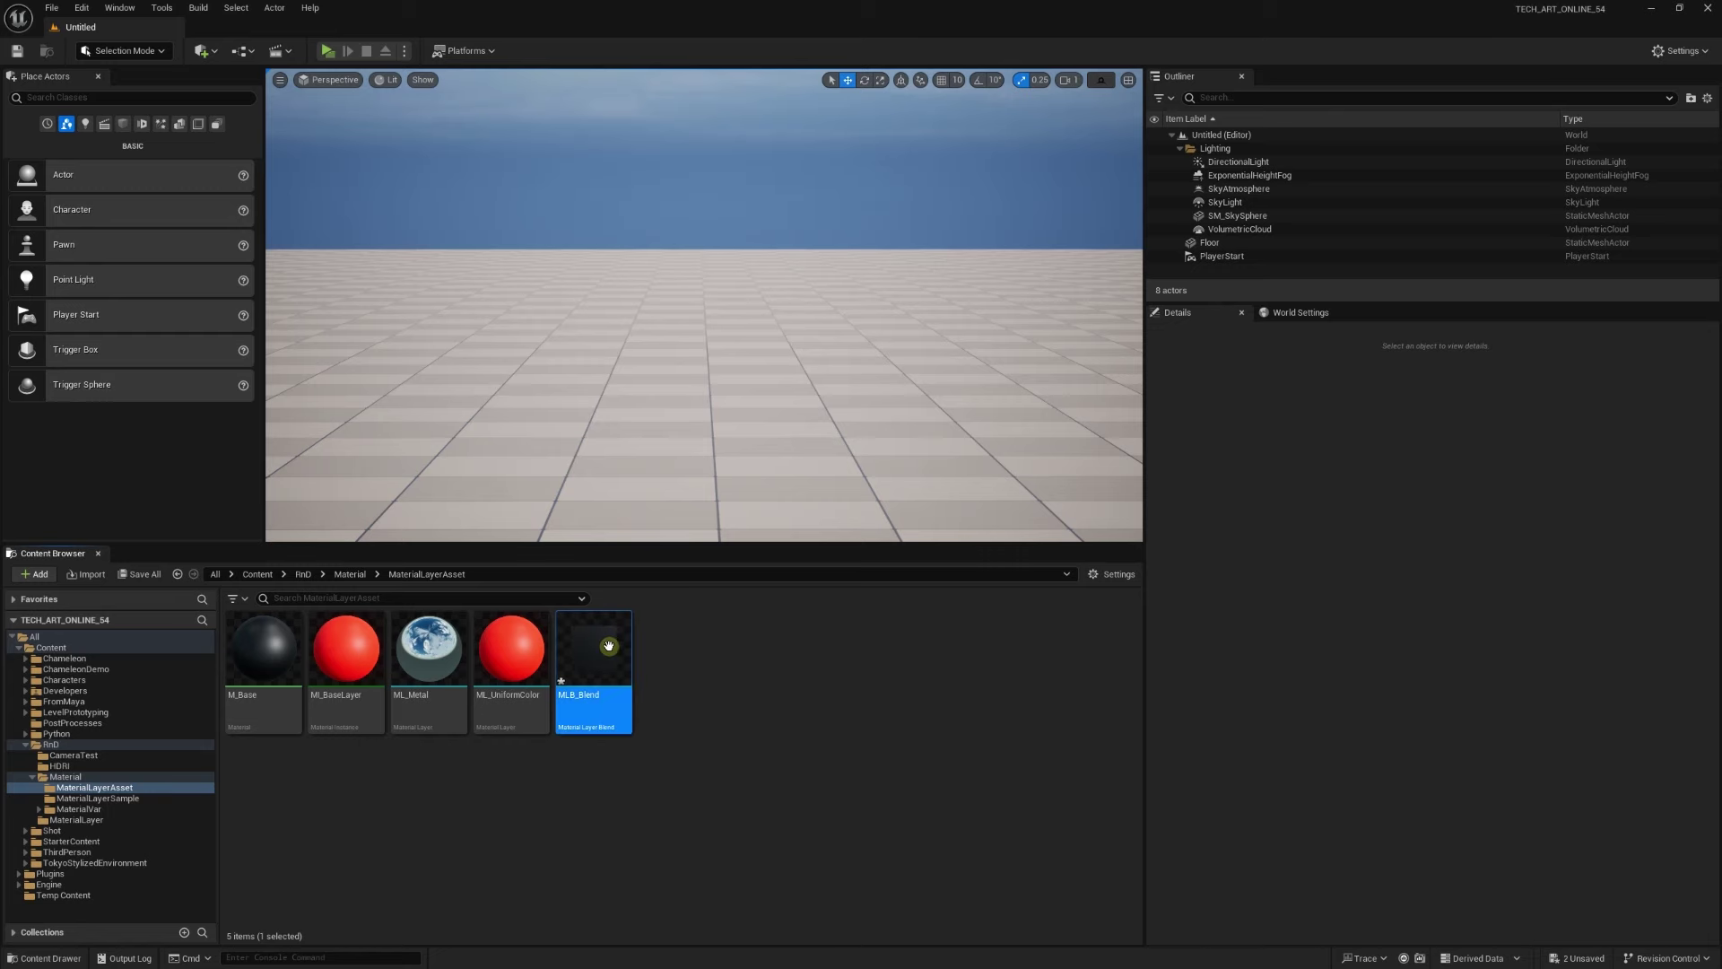
Open MLB_Blend and expand its editor to fill the screen
double_click(601, 662)
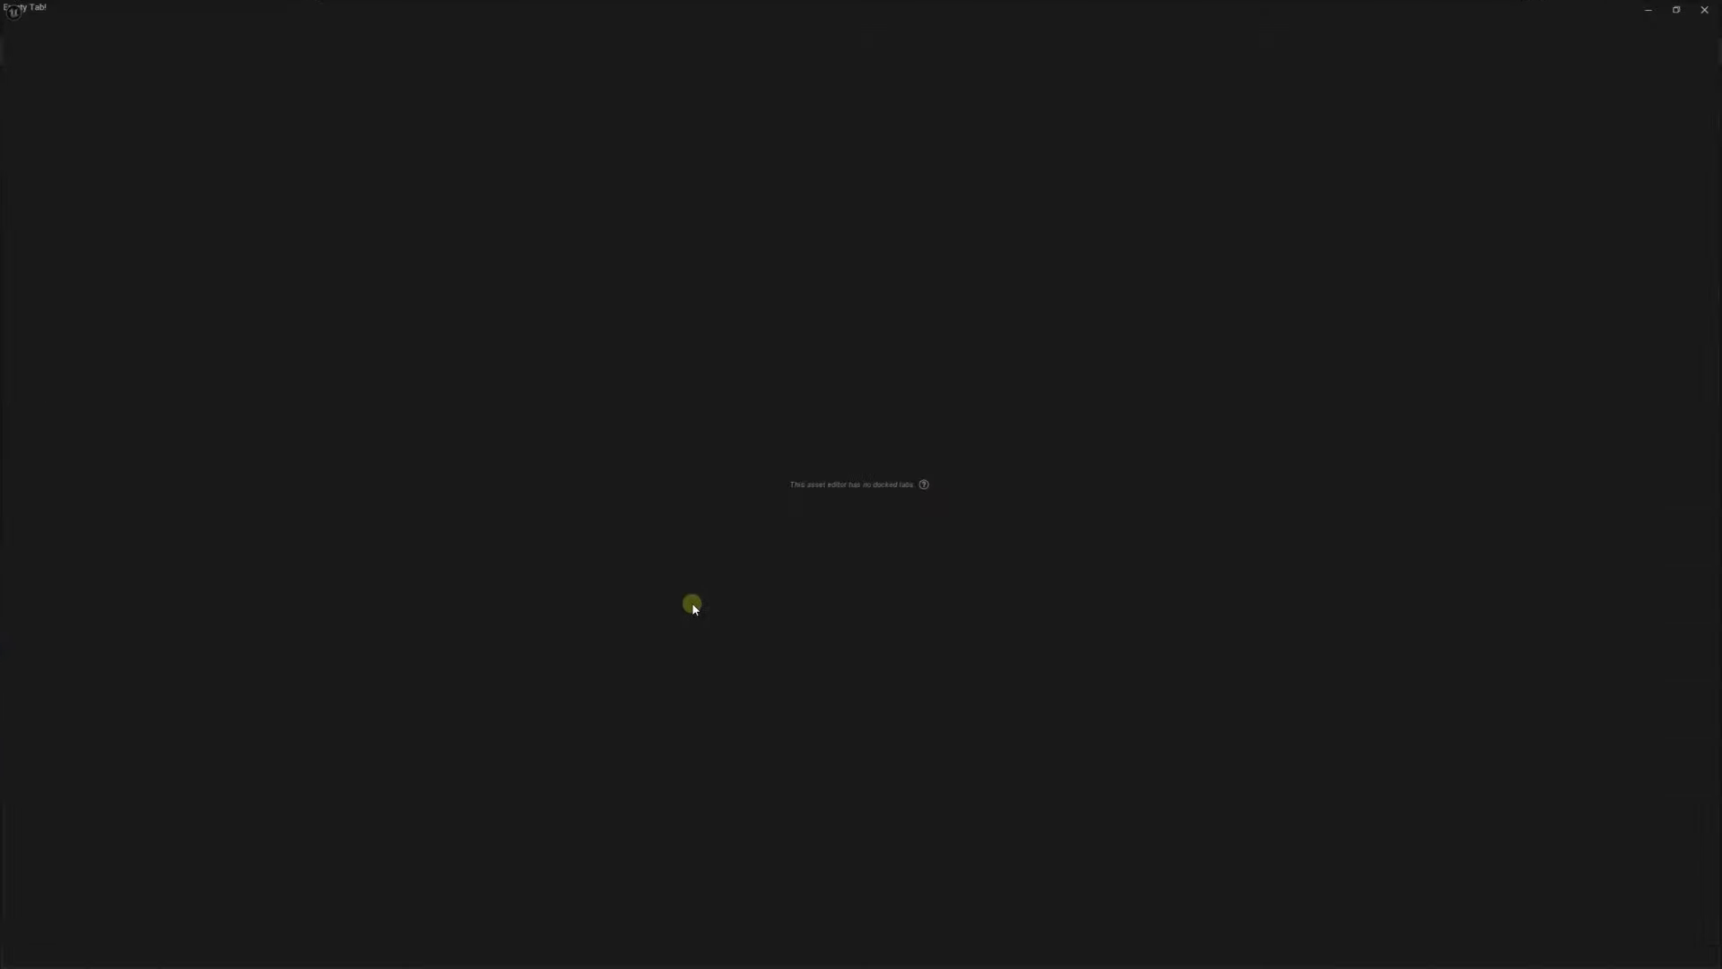
double_click(739, 12)
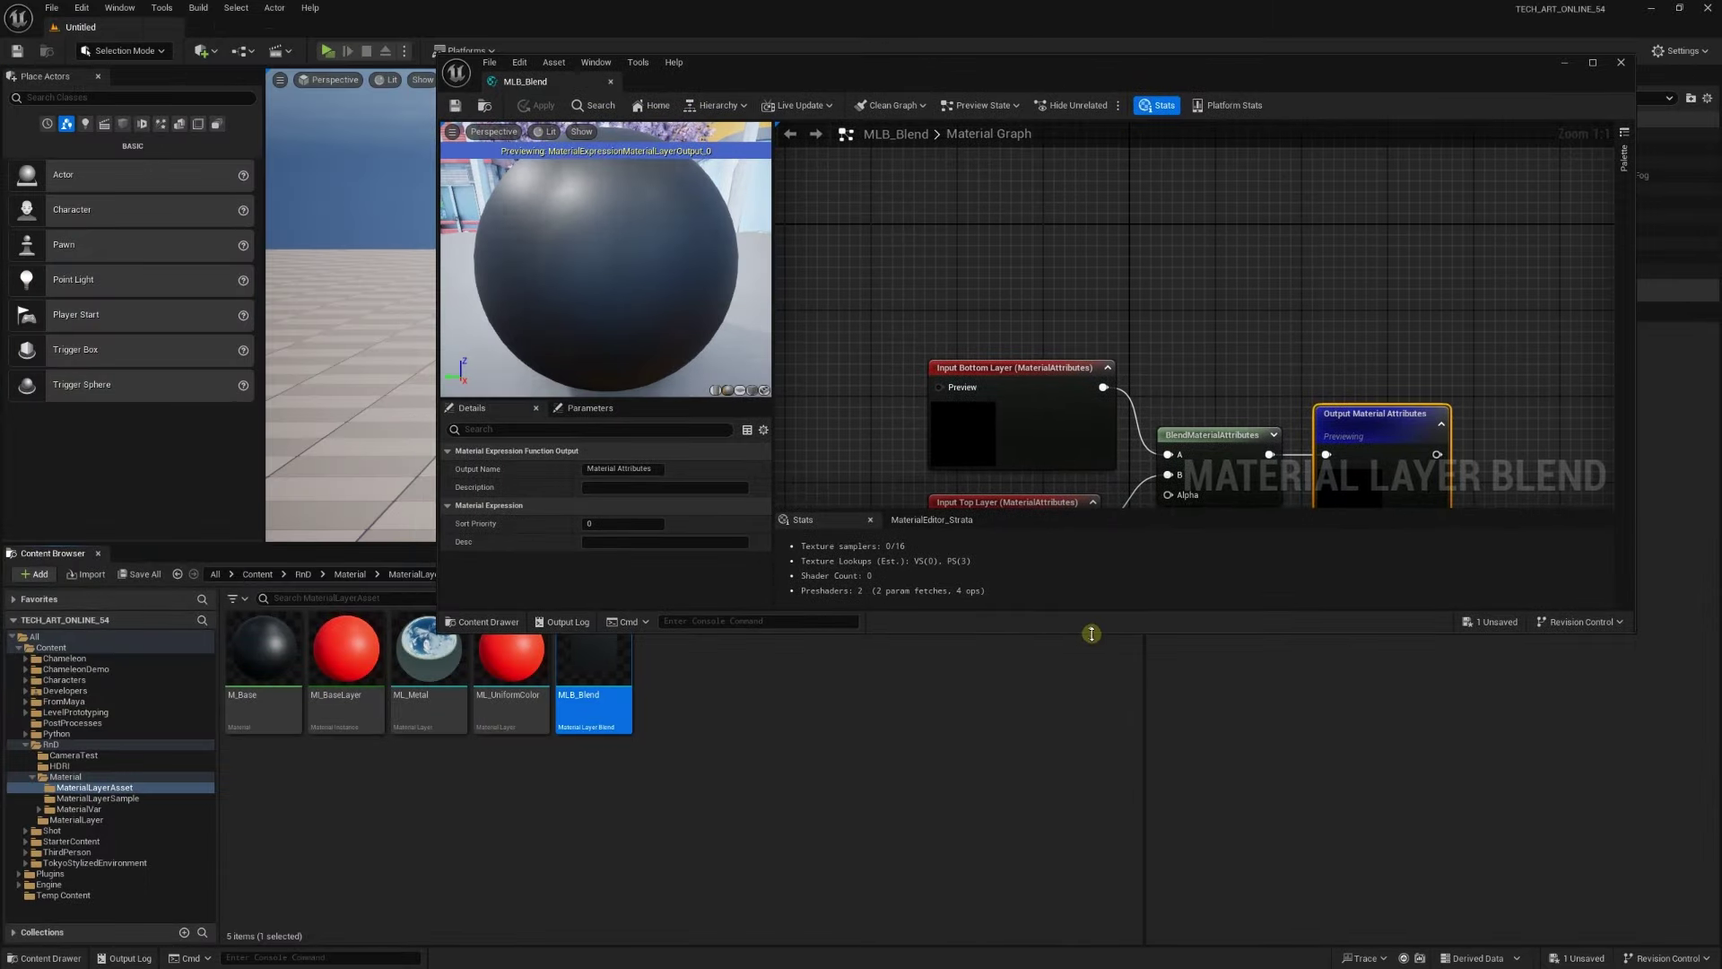
left_click_drag(1091, 634, 1127, 906)
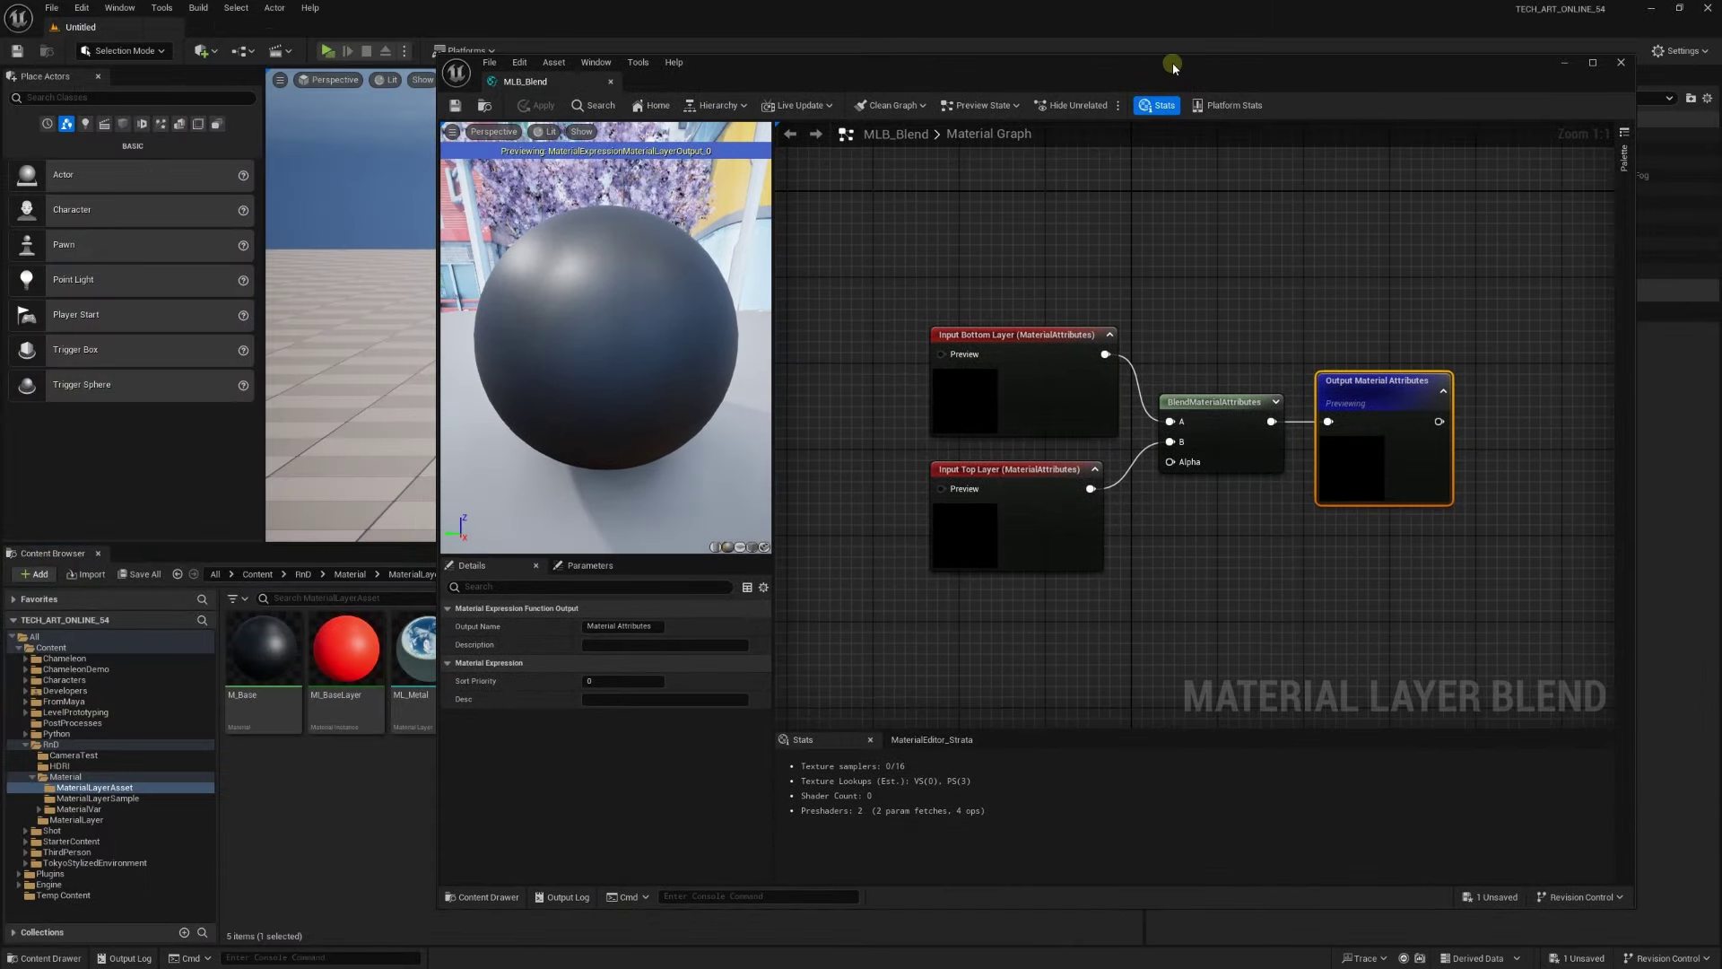
double_click(1173, 68)
Nudge the Input Bottom and Top Layer nodes left and move Output Material Attributes right
left_click(861, 352)
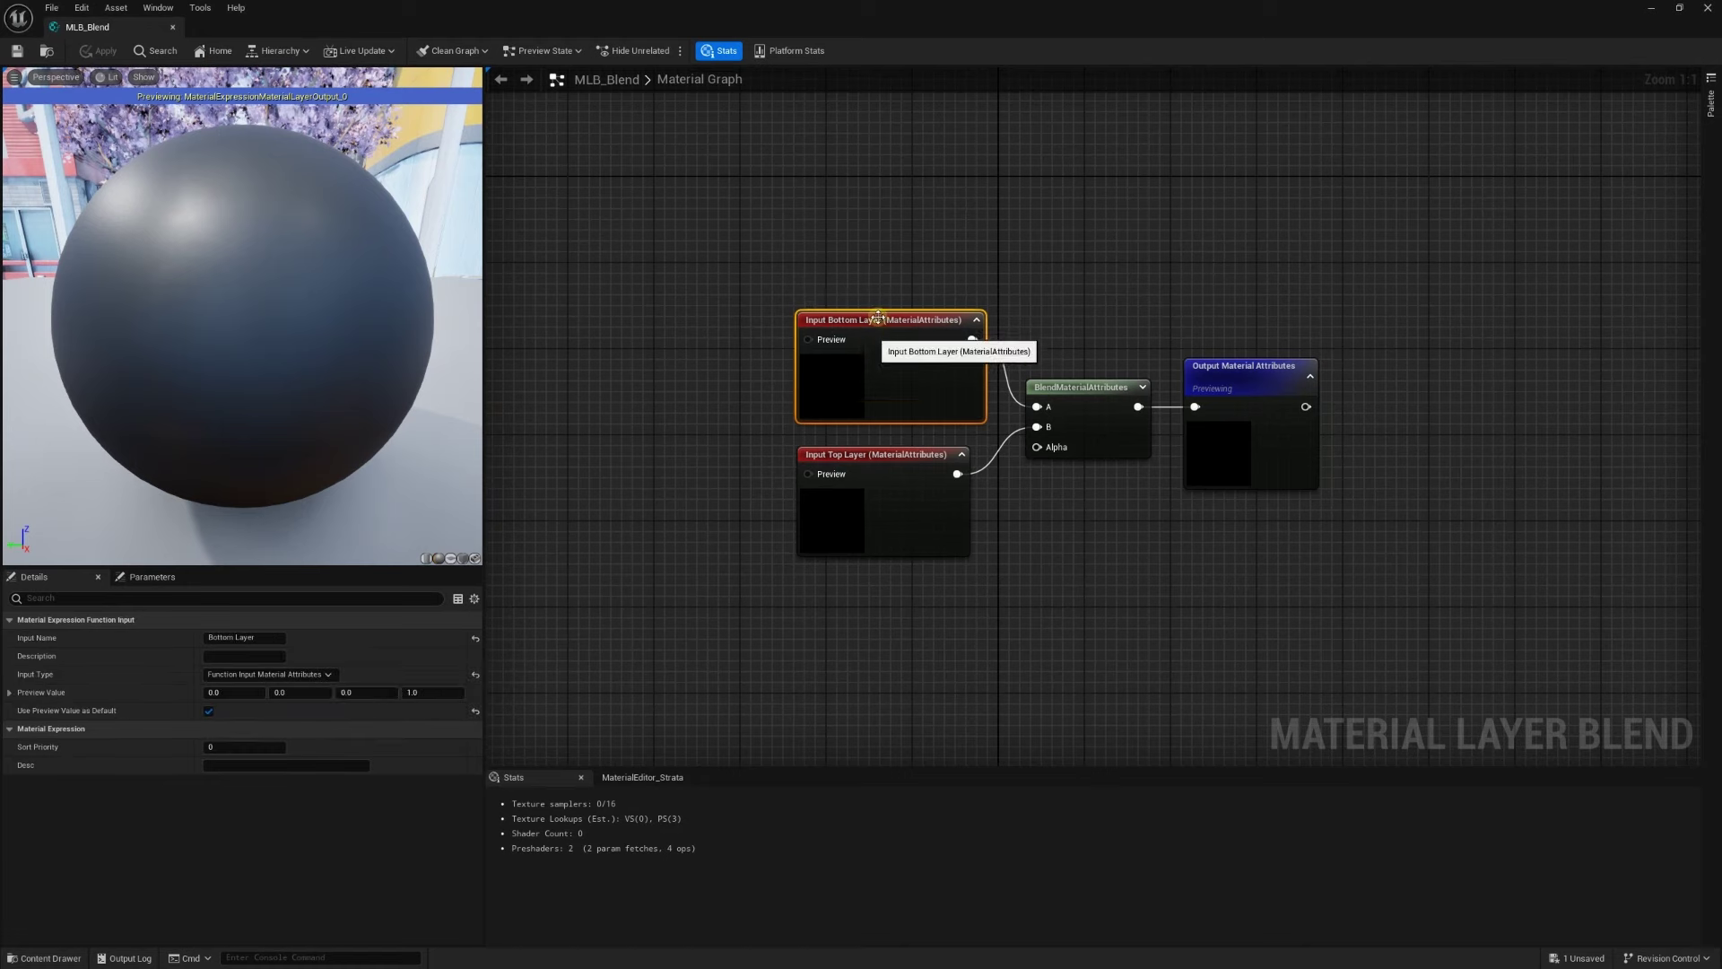
left_click_drag(892, 326, 879, 313)
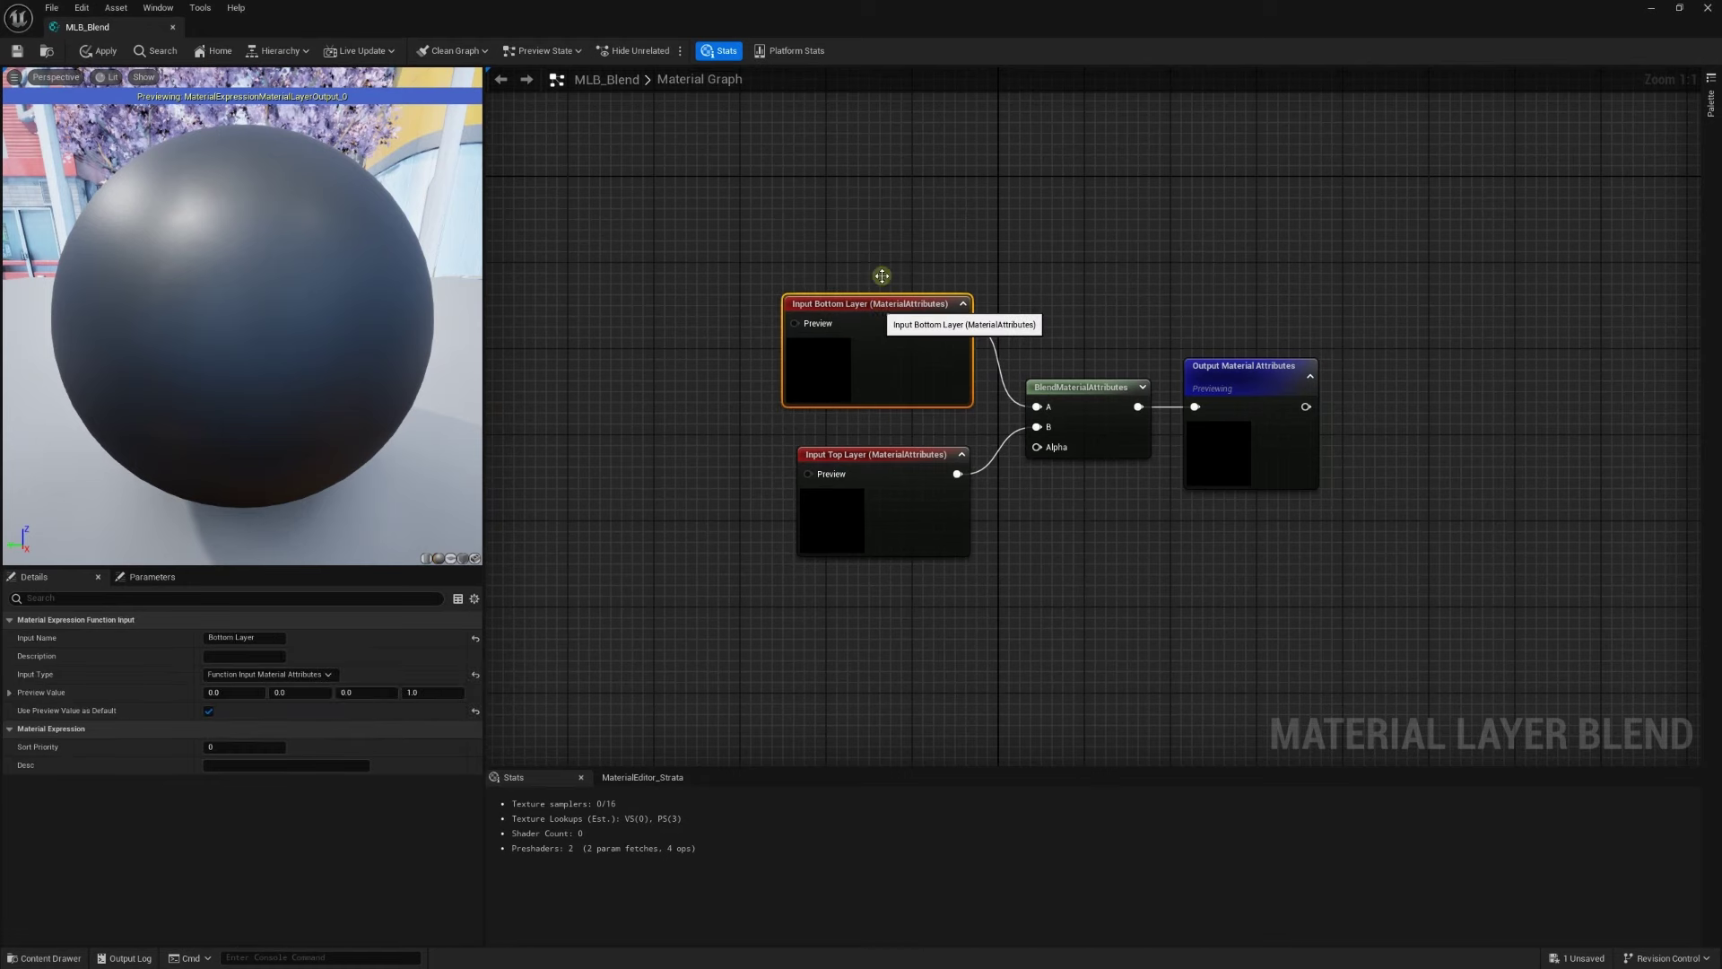
right_click_drag(882, 275, 878, 226)
left_click_drag(888, 474, 864, 404)
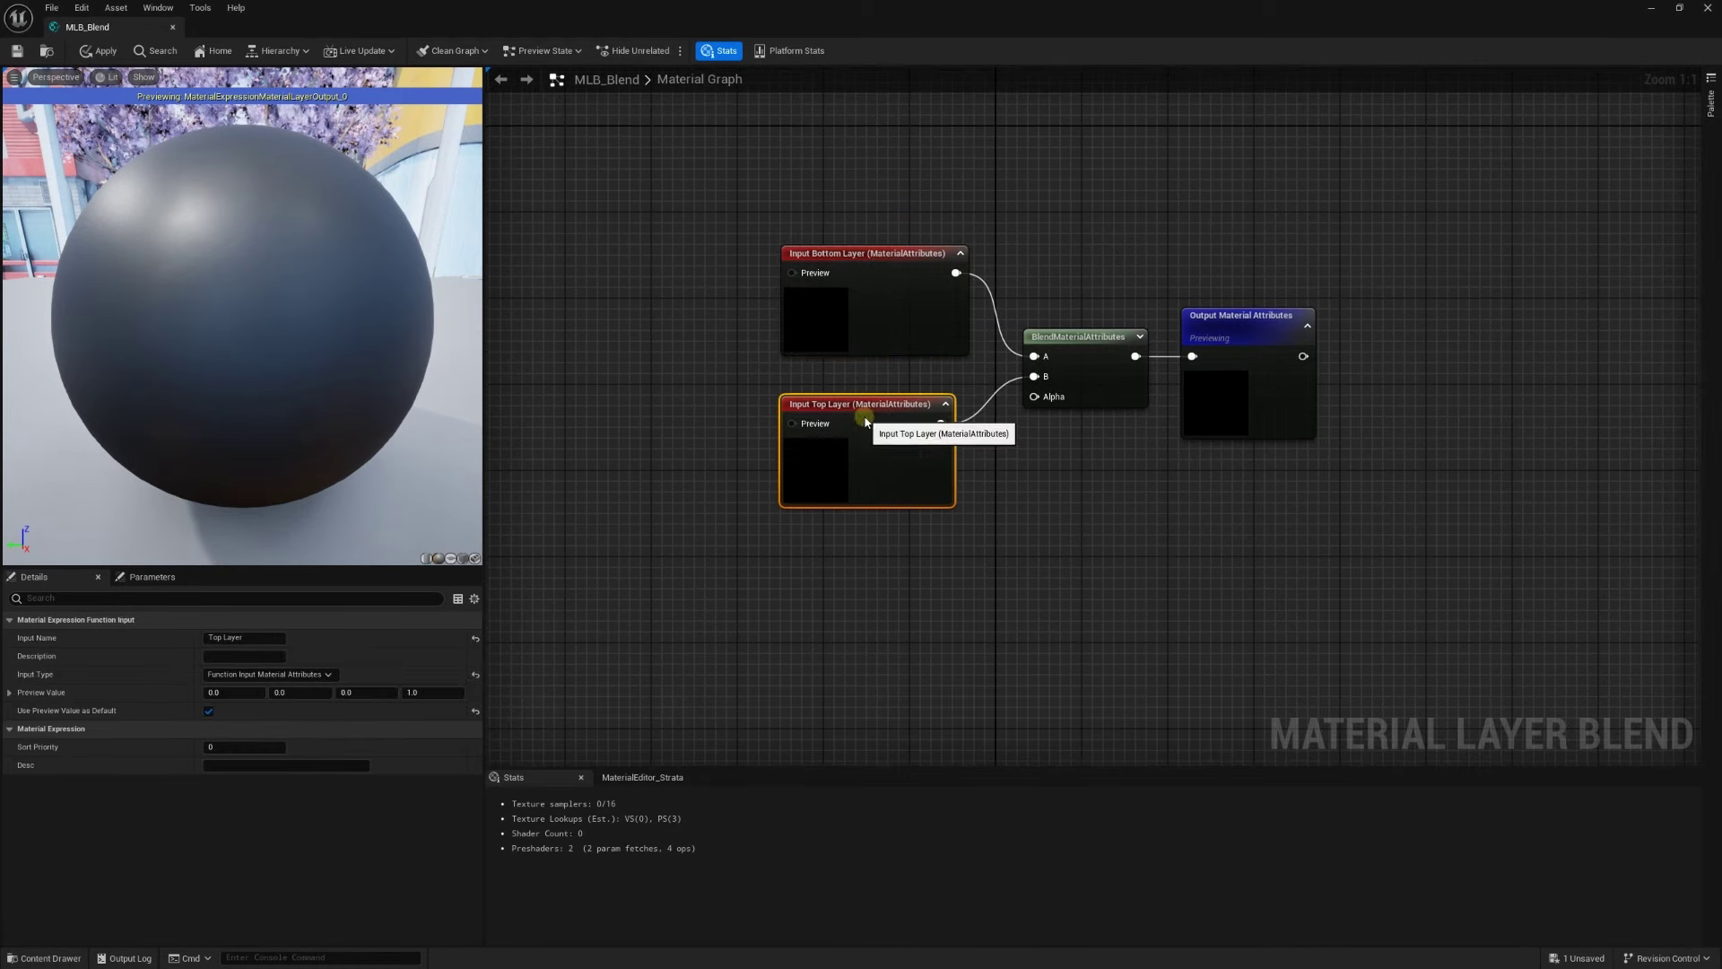
right_click_drag(938, 435, 865, 435)
right_click_drag(1197, 365, 1103, 382)
left_click(1103, 381)
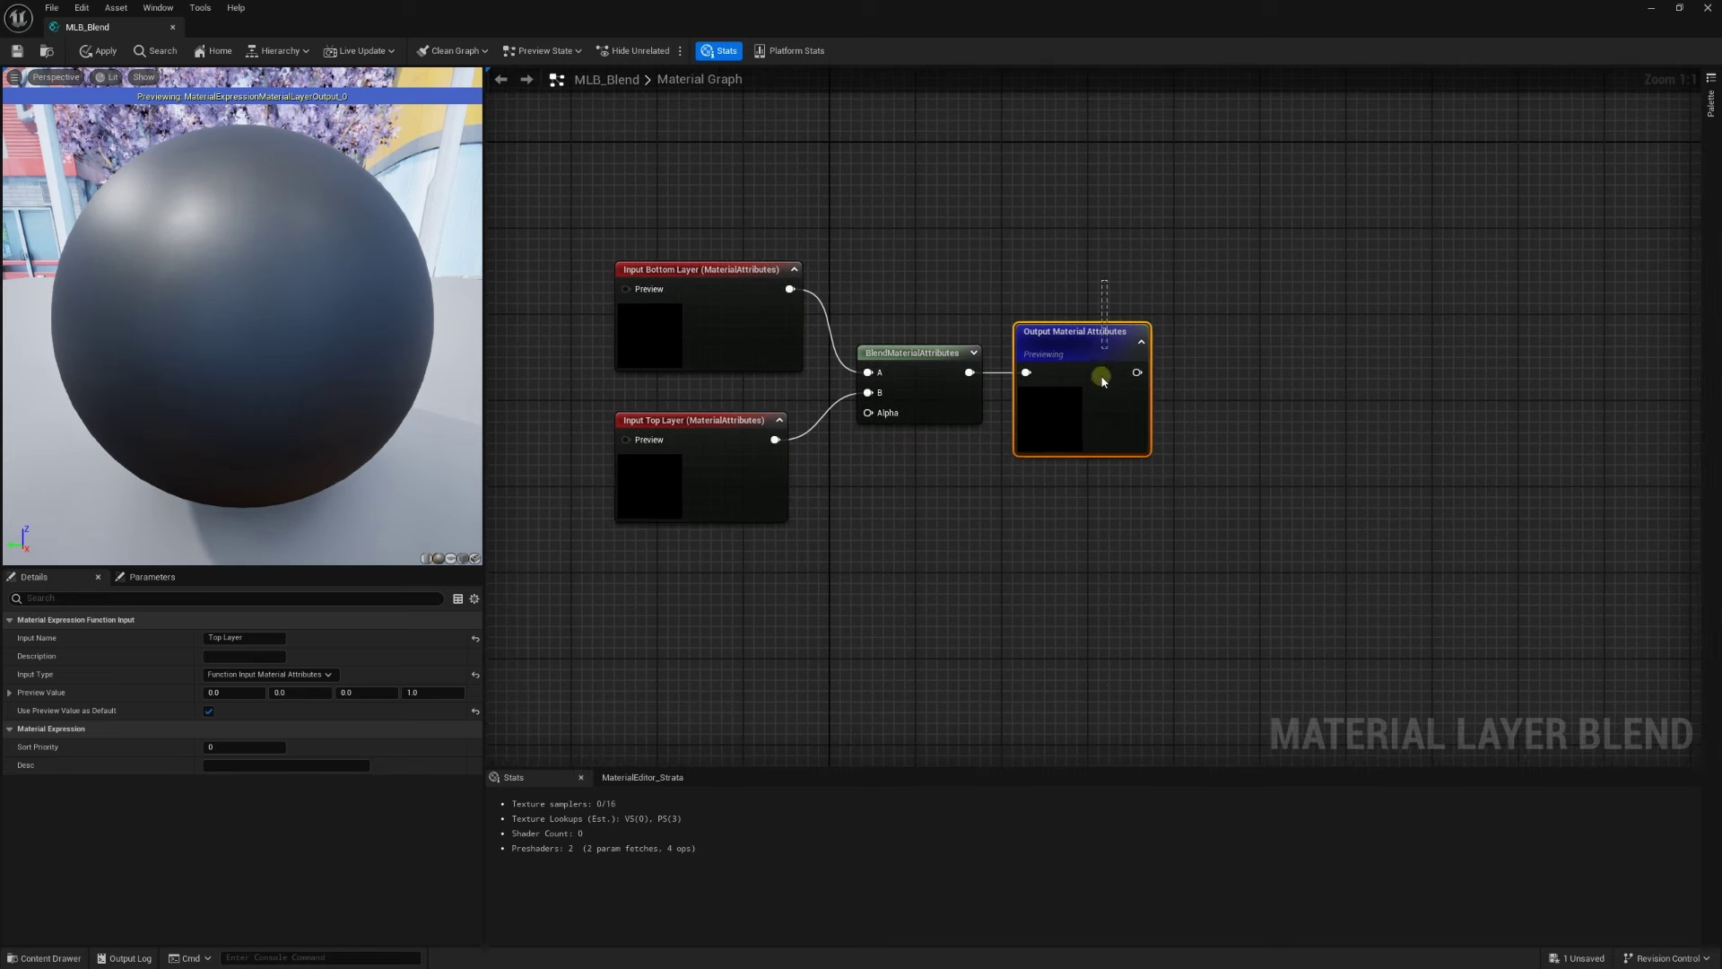
left_click_drag(1103, 381, 1247, 377)
Shift BlendMaterialAttributes slightly right and pan the graph up to free space below
left_click(992, 293)
right_click_drag(992, 293, 1032, 281)
left_click(1026, 343)
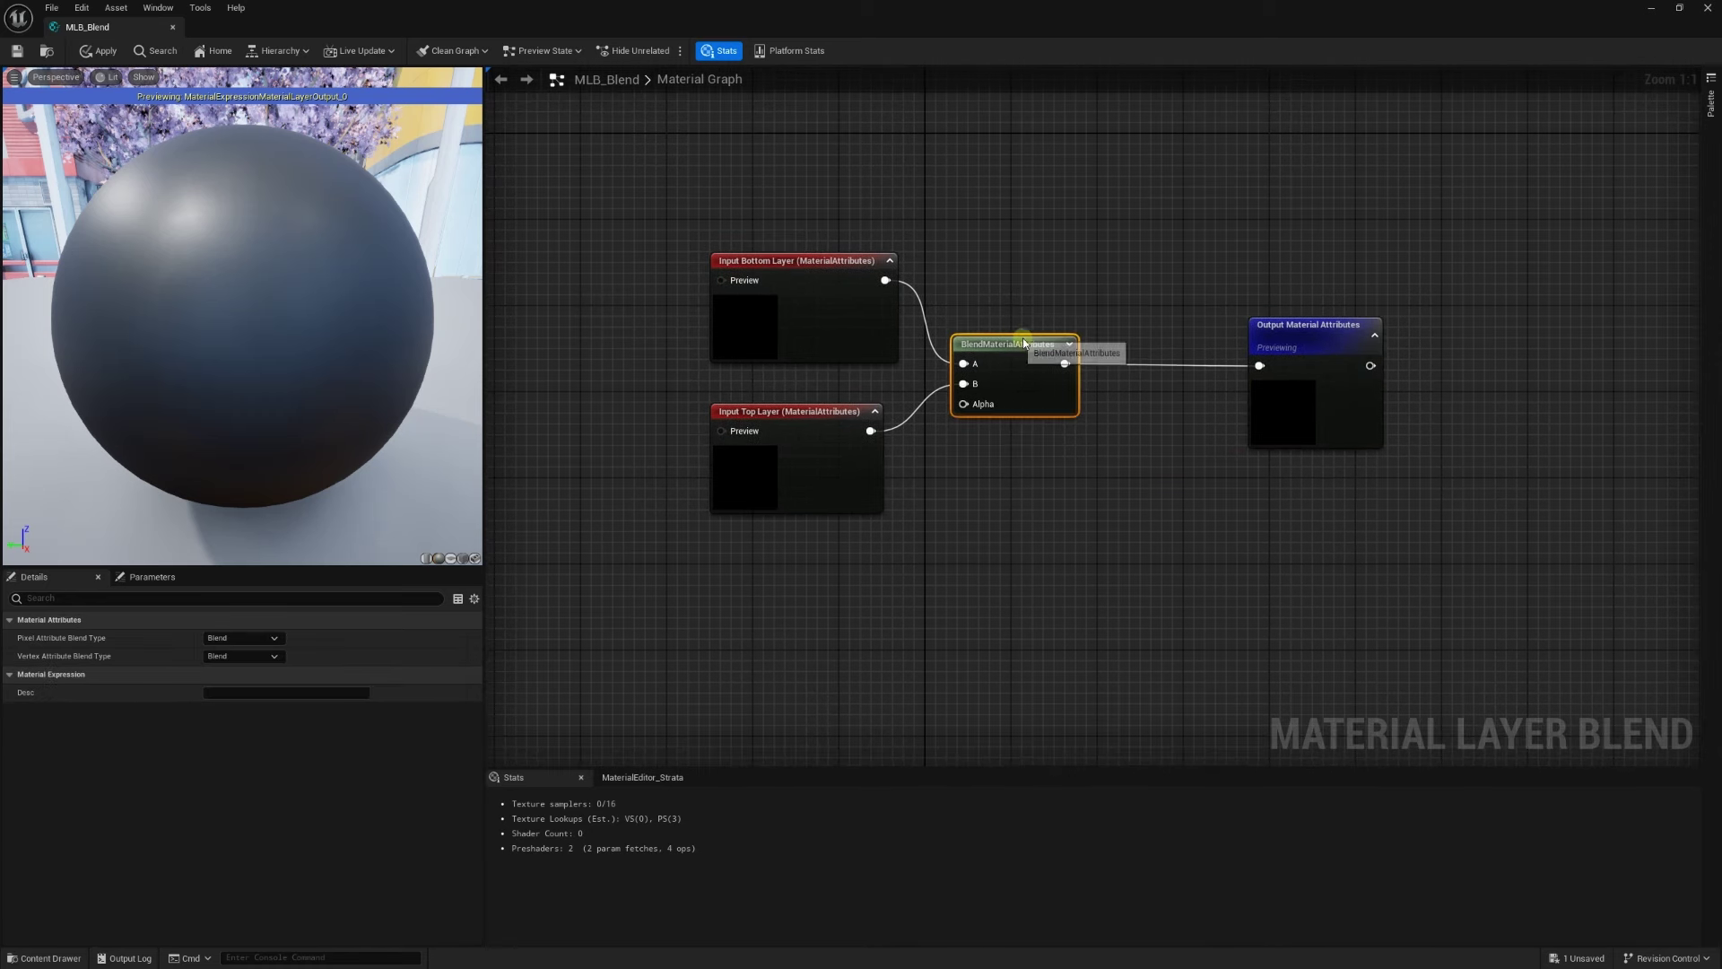
left_click_drag(1025, 343, 1052, 346)
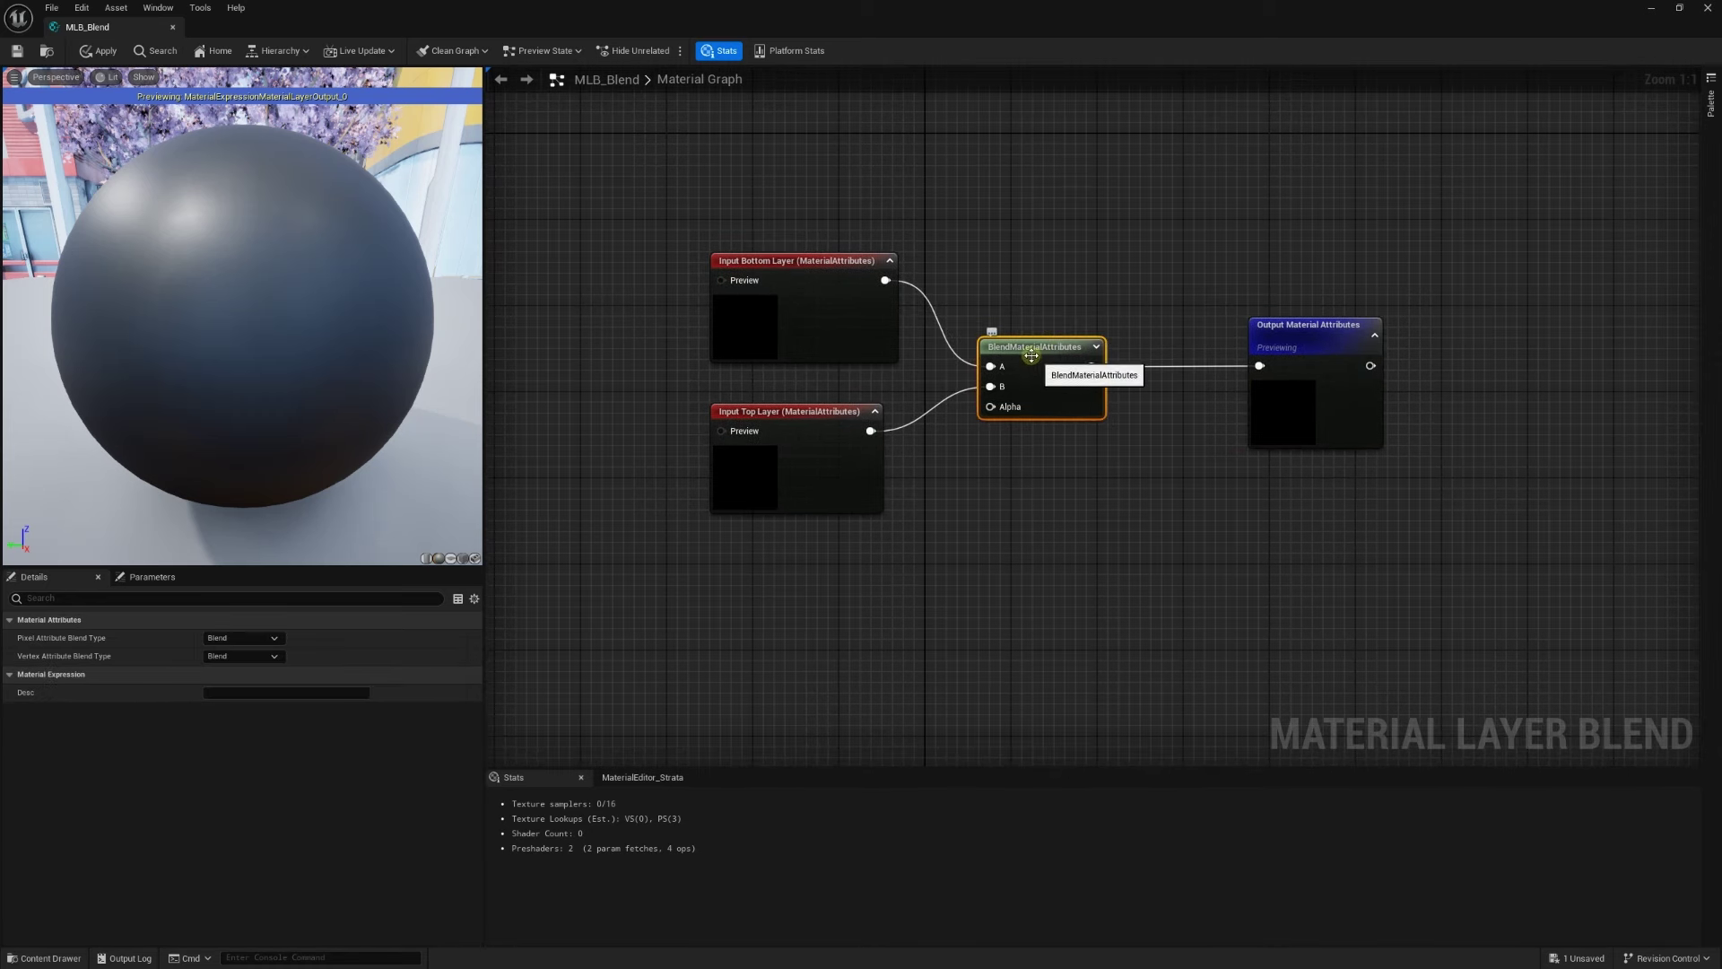
right_click_drag(1016, 349, 1054, 335)
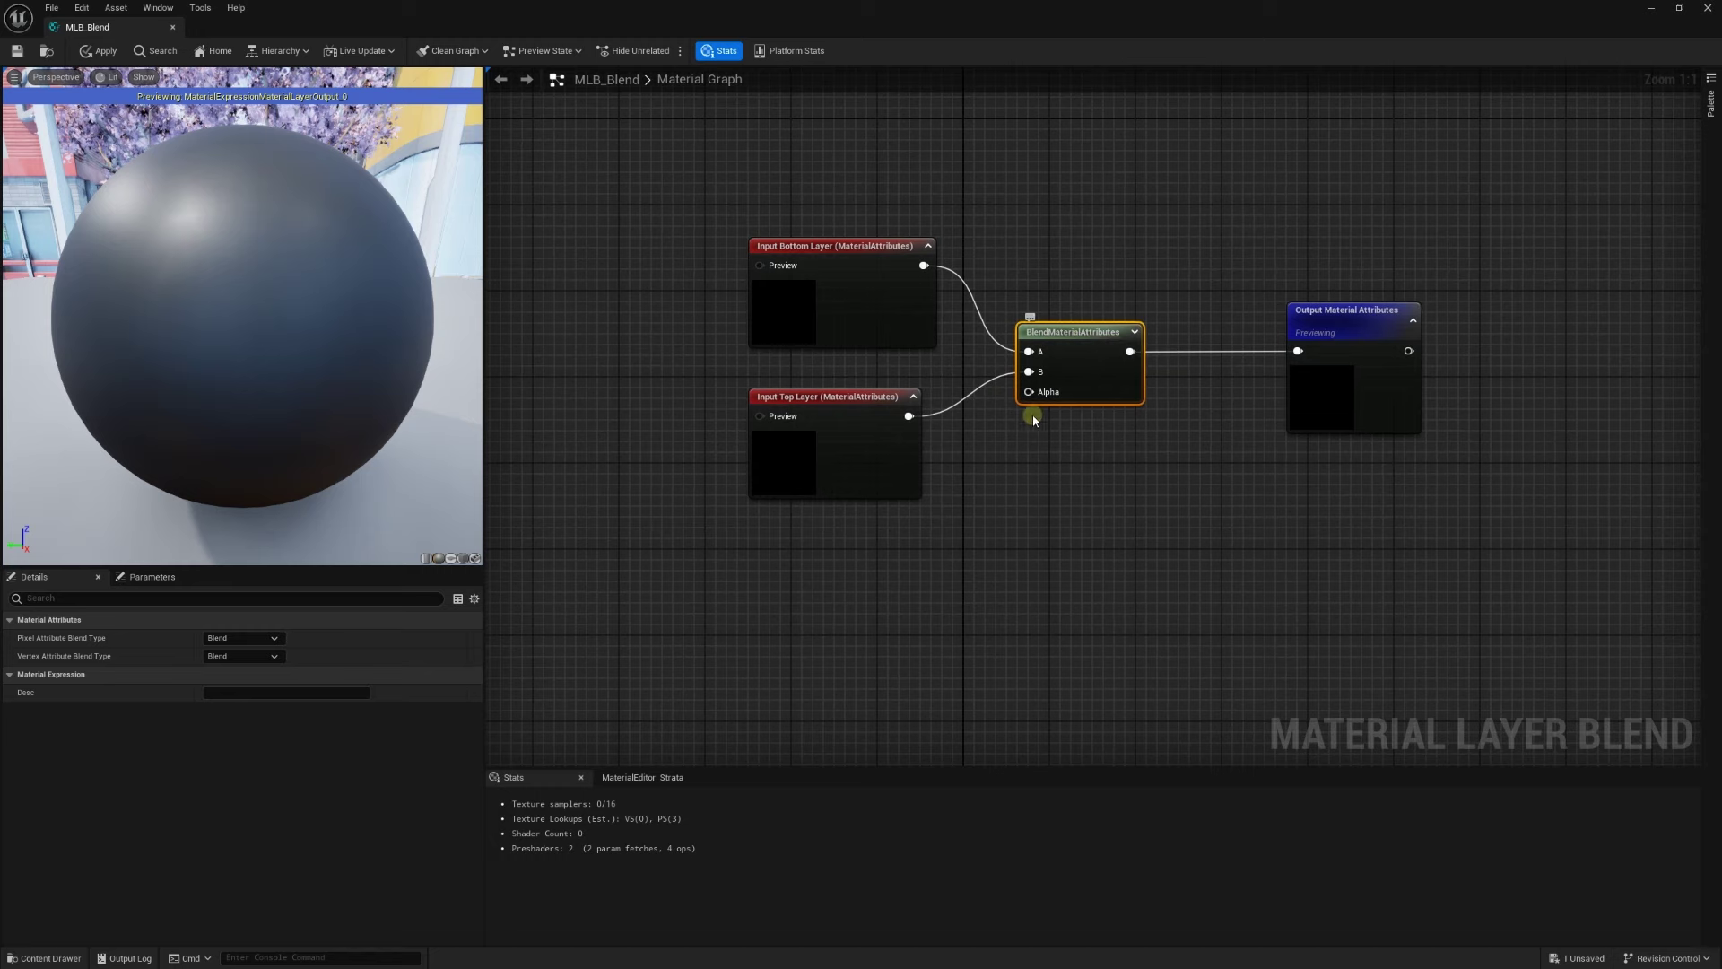
left_click_drag(587, 181, 1539, 579)
left_click(1326, 576)
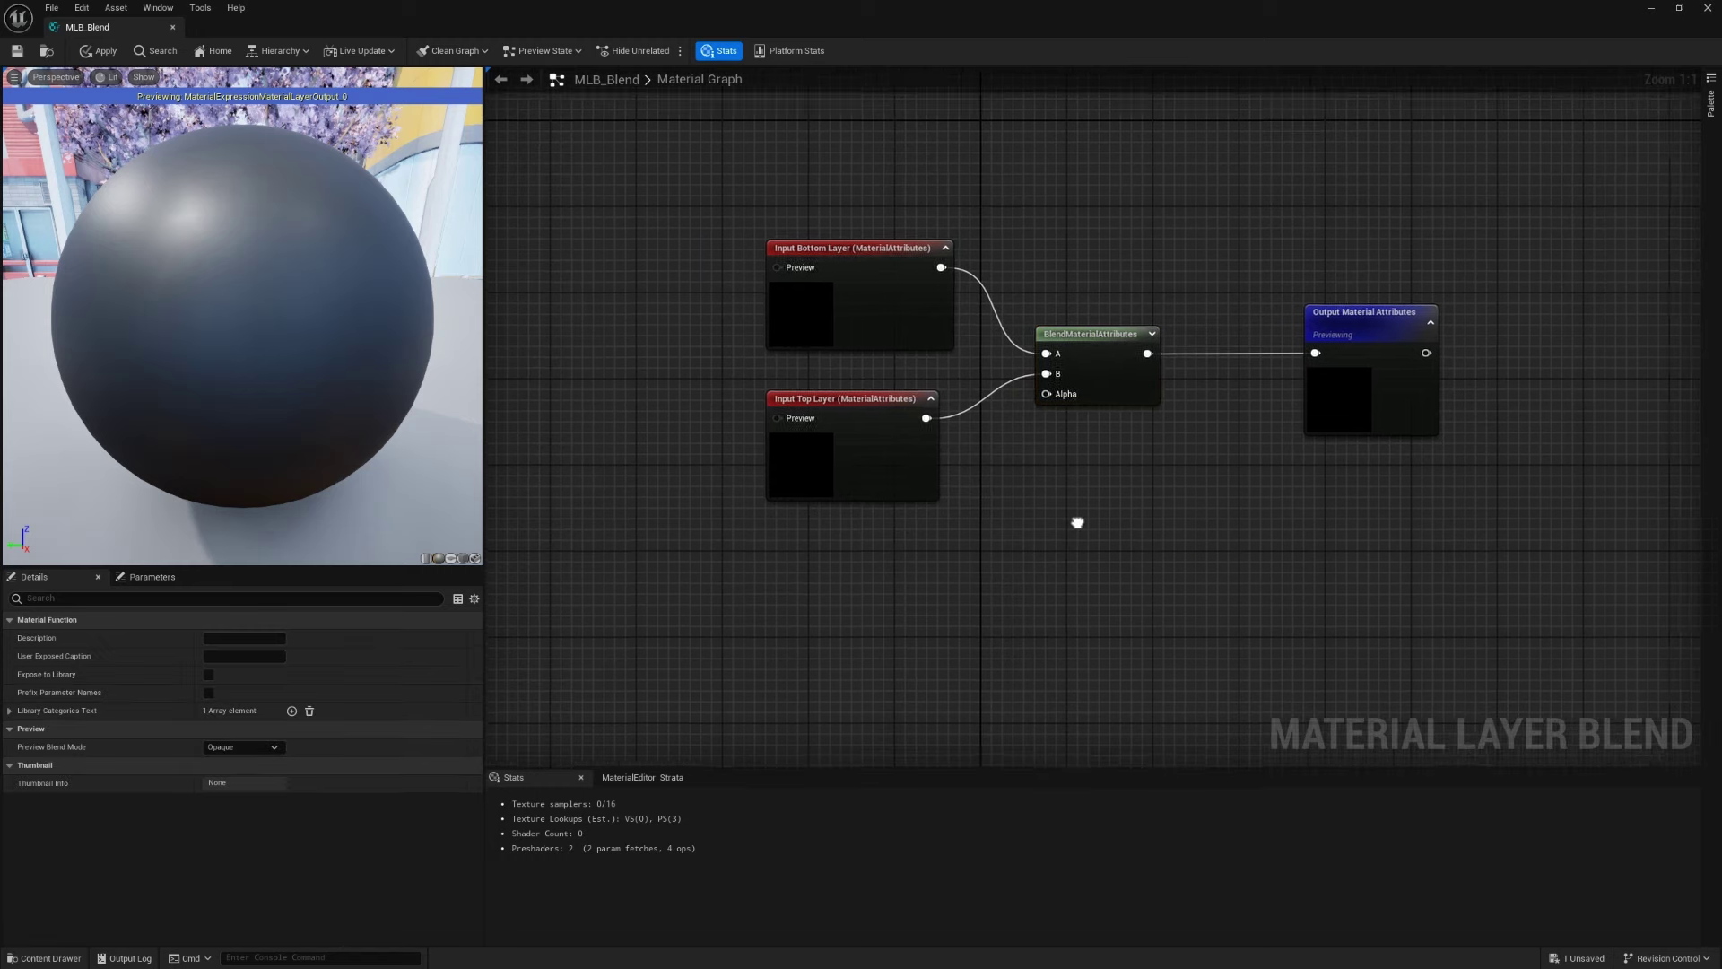
right_click_drag(1093, 522, 1209, 502)
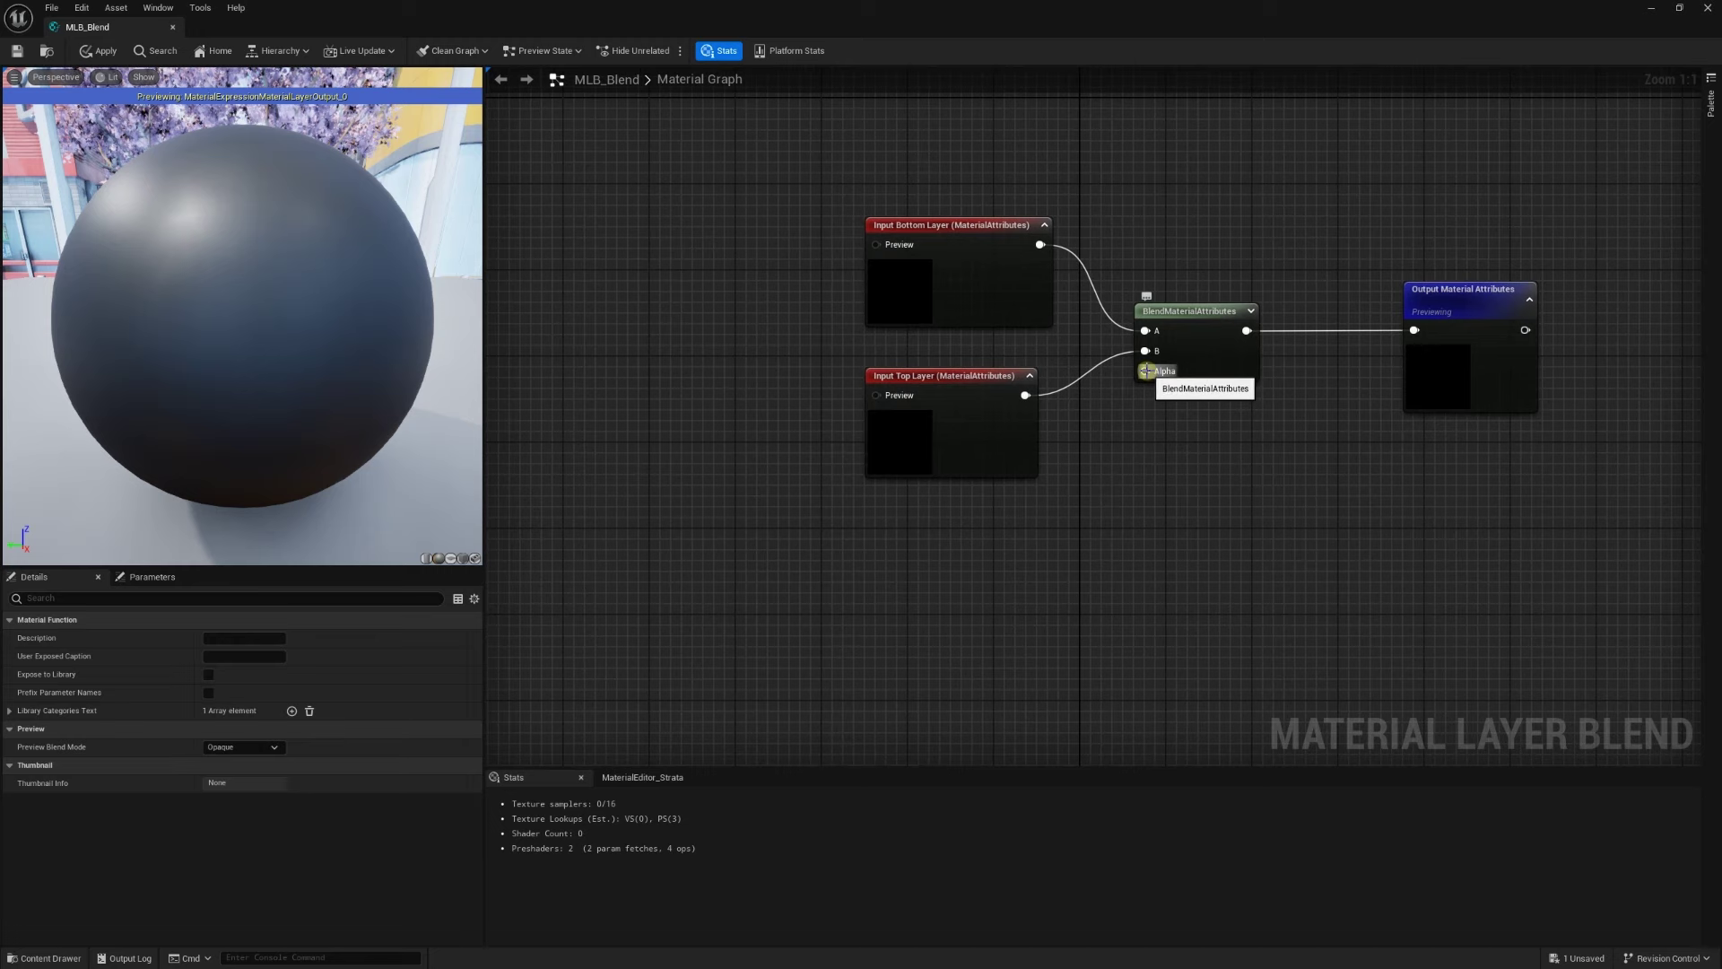
right_click_drag(1095, 484, 1139, 364)
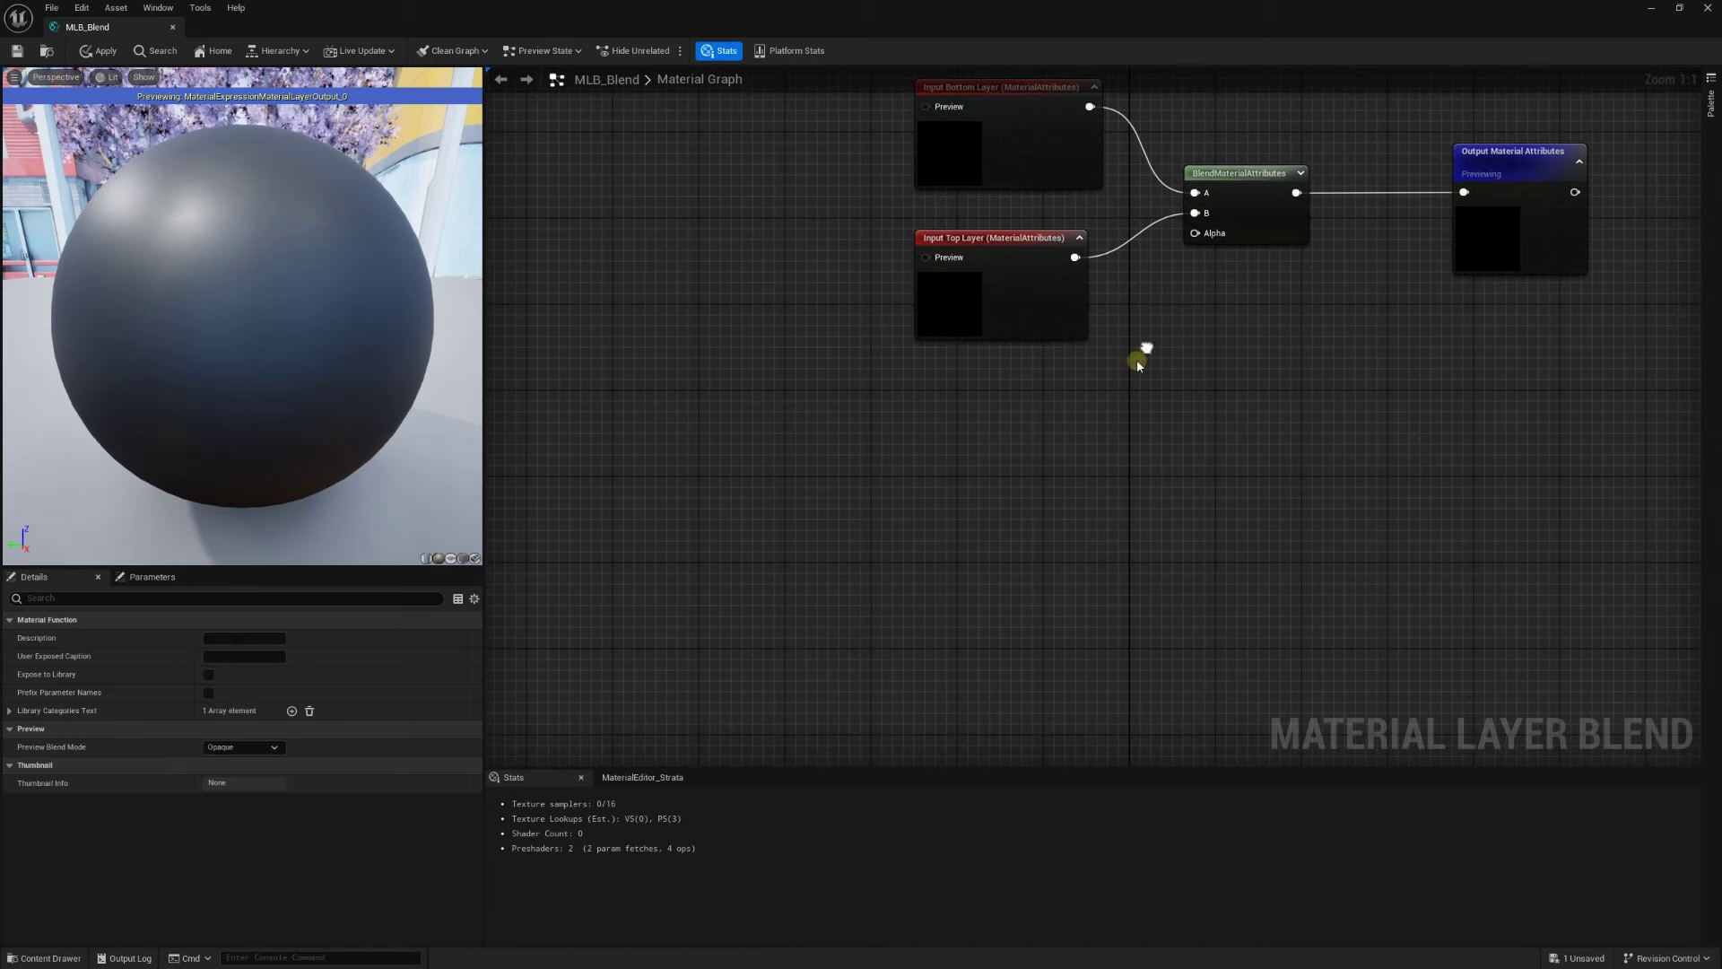
Add a BoundingBoxBased_0-1_UVW node to the graph and position it
right_click(954, 531)
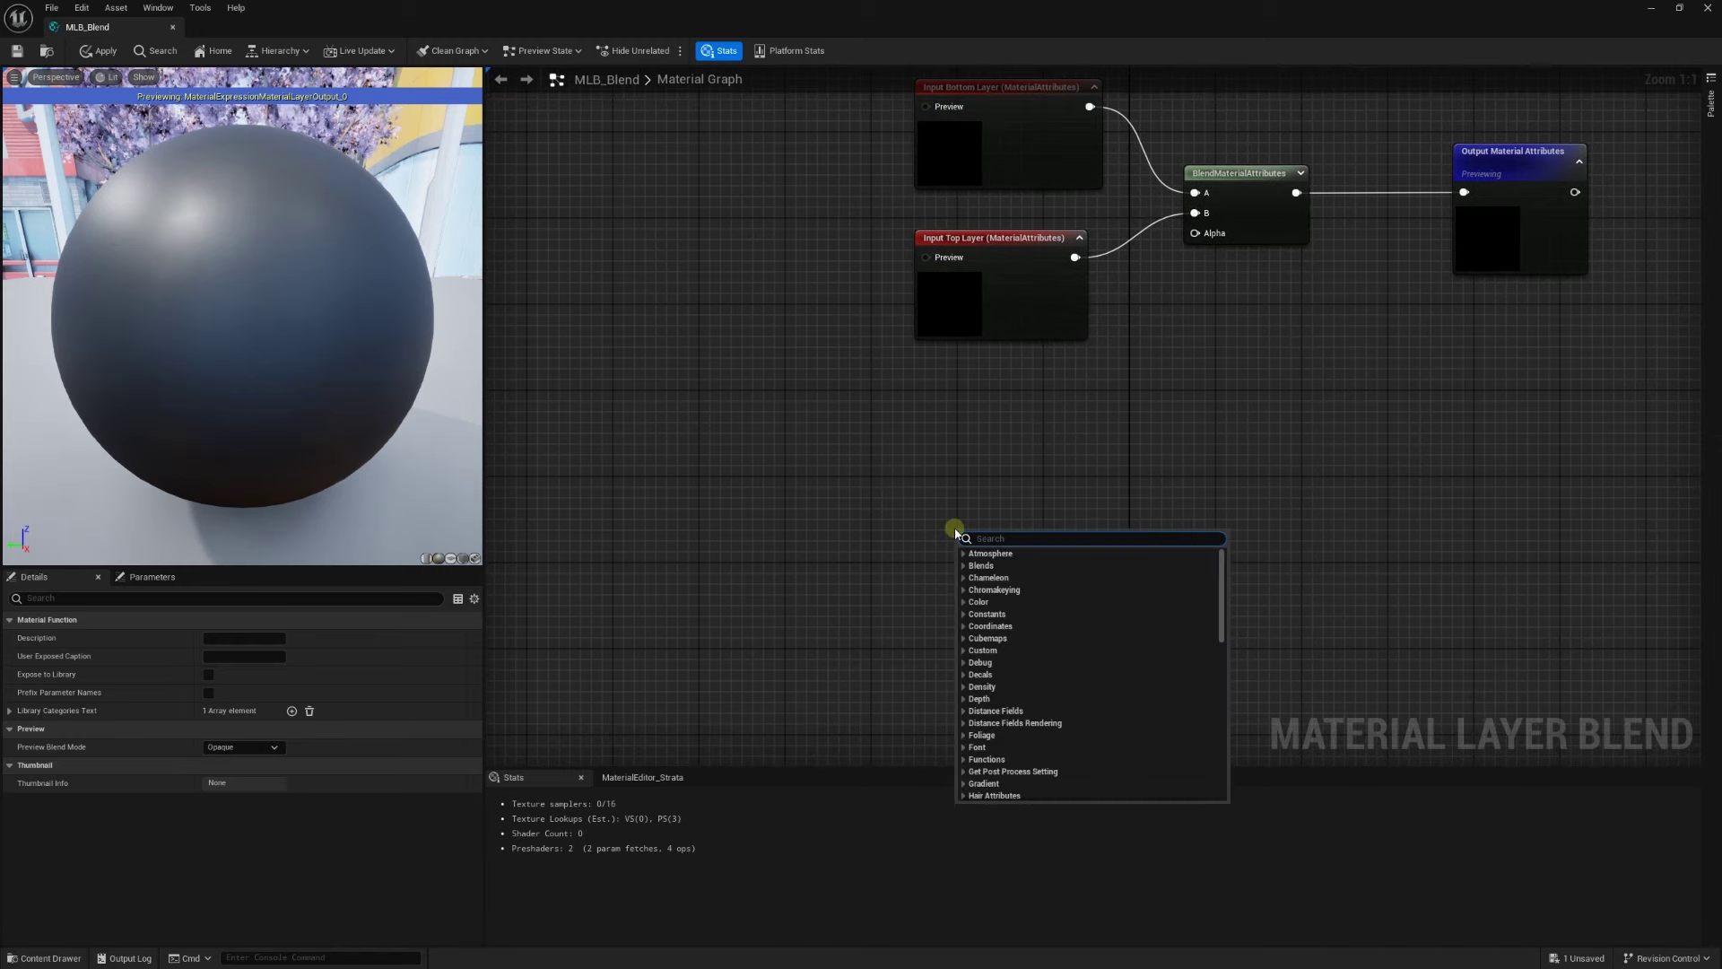
type("bounding")
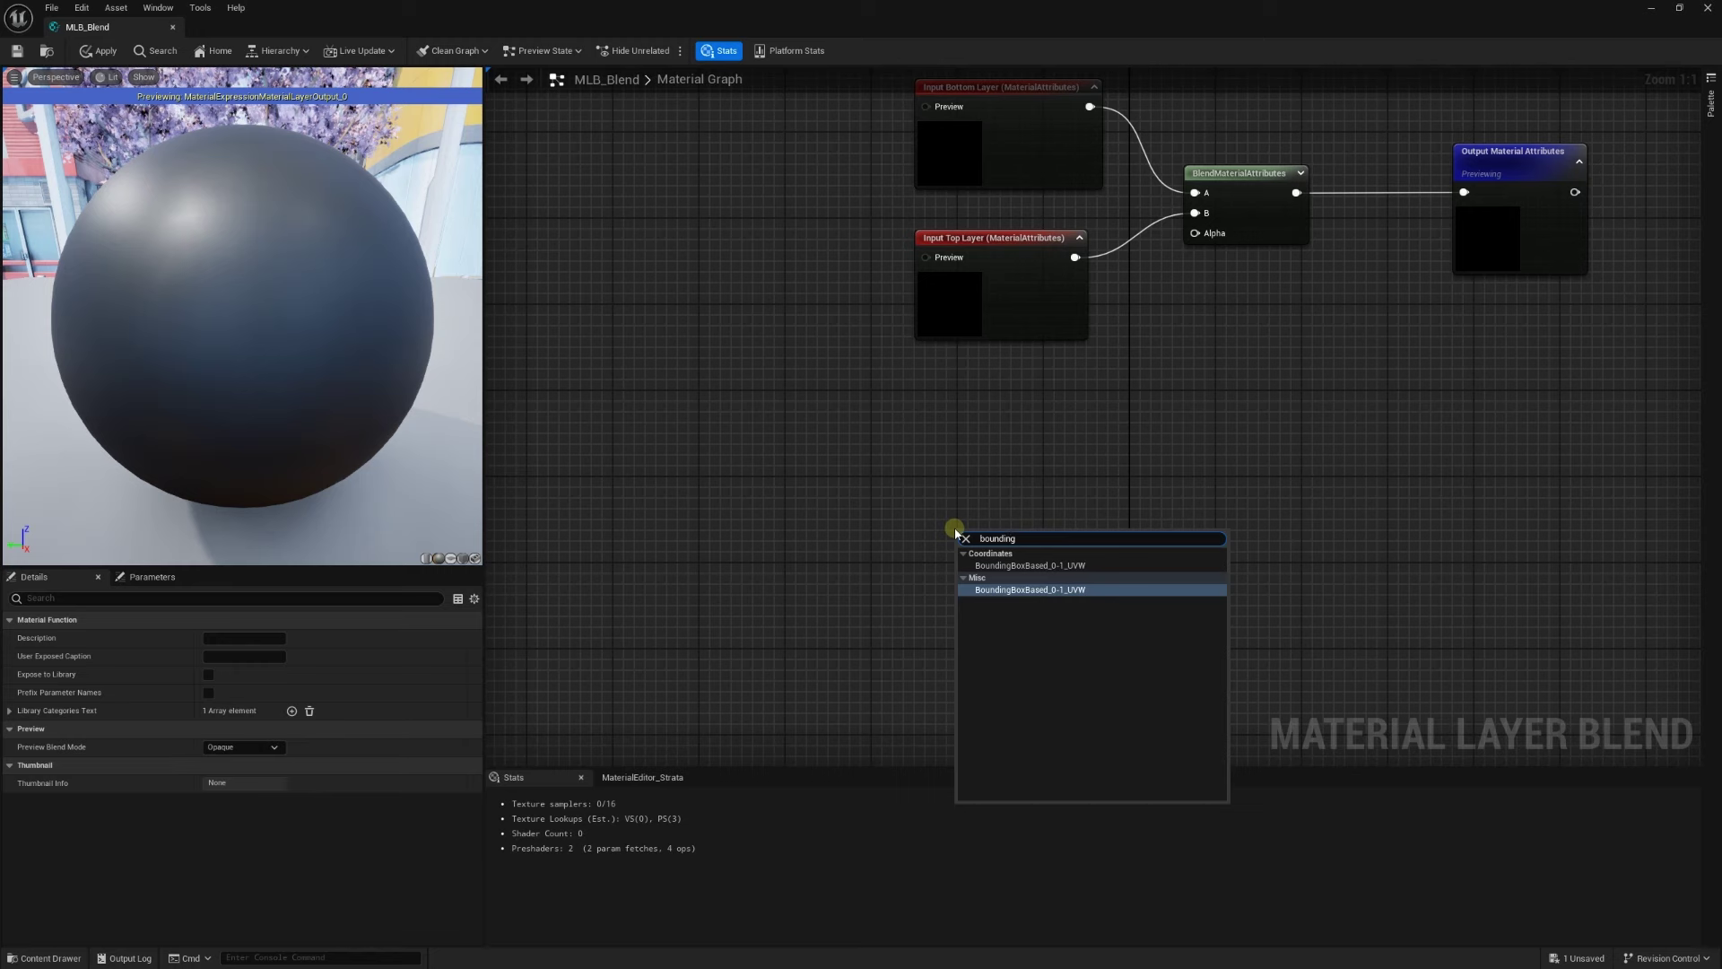
key("Return")
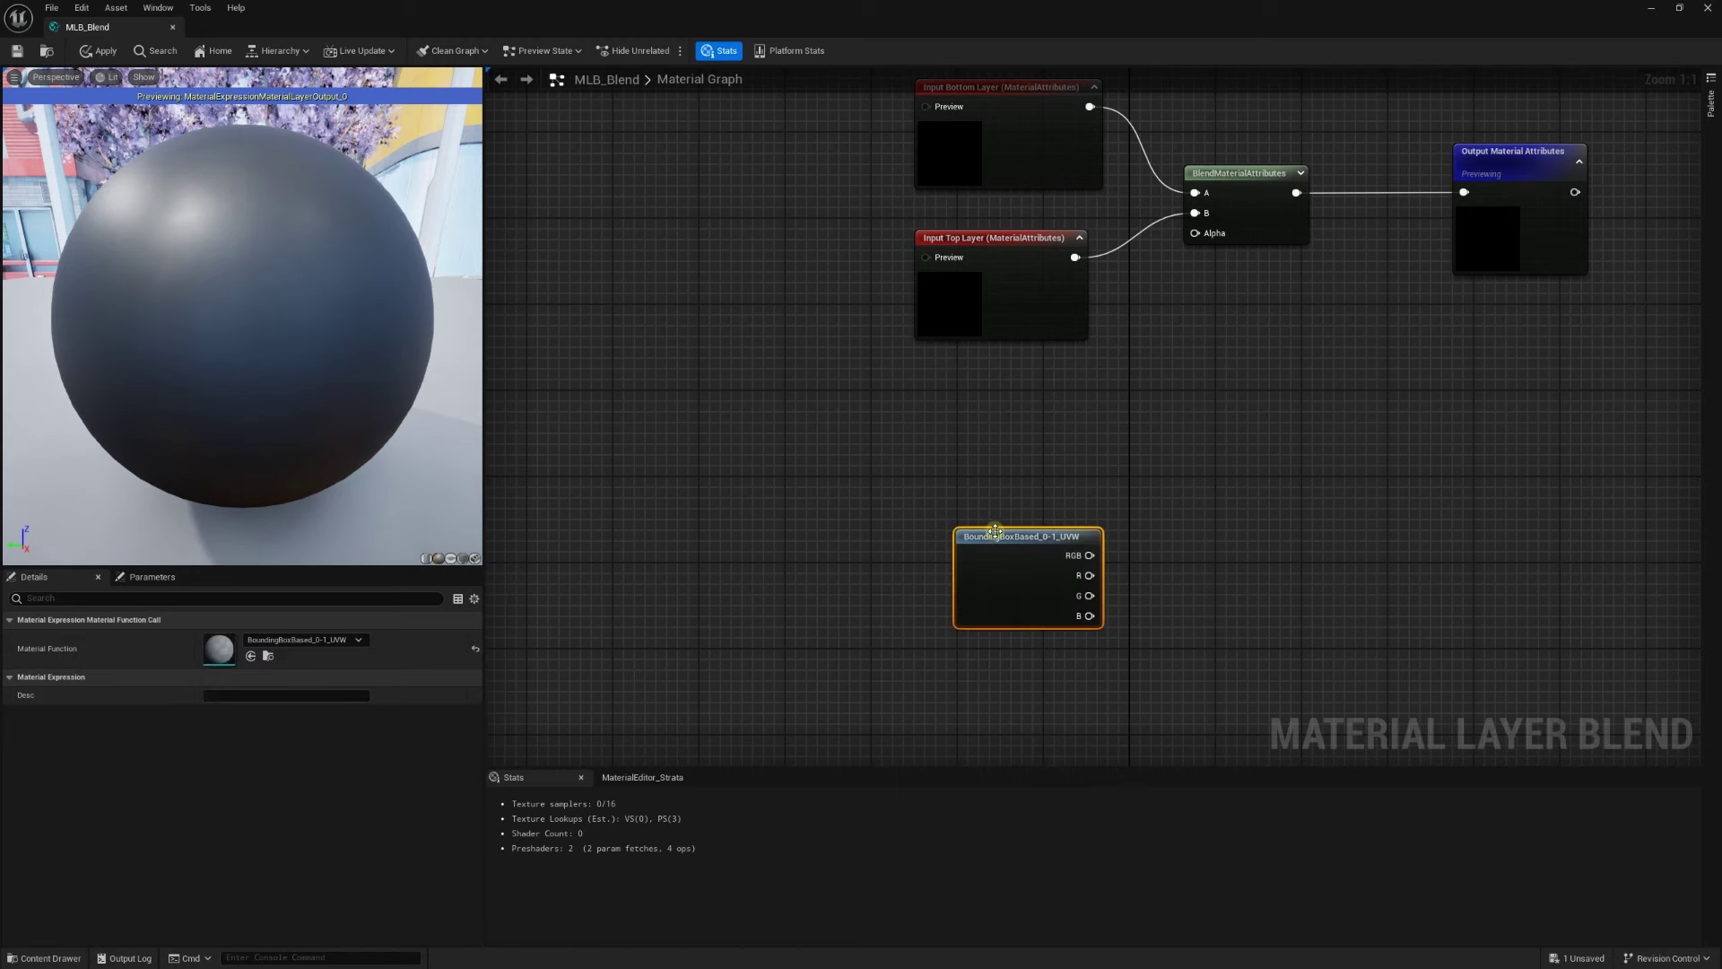
left_click_drag(994, 531, 933, 449)
right_click_drag(1057, 442, 879, 406)
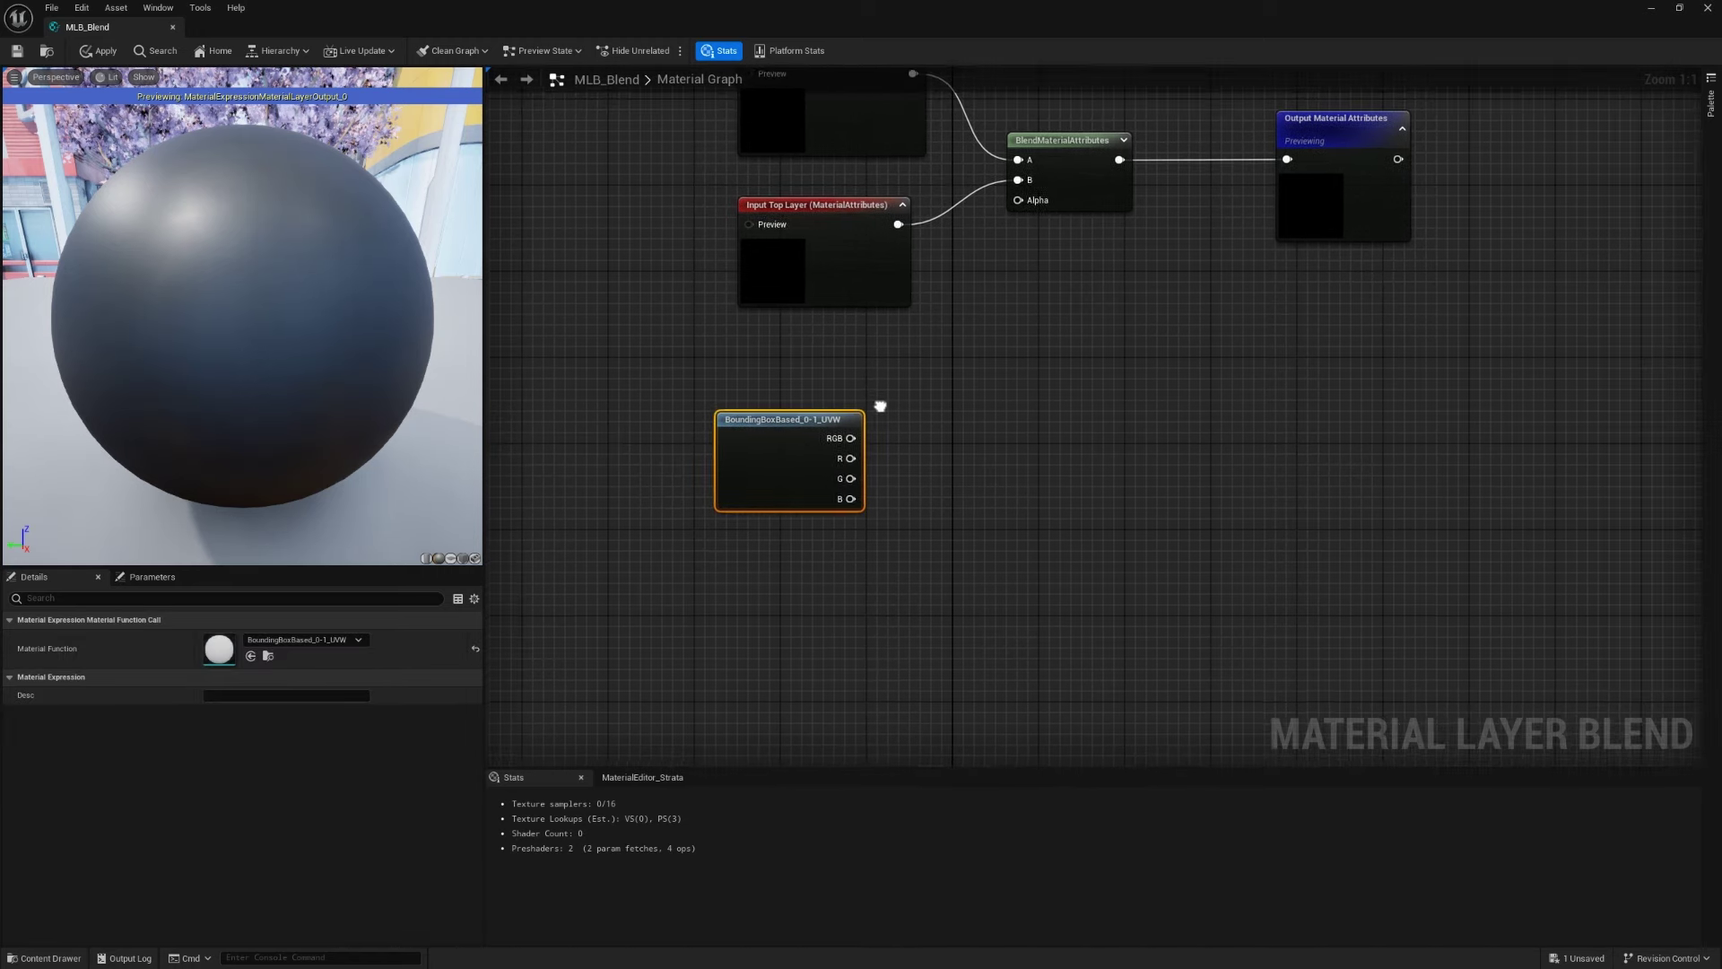
right_click_drag(878, 500, 912, 484)
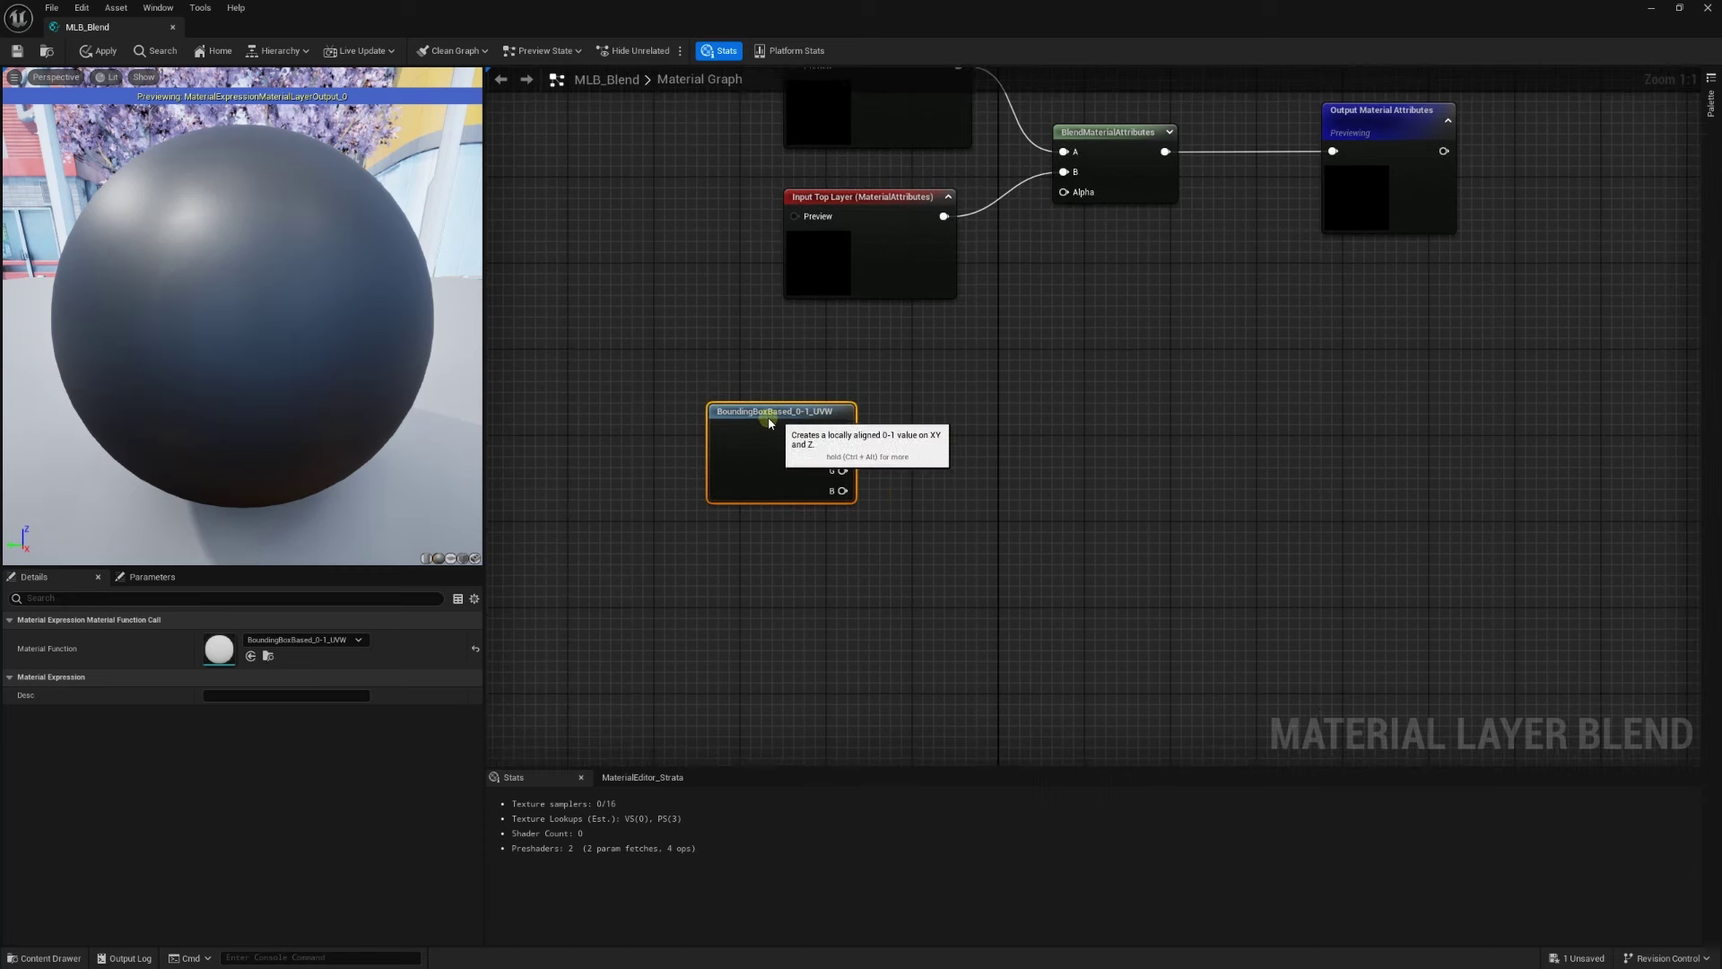
left_click_drag(770, 423, 758, 423)
Add an Add node and wire the bounding box's B output into it
left_click(896, 435)
left_click_drag(940, 432, 946, 459)
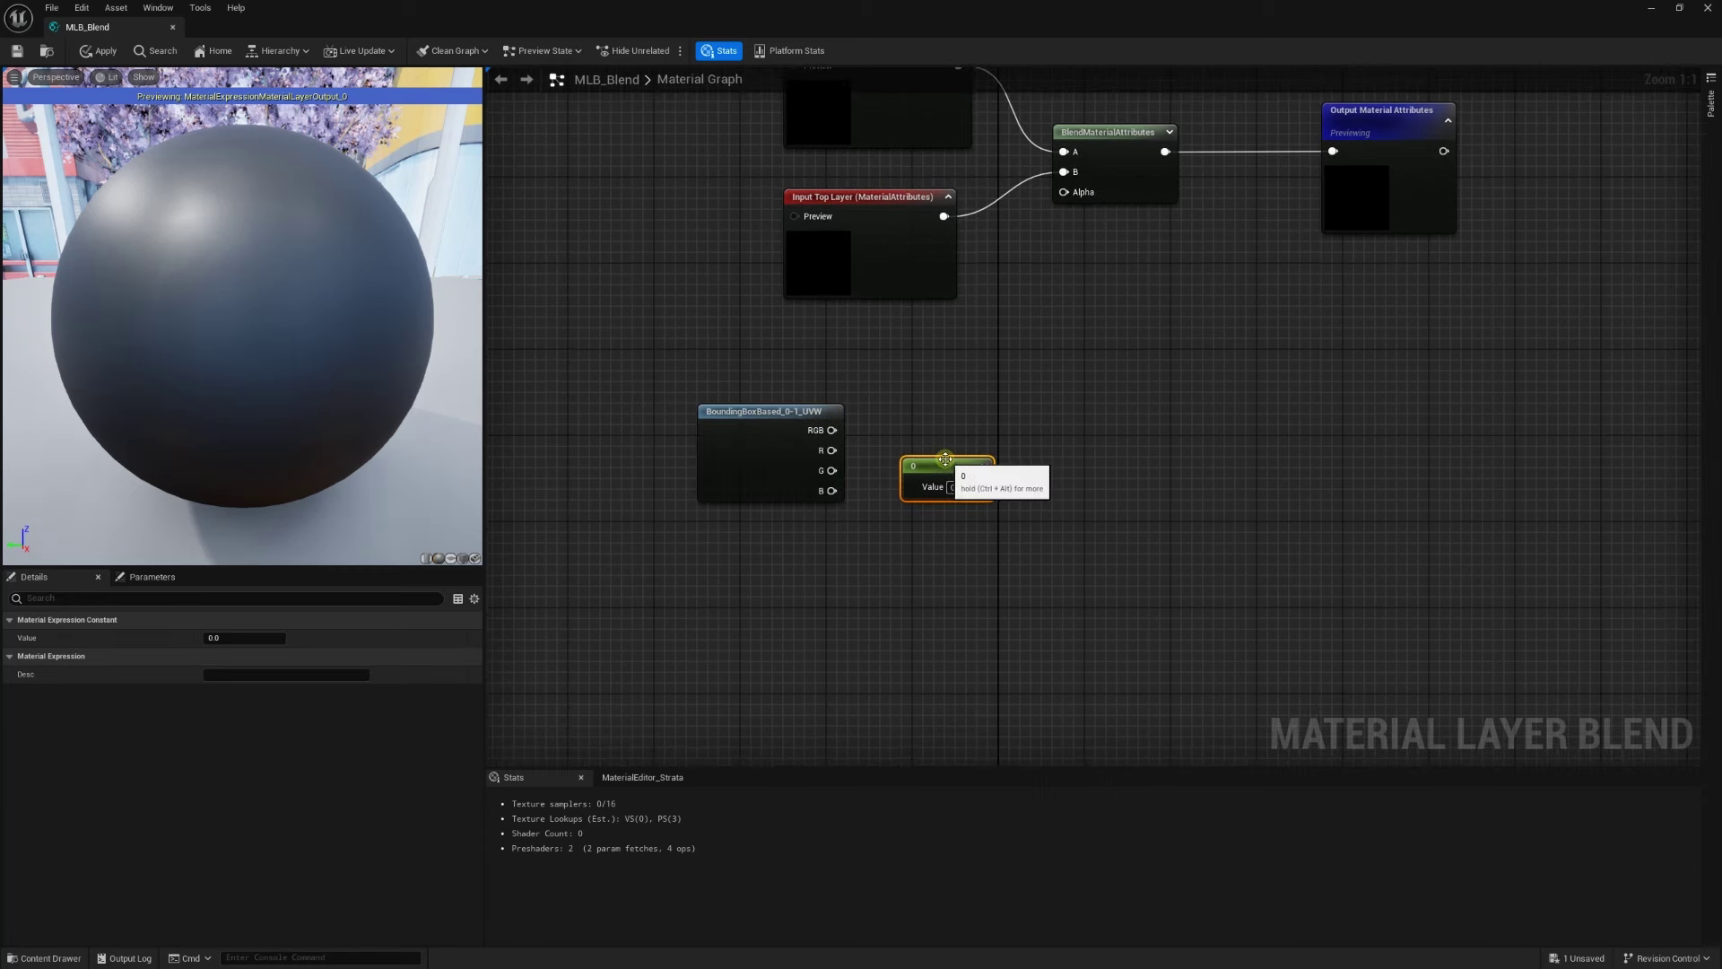
key("Delete")
left_click(923, 470)
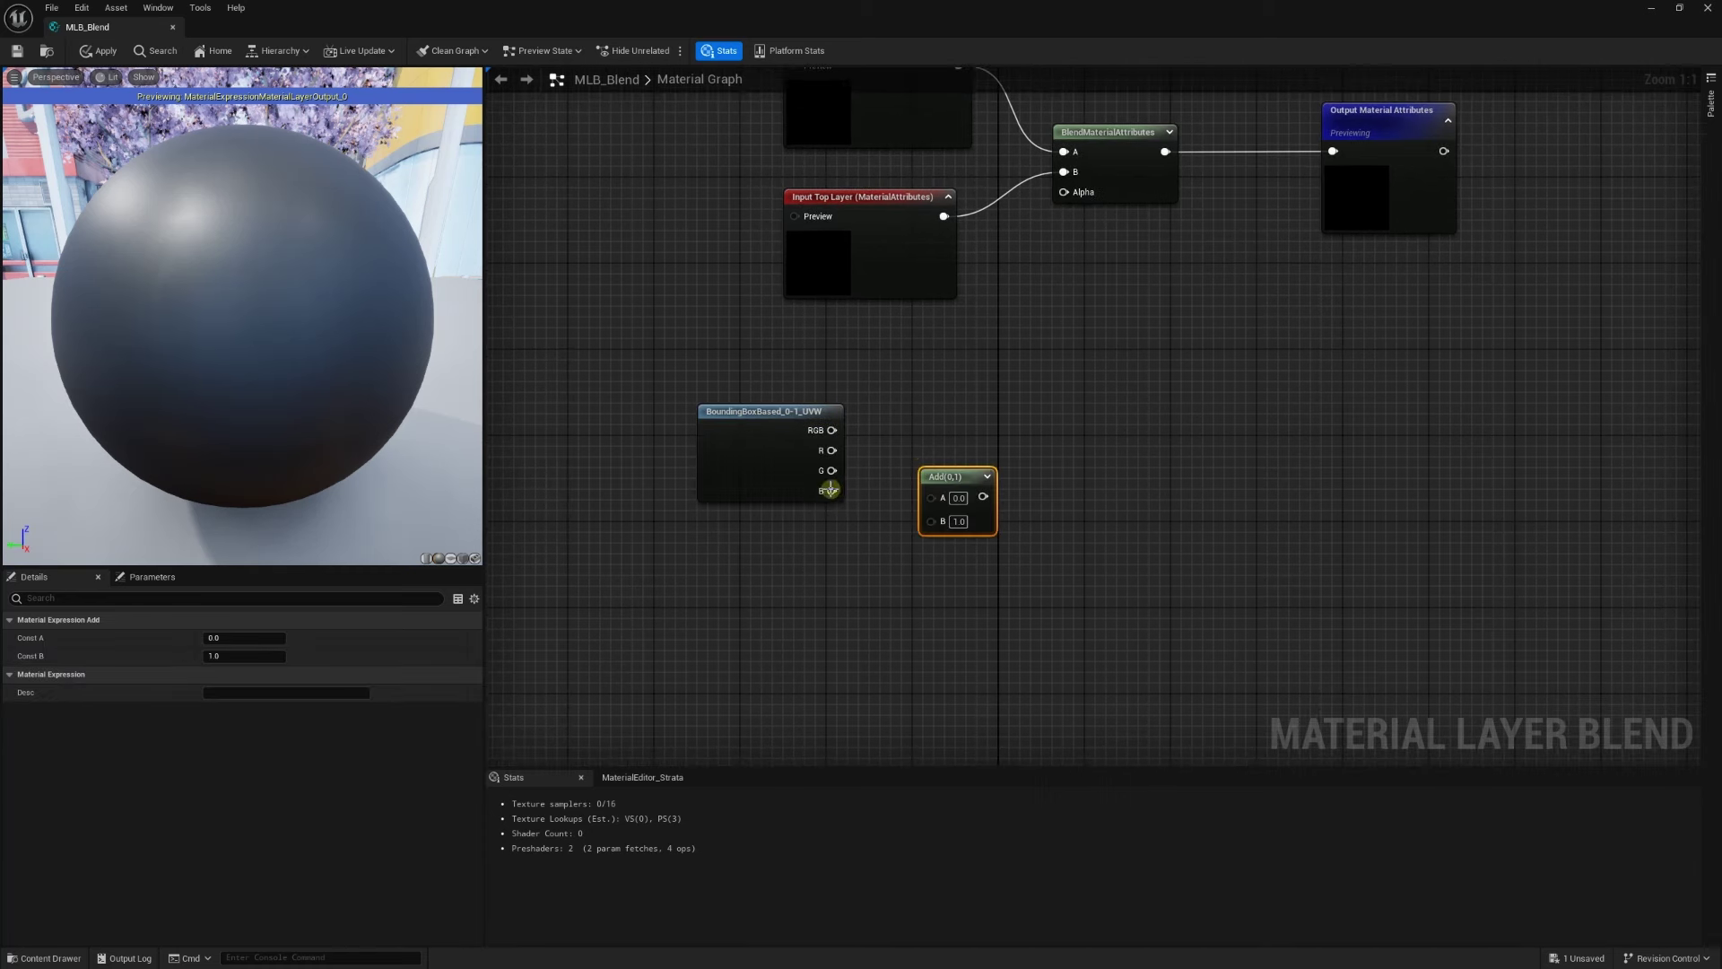
mouse_move(832, 491)
left_mouse_down()
mouse_move(869, 543)
mouse_move(932, 520)
left_mouse_up()
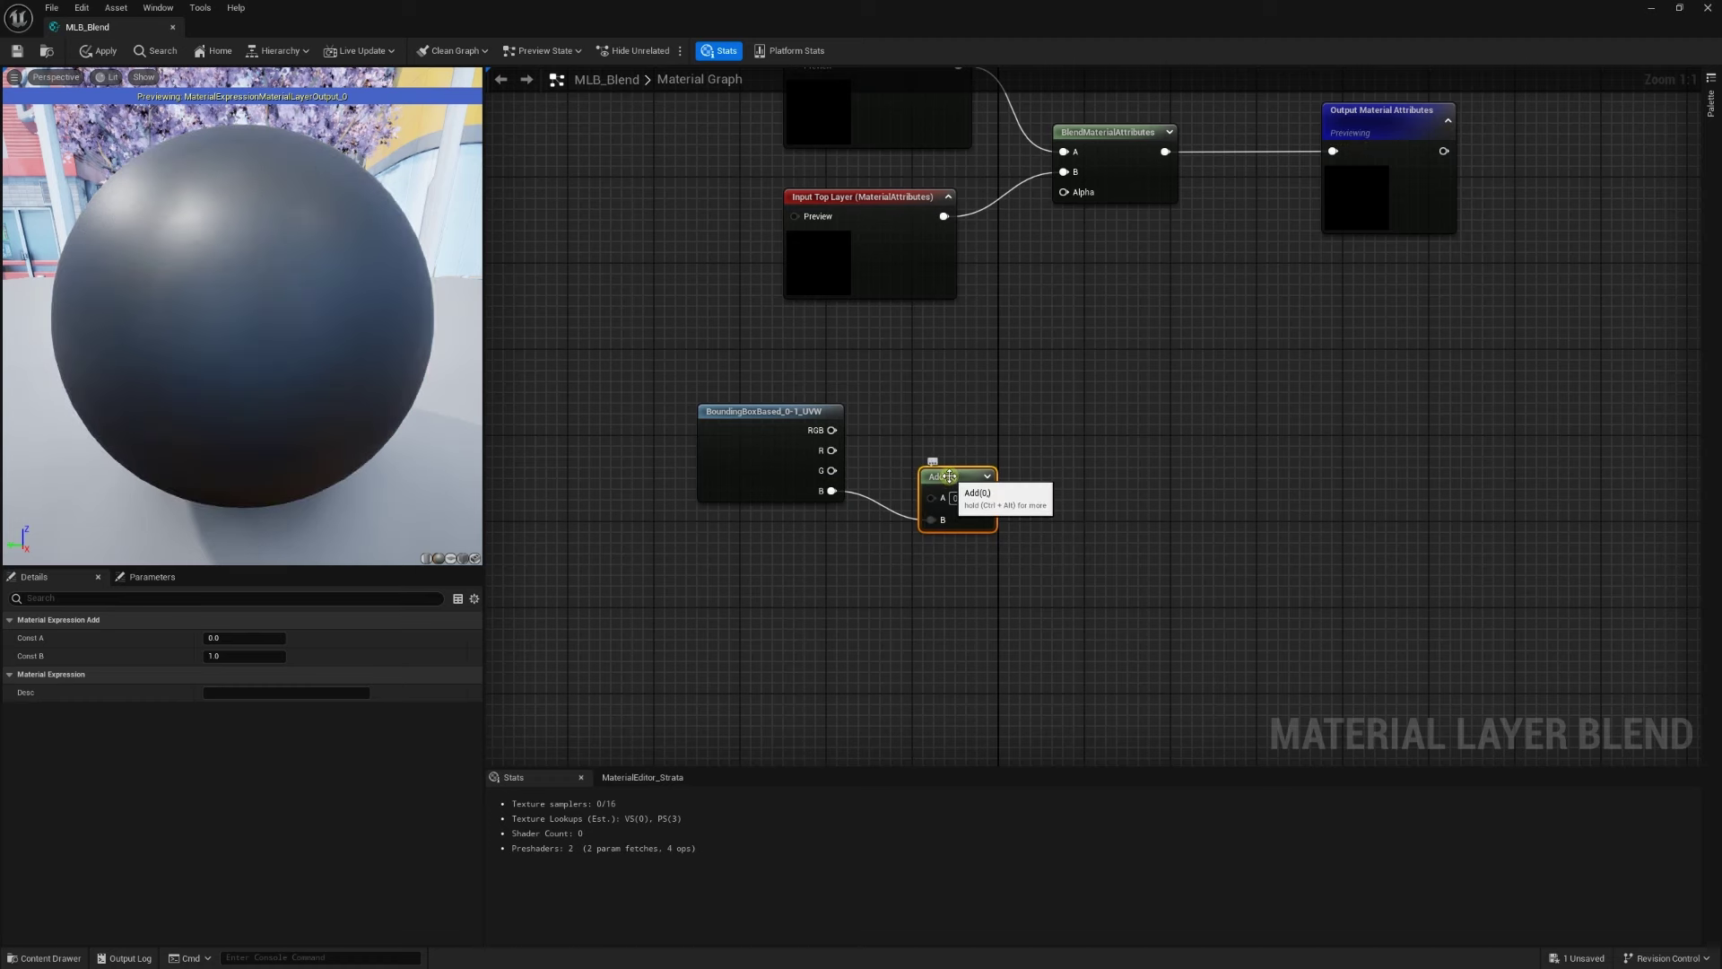
Preview the Add node's output on the sphere and orbit to inspect it
right_click(951, 482)
left_click(1002, 512)
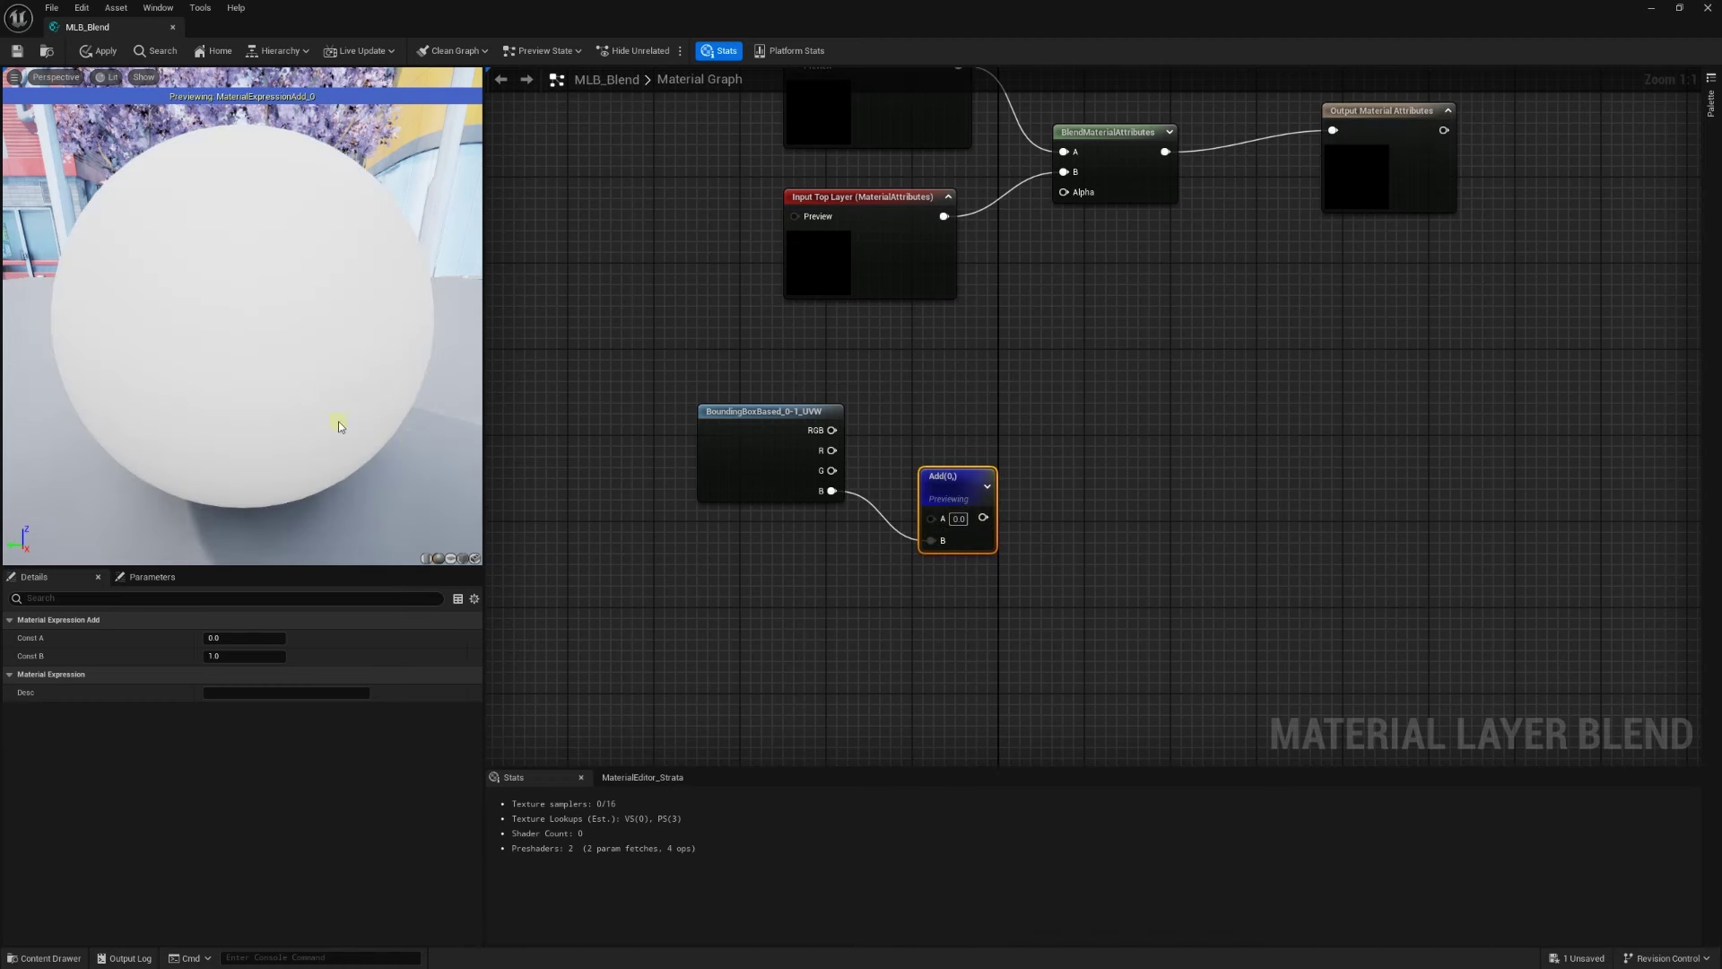
mouse_move(337, 422)
left_mouse_down()
mouse_move(296, 394)
mouse_move(222, 243)
left_mouse_up()
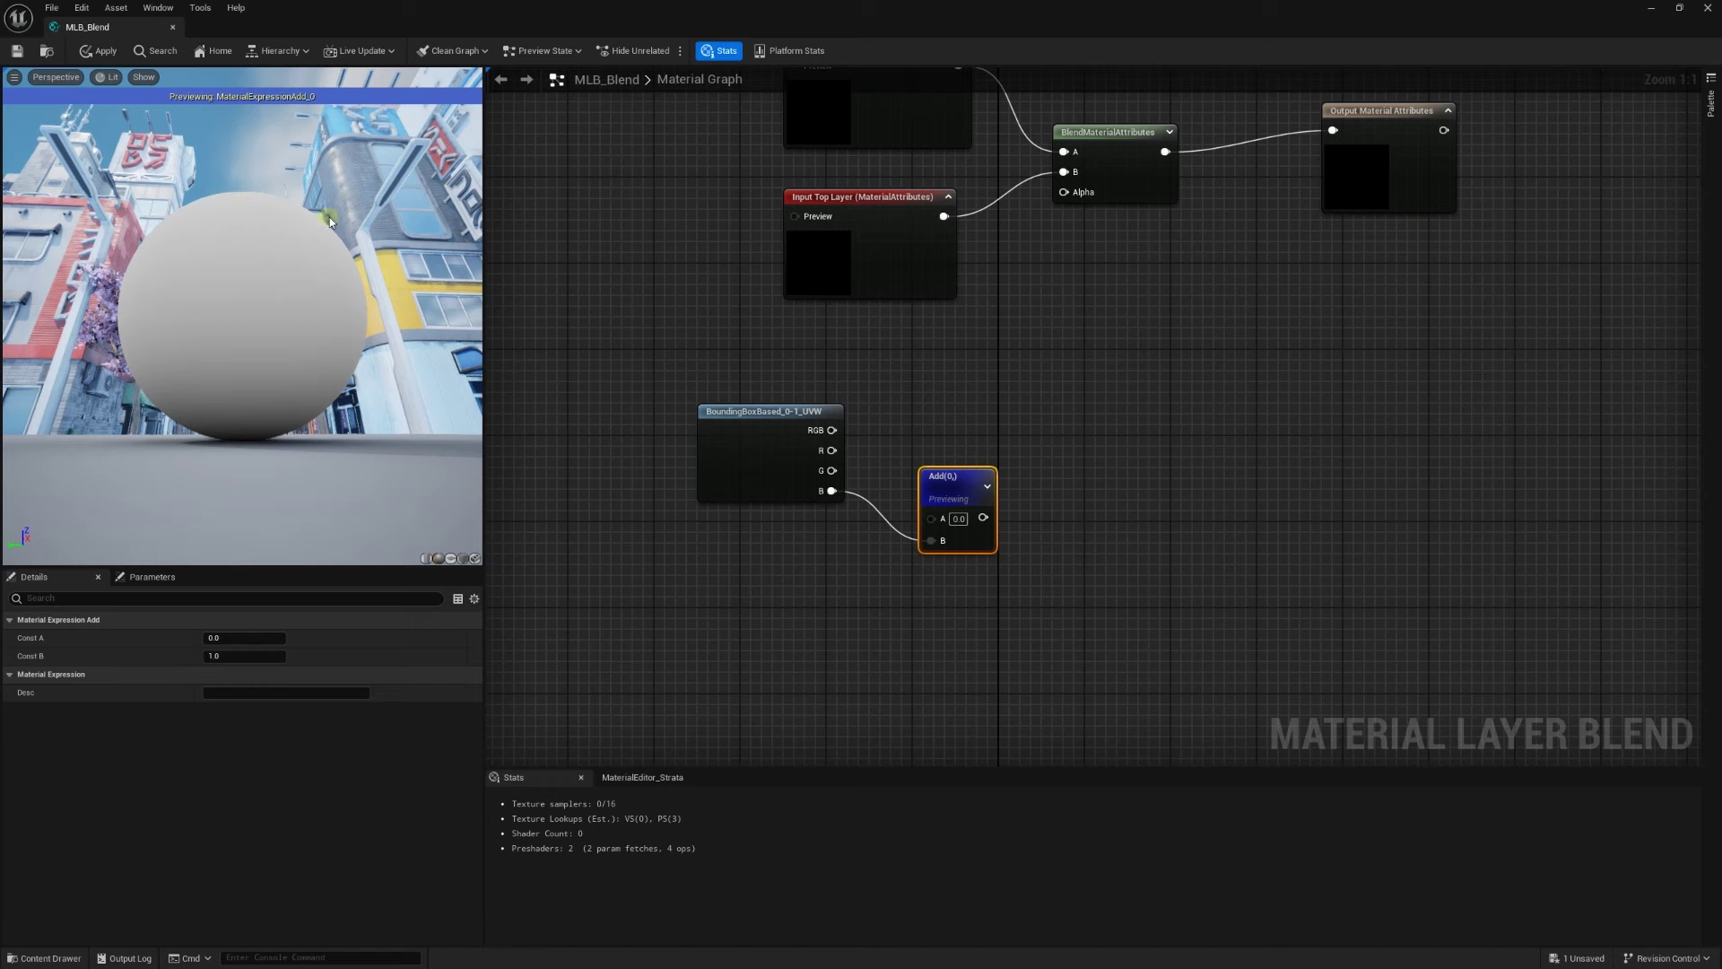
right_click_drag(723, 304, 770, 377)
Delete the Add node and reposition the bounding-box node
left_click(772, 547)
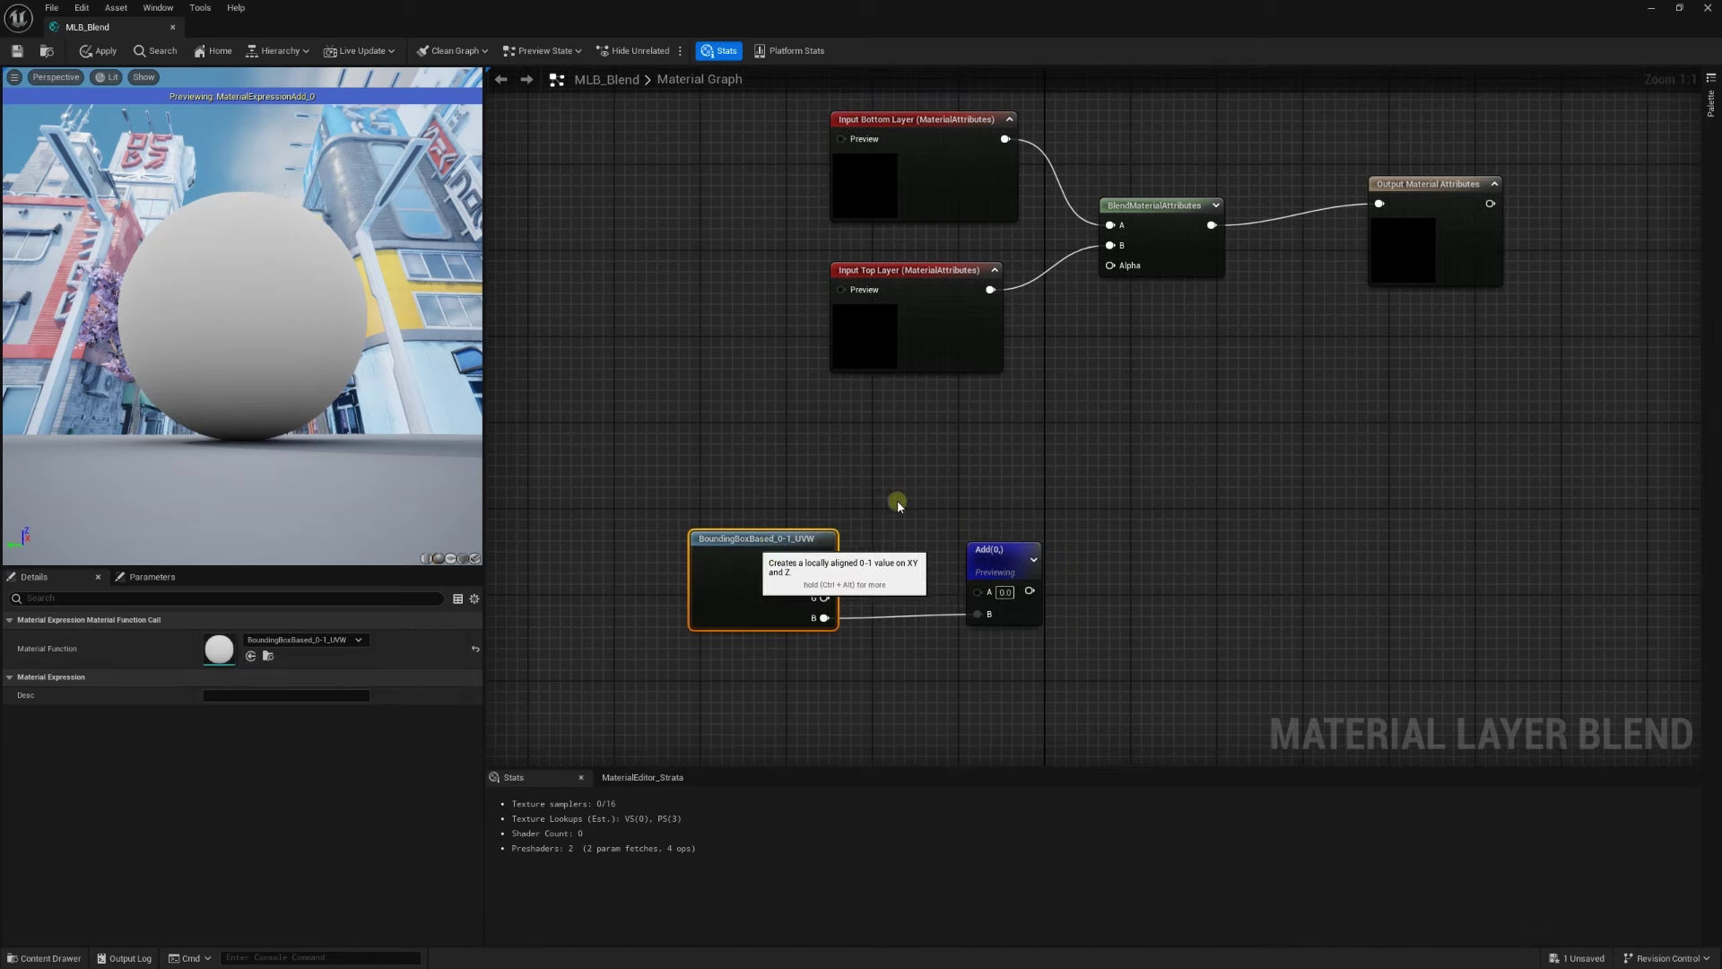
left_click(1040, 614)
key("Delete")
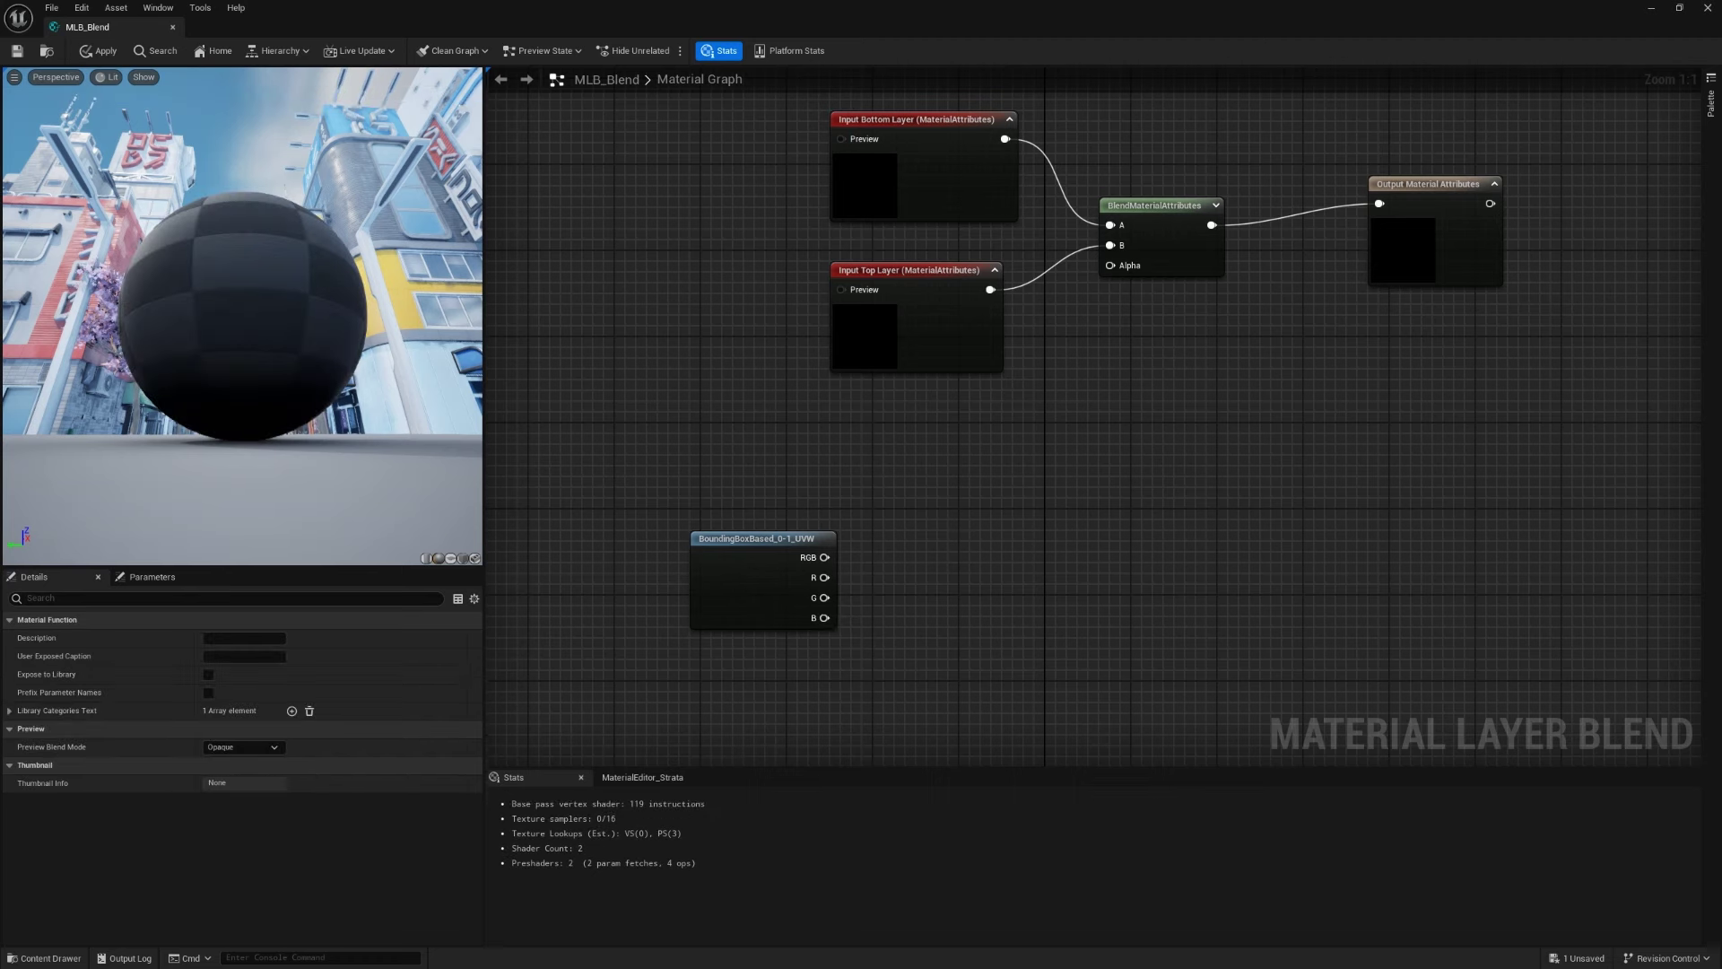
right_click_drag(1040, 611, 1055, 601)
left_click_drag(807, 529, 808, 487)
right_click_drag(875, 461, 859, 461)
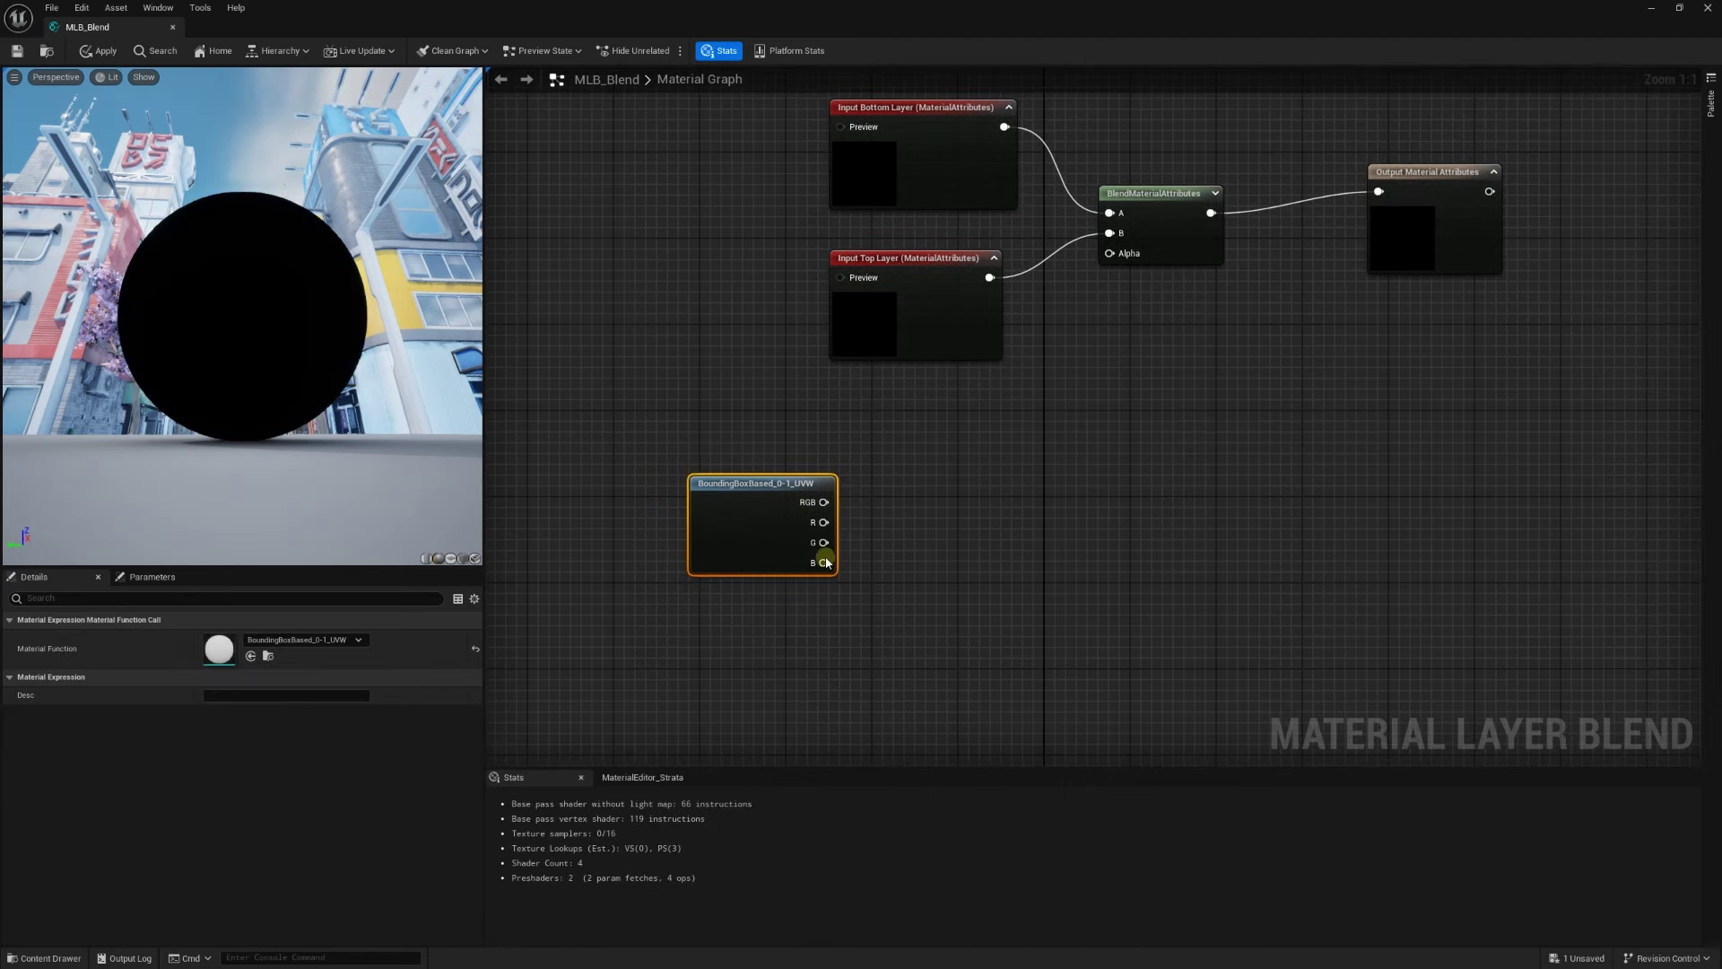
Create a Step node from the B output and wire it into the blend's Alpha
left_click_drag(823, 562, 949, 549)
type("s")
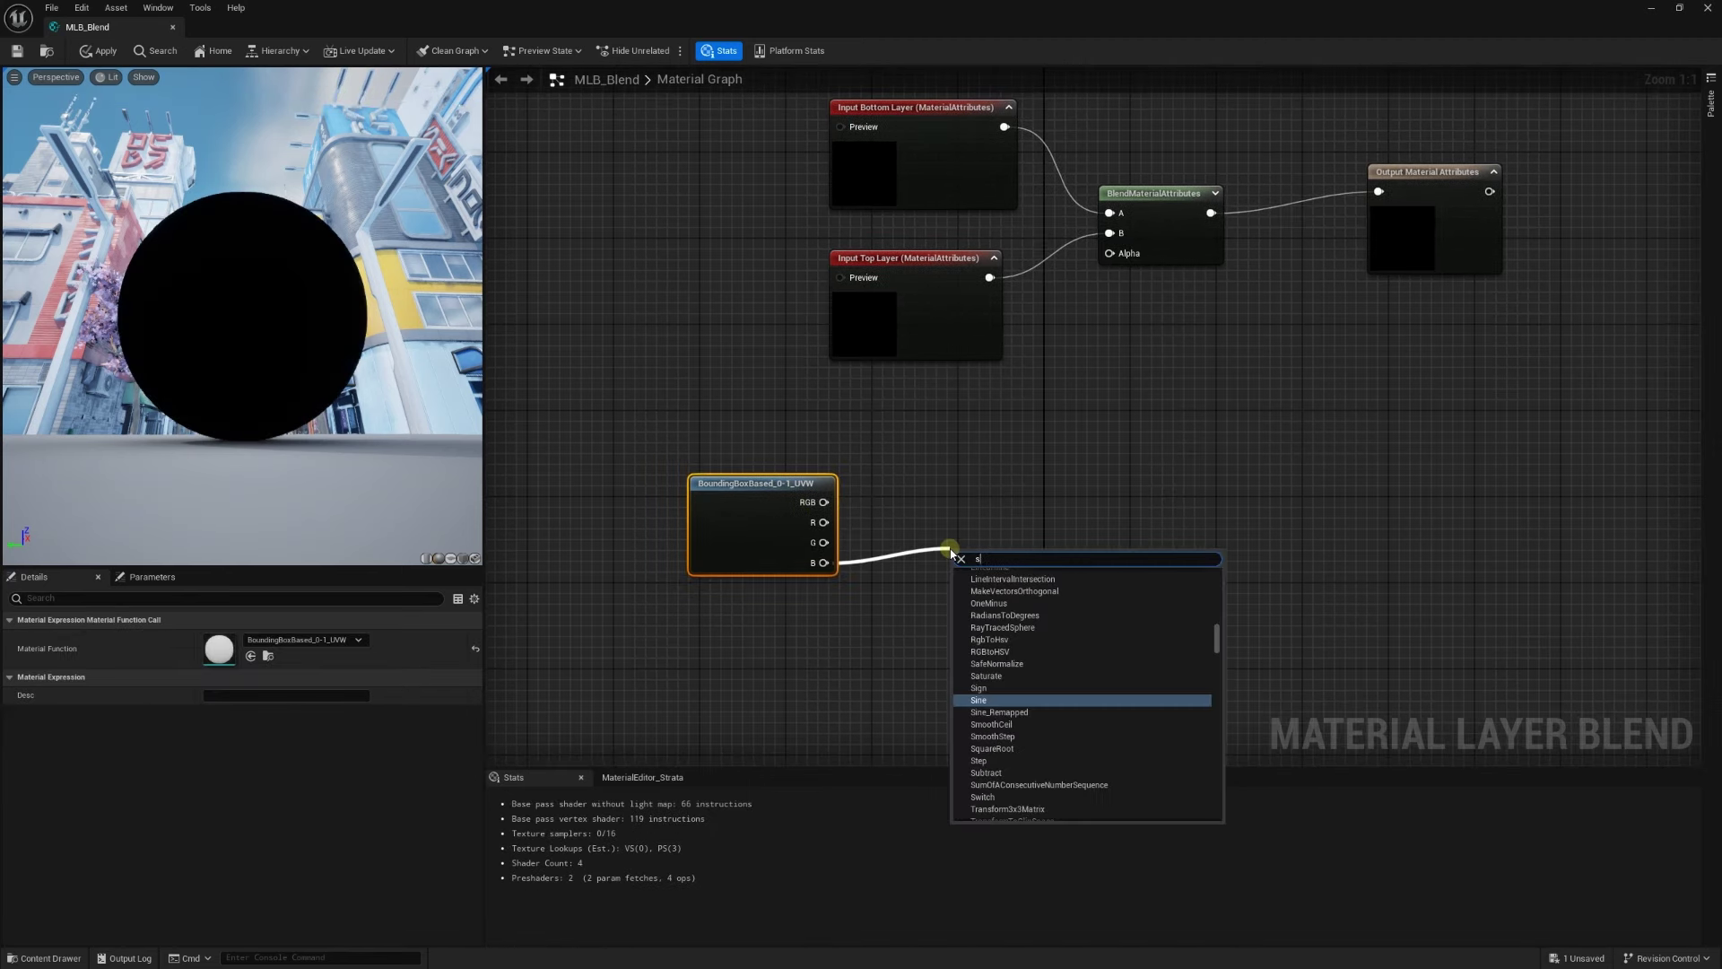
type("tep")
key("Return")
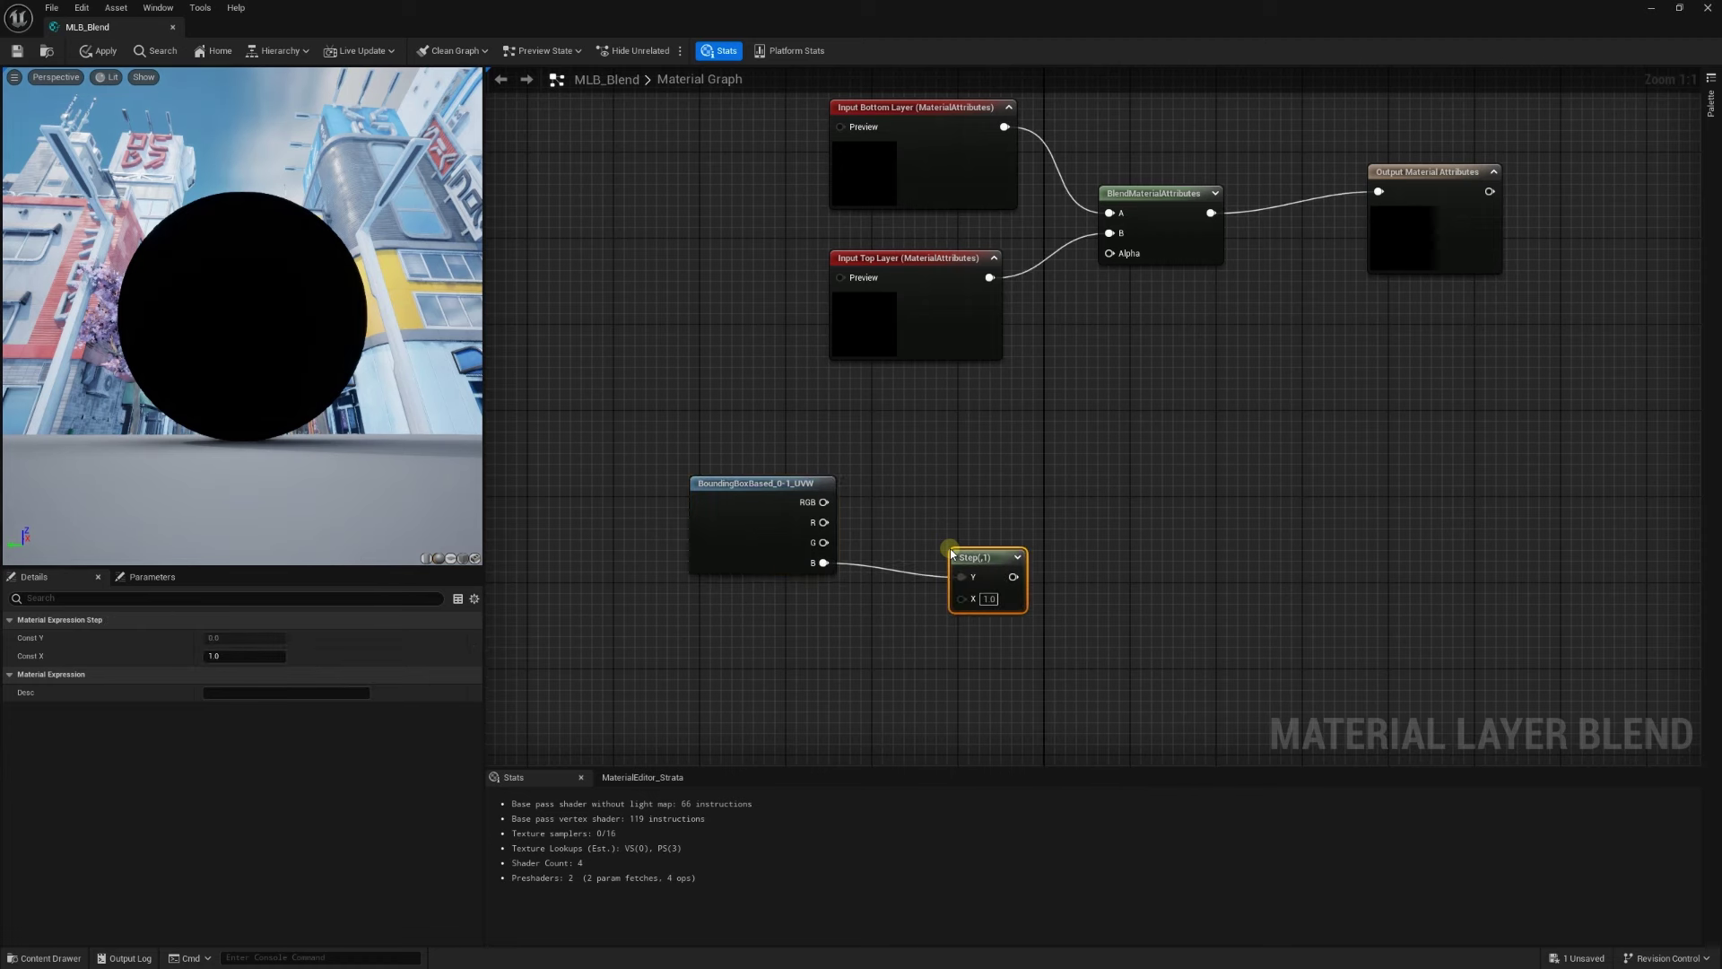
right_click_drag(951, 533, 930, 596)
left_click_drag(992, 639, 1098, 330)
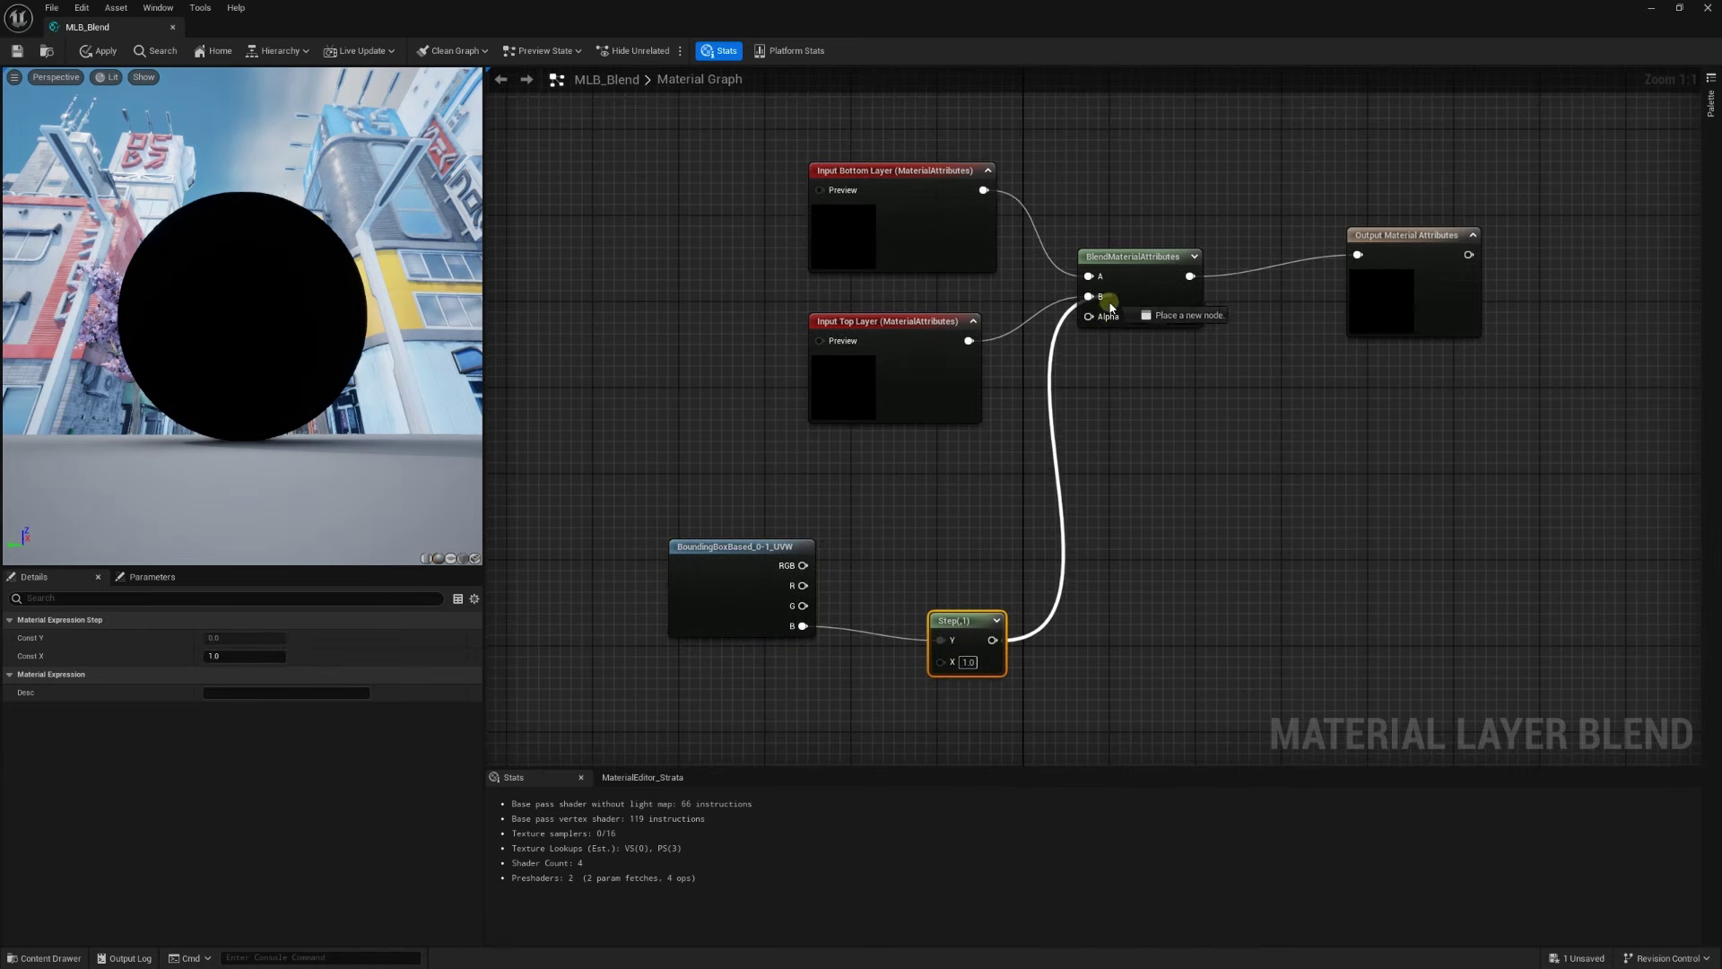
left_click_drag(964, 620, 950, 579)
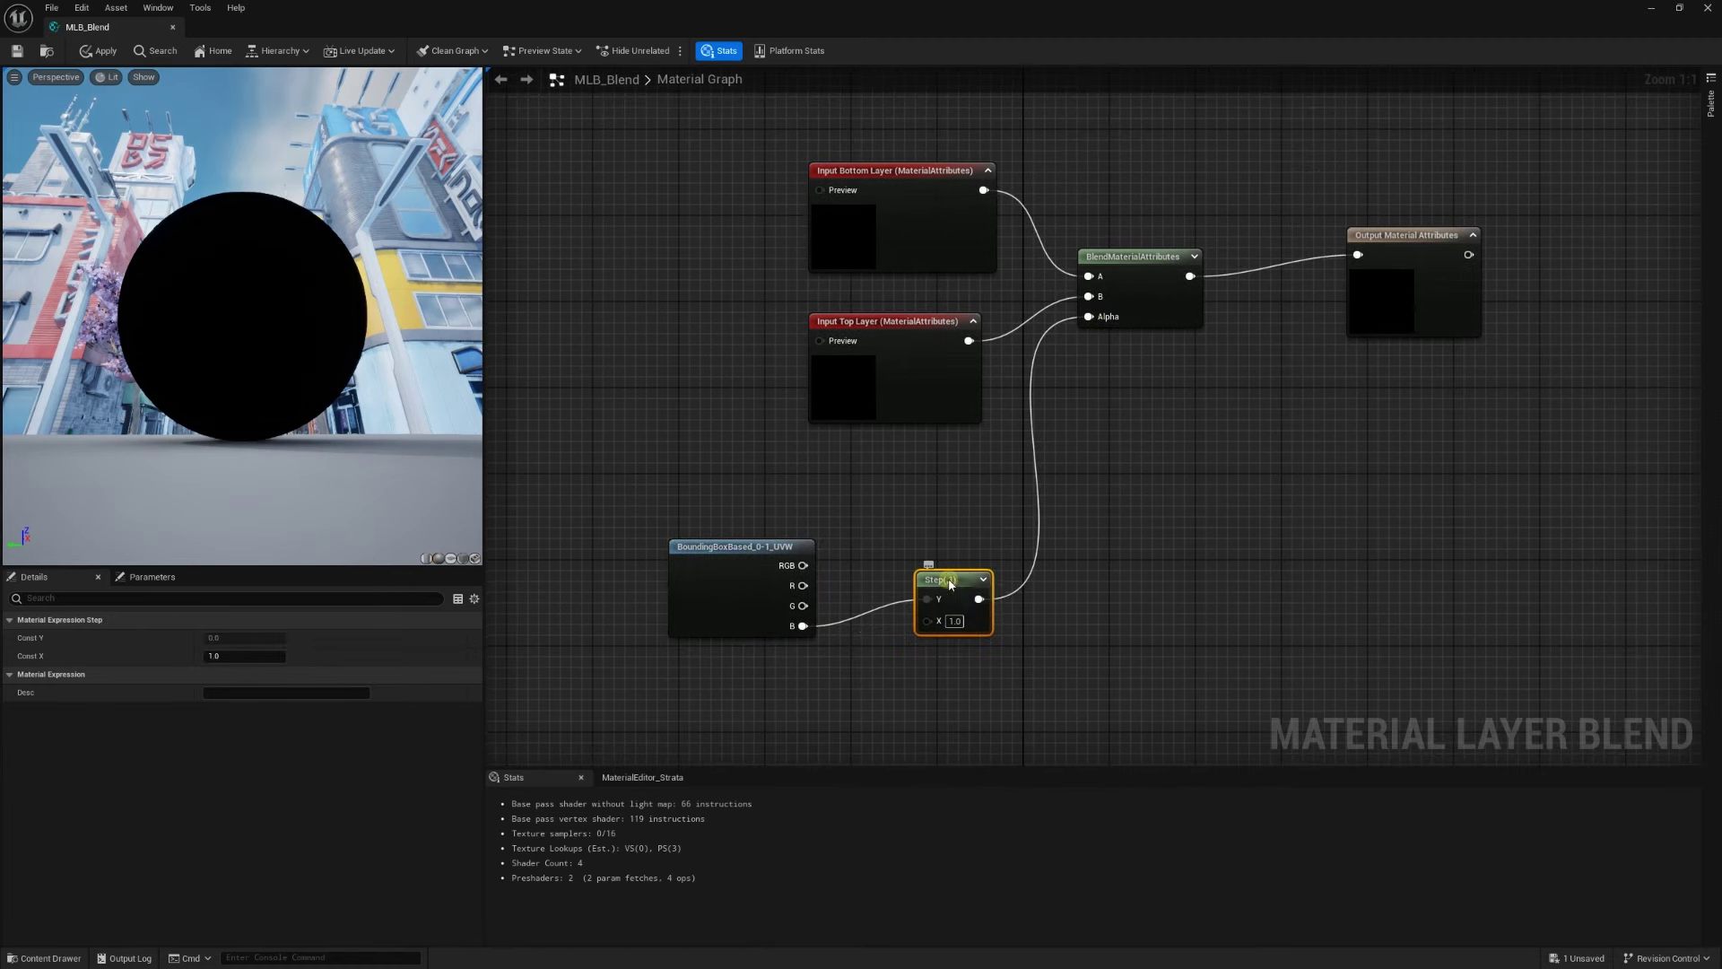
Preview the Step node on the sphere and set its threshold X to 0.5
right_click(953, 585)
left_click(996, 623)
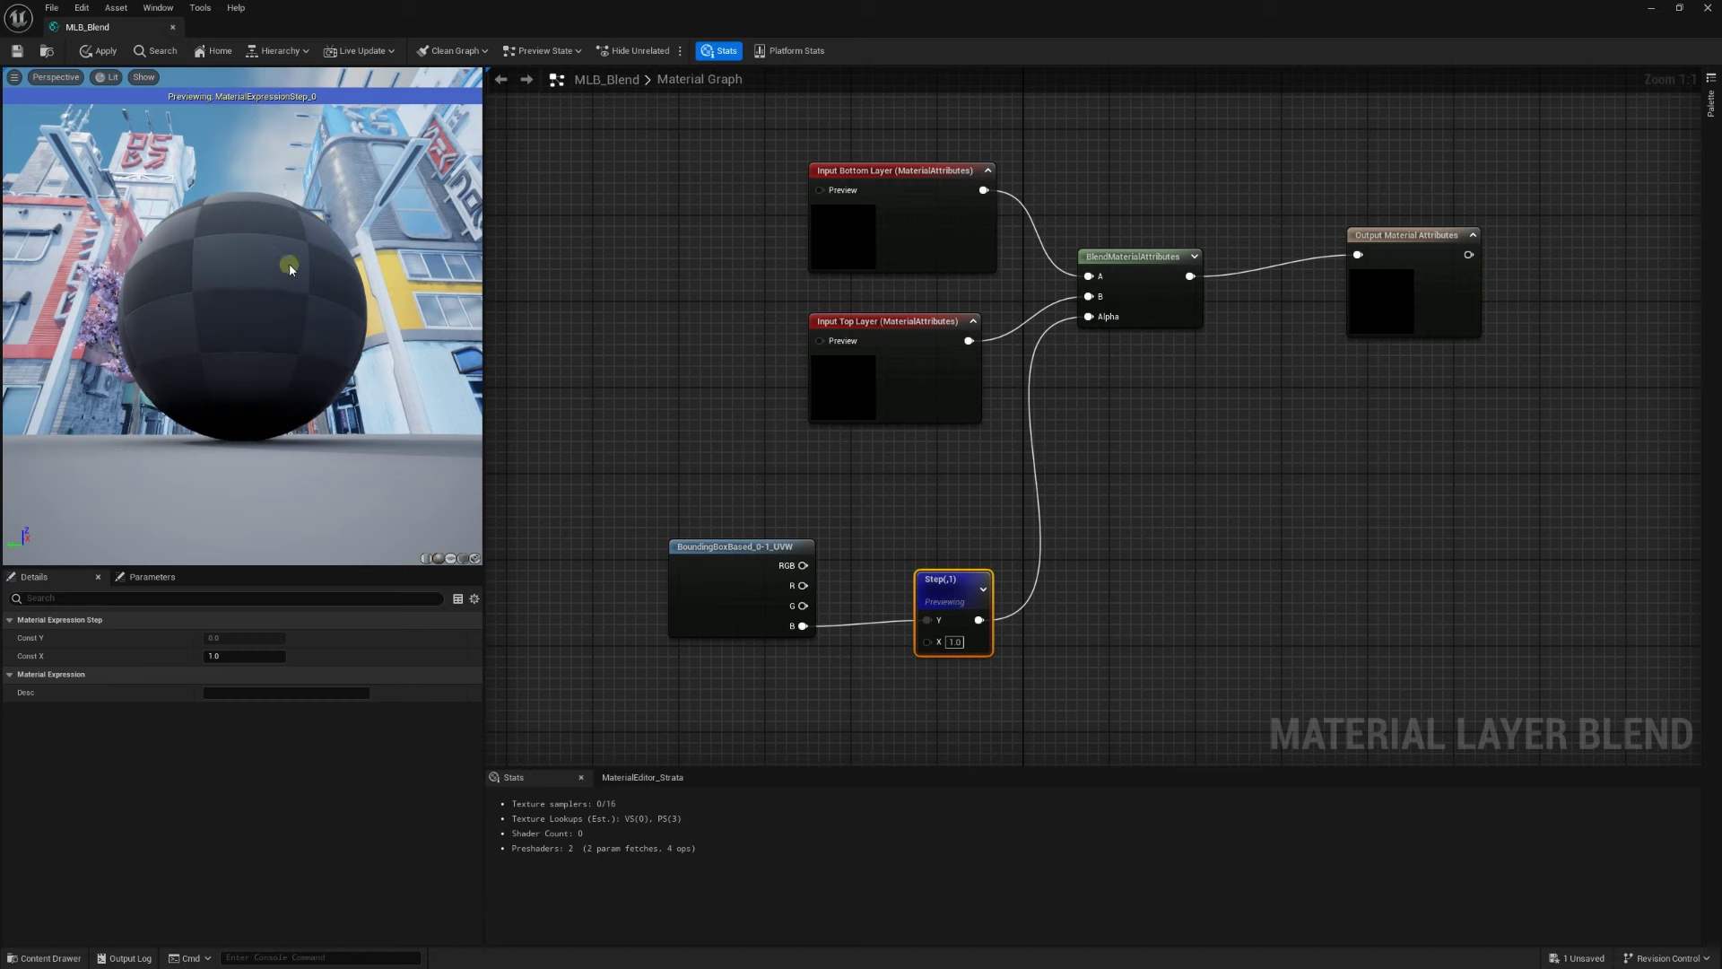
left_click_drag(290, 269, 296, 305)
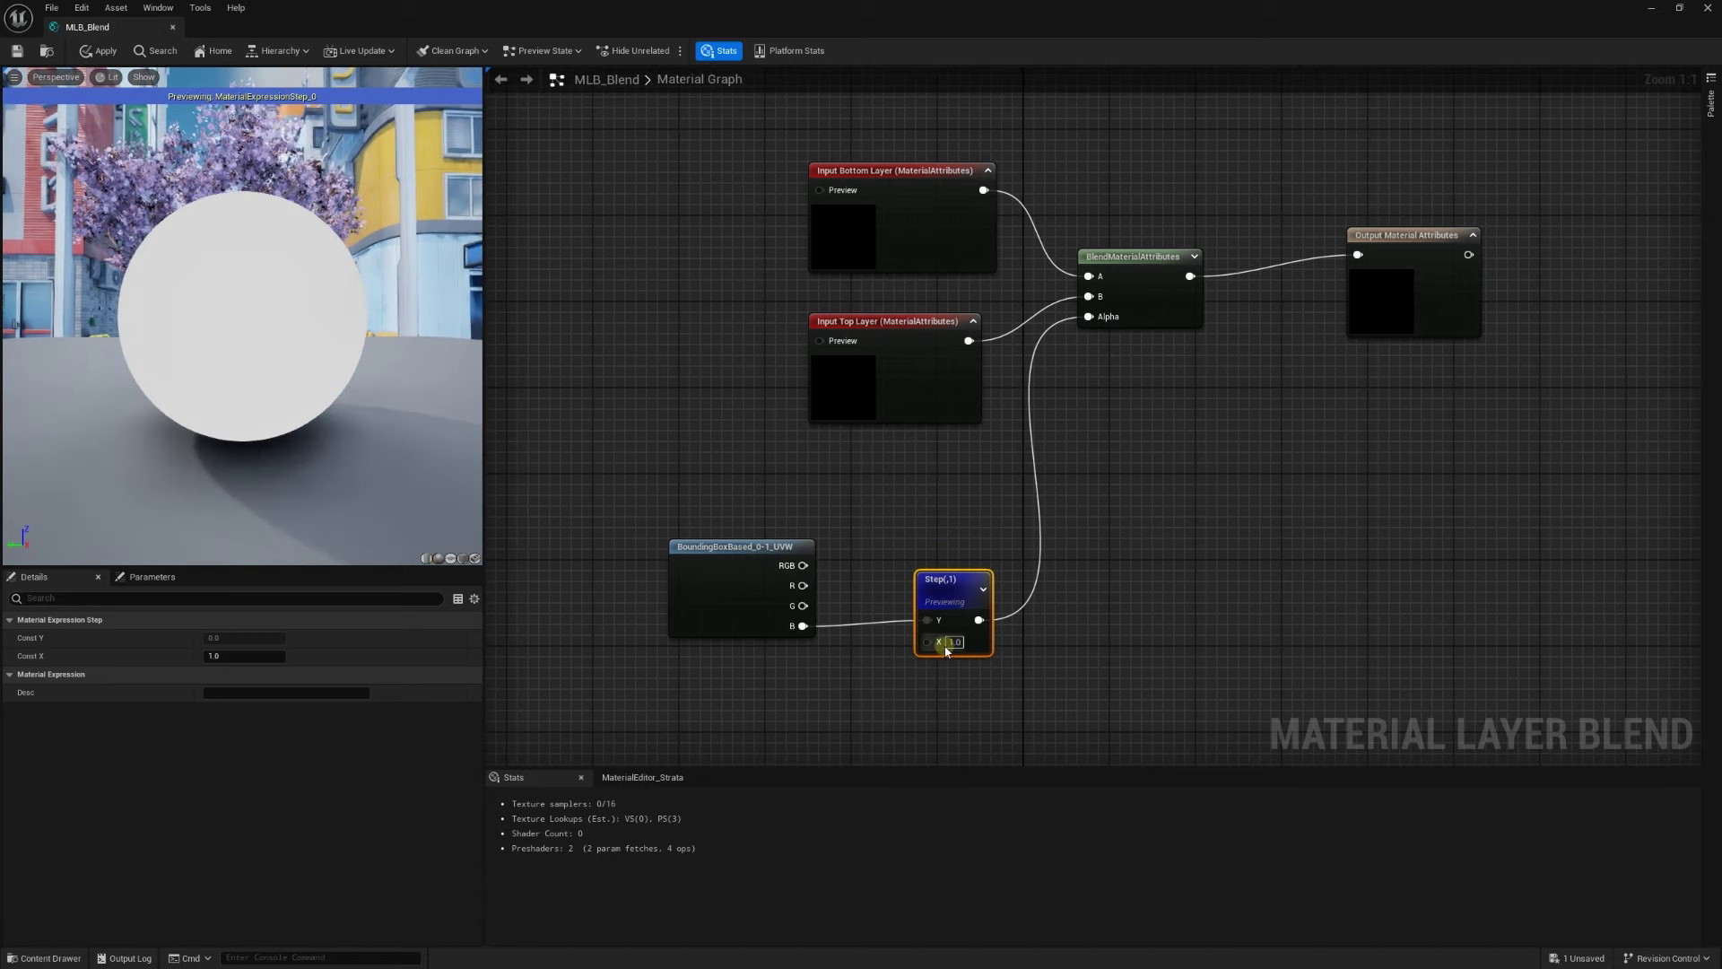
type("0.5")
key("Return")
mouse_move(454, 207)
left_mouse_down()
mouse_move(422, 235)
mouse_move(443, 261)
left_mouse_up()
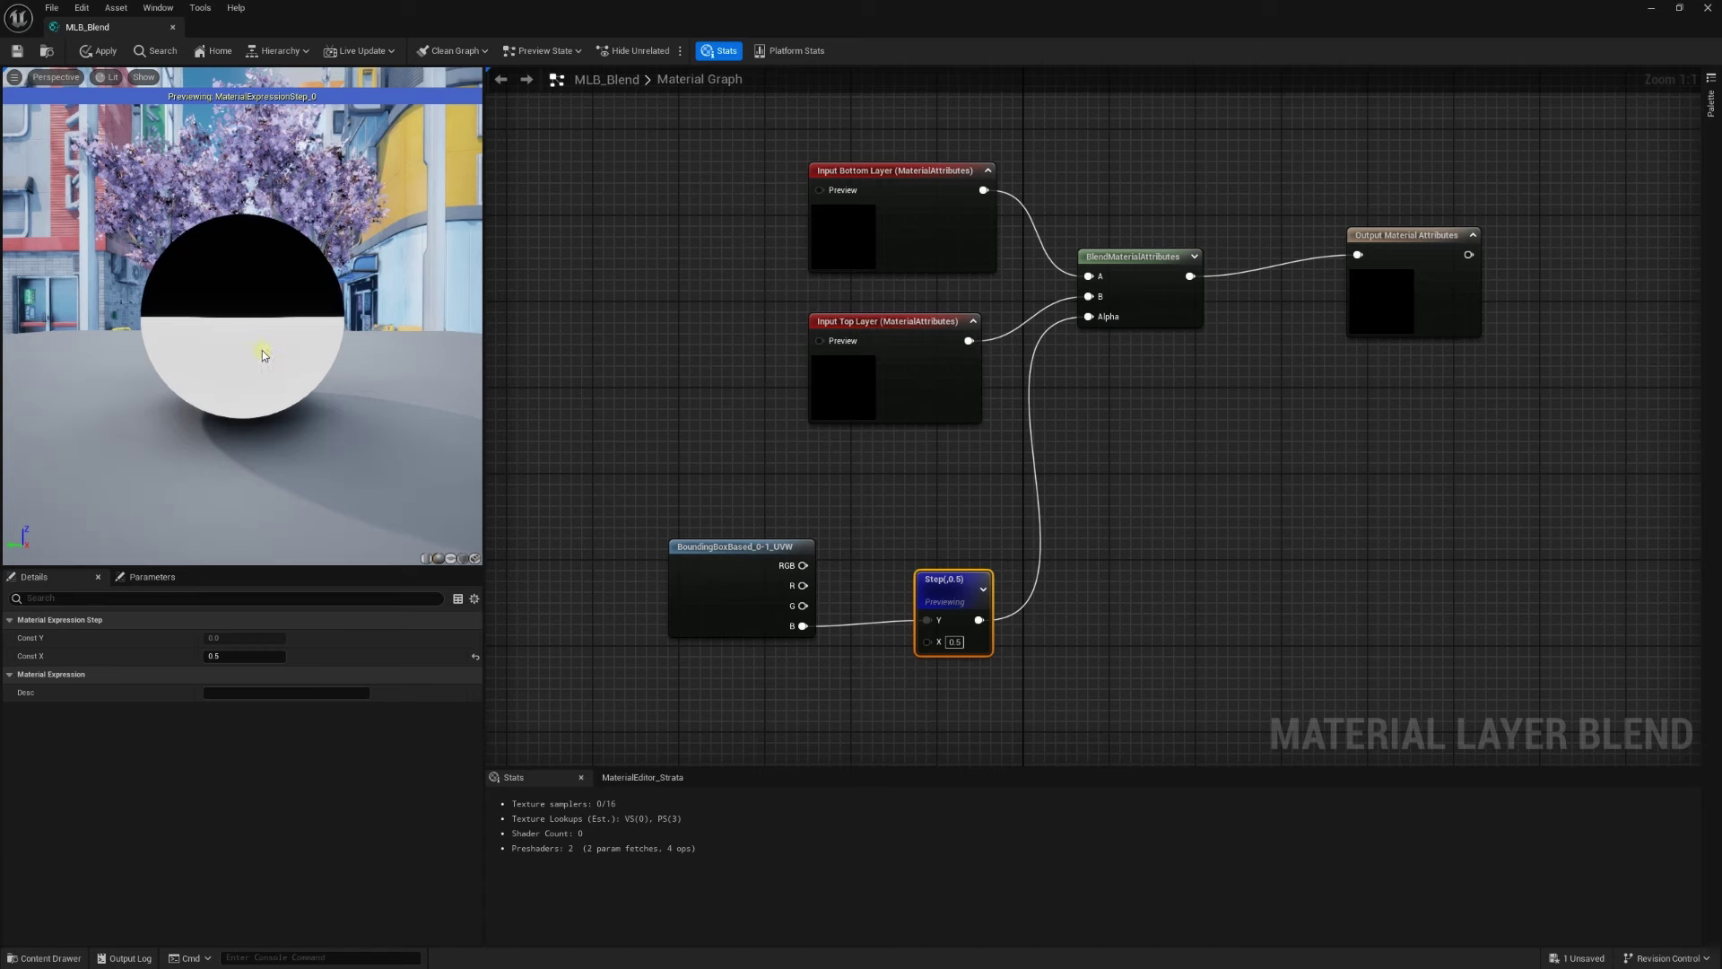
mouse_move(875, 498)
right_mouse_down()
mouse_move(914, 465)
mouse_move(975, 492)
right_mouse_up()
Add a scalar parameter named Threshold, defaulting to 0.5, and connect it to Step's X
left_click(953, 515)
left_click(905, 613)
right_click(923, 619)
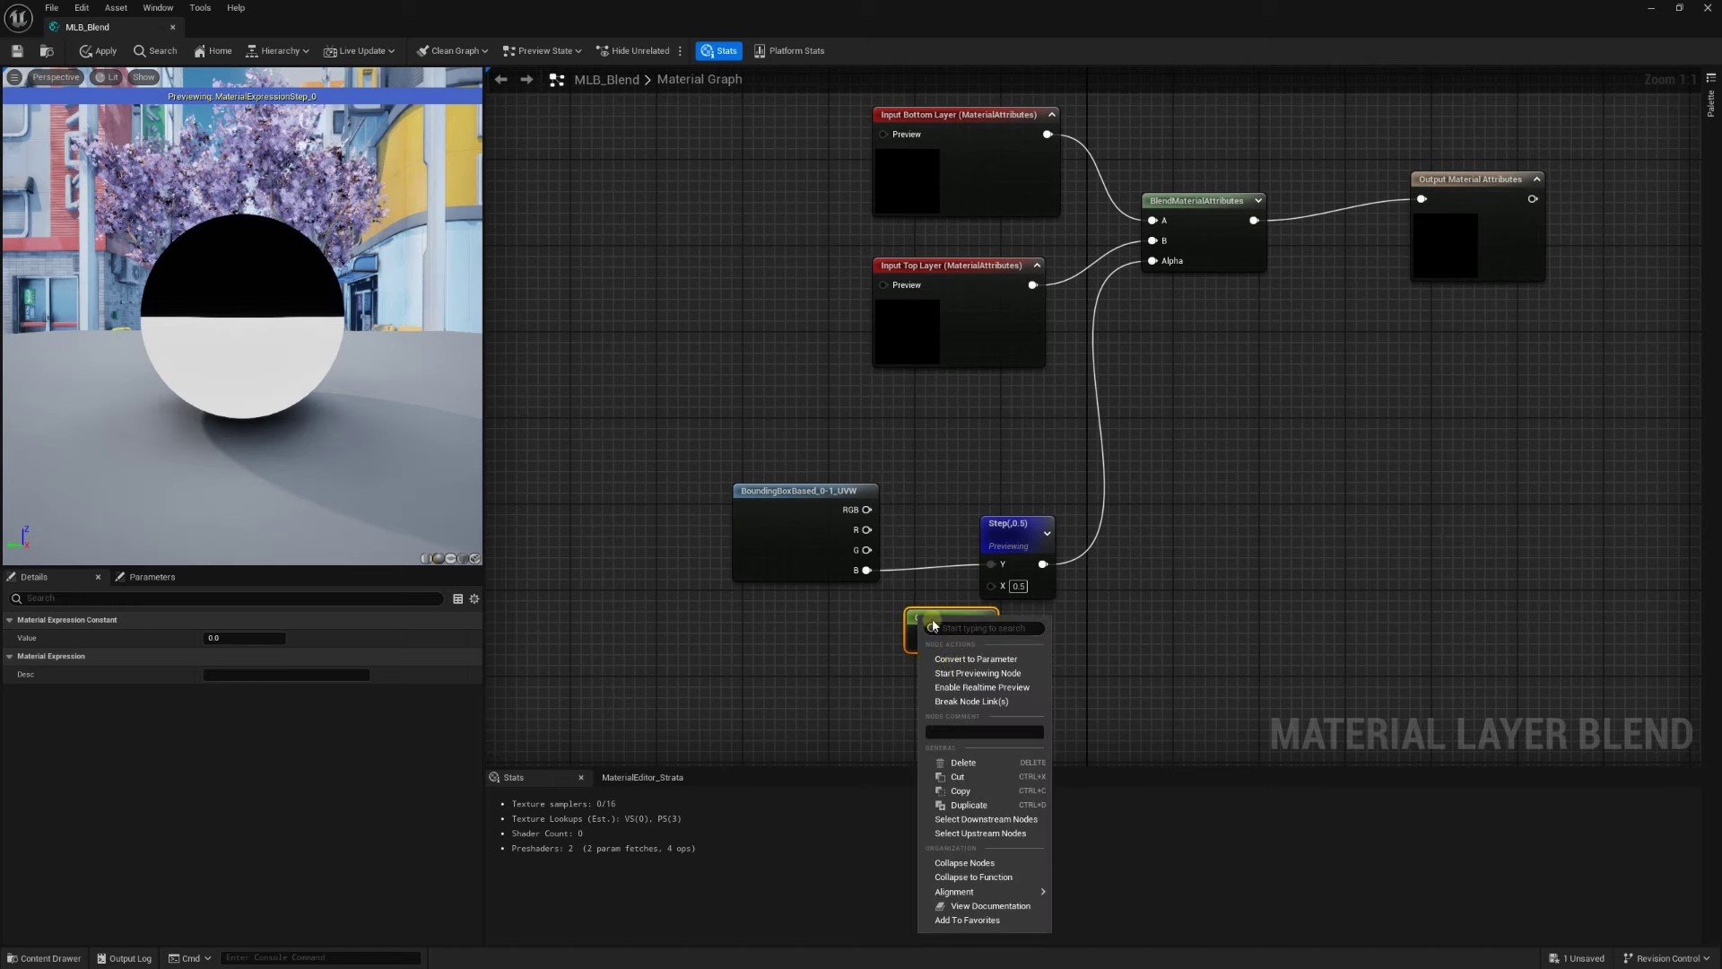
left_click(933, 661)
type("Thresho")
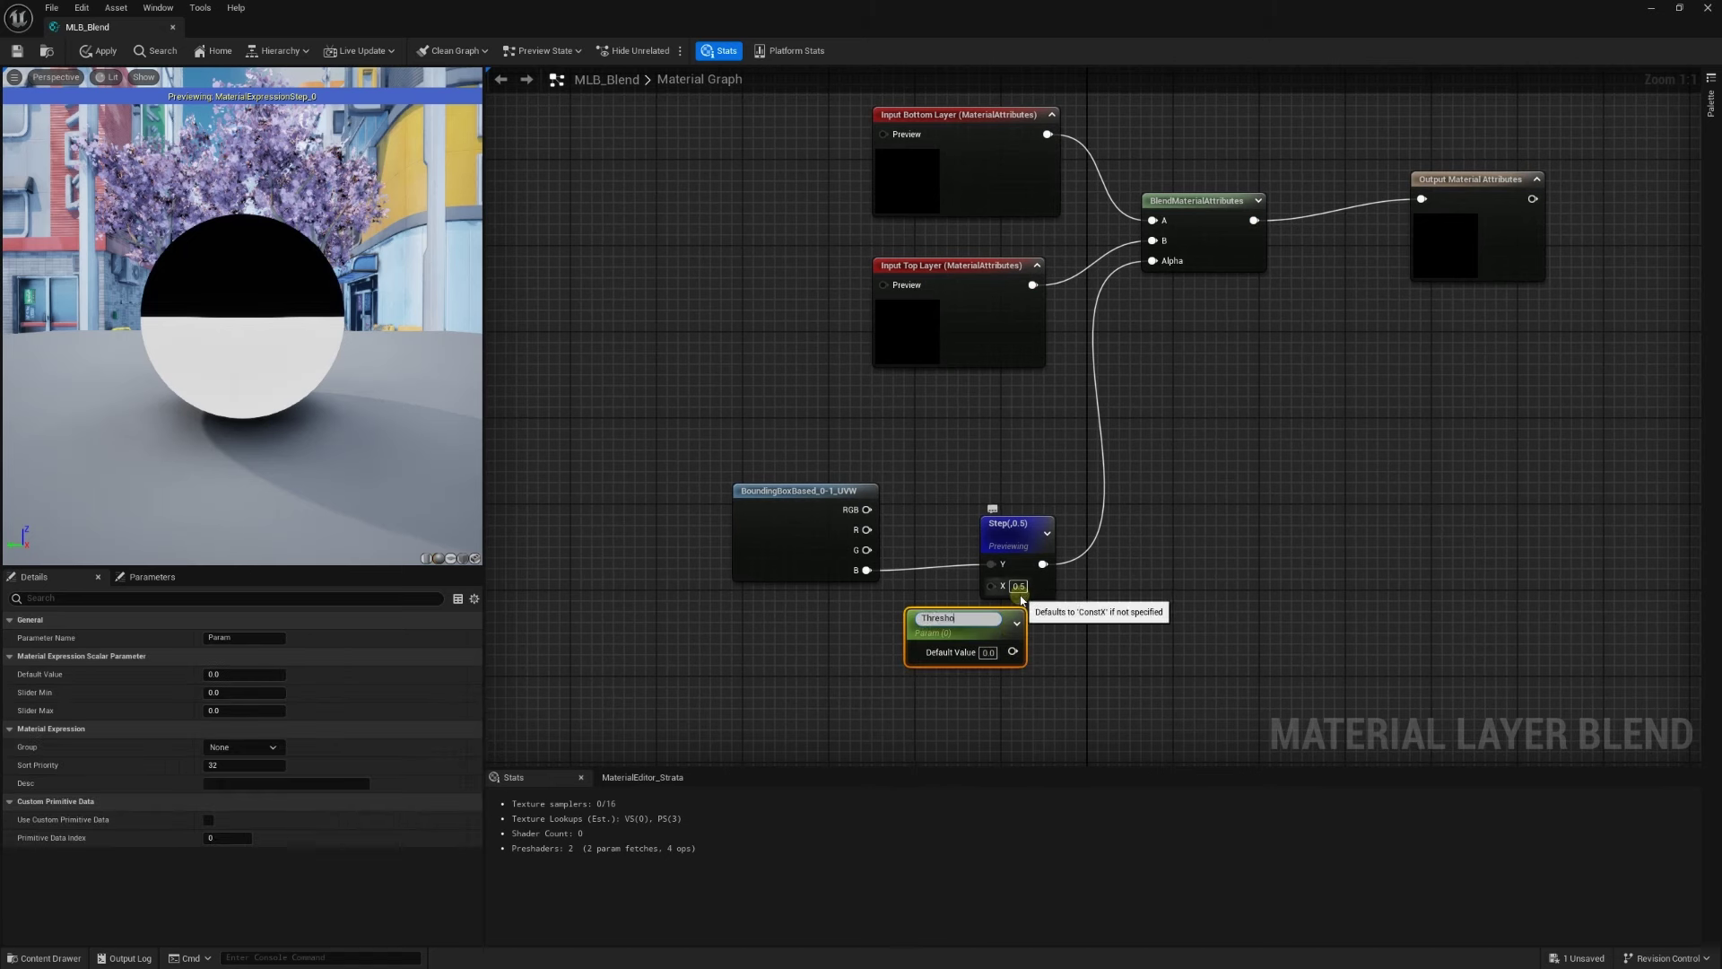
type("ld")
key("Return")
left_click_drag(984, 647, 908, 651)
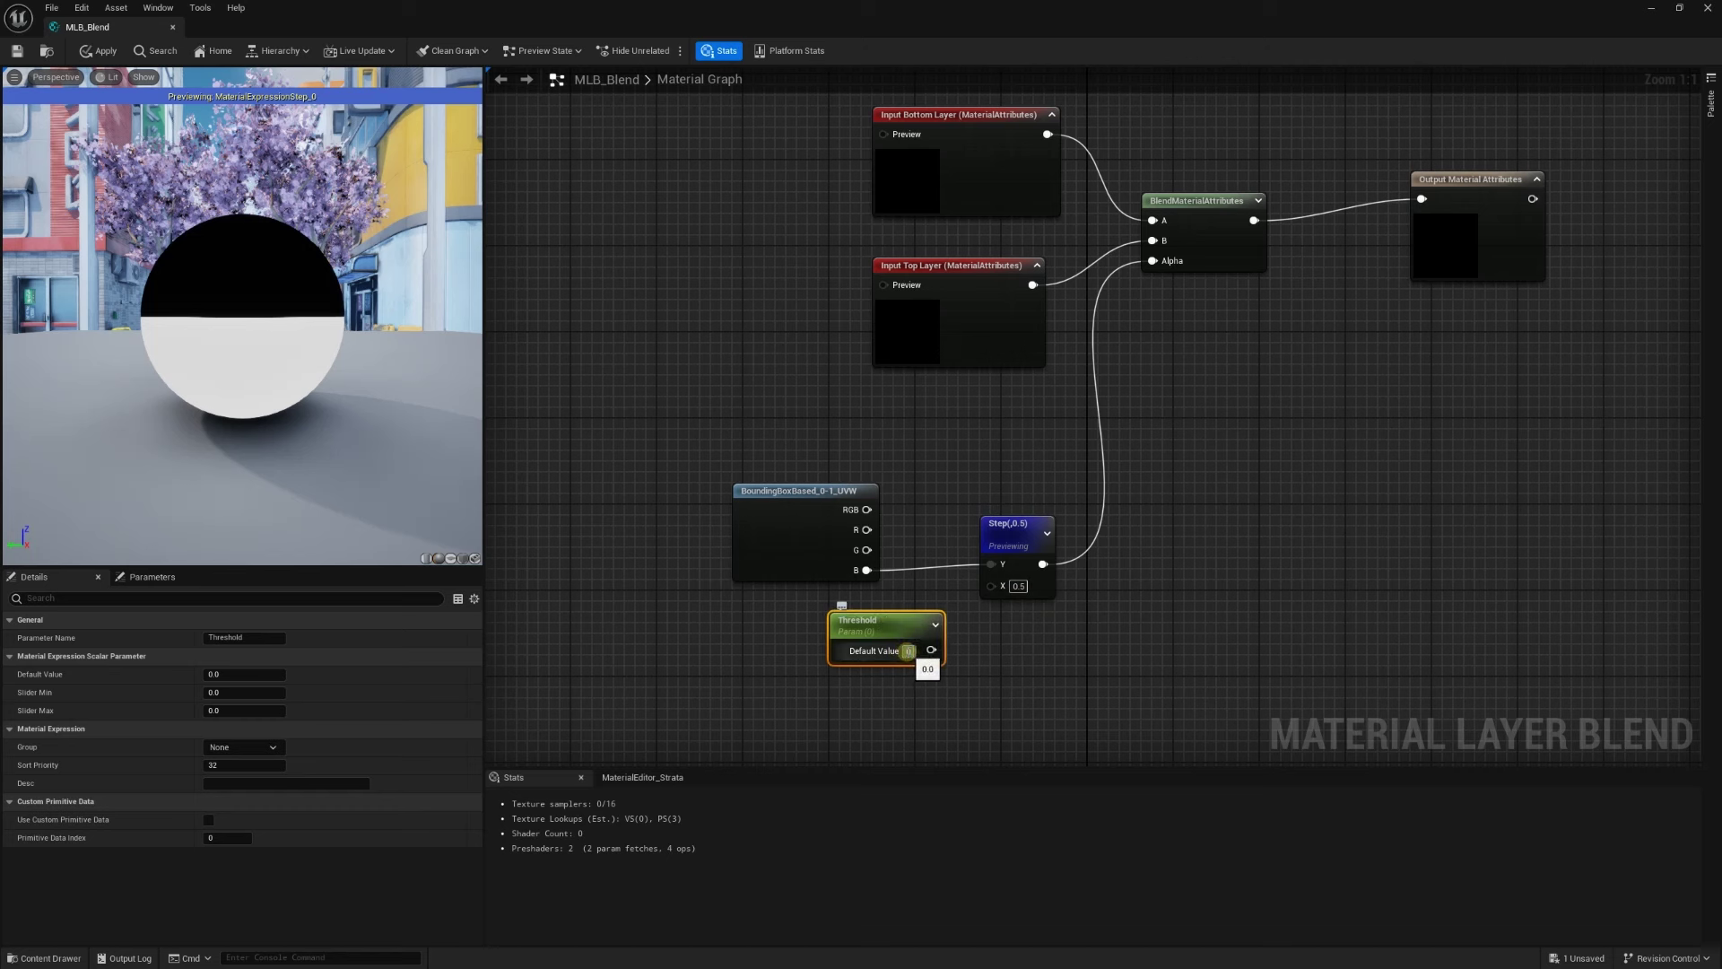
left_click_drag(936, 650, 991, 584)
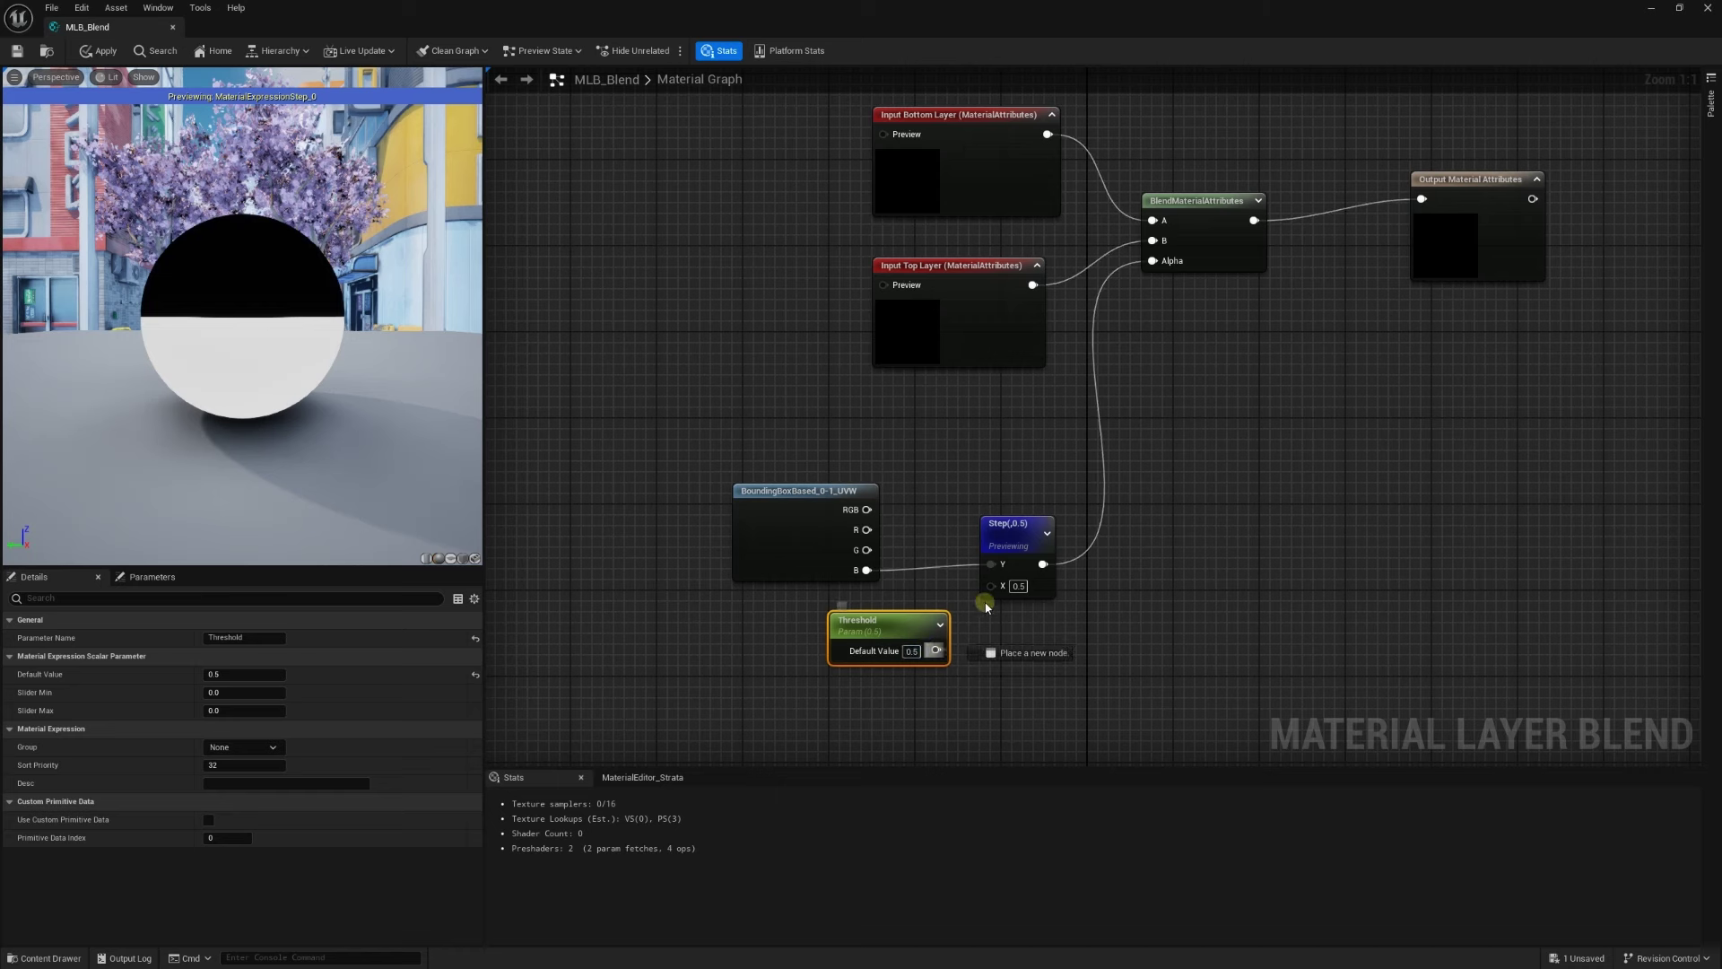
Apply MLB_Blend's changes and close its editor
left_click(24, 51)
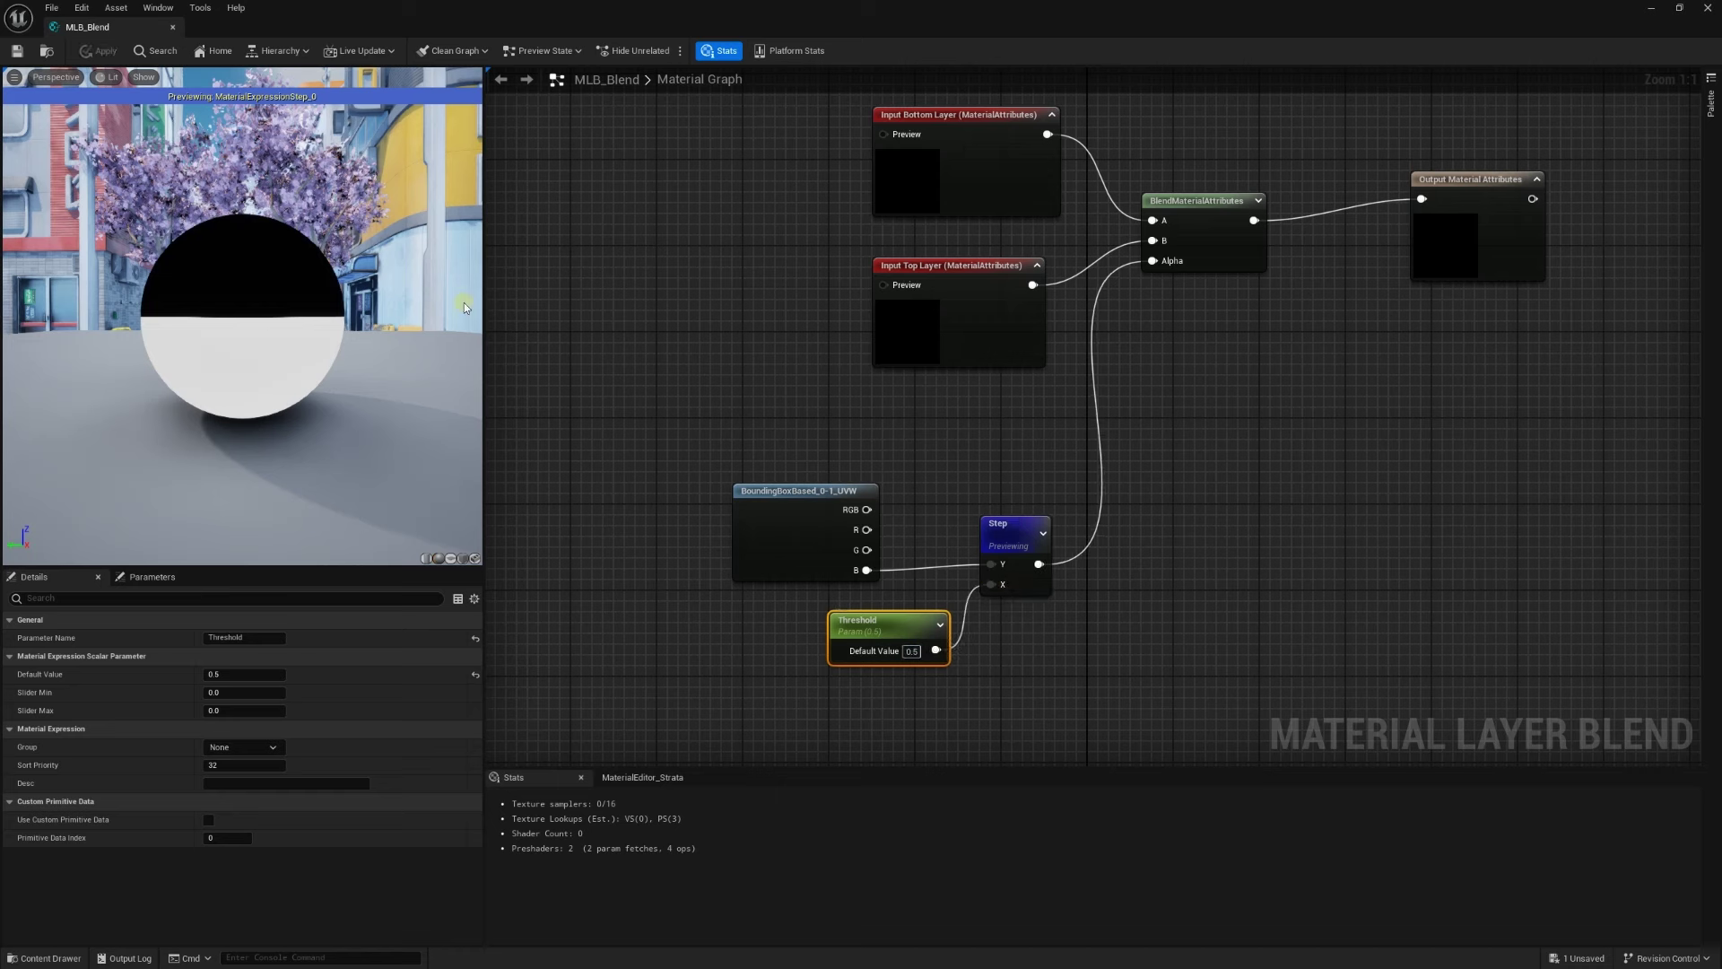
left_click(1713, 11)
left_click(707, 725)
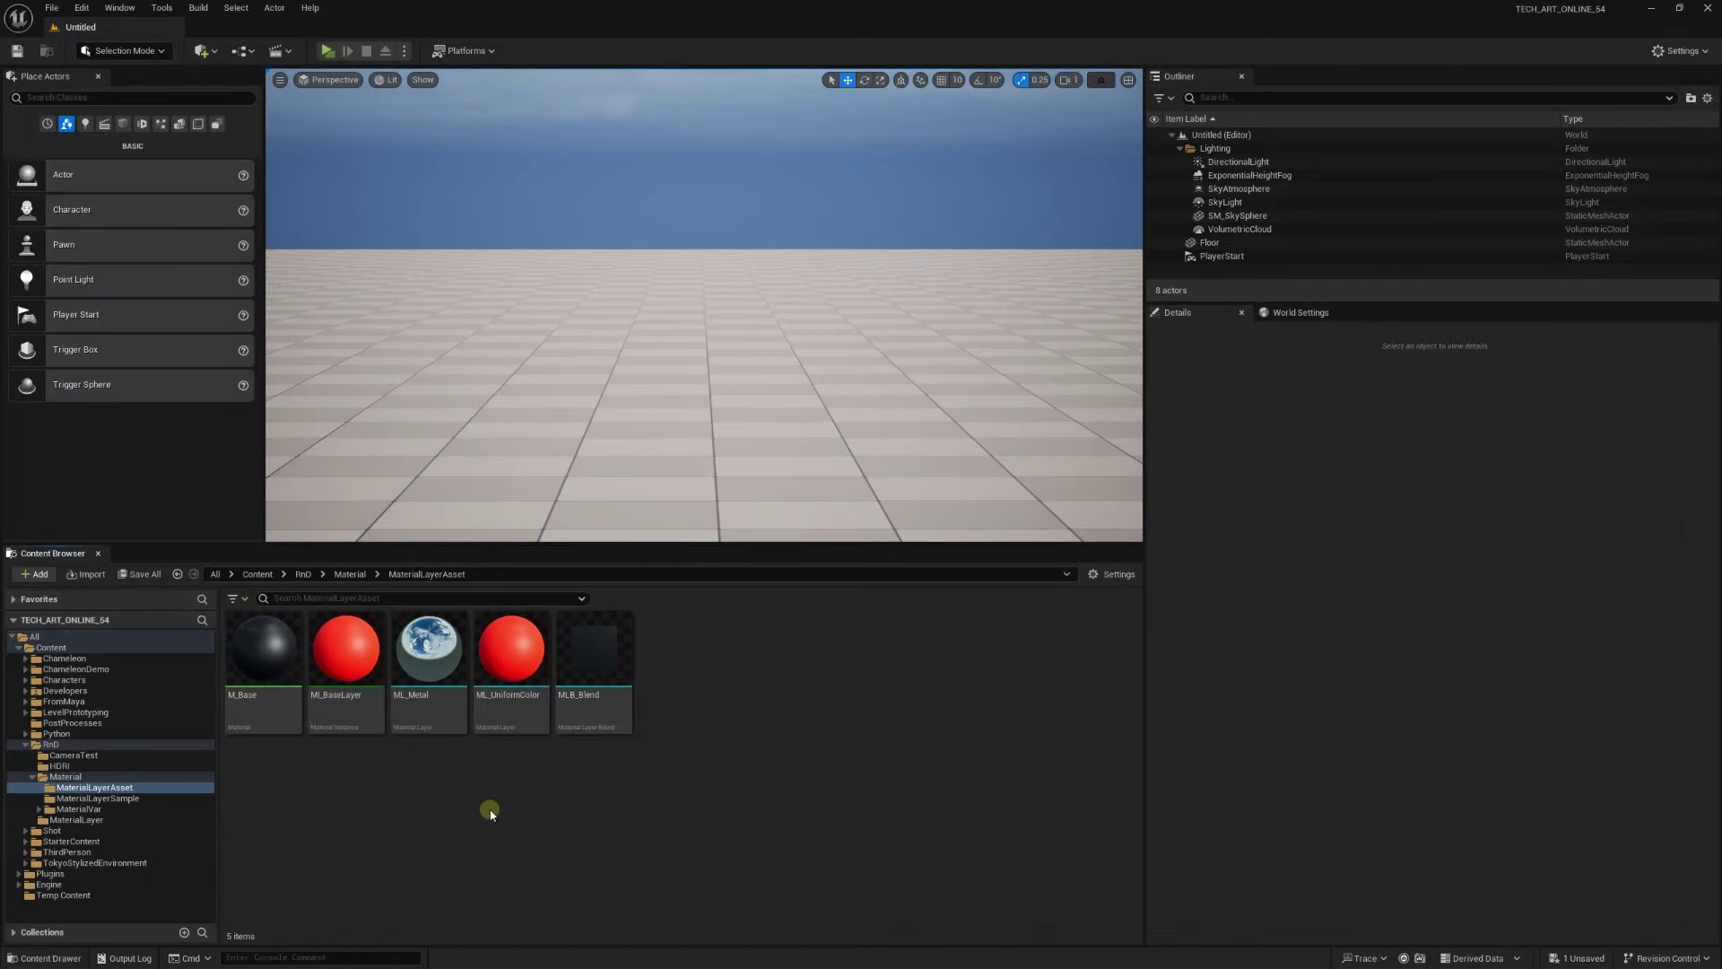
Open MI_BaseLayer and set Layer 1's Blend Asset to MLB_Blend
left_click(339, 666)
double_click(340, 667)
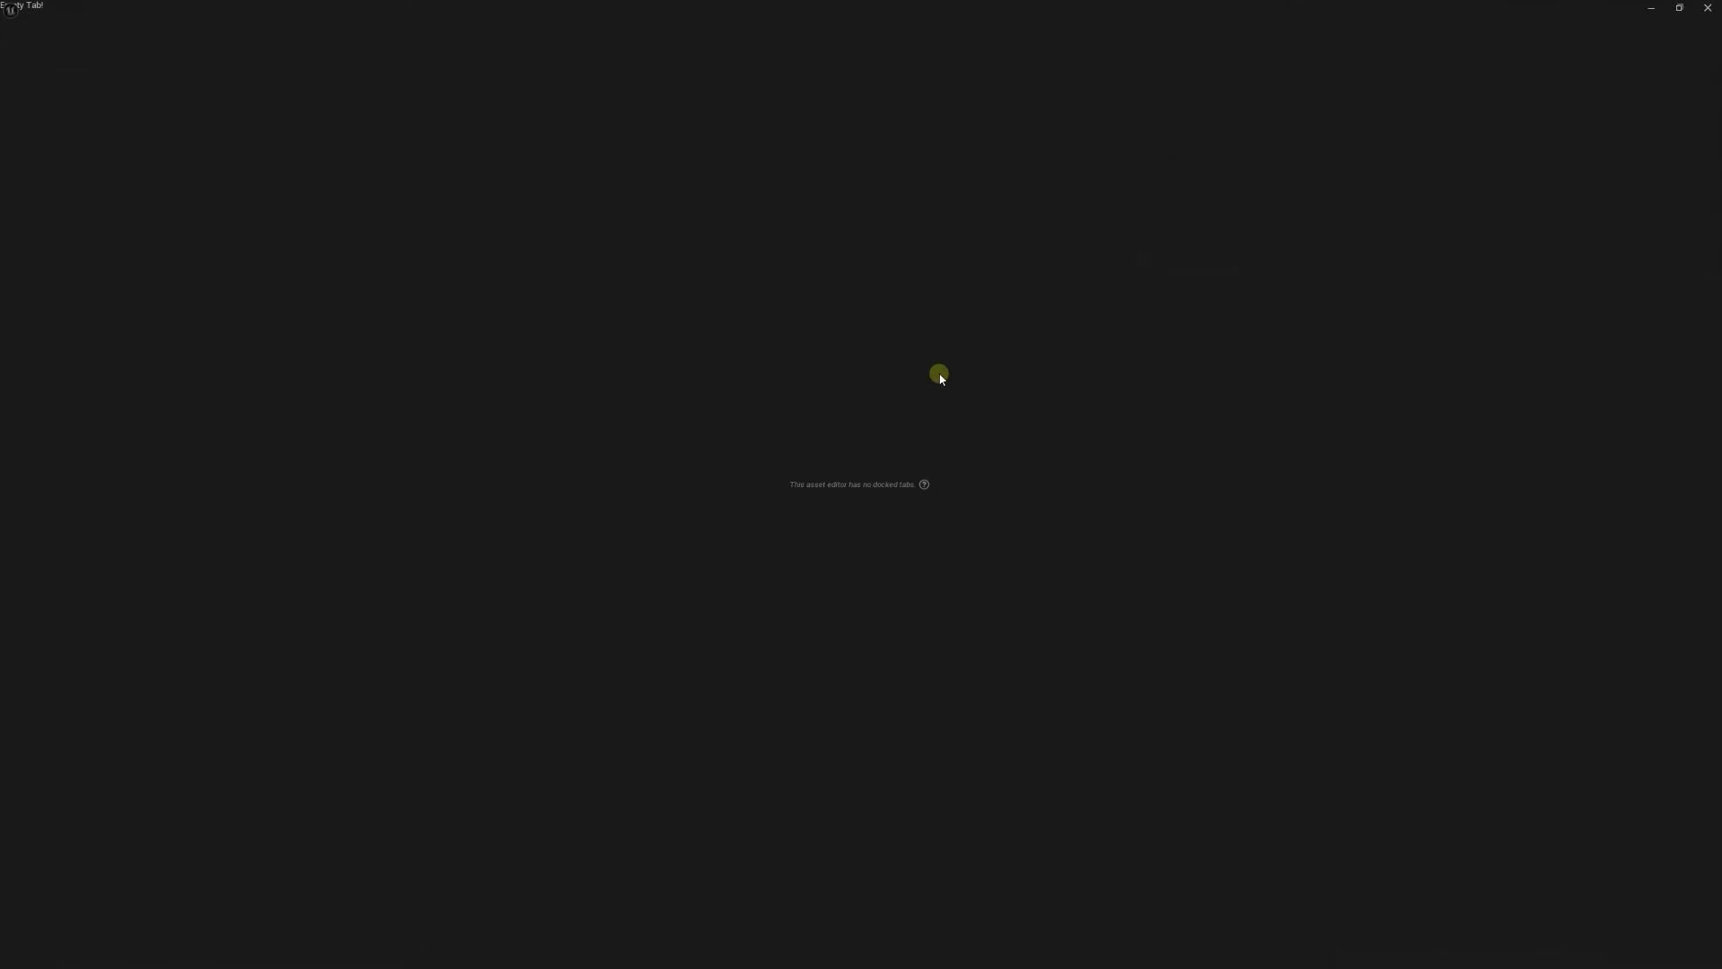
left_click(1246, 211)
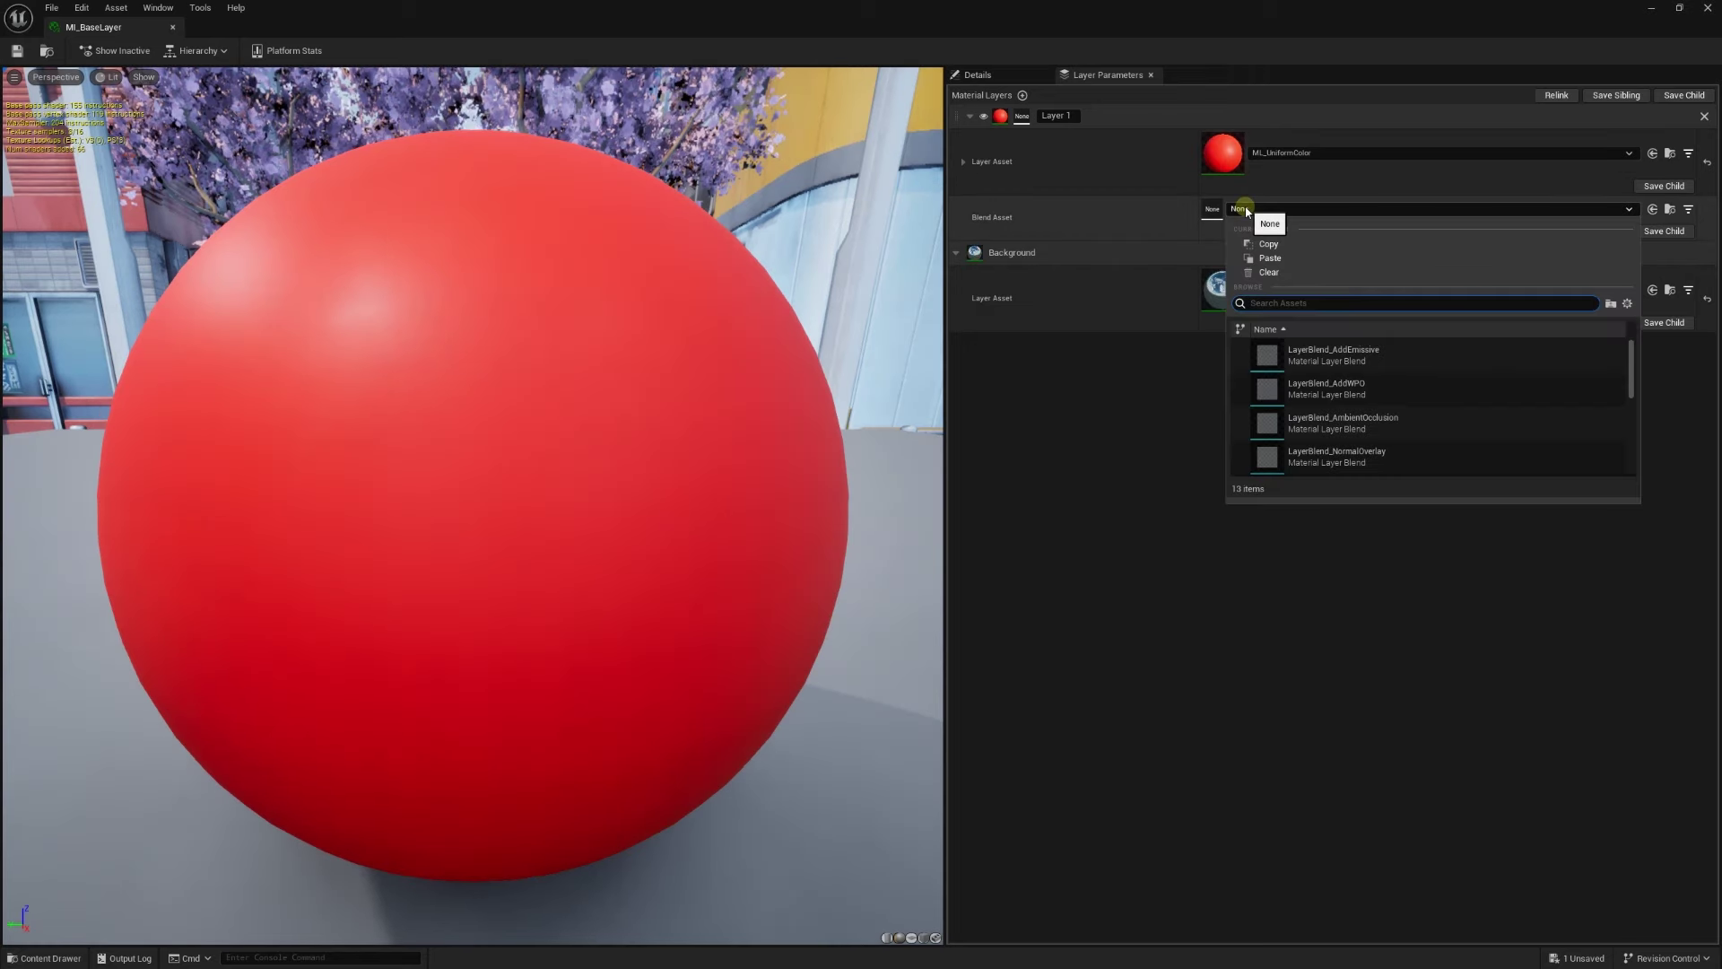
type("MLB_")
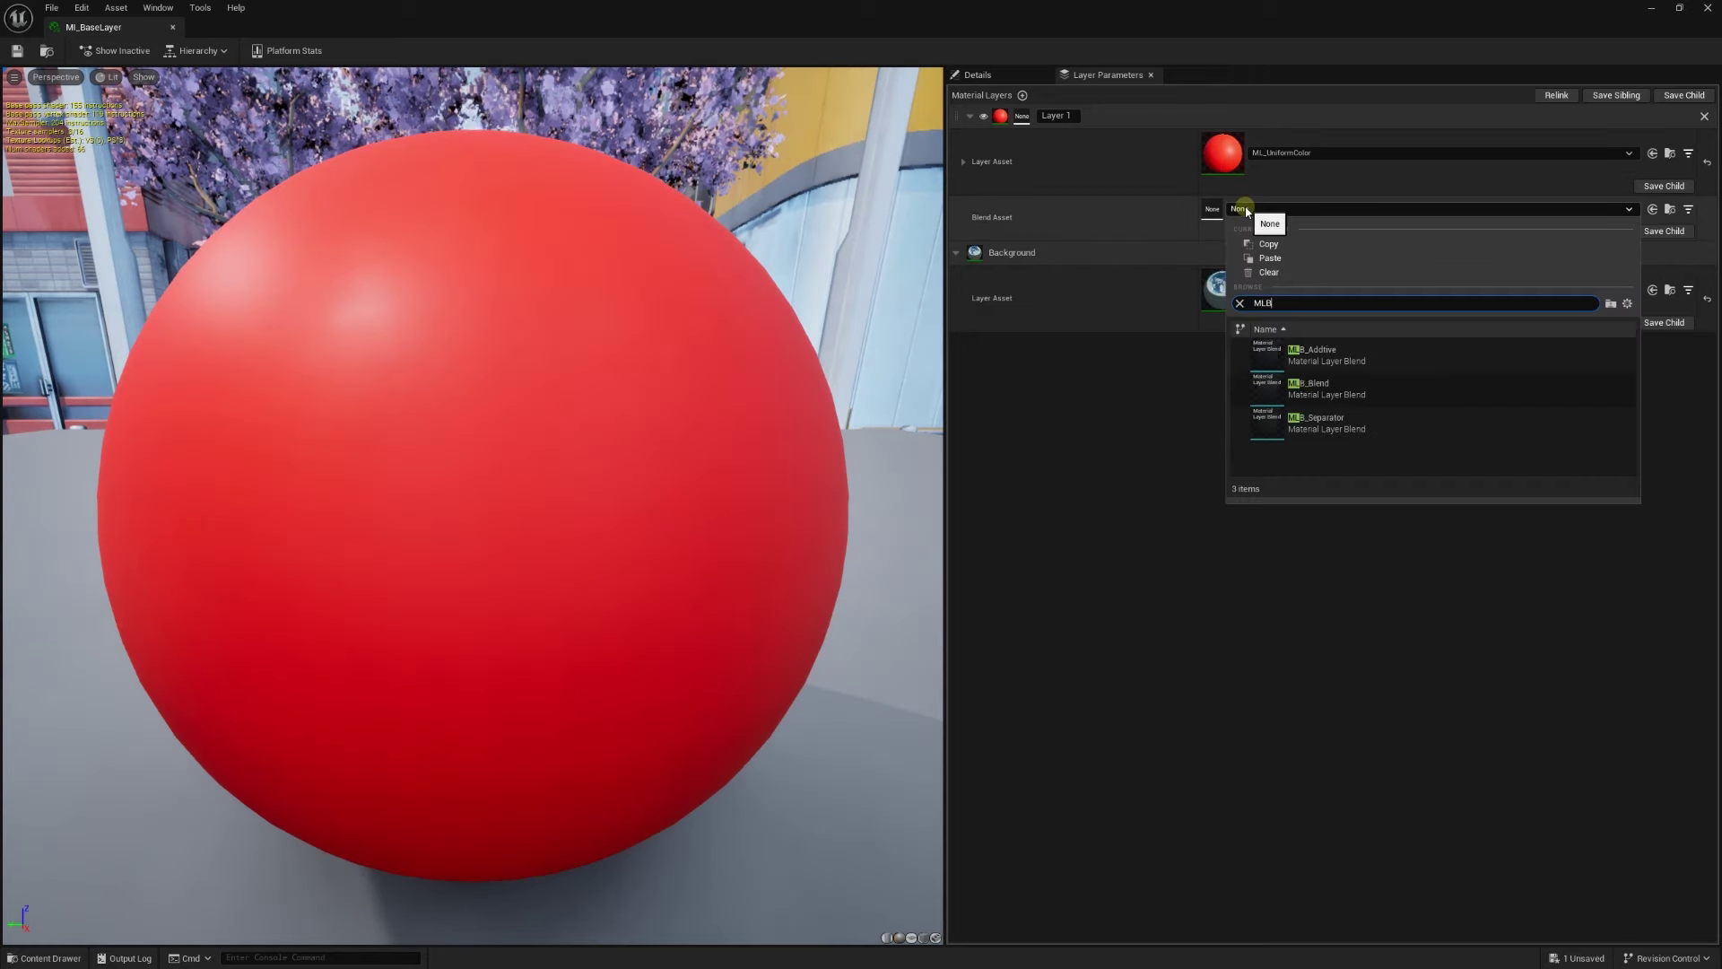
left_click(1338, 383)
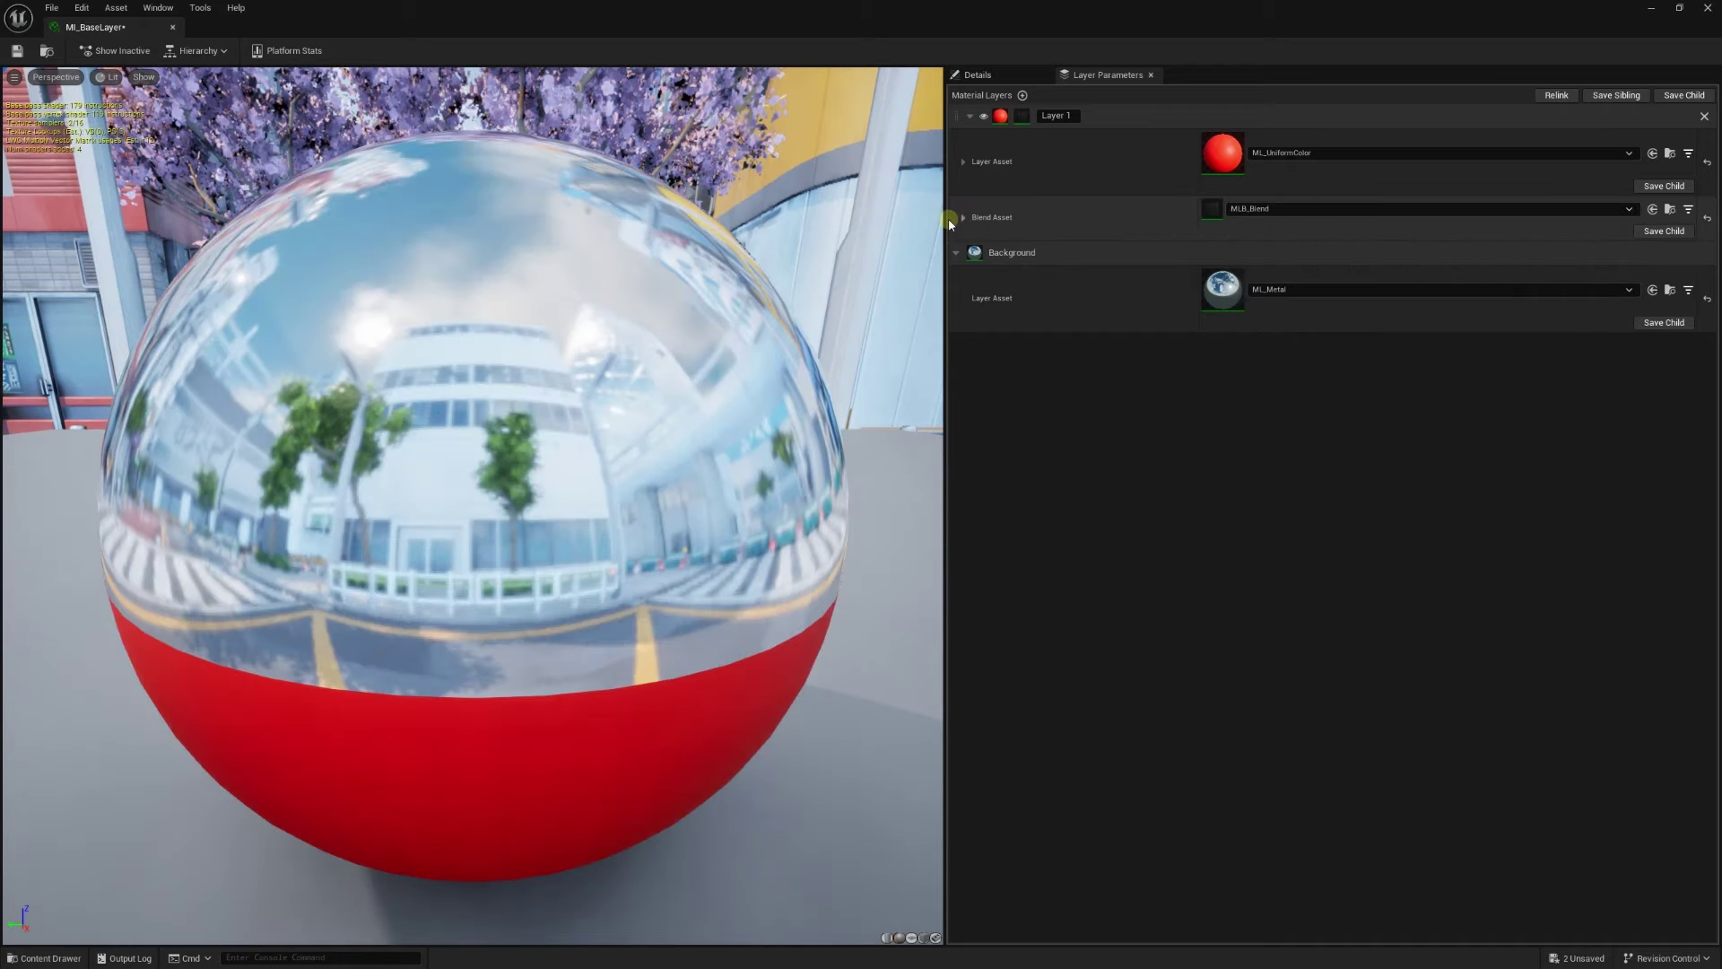
Override the blend's Threshold to 0.5 and orbit to check the red-below, chrome-above split
left_click(962, 217)
scroll(742, 352, "down", 10)
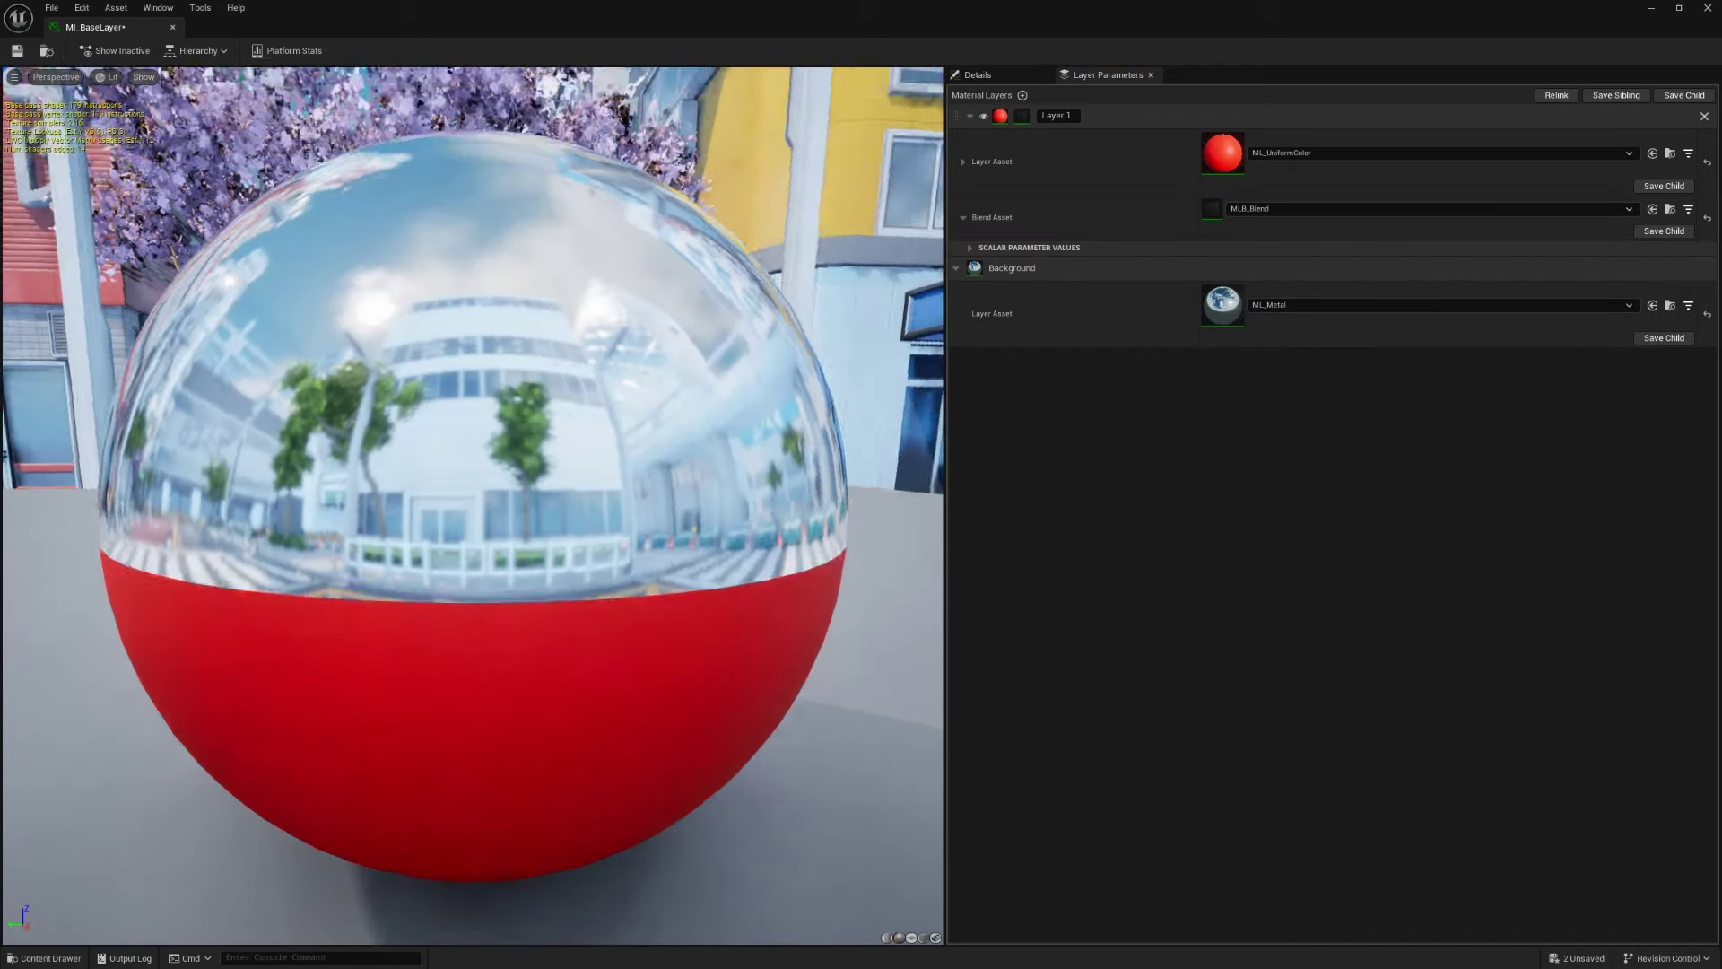
scroll(742, 352, "up", 3)
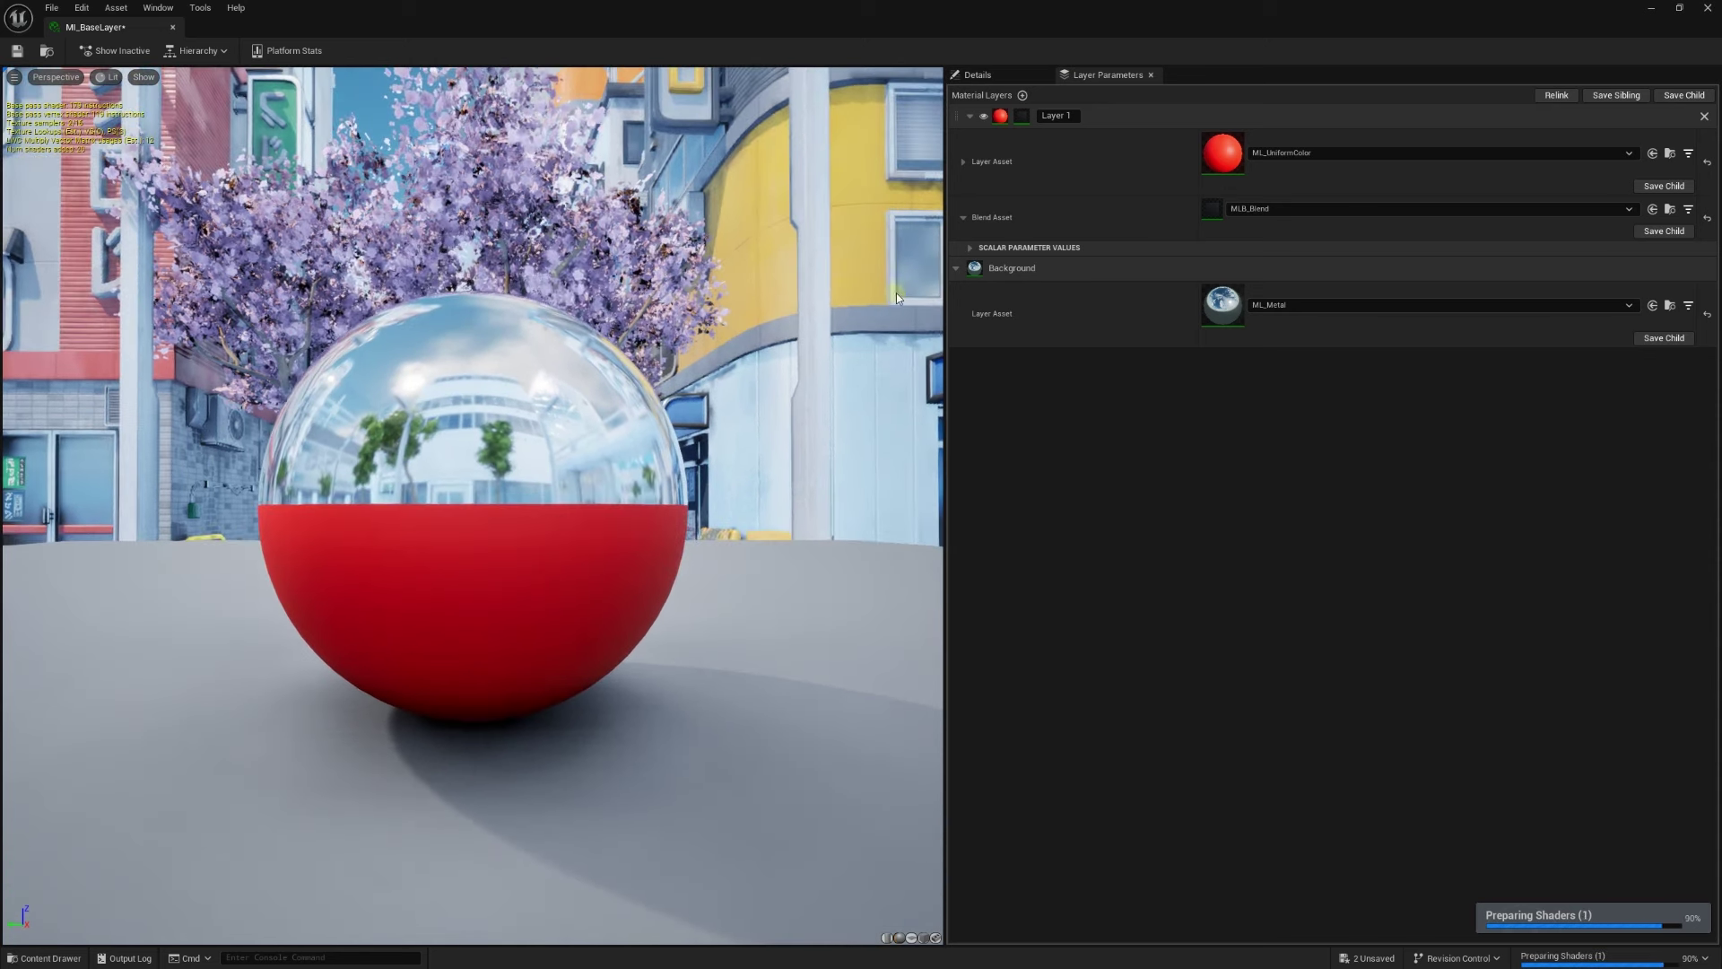
left_click(974, 250)
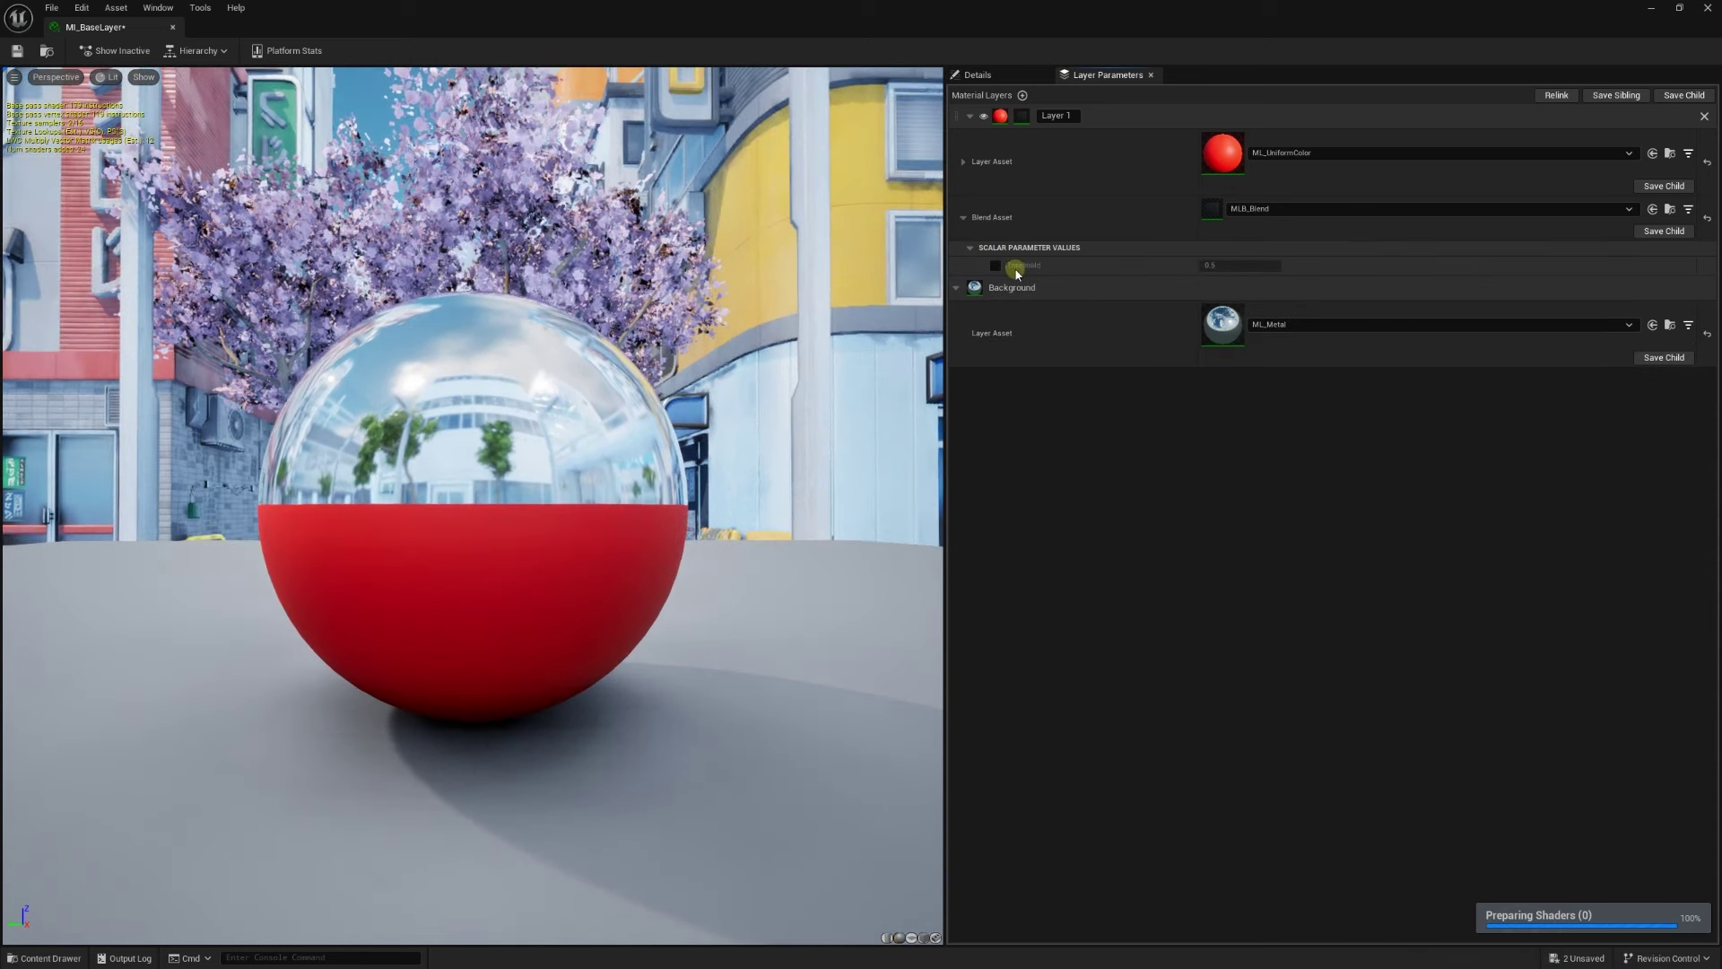
left_click(994, 266)
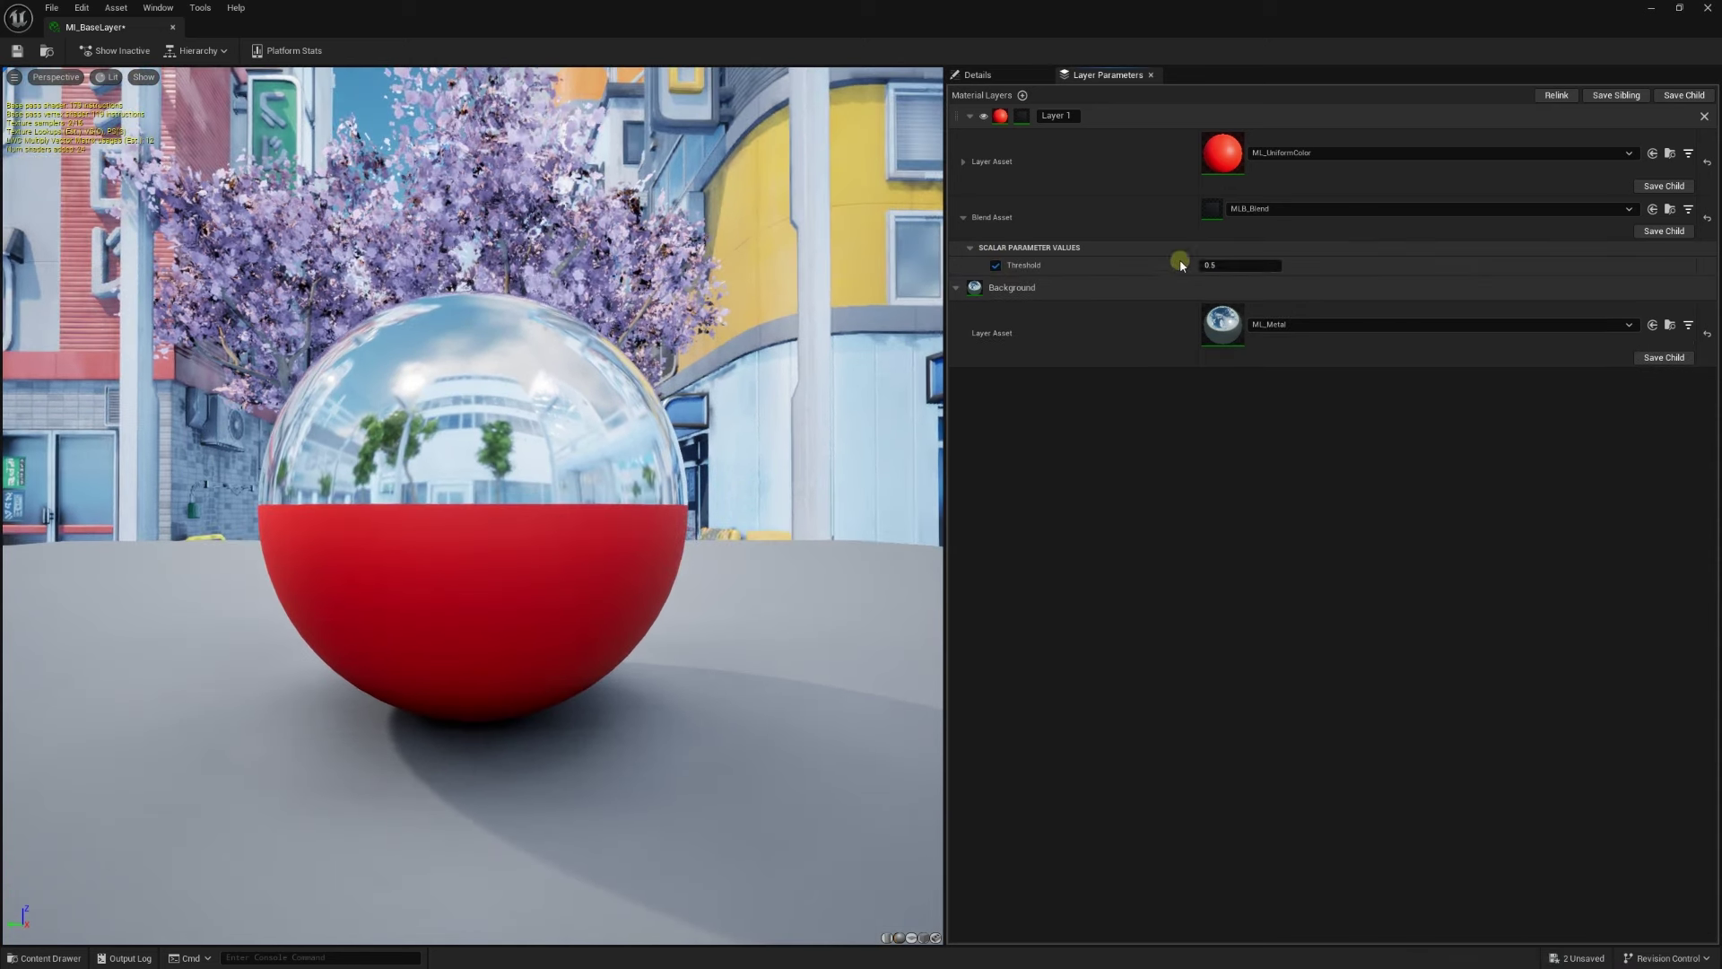
mouse_move(1220, 265)
left_mouse_down()
mouse_move(1175, 265)
mouse_move(1283, 265)
left_mouse_up()
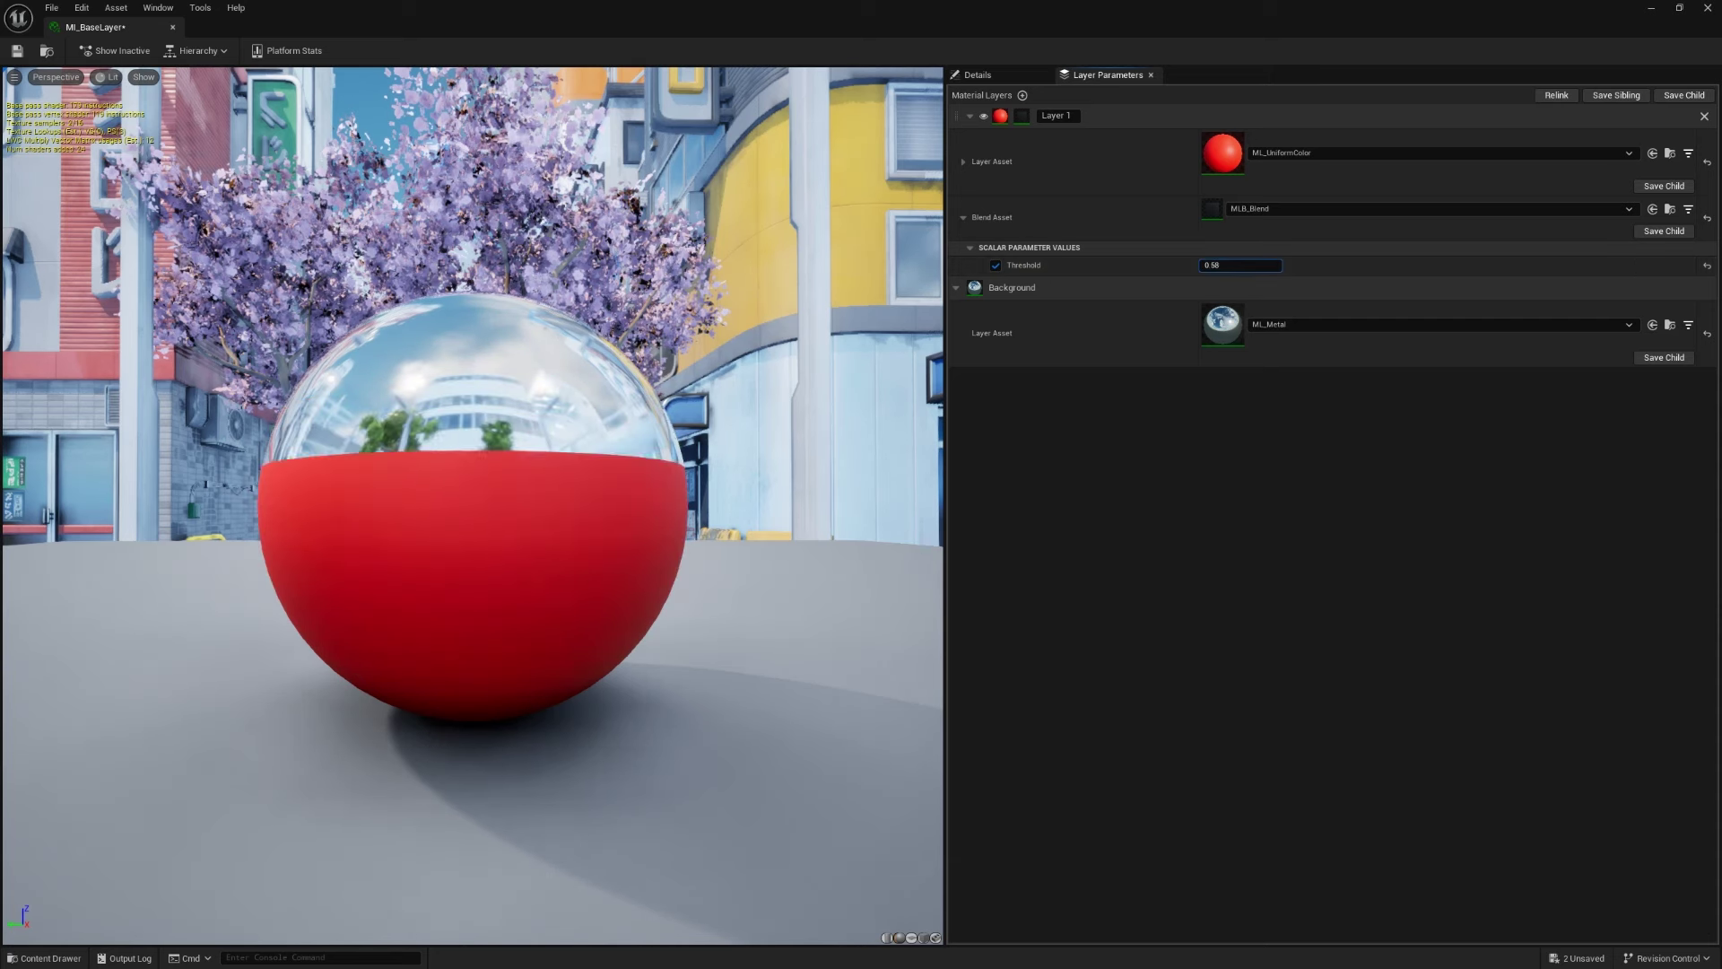
left_click_drag(1240, 264, 1354, 241)
type("0.5")
key("Return")
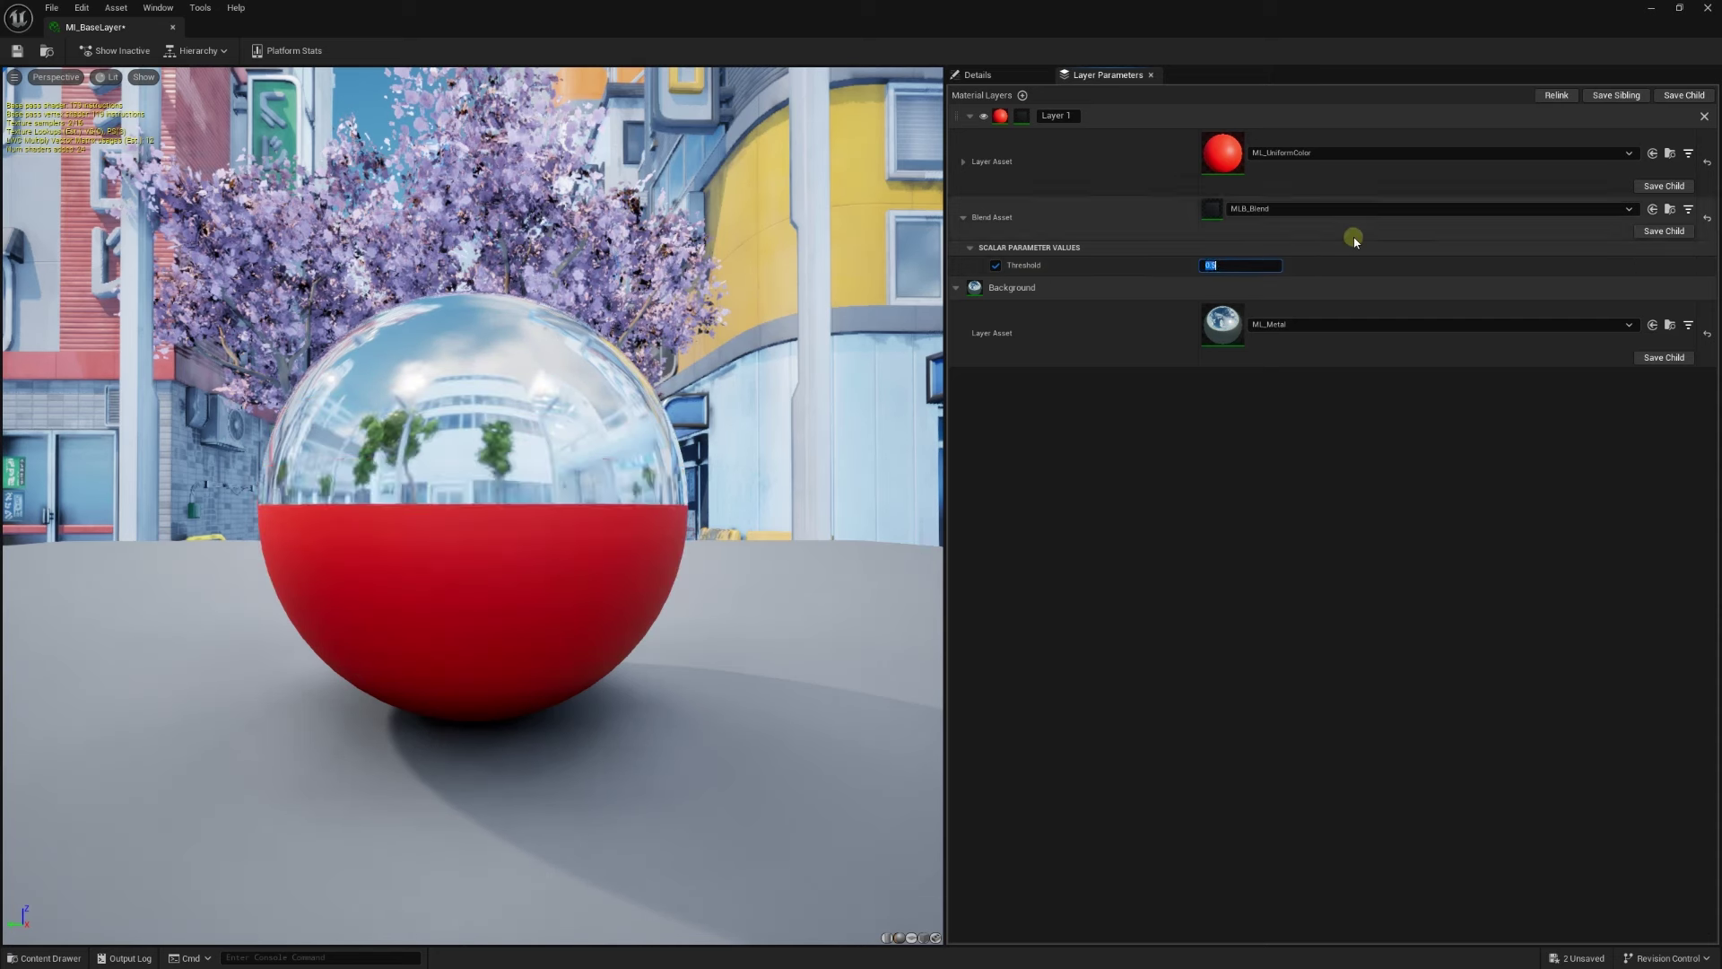
left_click_drag(718, 359, 359, 358)
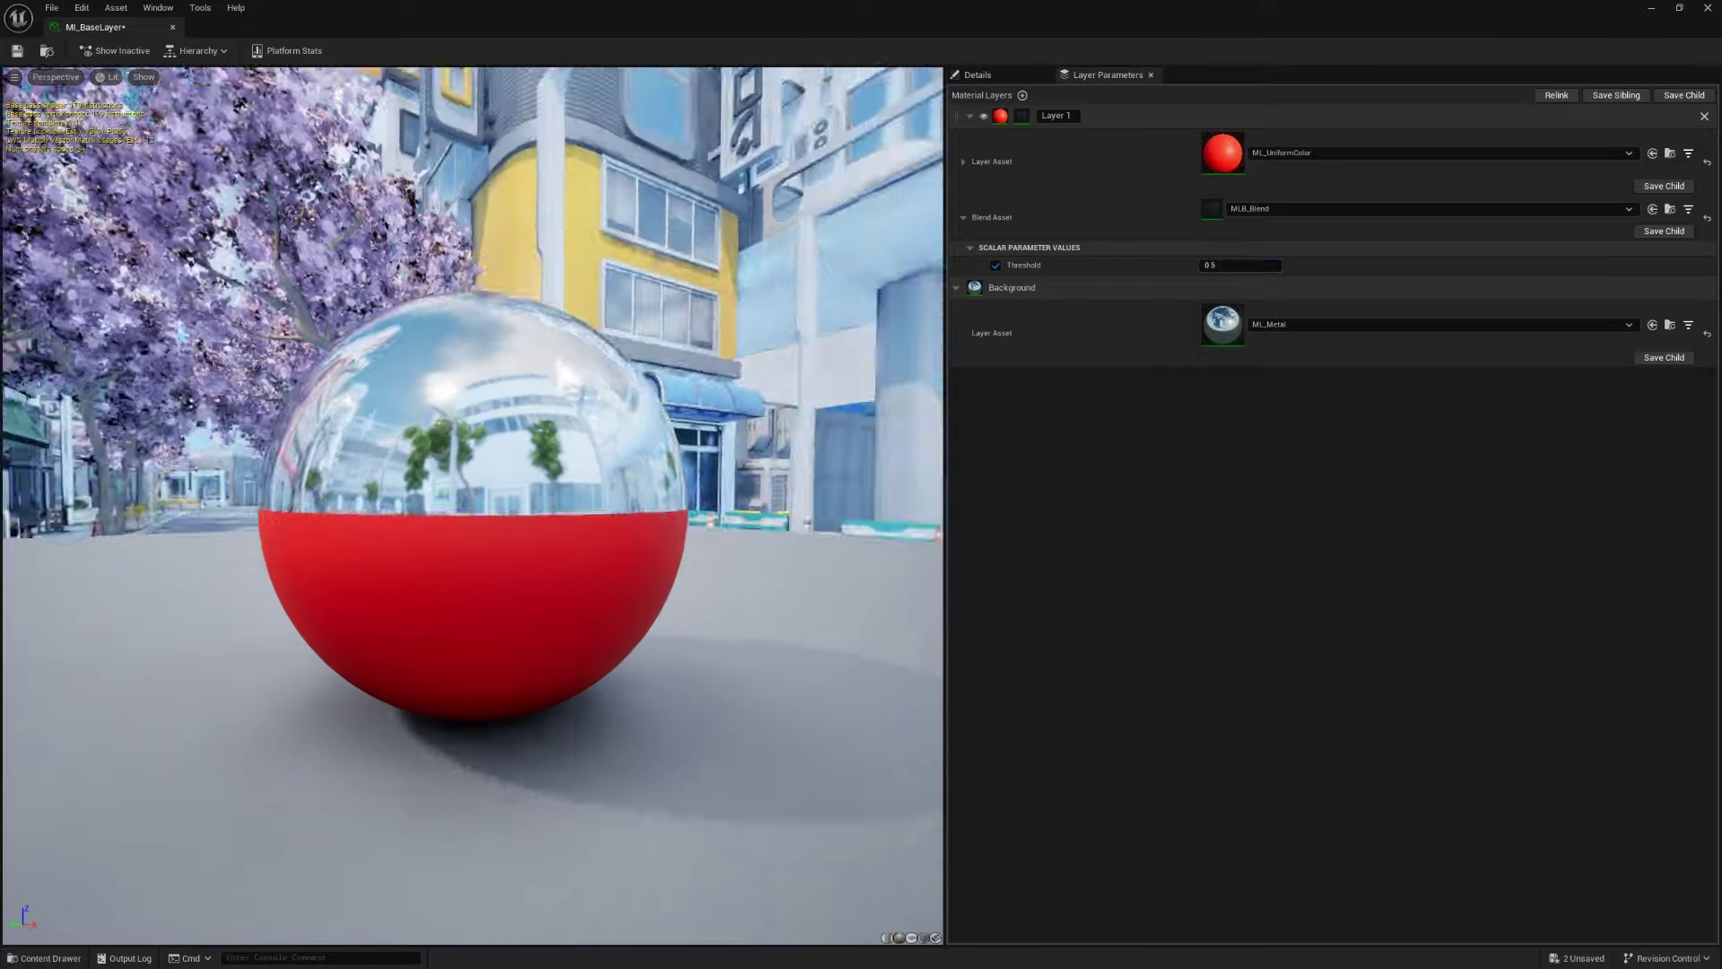
left_click_drag(538, 359, 797, 366)
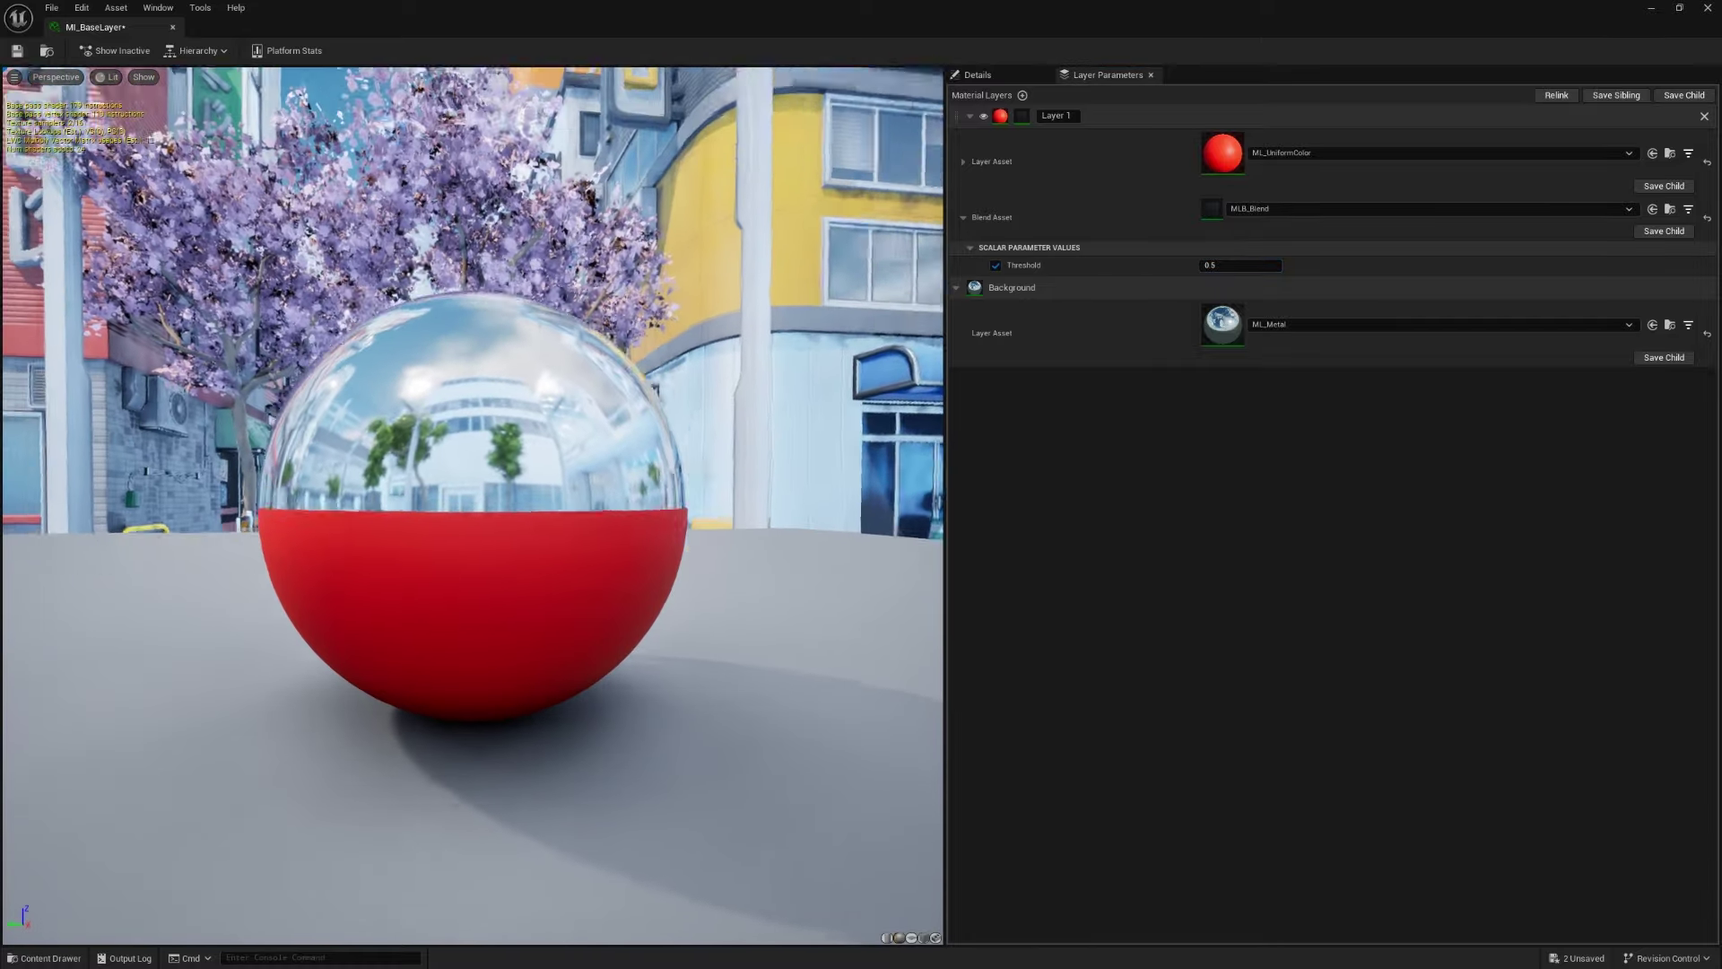
Enable Layer 1's Base Color override and try out colours in the Color Picker
left_click(1288, 155)
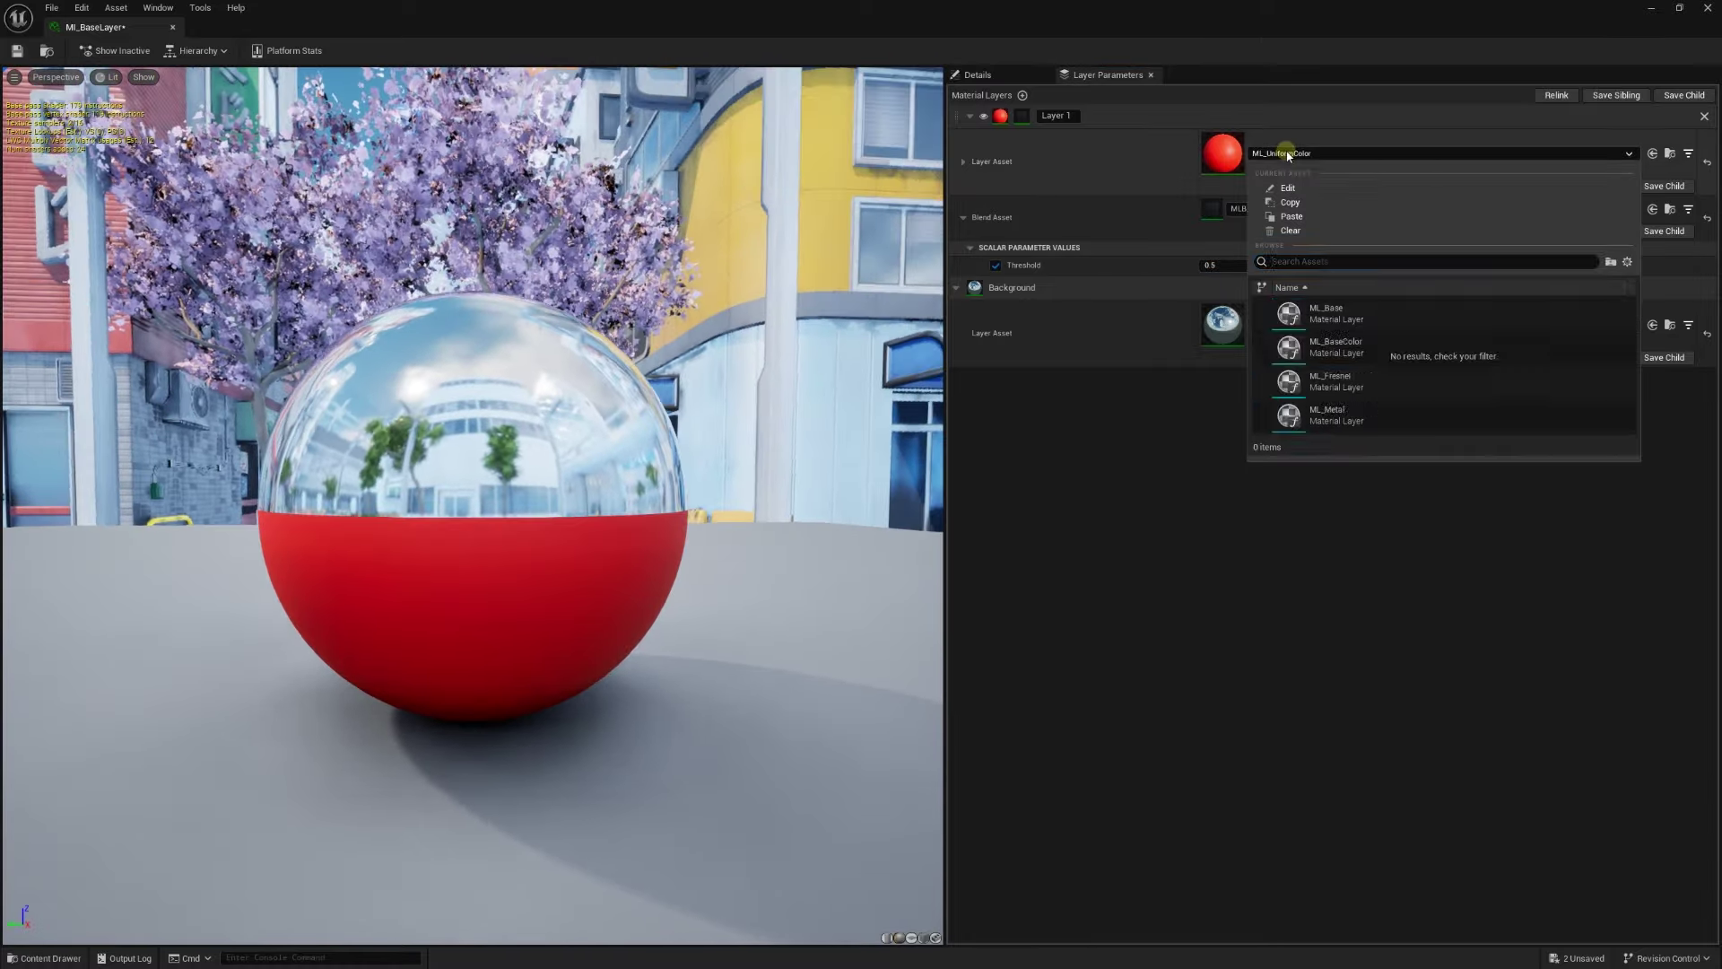
left_click(992, 169)
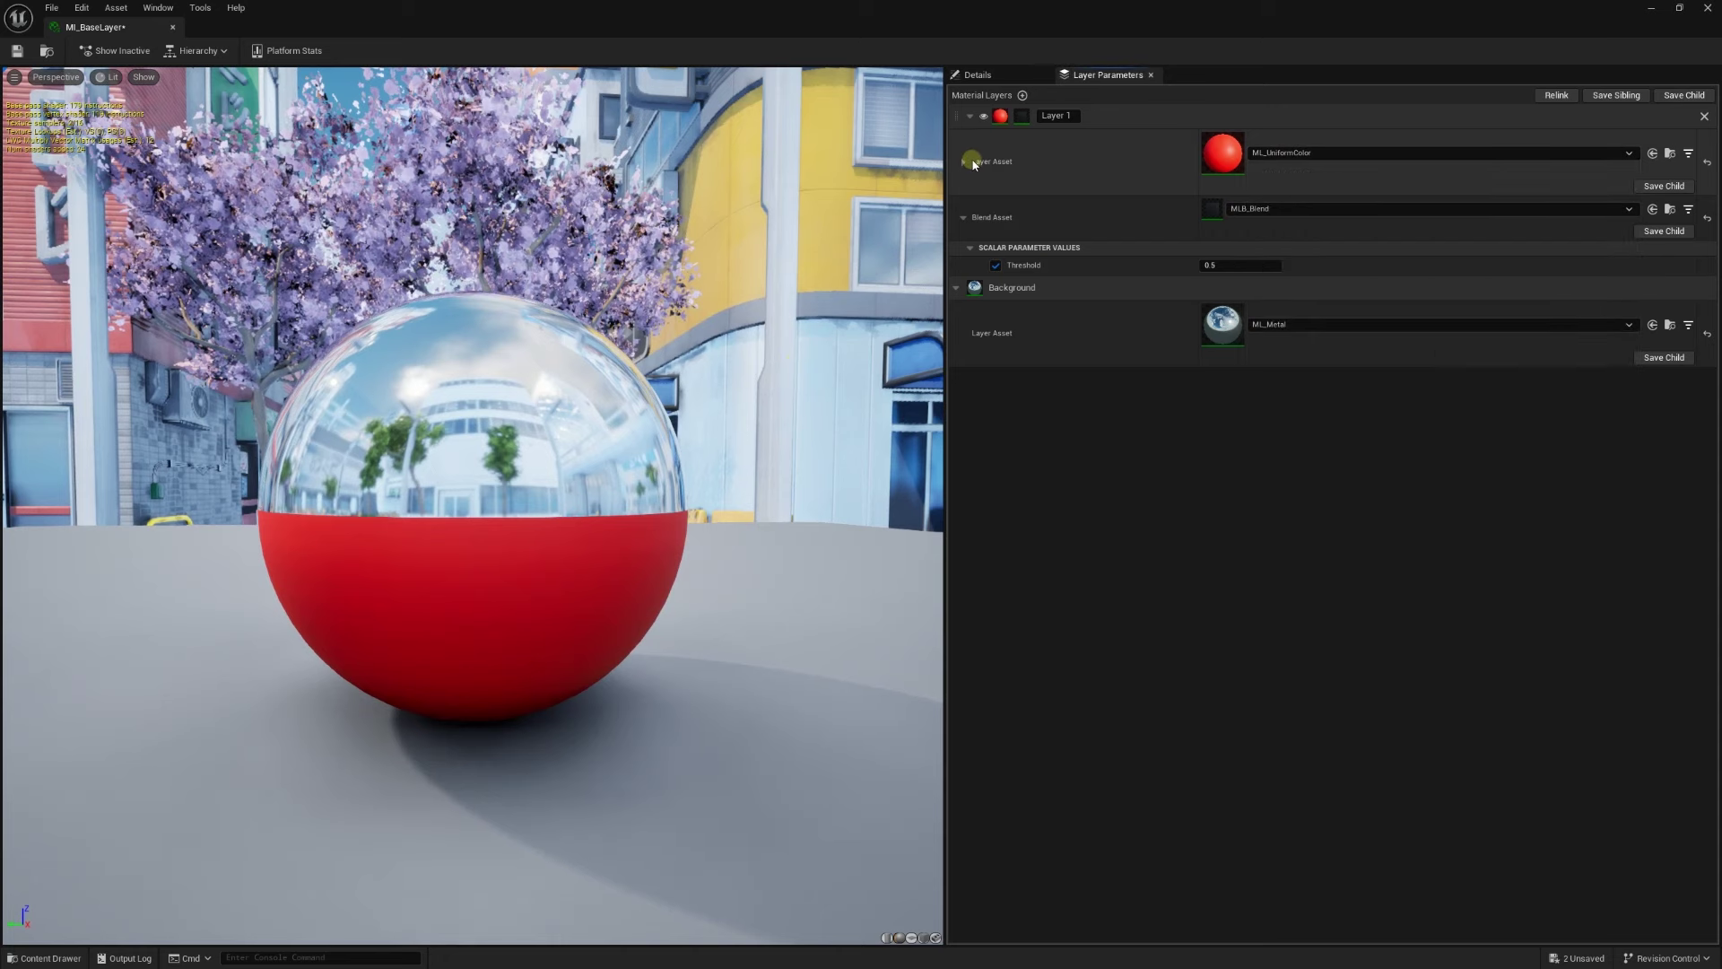
left_click(961, 164)
left_click(970, 203)
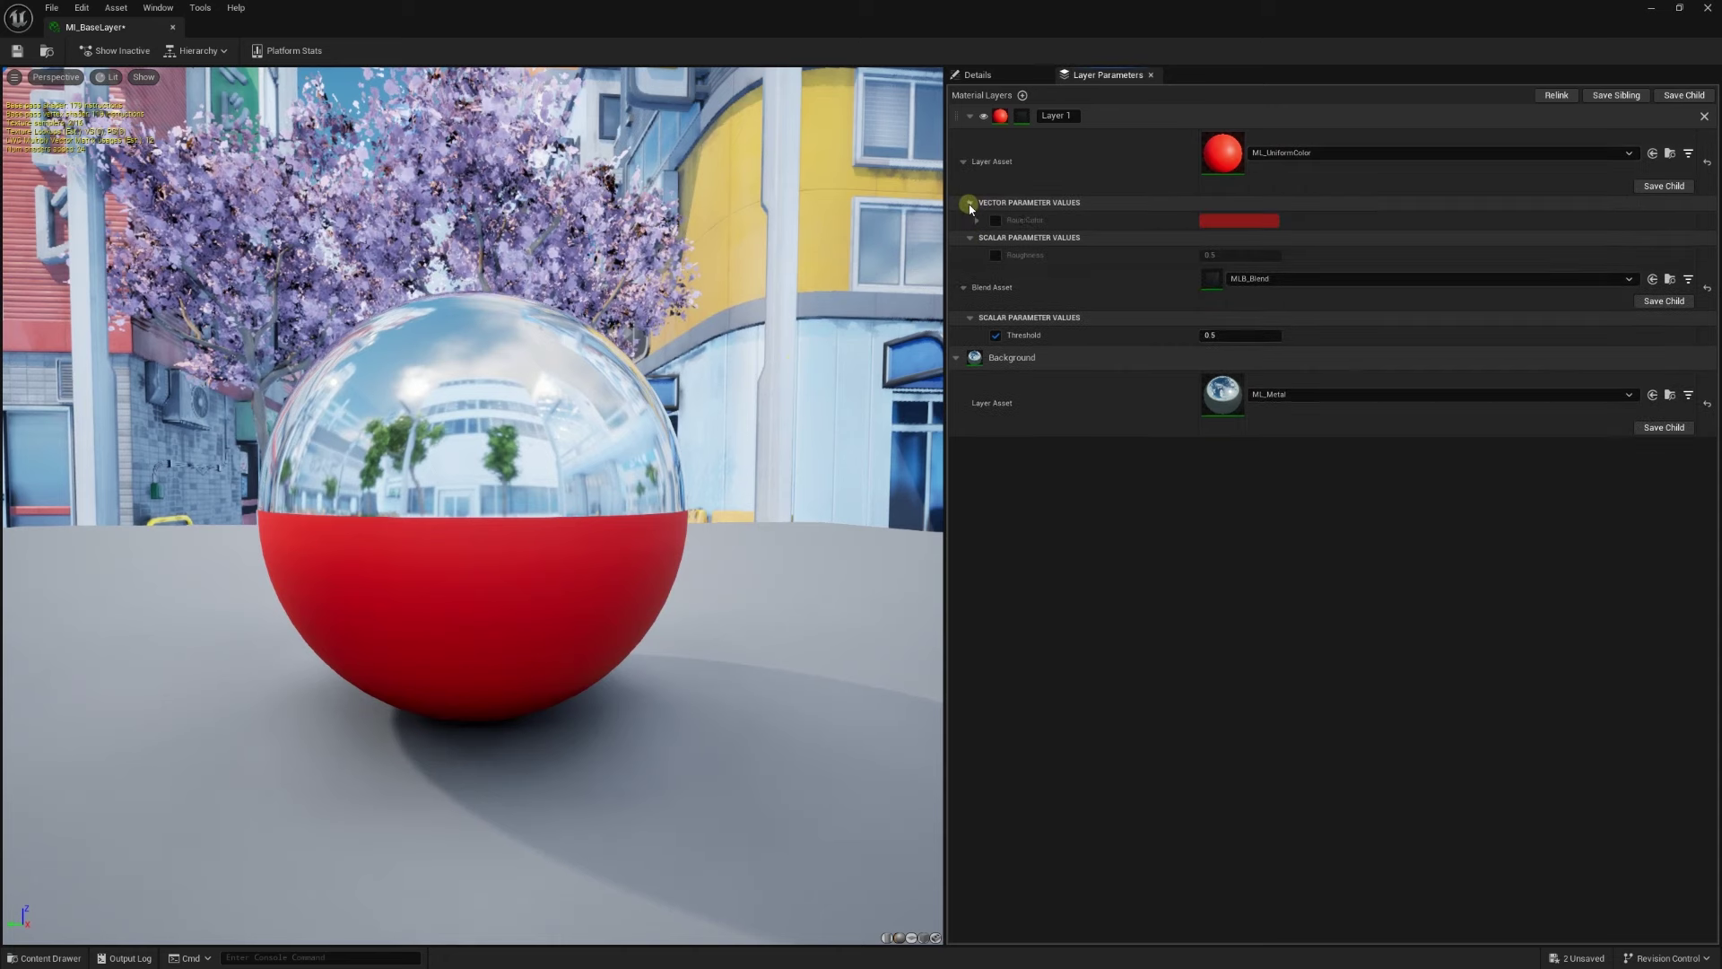
left_click(996, 220)
left_click(1243, 222)
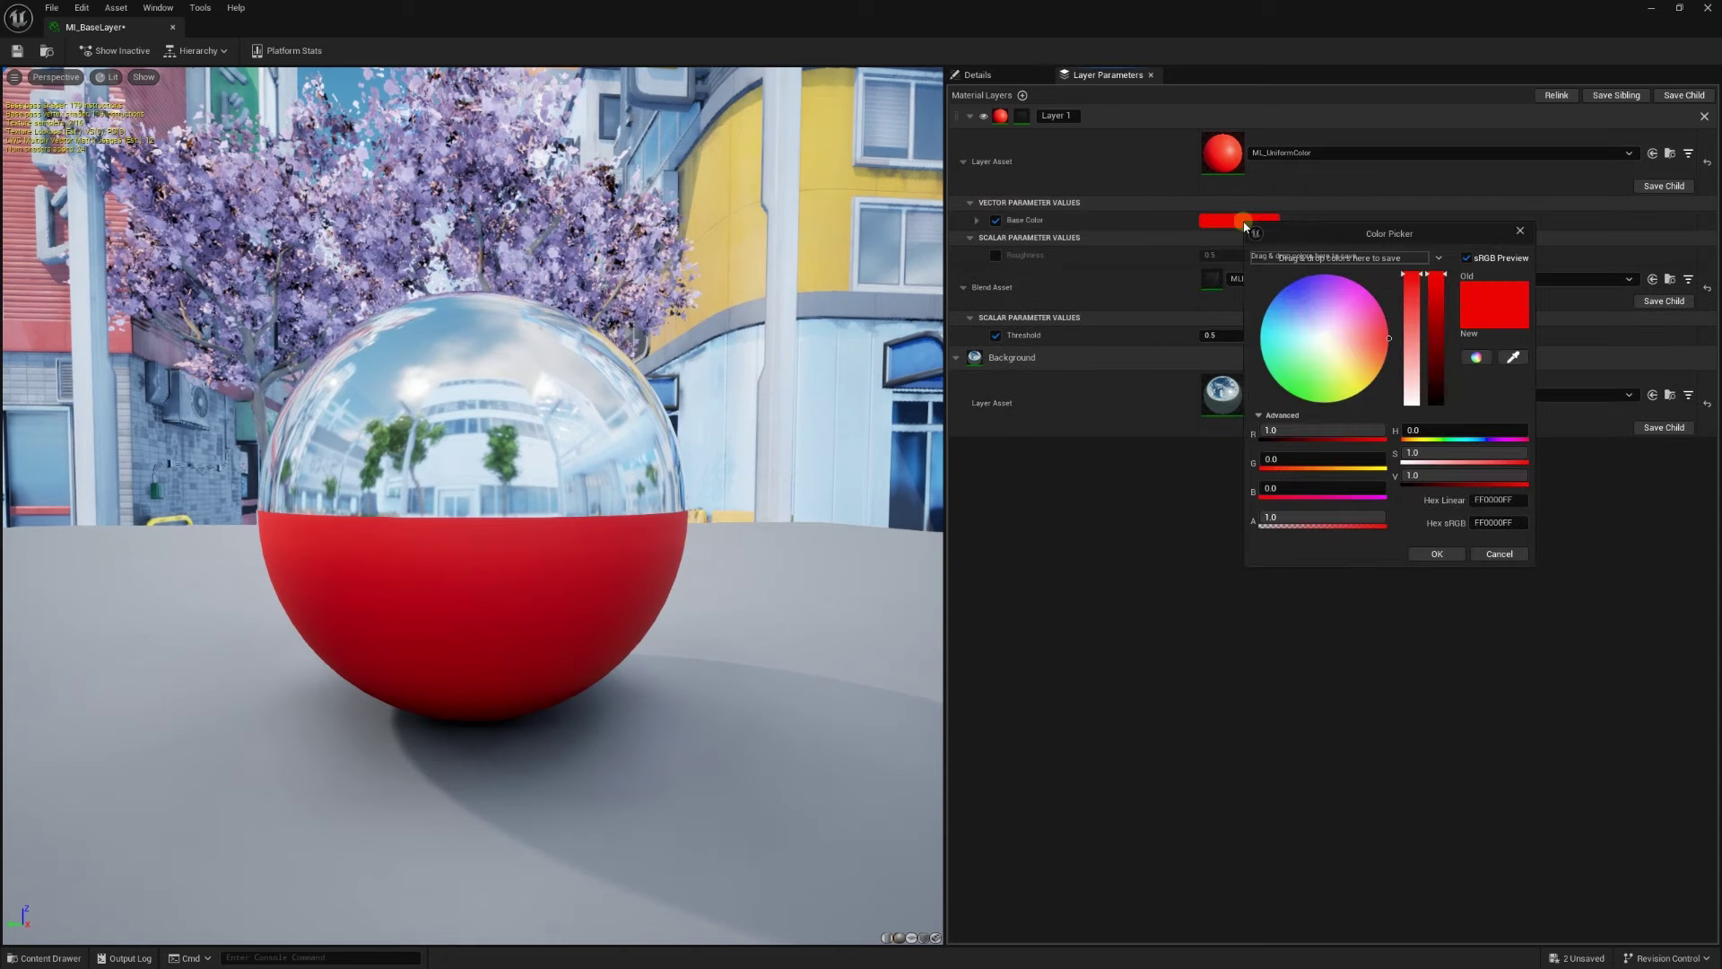
left_click_drag(1308, 327, 1303, 315)
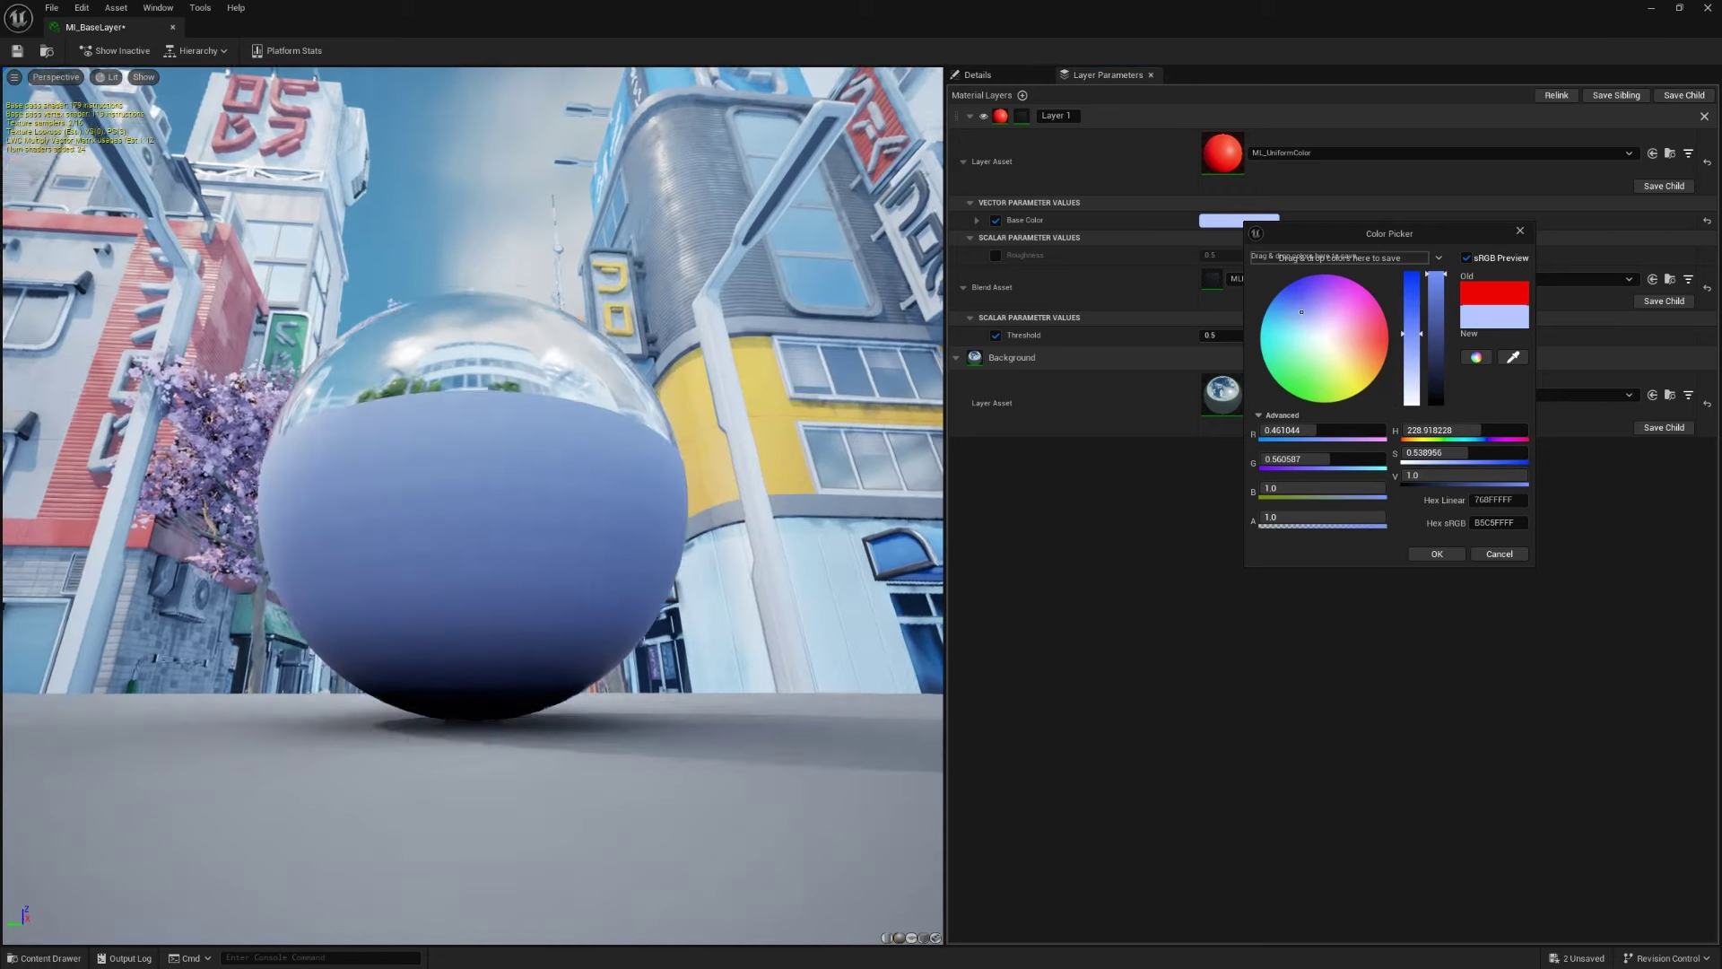
mouse_move(1432, 320)
left_mouse_down()
mouse_move(1411, 365)
mouse_move(1392, 244)
left_mouse_up()
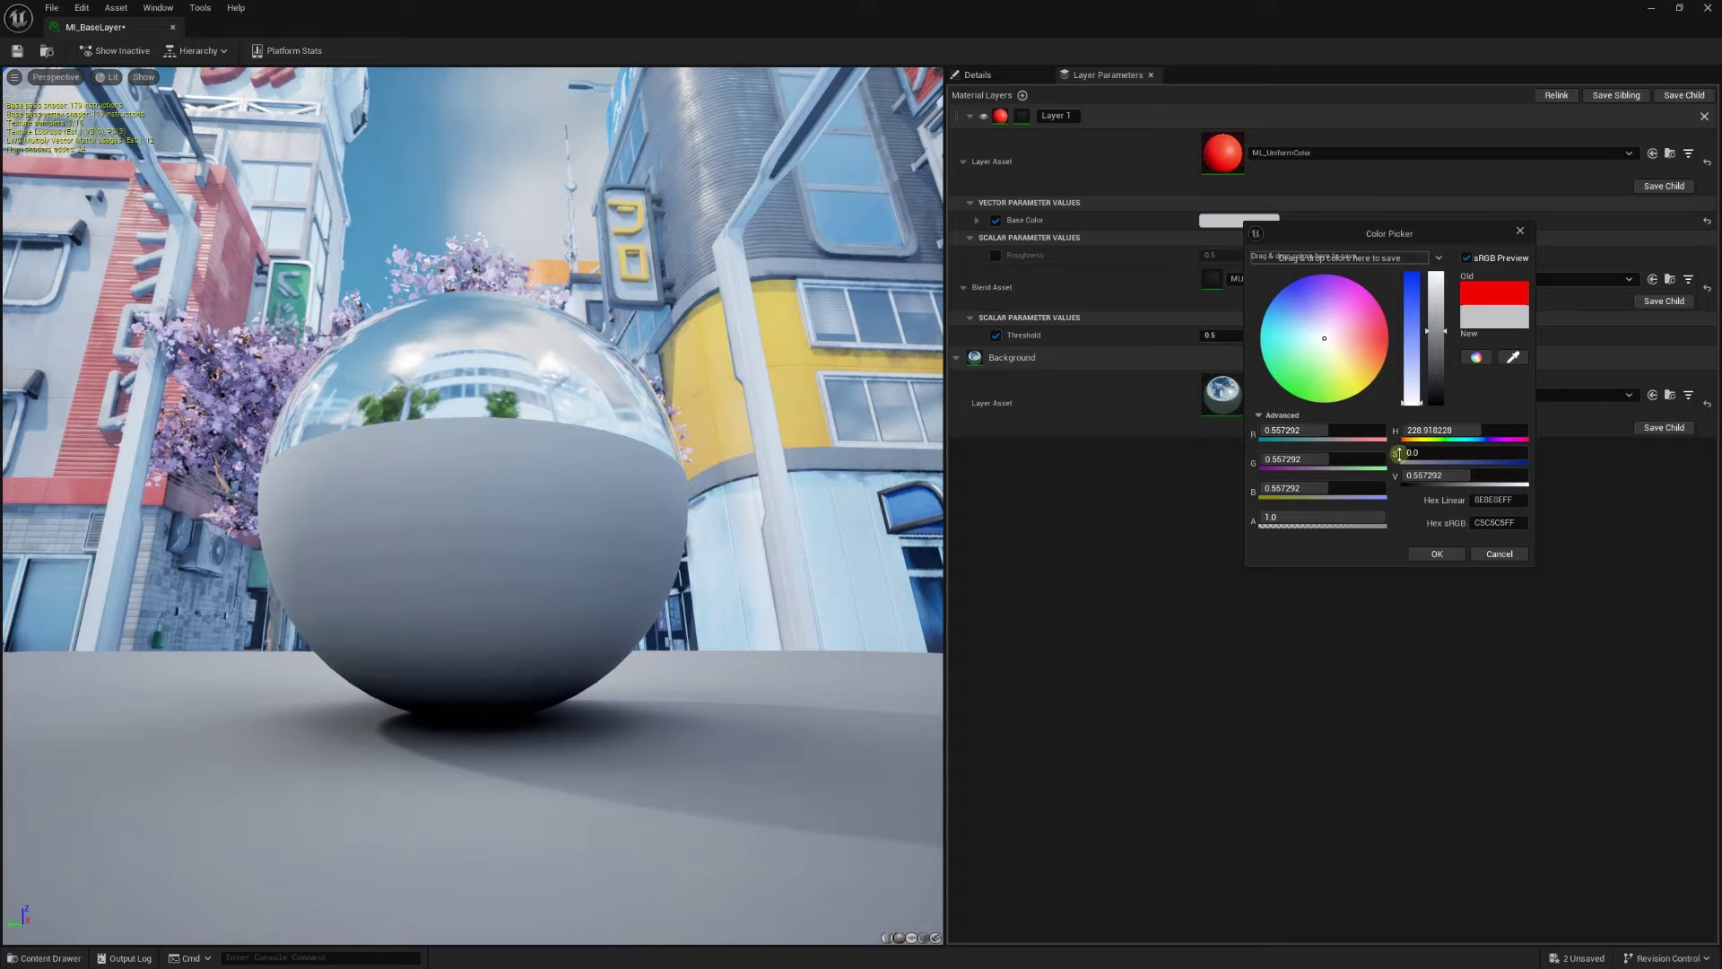
Override Layer 1's Roughness to 0.0 for a glossy finish
left_click_drag(649, 240, 574, 269)
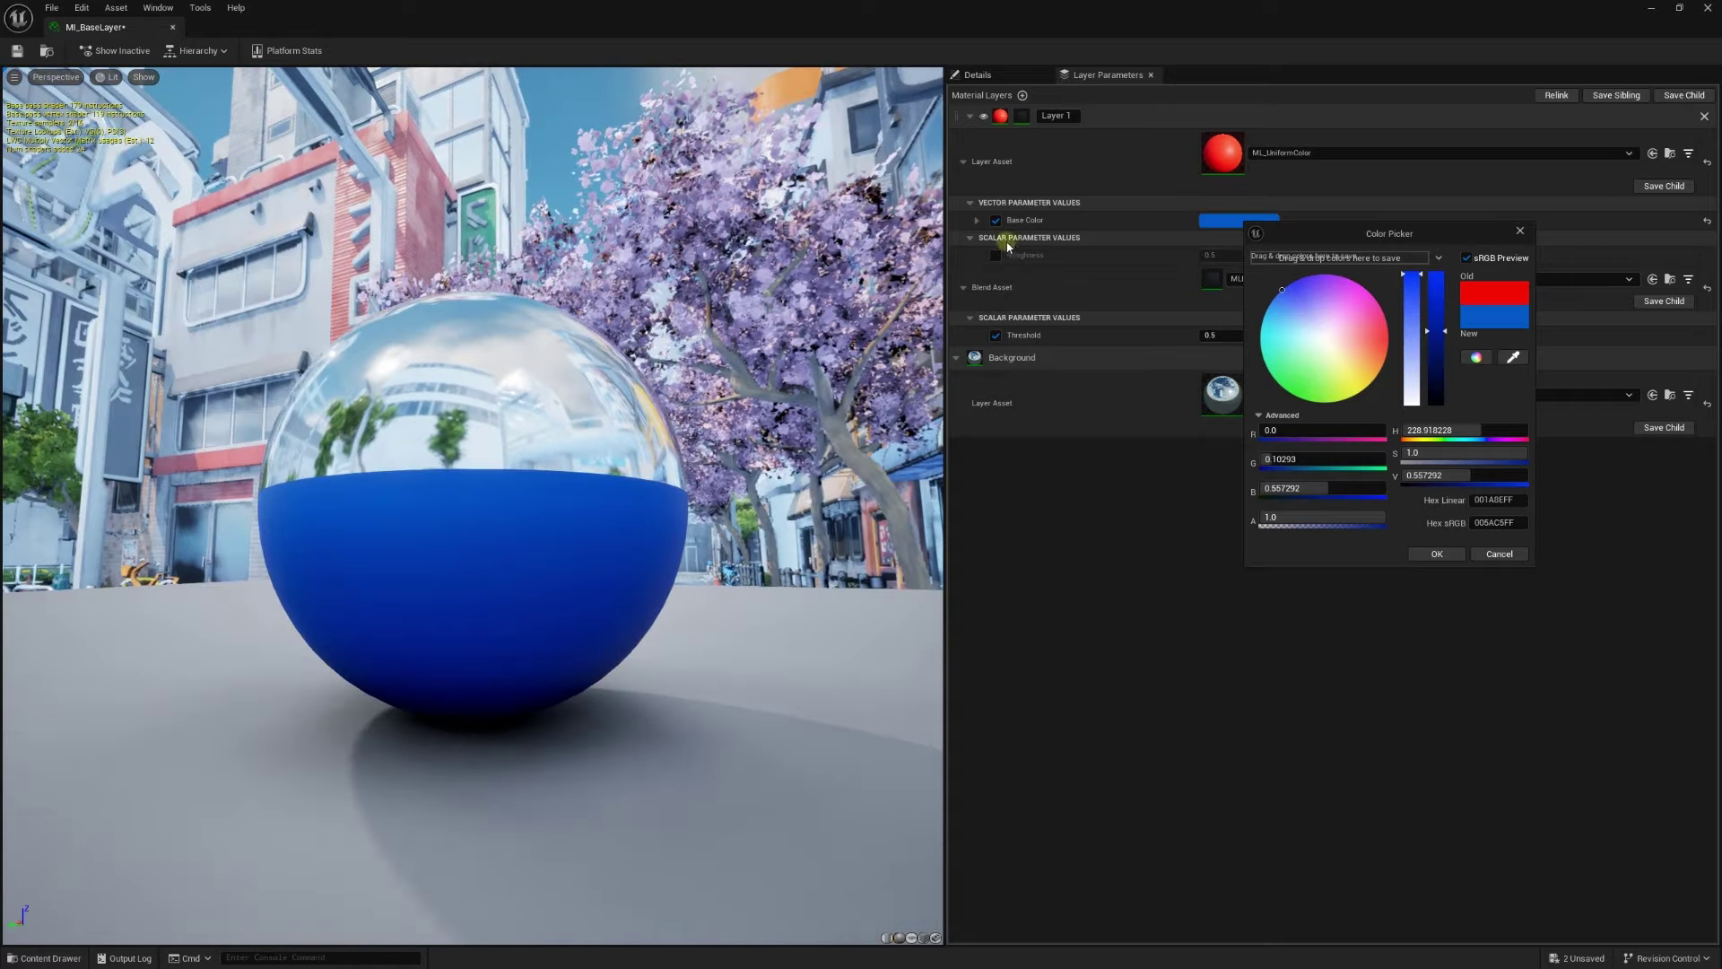
left_click(1131, 235)
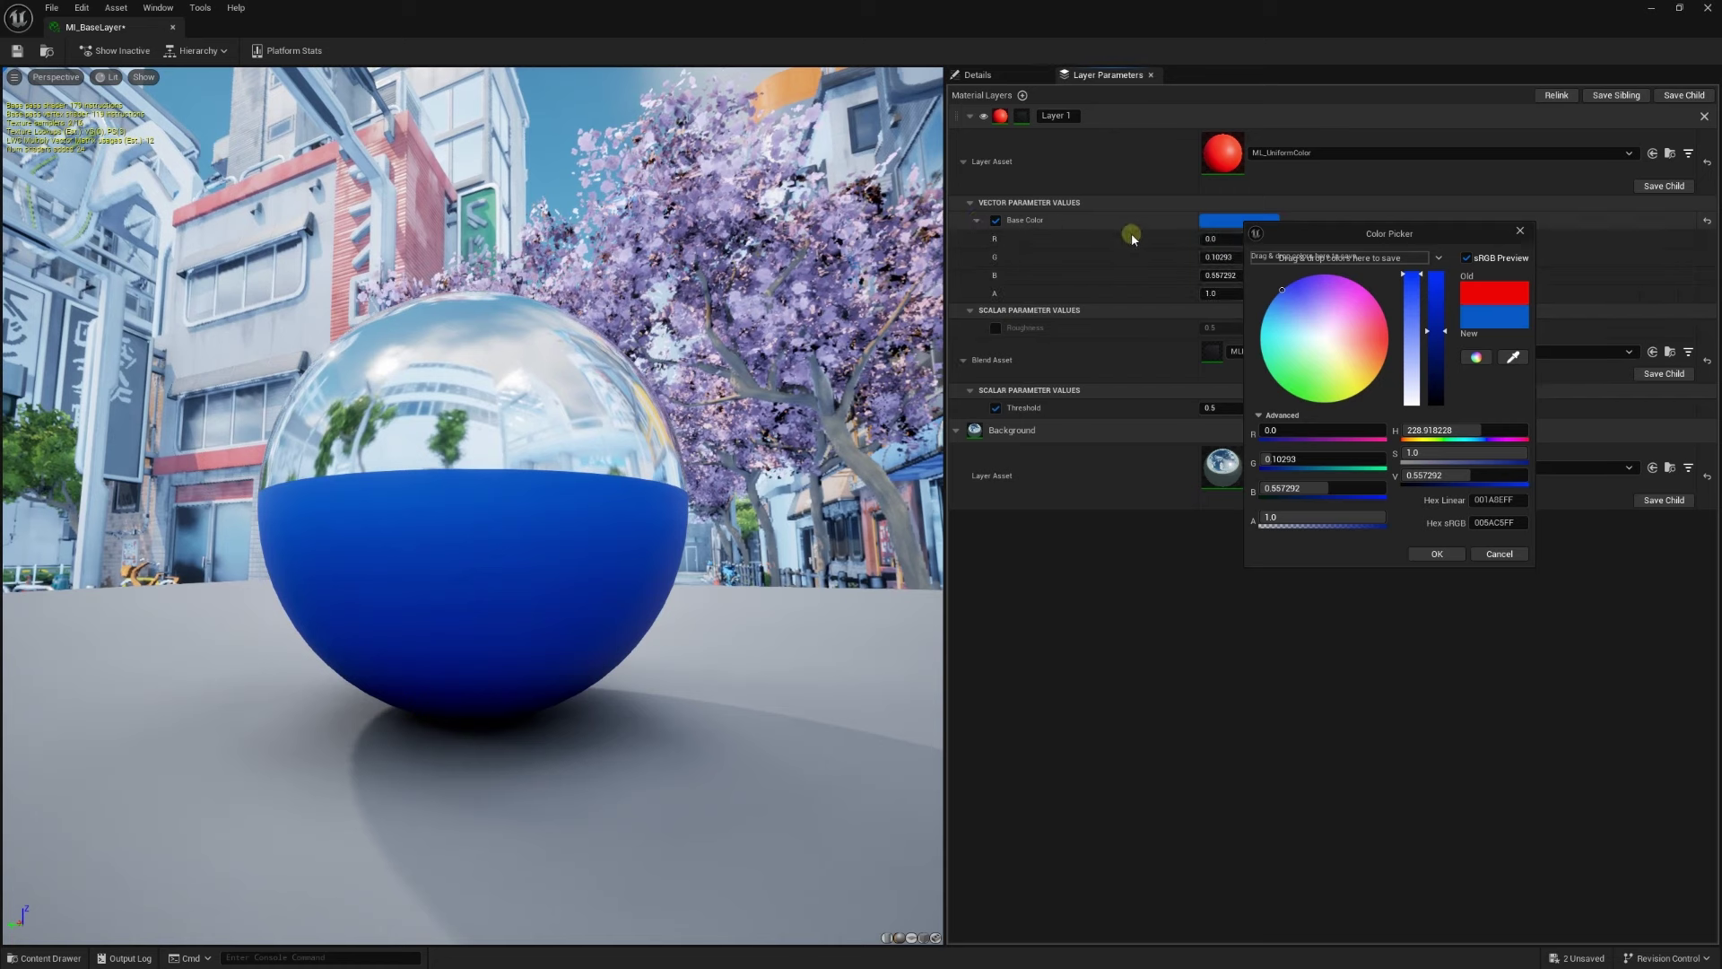
left_click(977, 219)
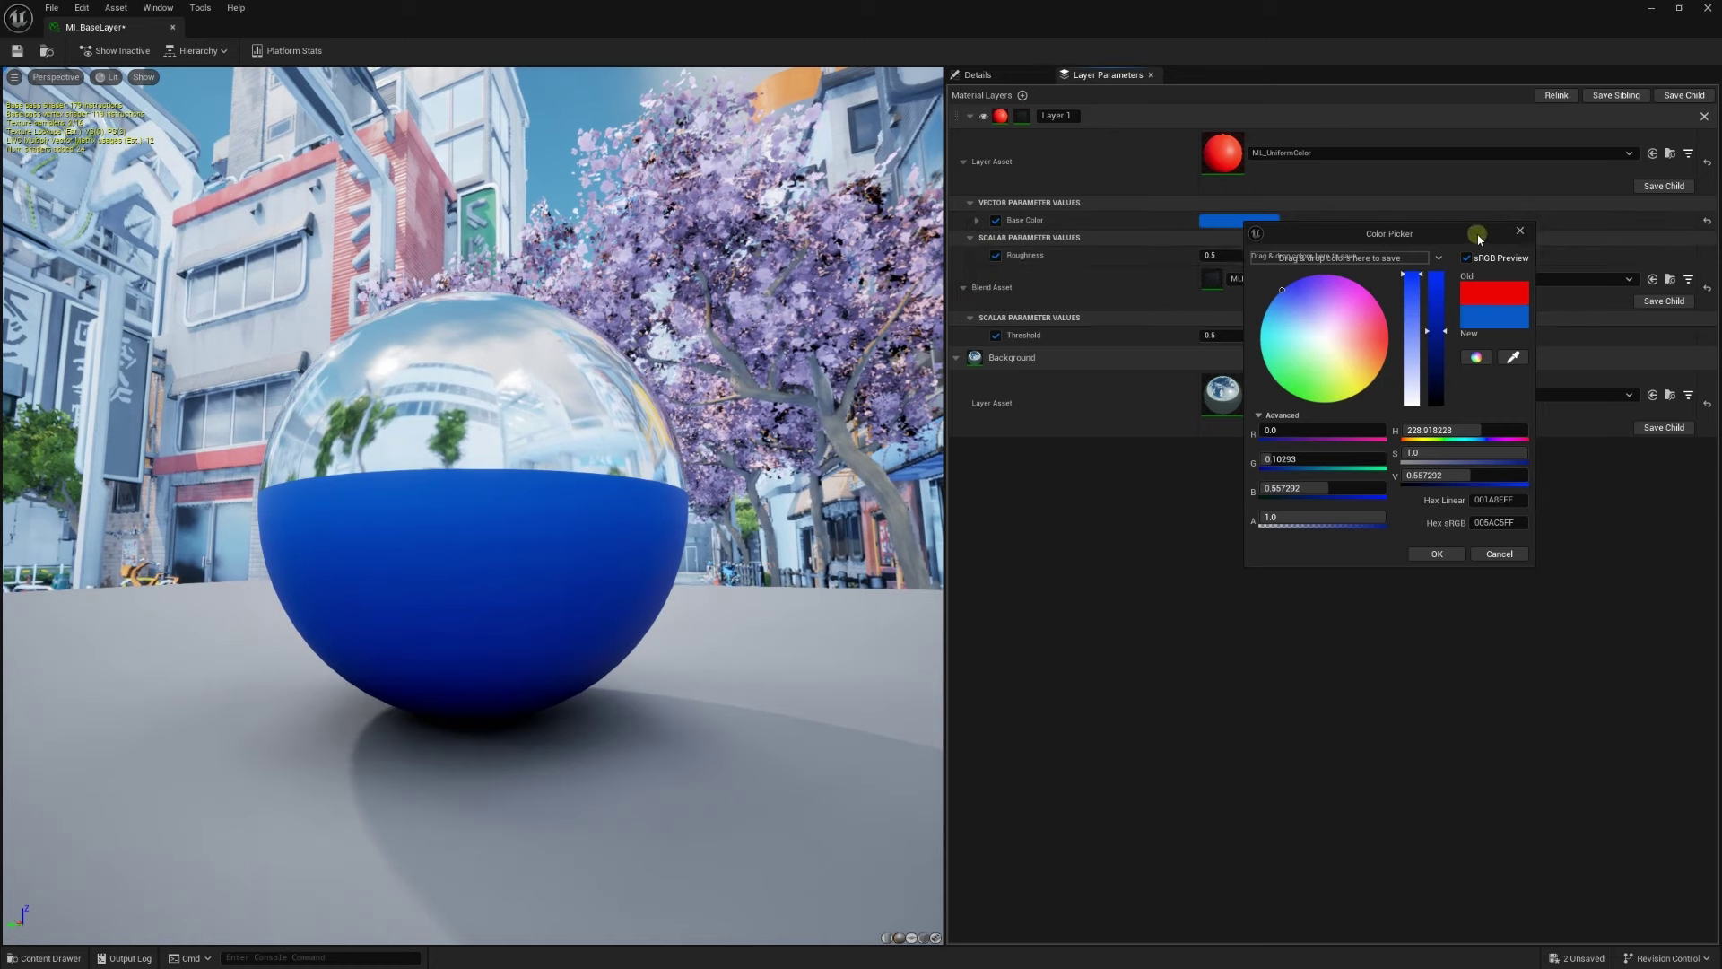
left_click_drag(1478, 238, 1460, 283)
left_click(1306, 265)
mouse_move(1256, 255)
left_mouse_down()
mouse_move(1291, 255)
mouse_move(1238, 255)
left_mouse_up()
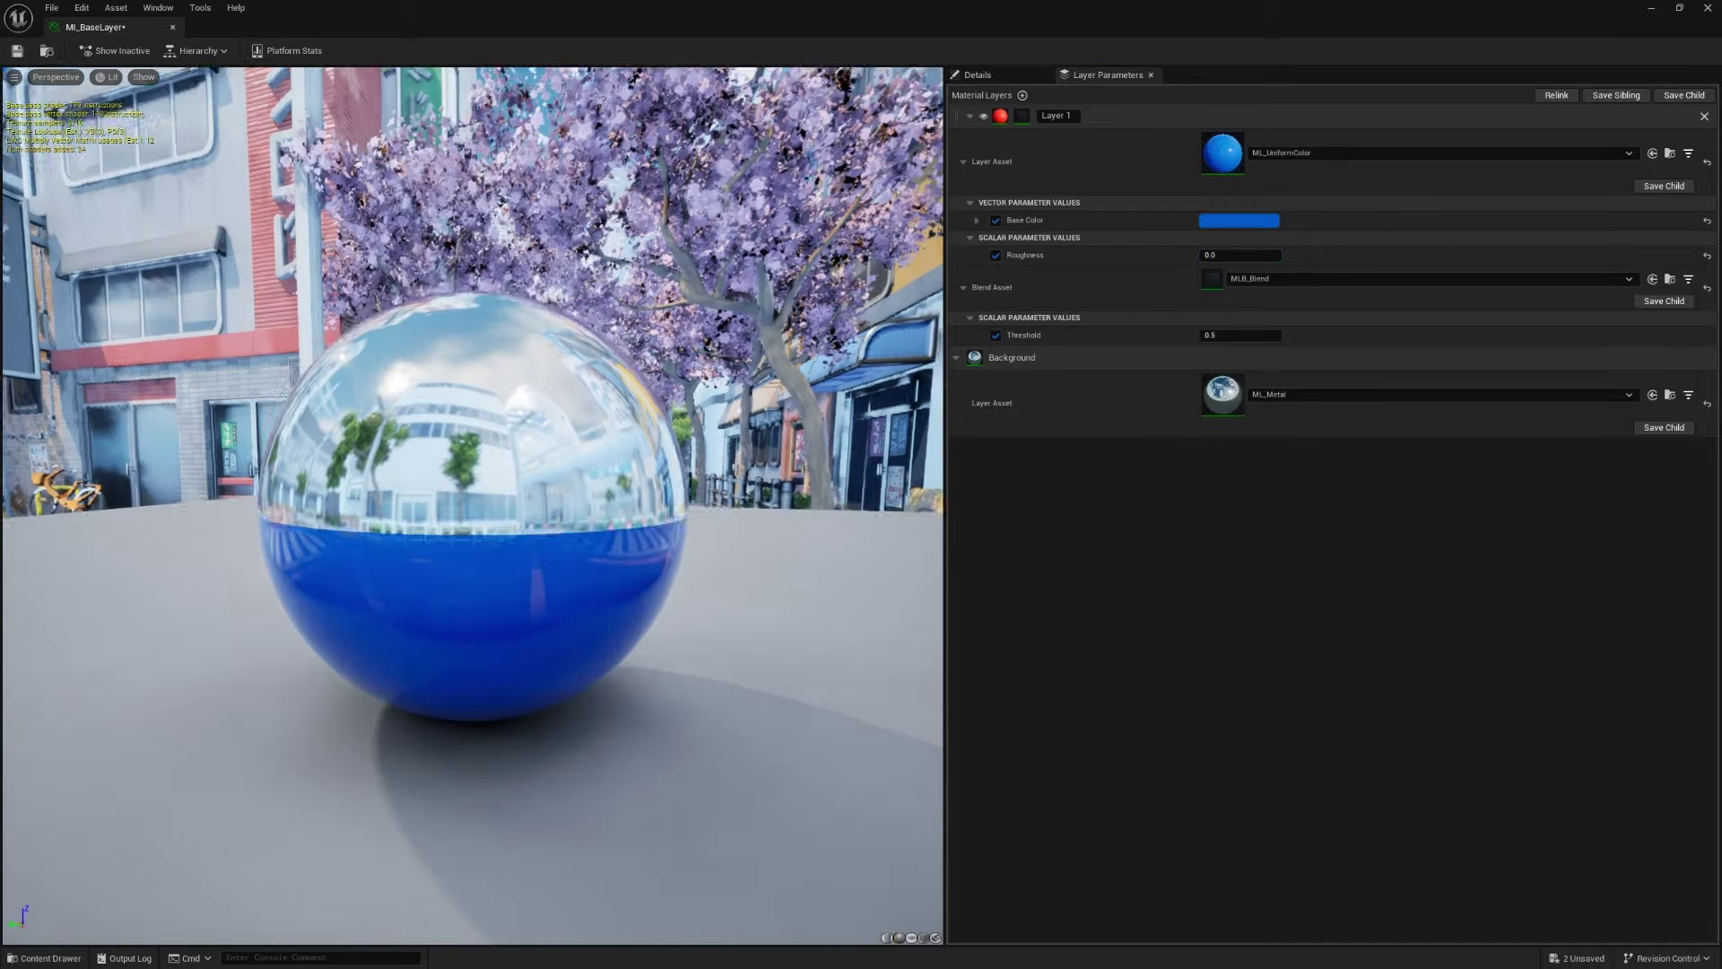
mouse_move(659, 255)
left_mouse_down()
mouse_move(838, 260)
mouse_move(628, 269)
left_mouse_up()
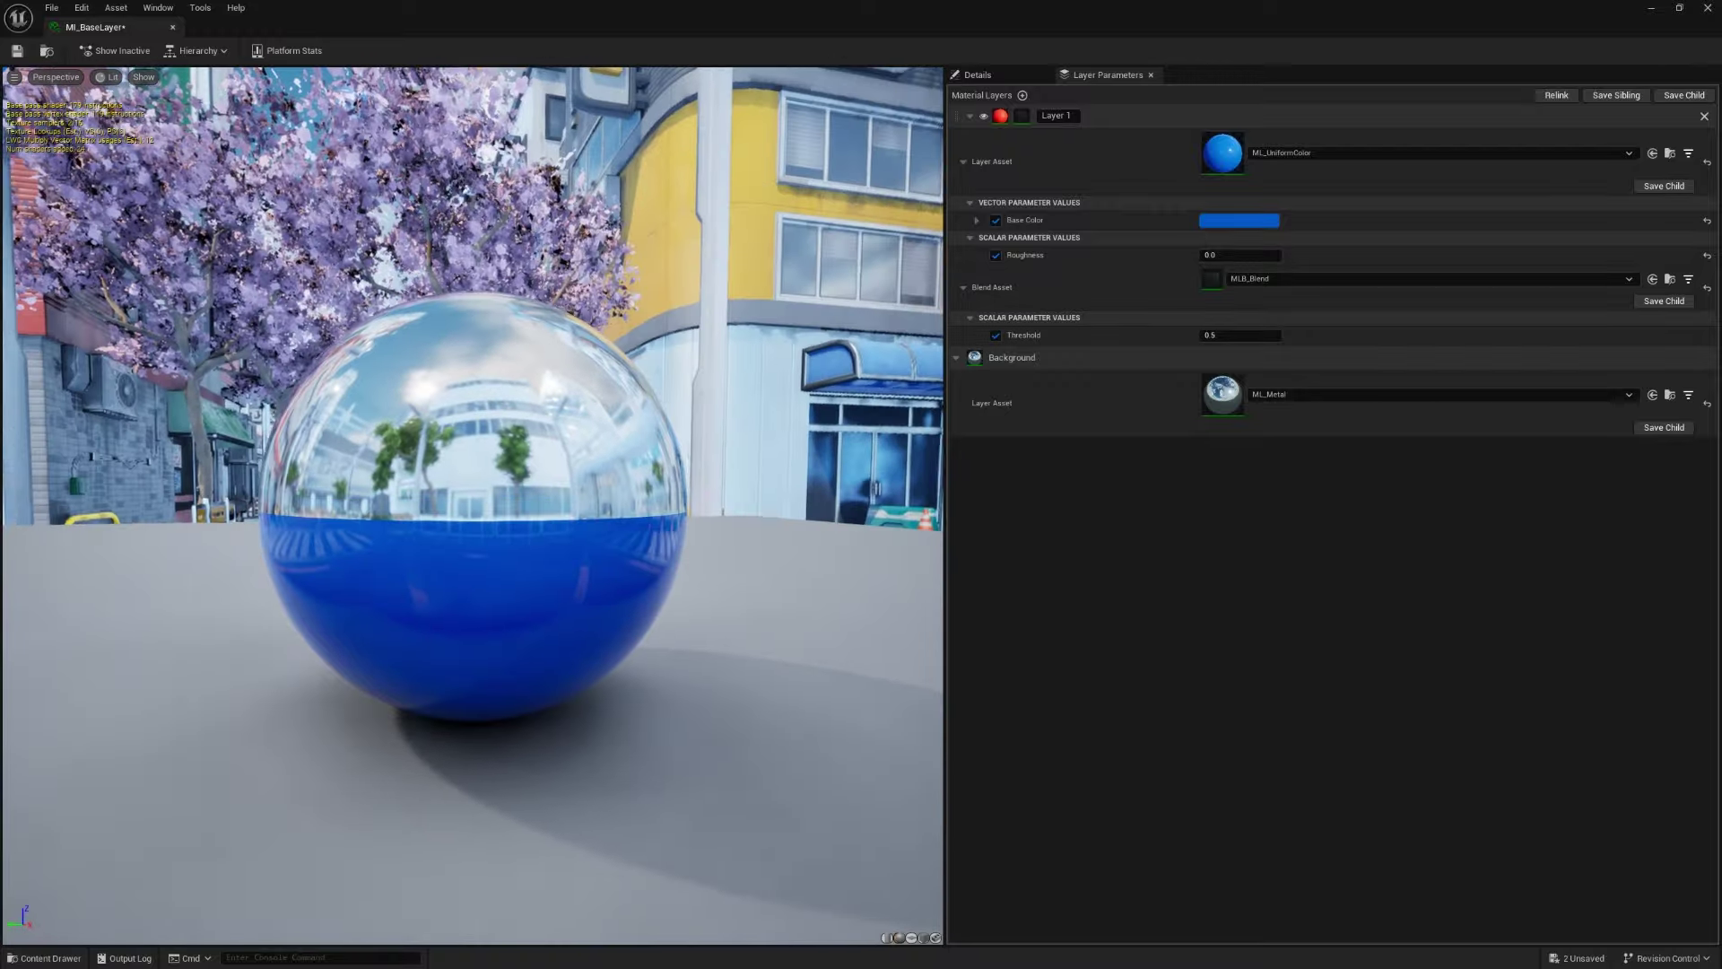
left_click_drag(628, 269, 807, 269)
Change Layer 1's Base Color to orange and confirm it
left_click(1238, 220)
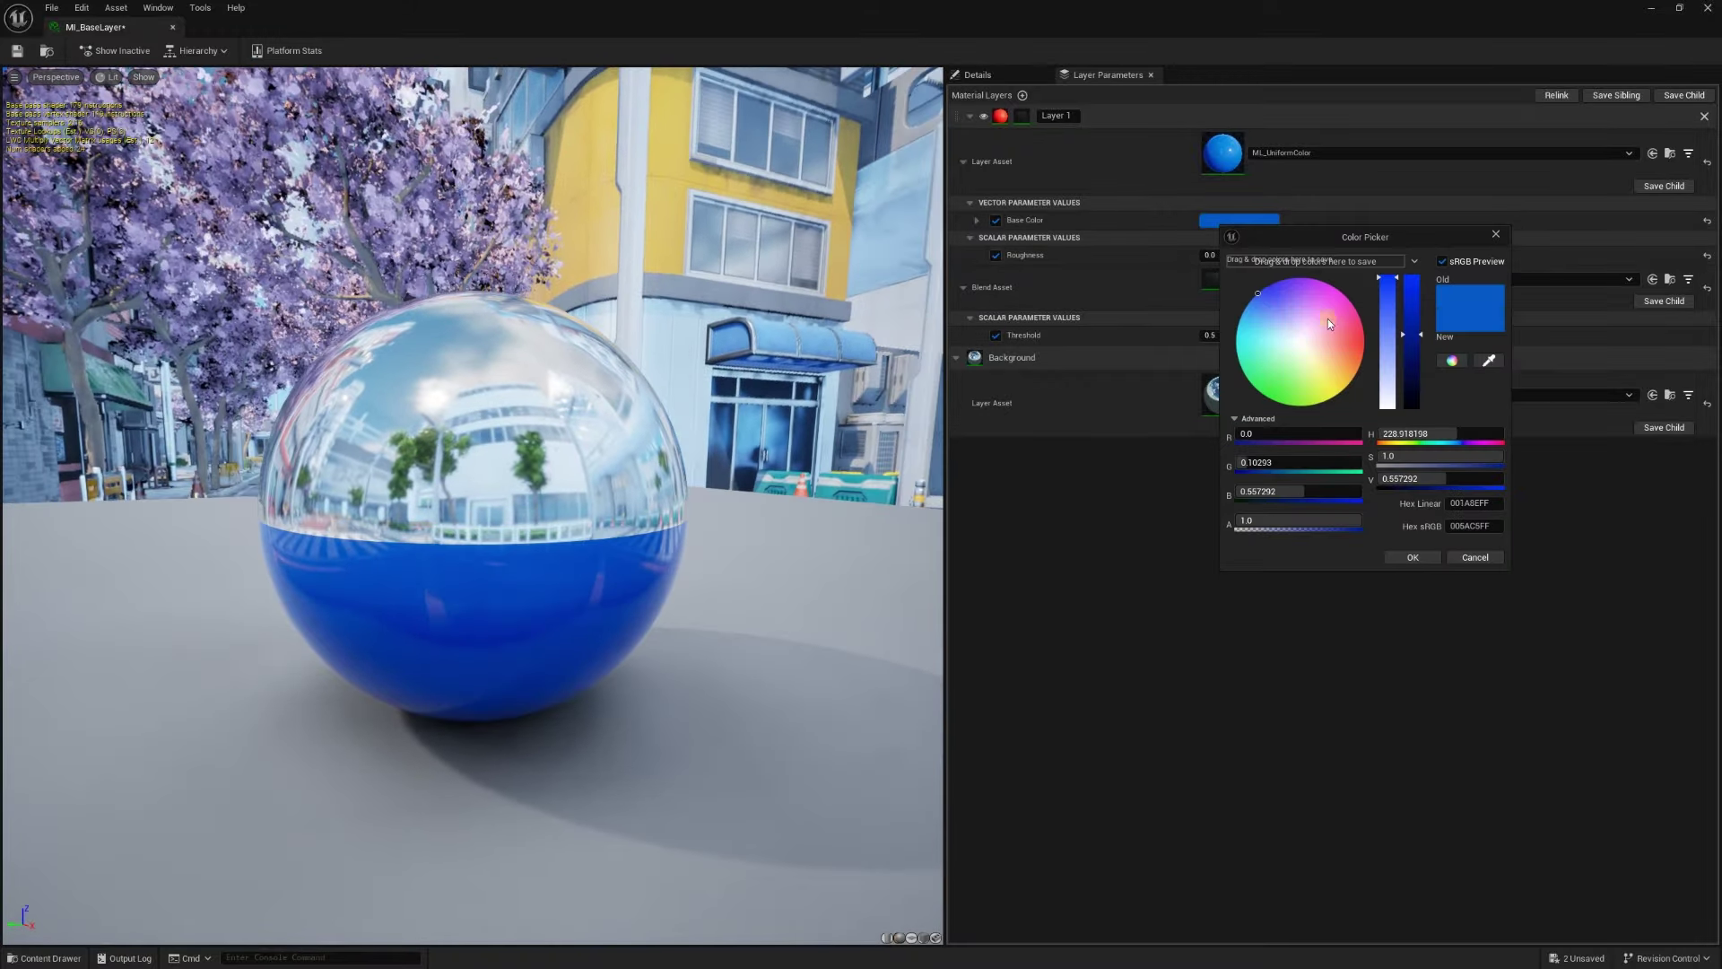
left_click_drag(1327, 319, 1365, 350)
left_click_drag(1411, 296, 1412, 333)
left_click(1424, 559)
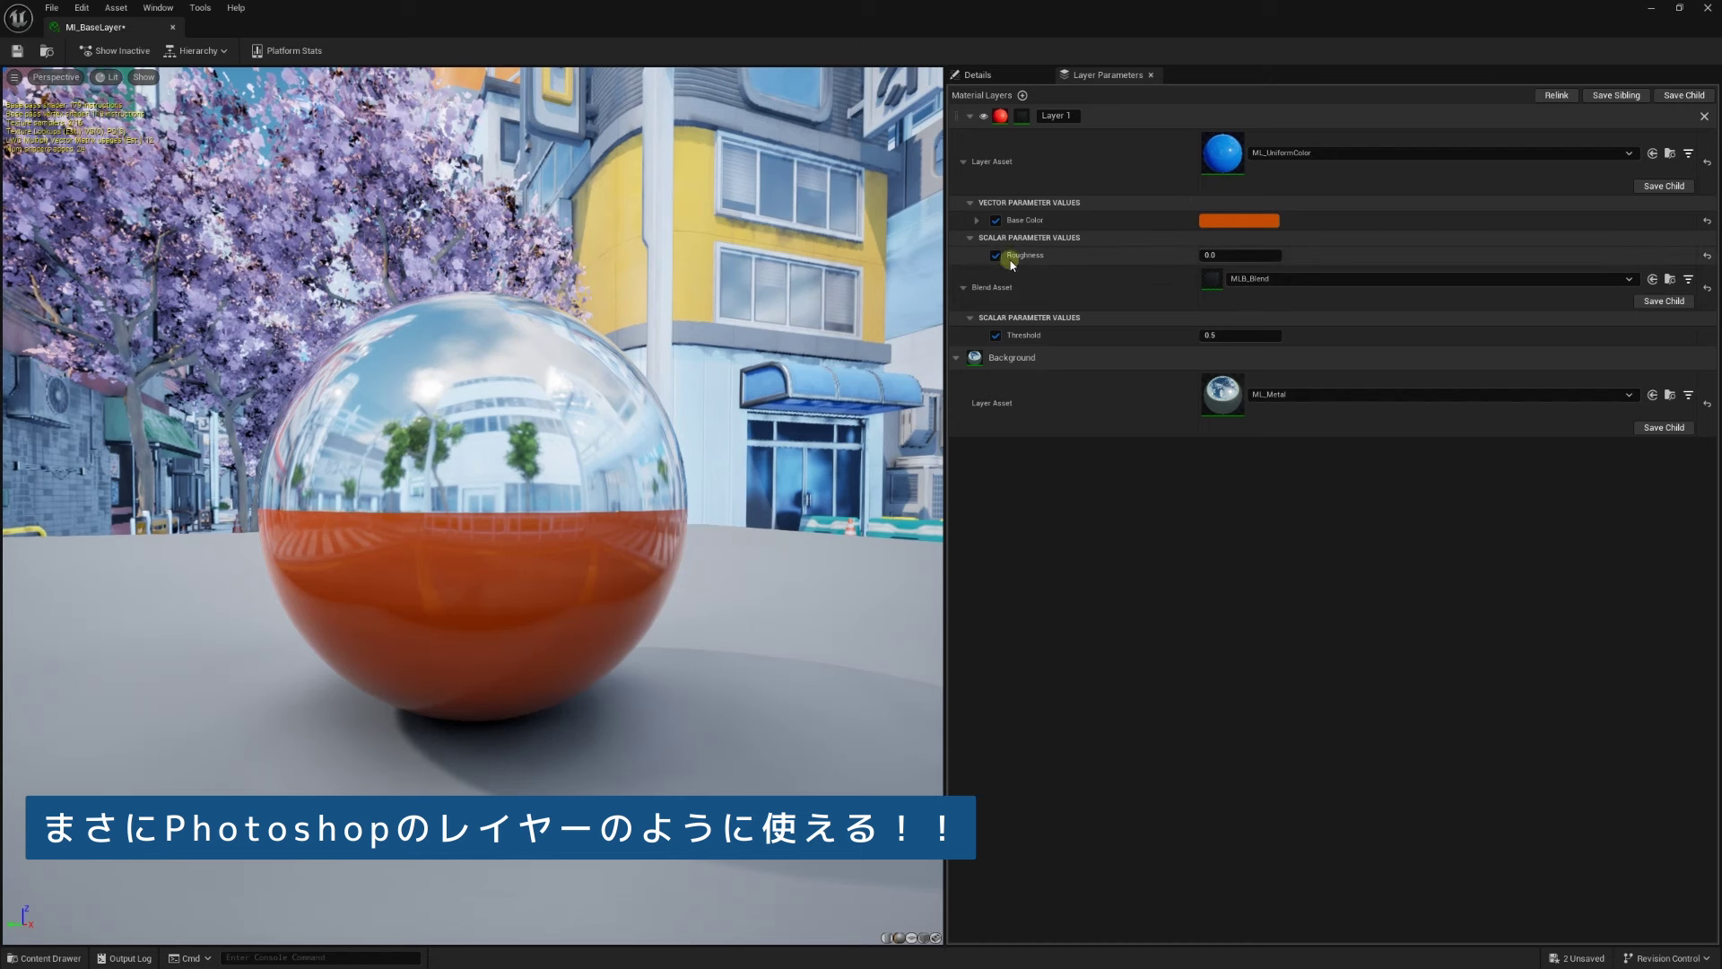
Collapse the Blend Asset and Layer Asset groups, then orbit to view the orange-and-chrome sphere
left_click(963, 287)
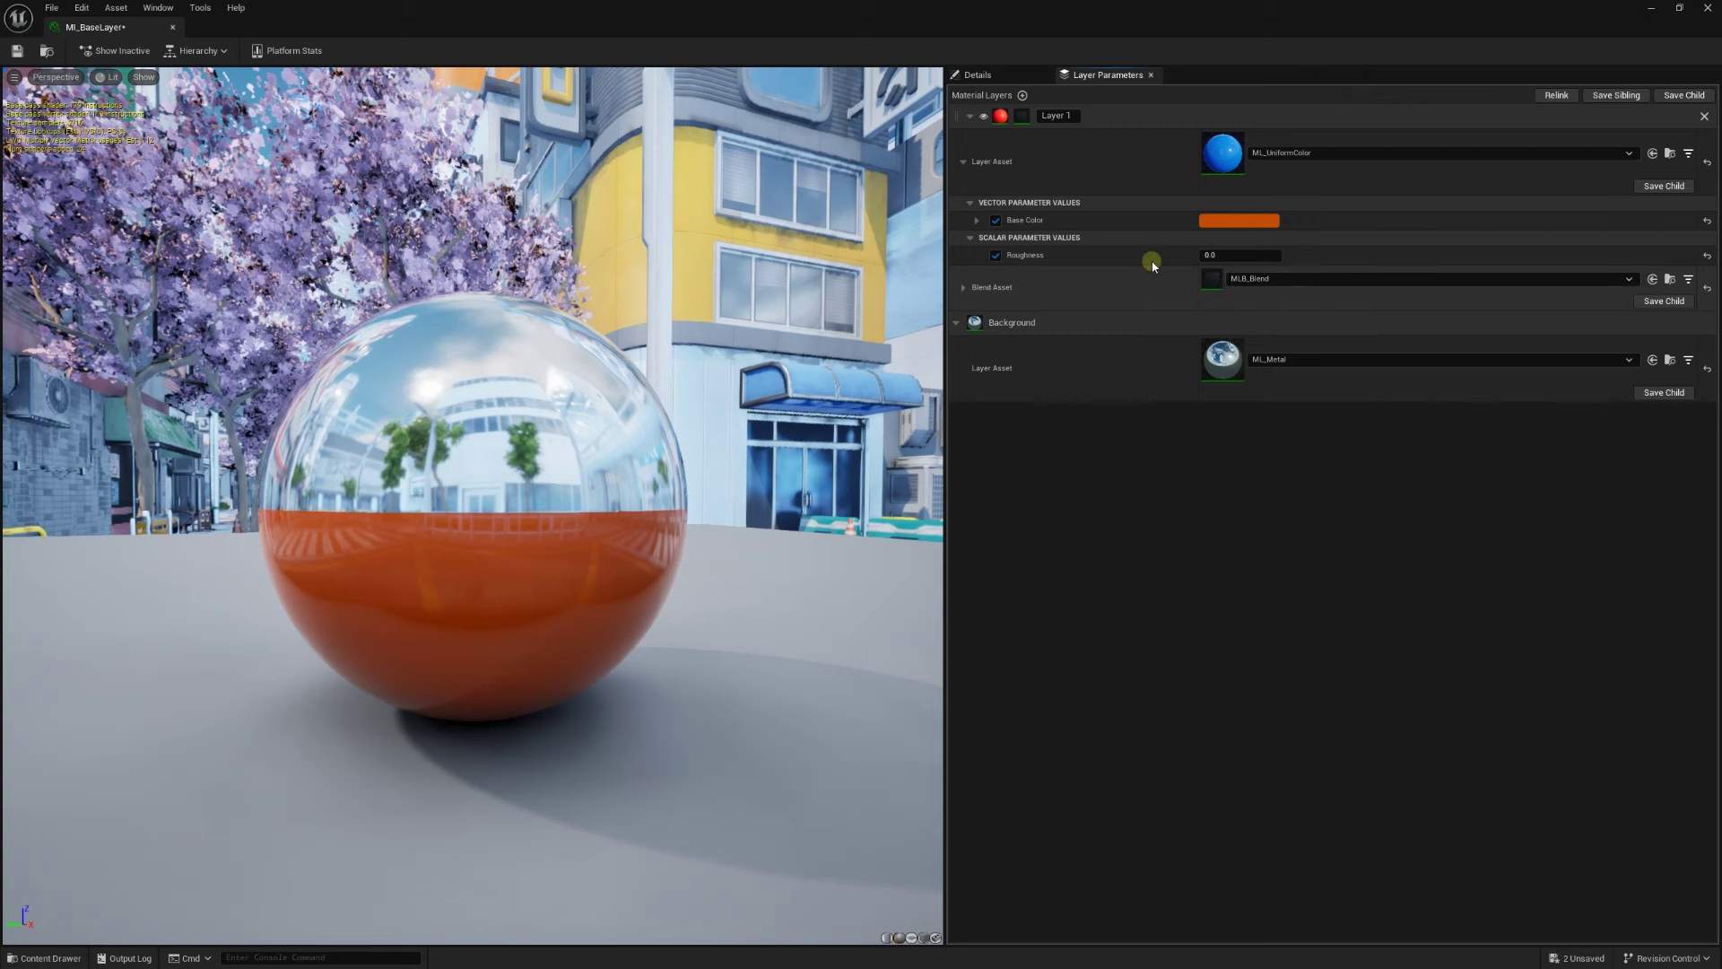
left_click(964, 162)
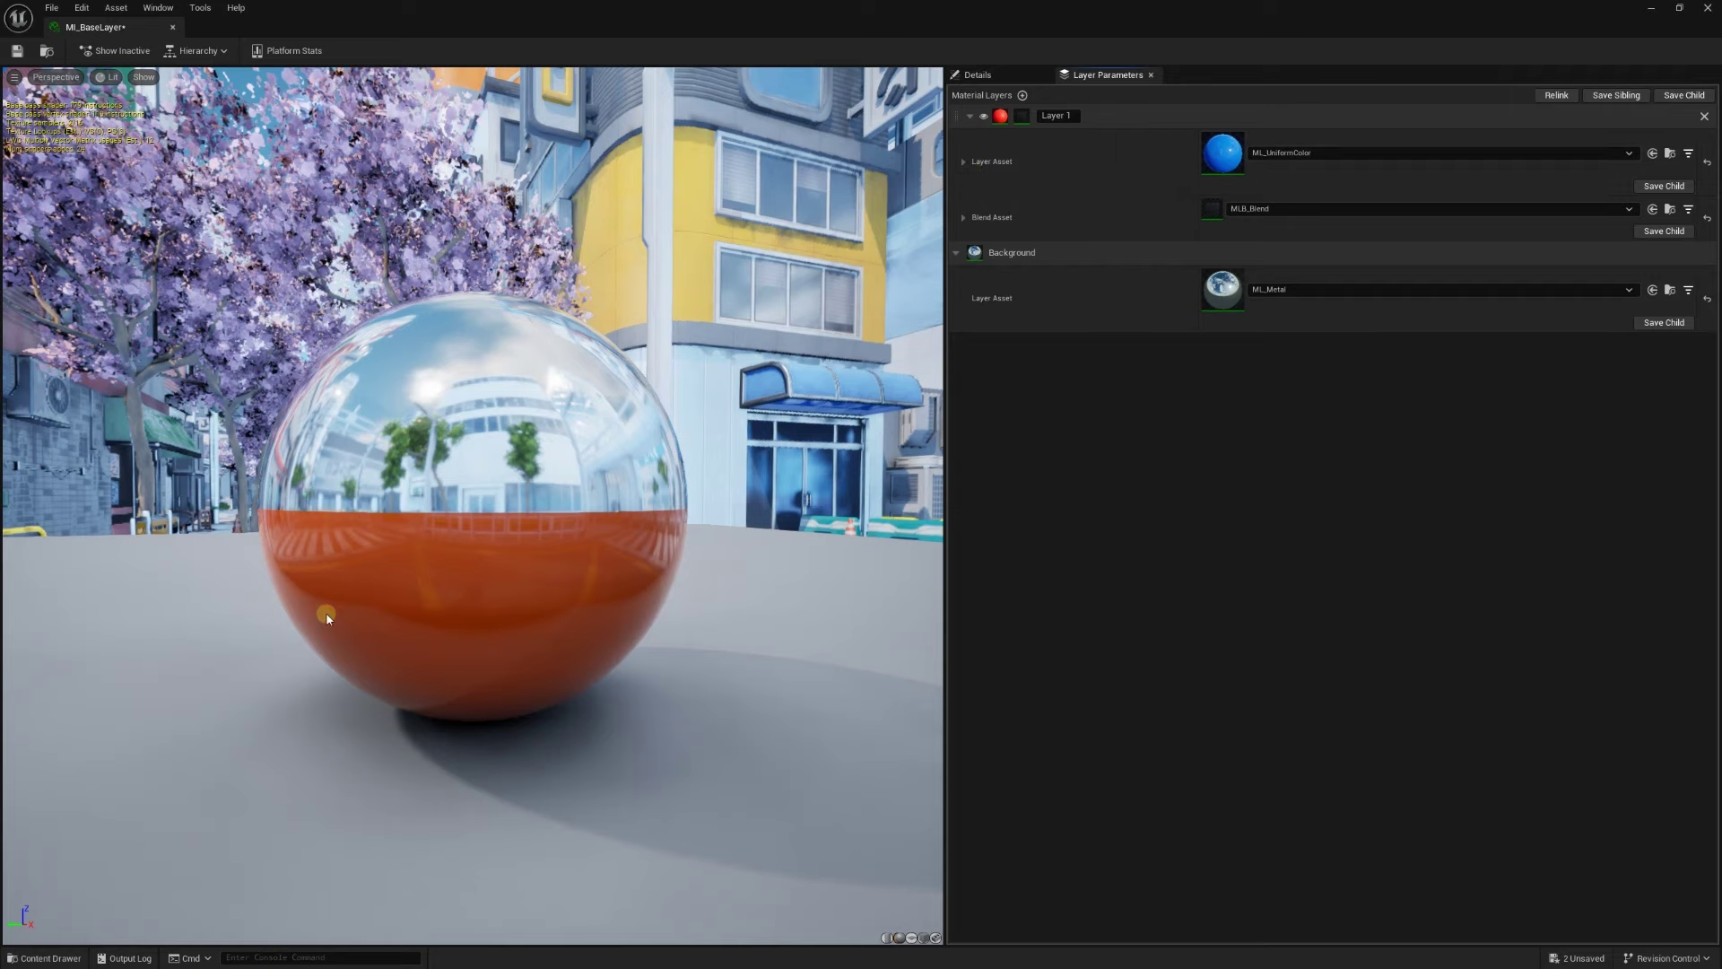
left_click_drag(521, 437, 835, 440)
scroll(473, 503, "up", 3)
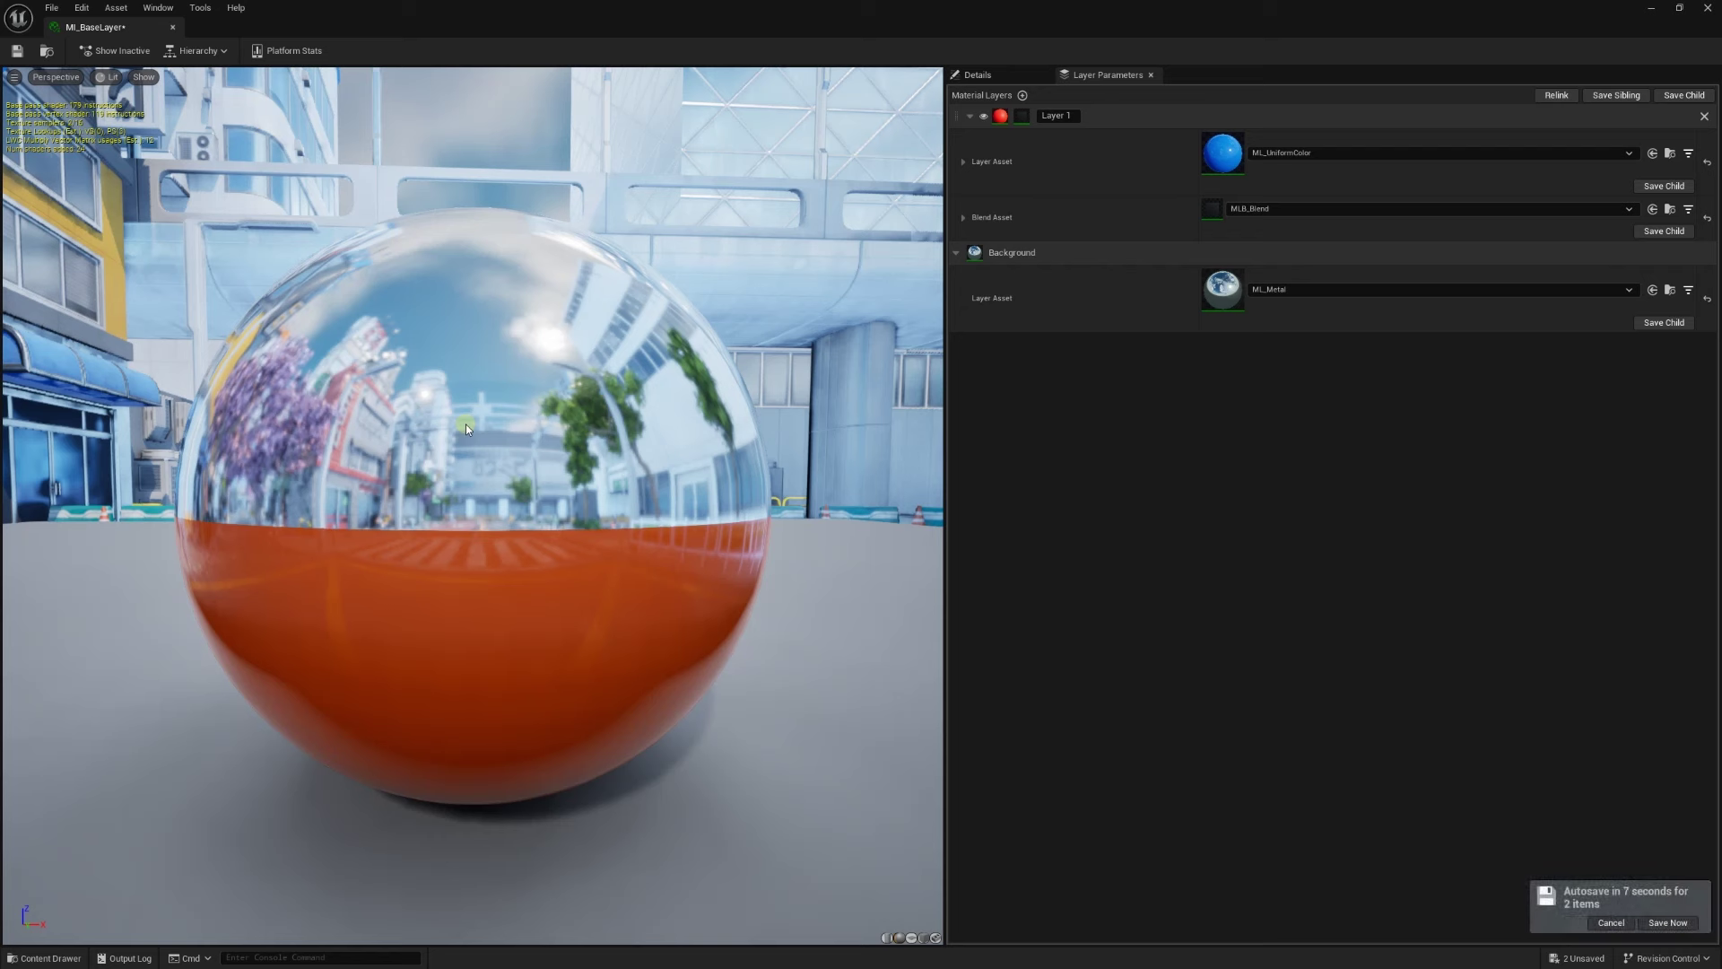
Toggle Layer 1's visibility to compare against chrome, then add an empty Layer 2
left_click(983, 118)
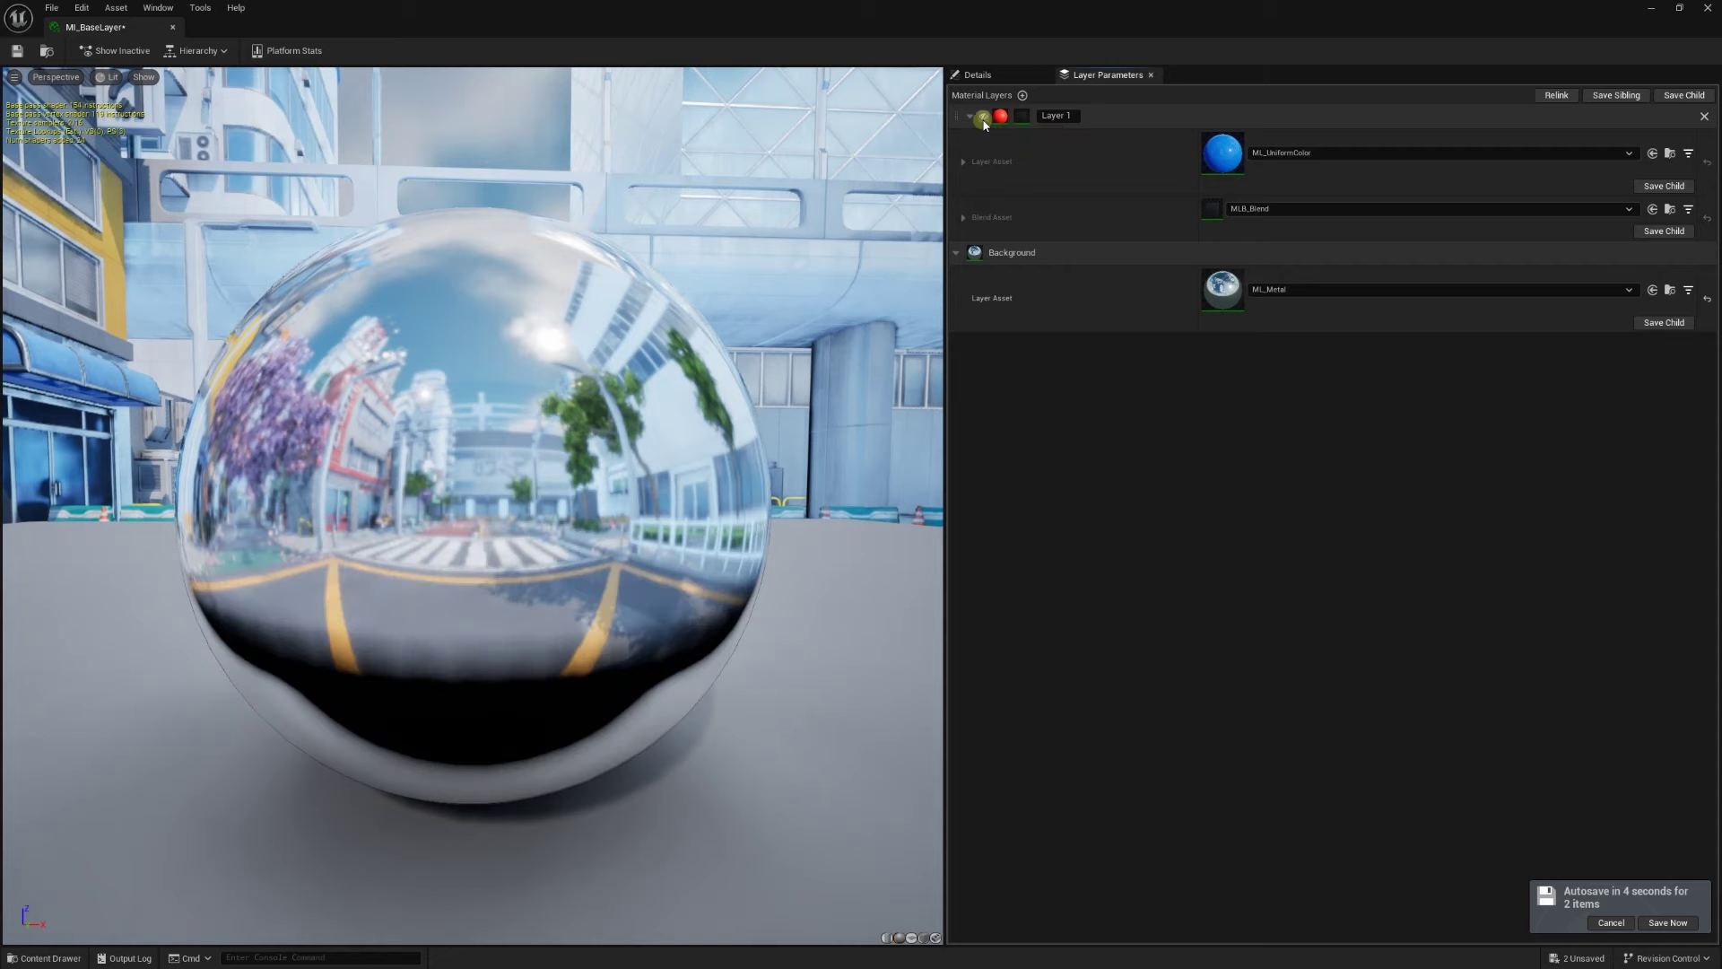
left_click(983, 118)
left_click(984, 121)
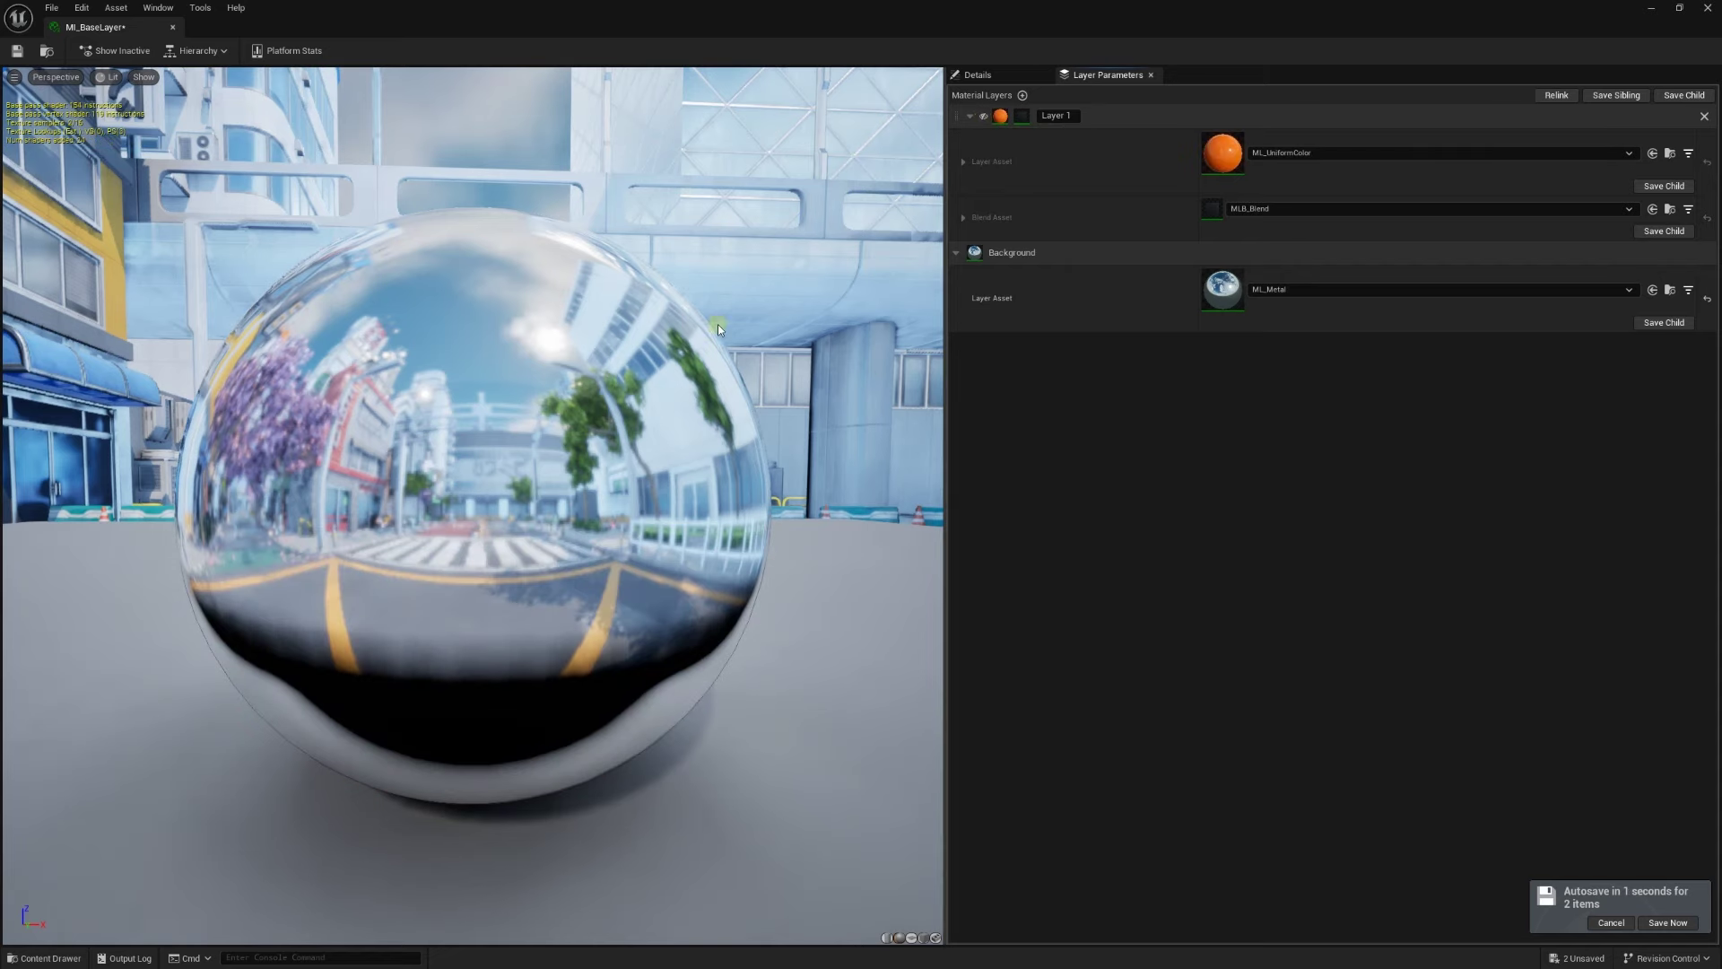
right_click_drag(687, 346, 686, 404)
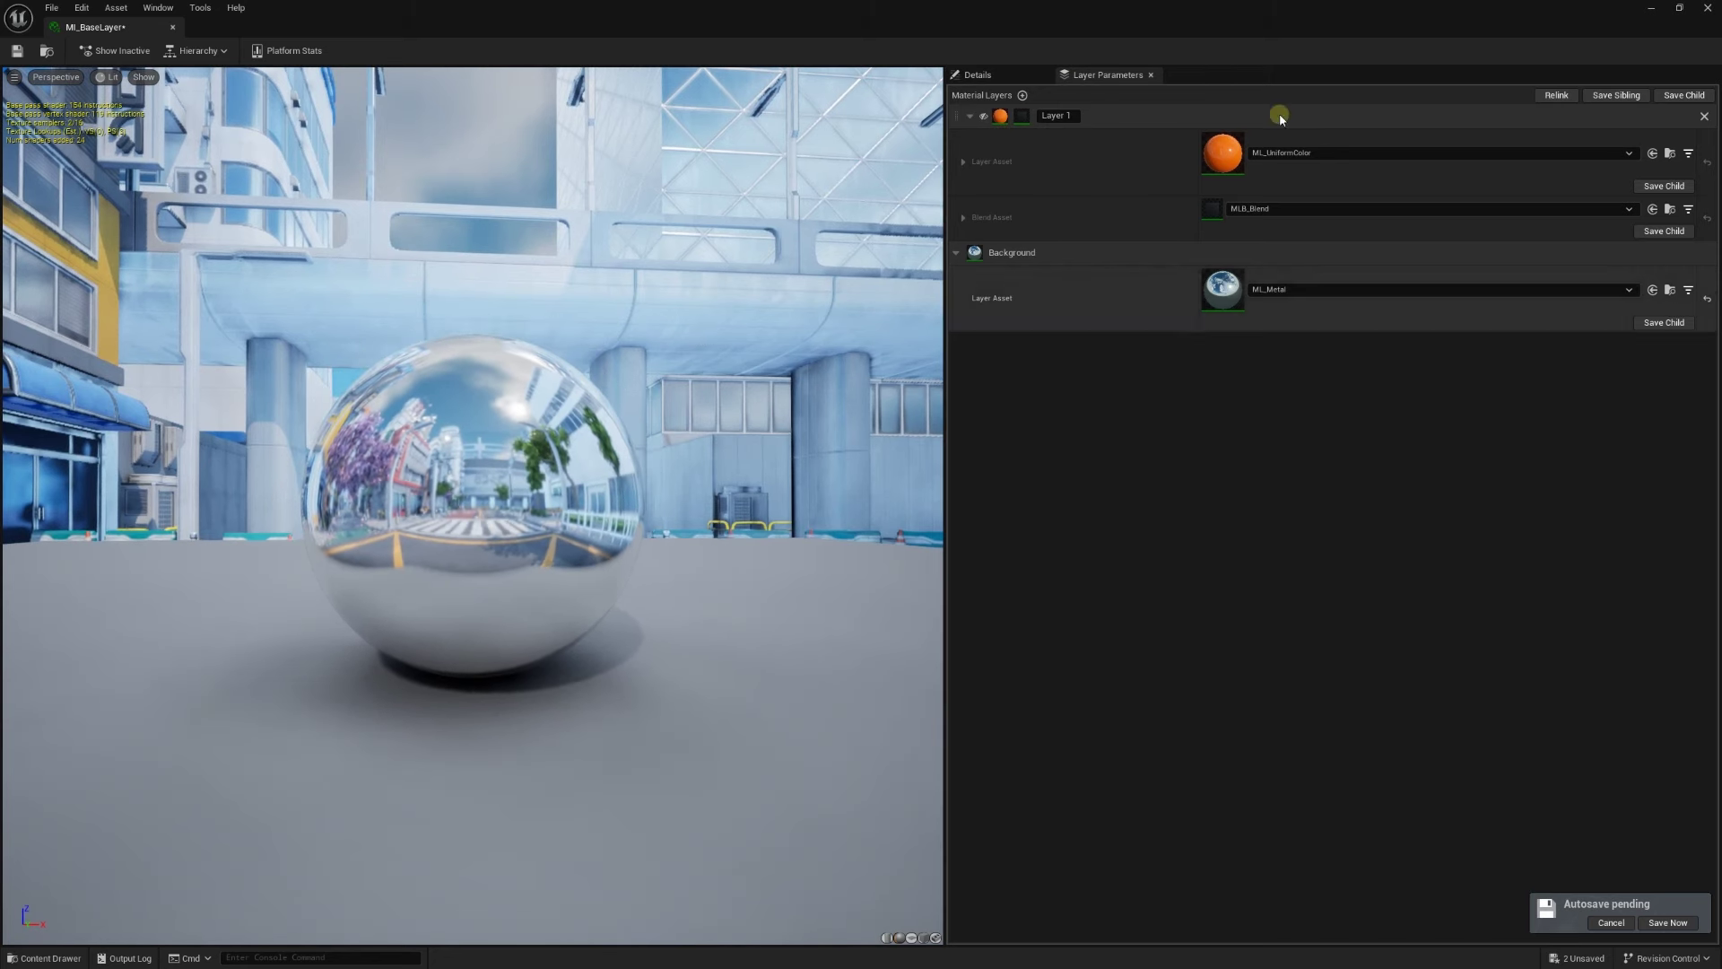
left_click(982, 117)
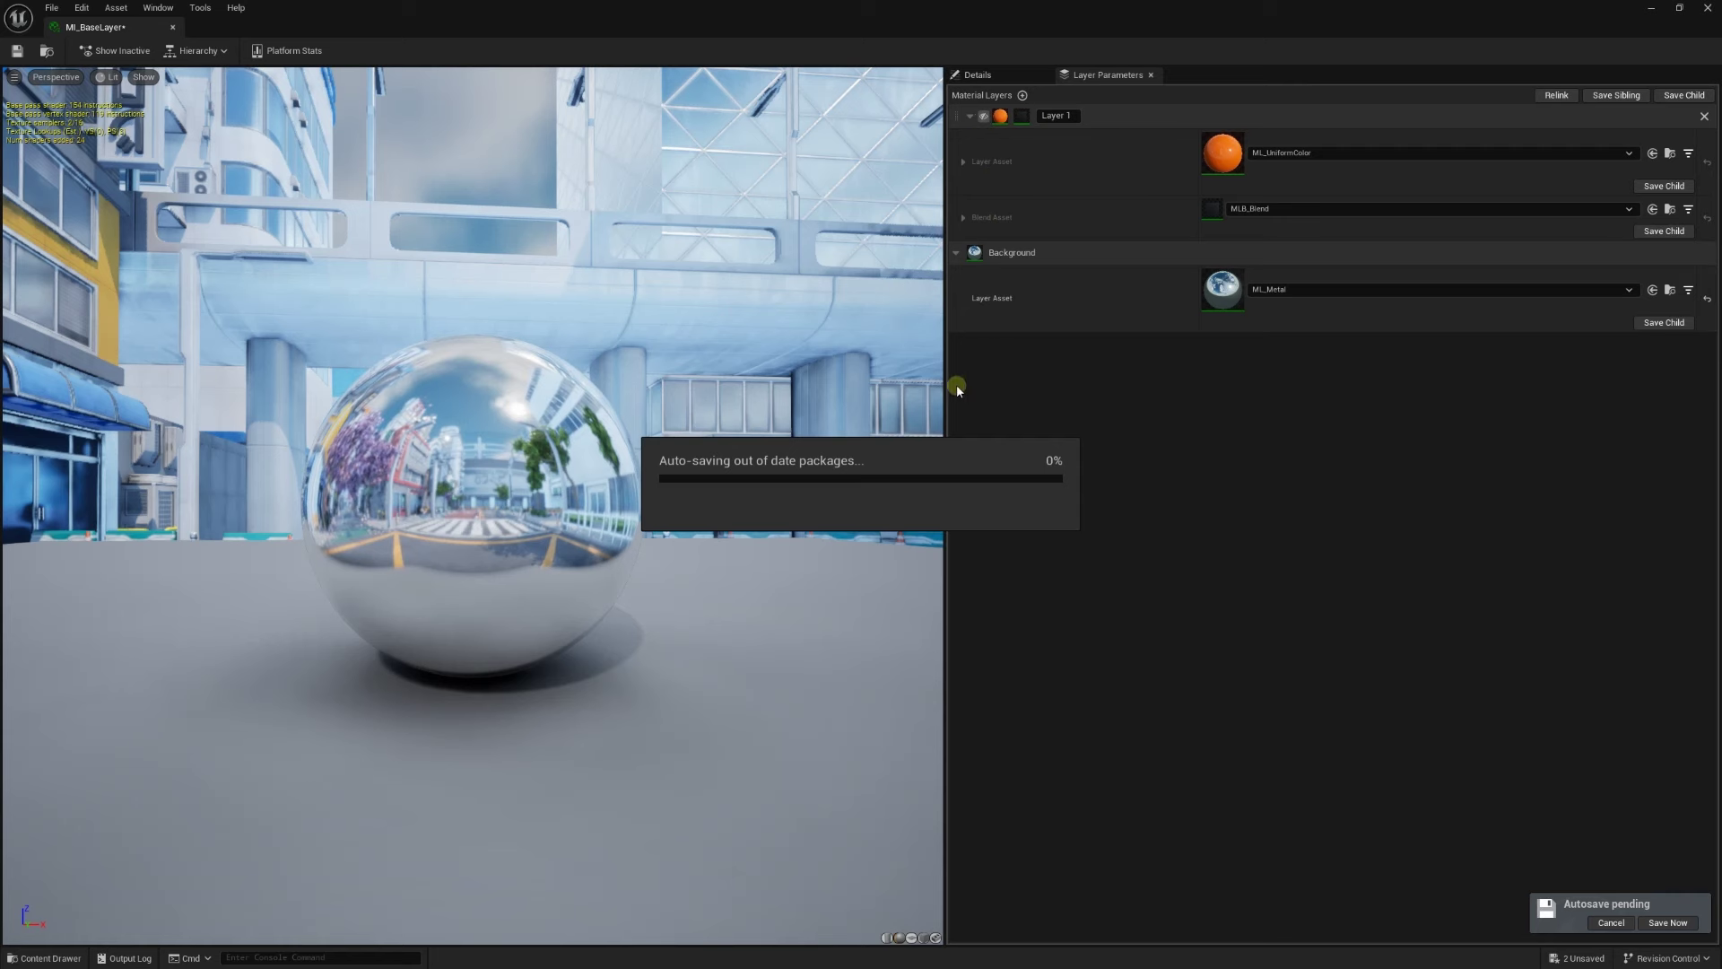
left_click(1024, 95)
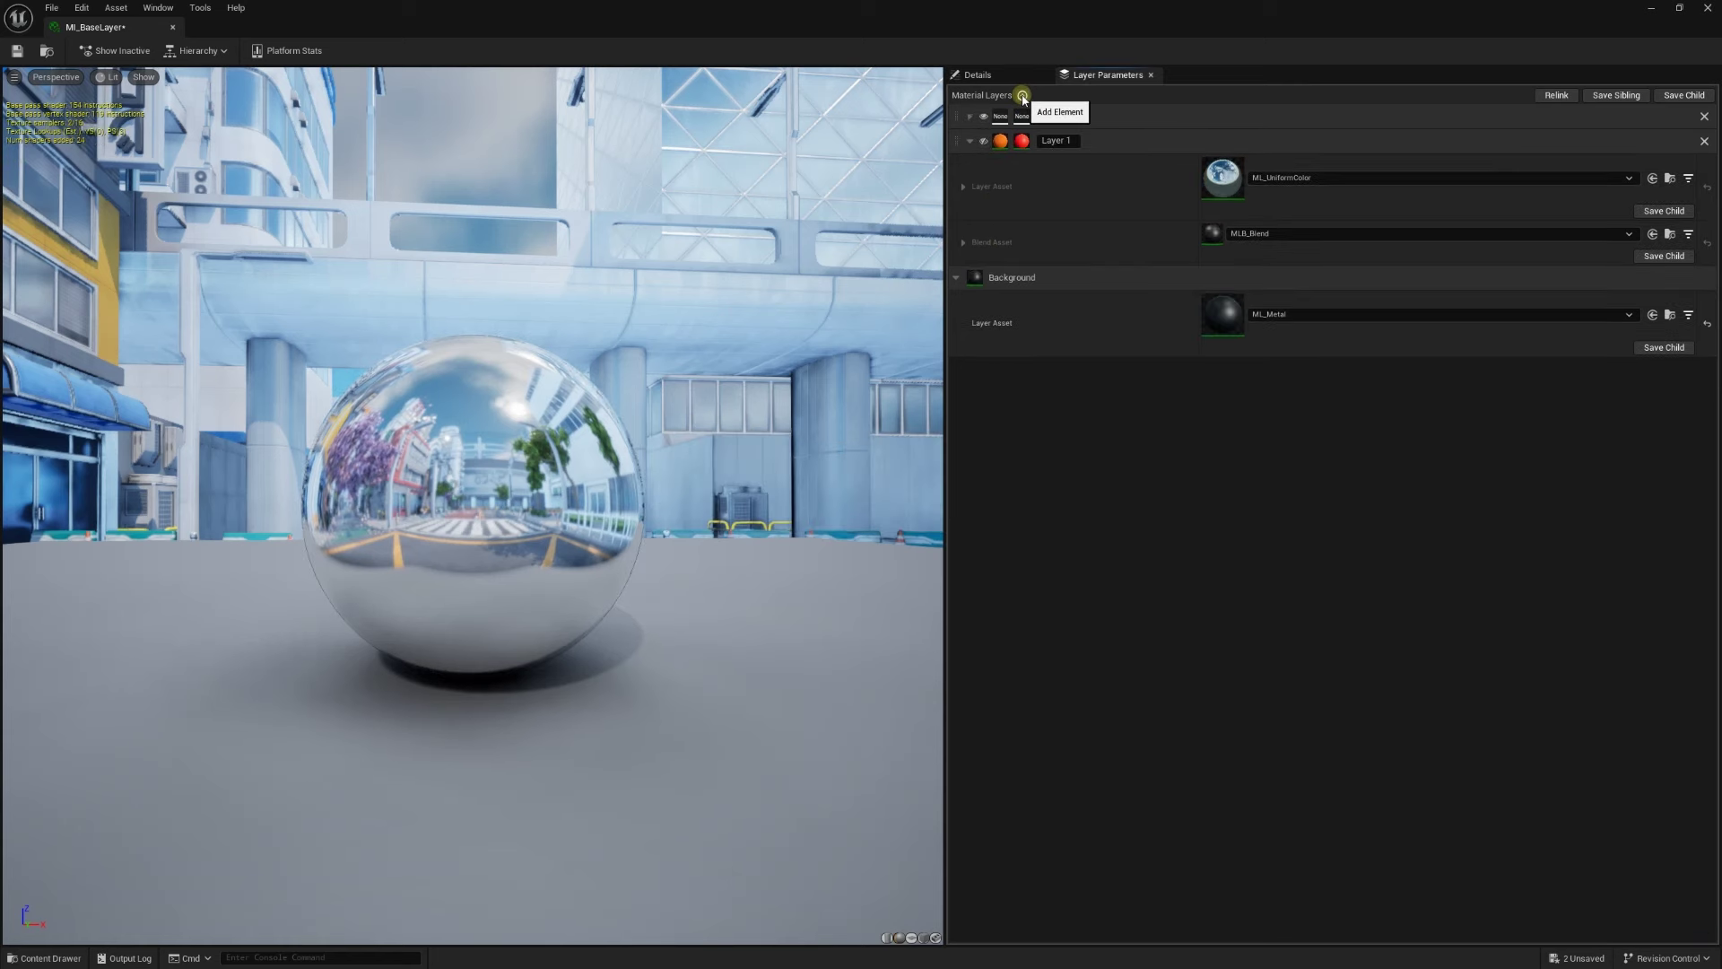
Assign ML_UniformColor as Layer 2's layer asset
left_click(969, 117)
left_click(1294, 154)
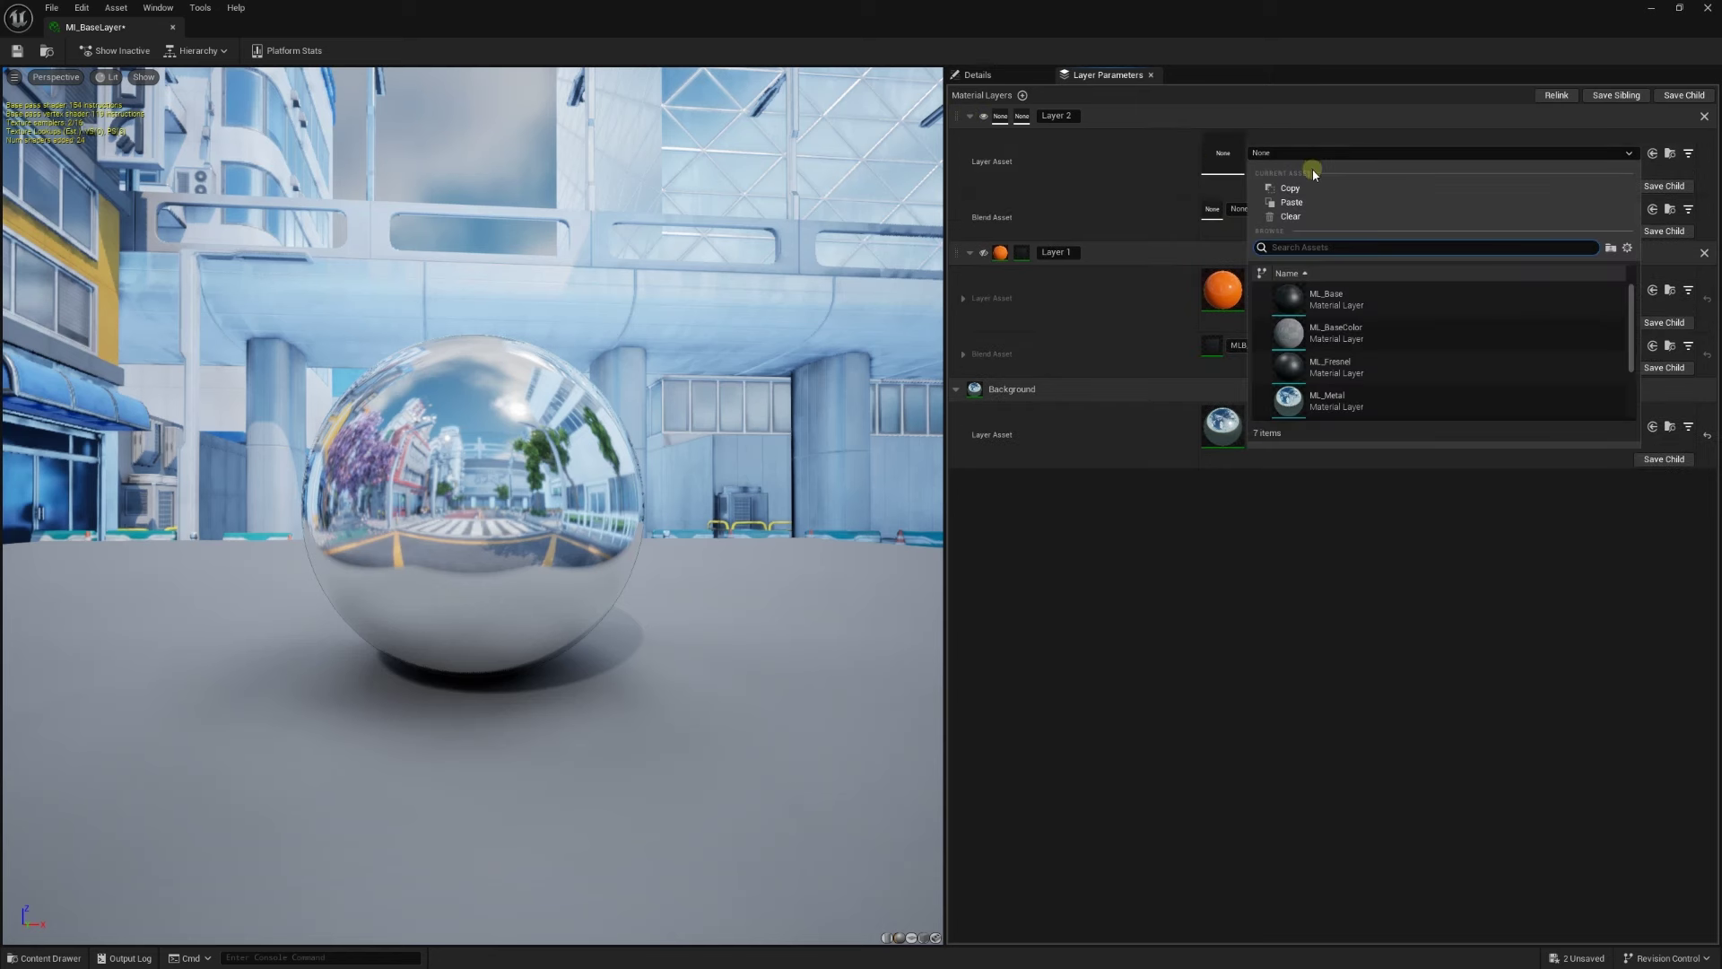
type("Uniform")
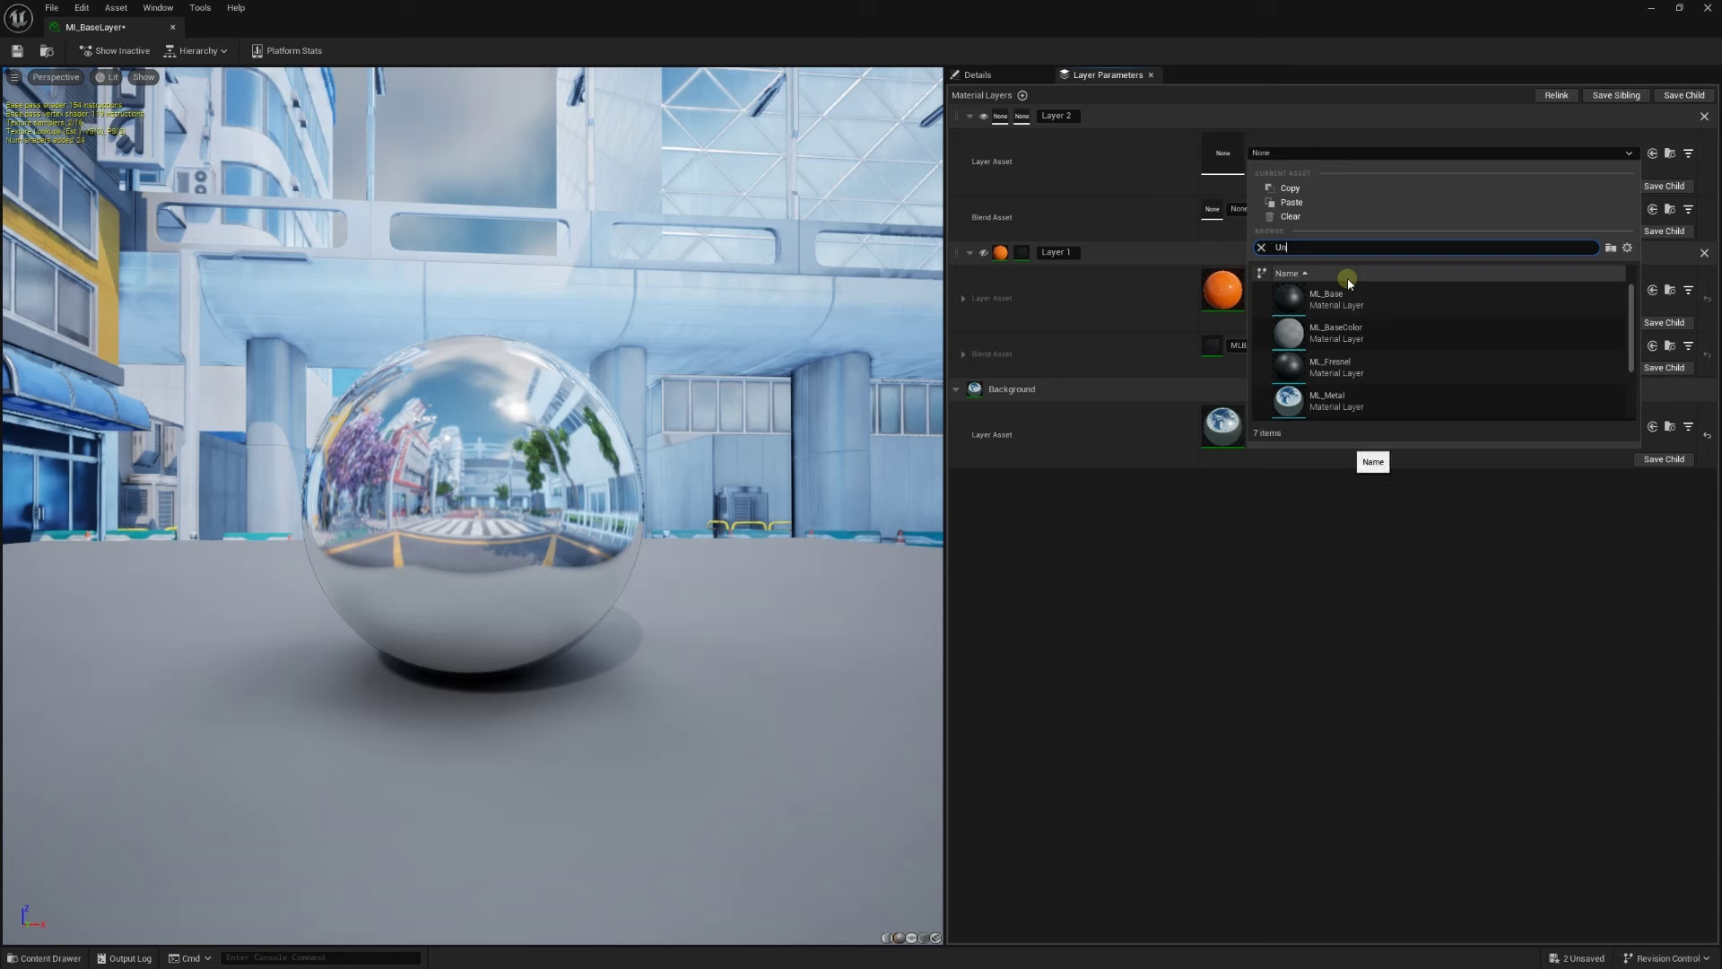
left_click(1344, 317)
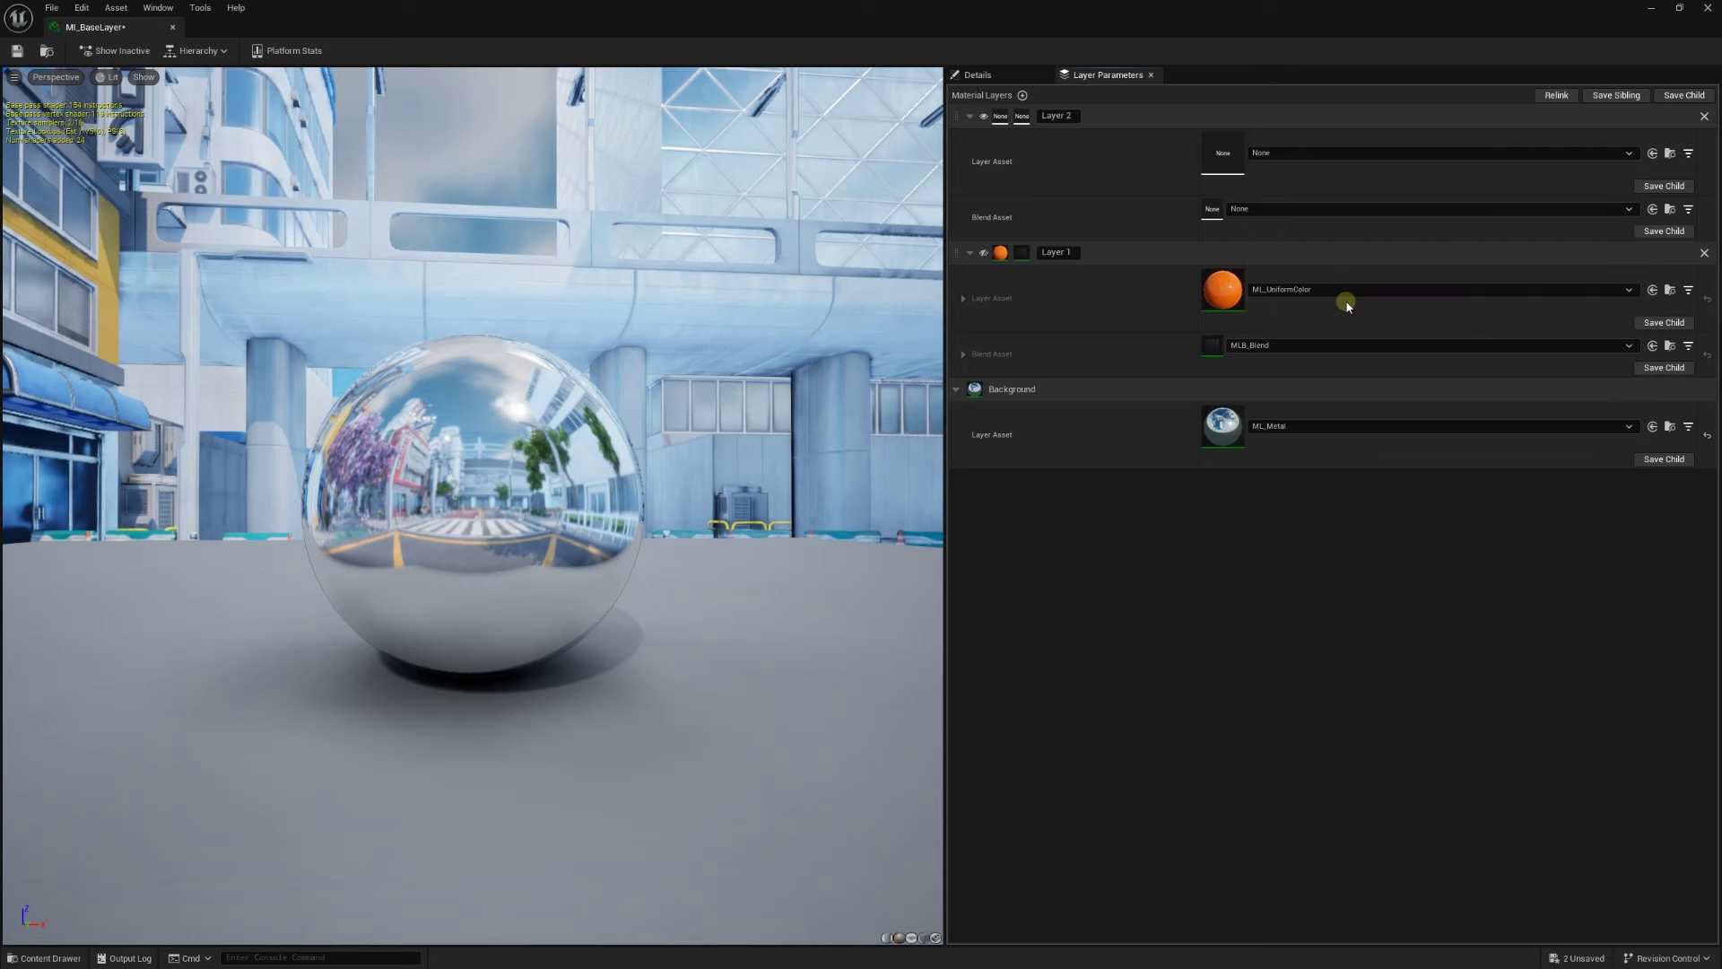
Blend Layer 2 with MLB_Blend and set its Threshold override to 0.42
left_click(1258, 215)
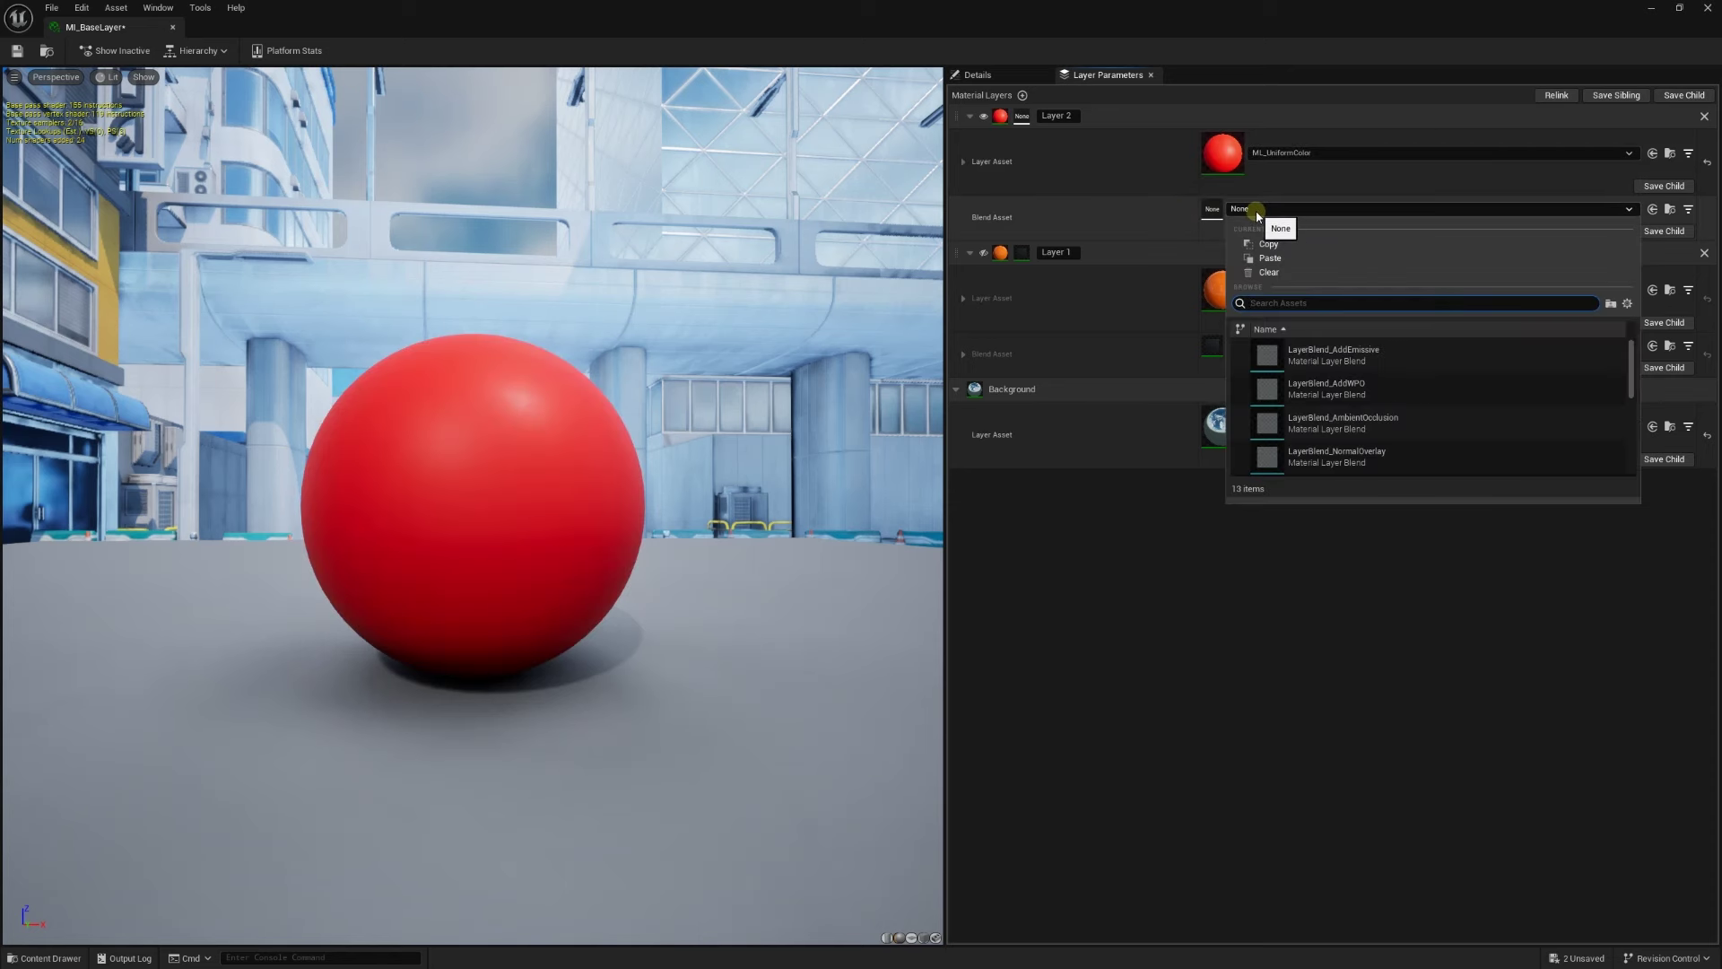
type("MLB_")
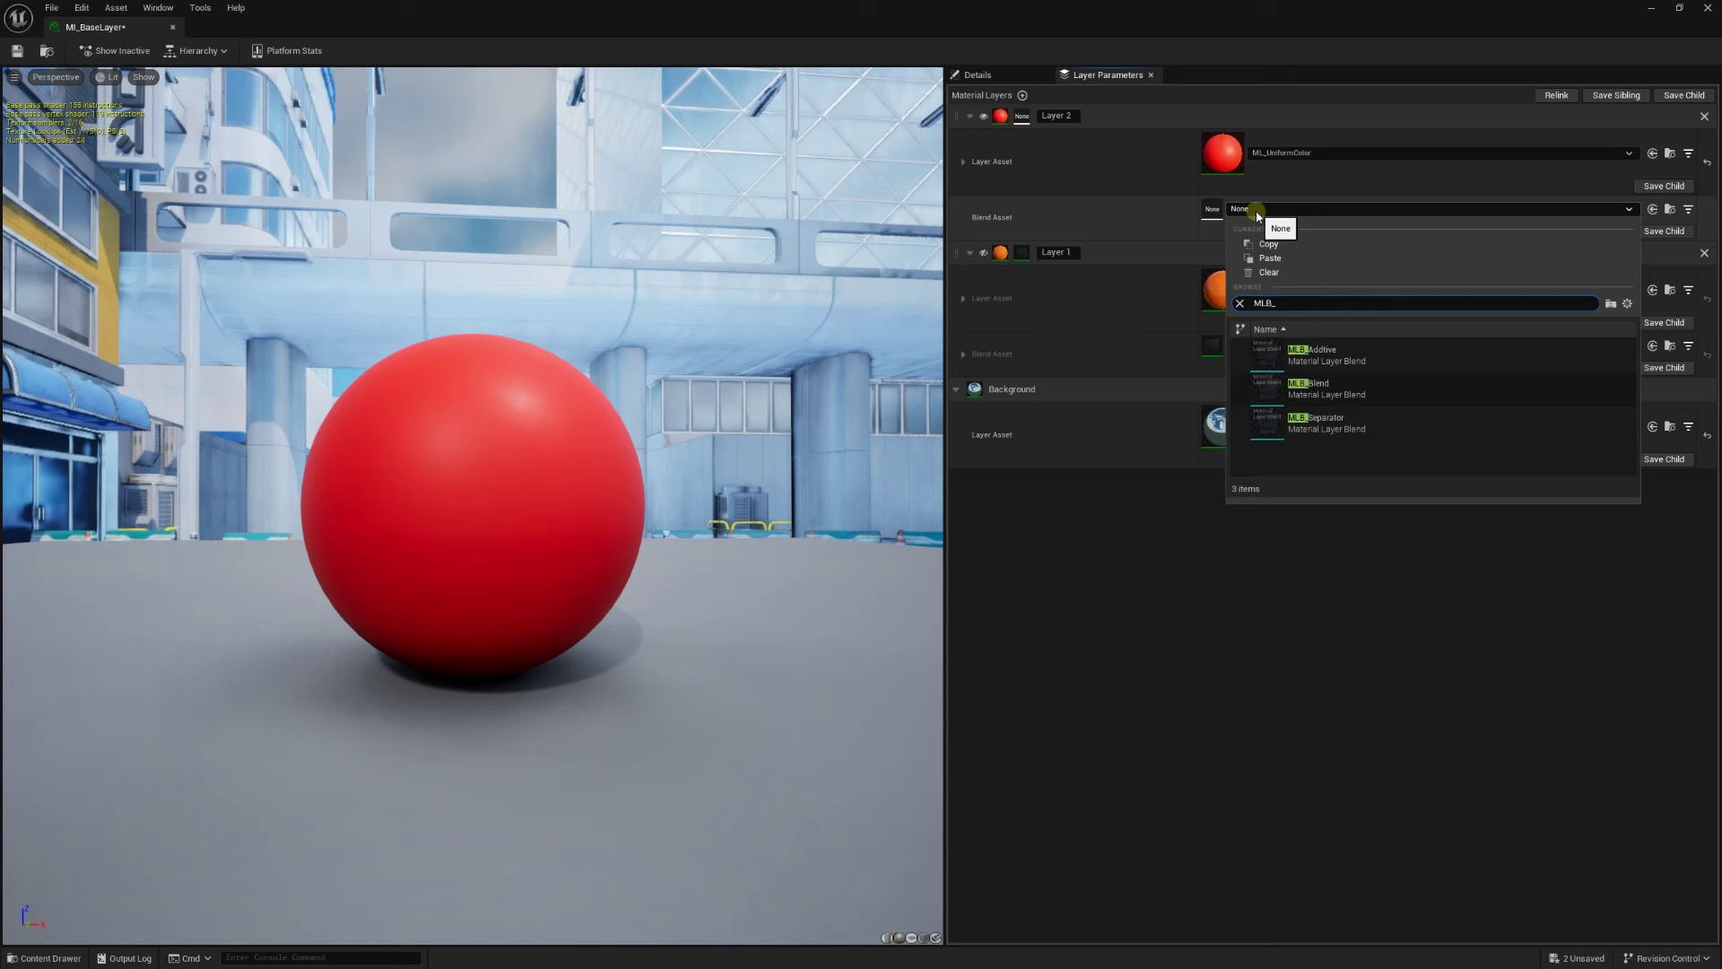
left_click(1312, 387)
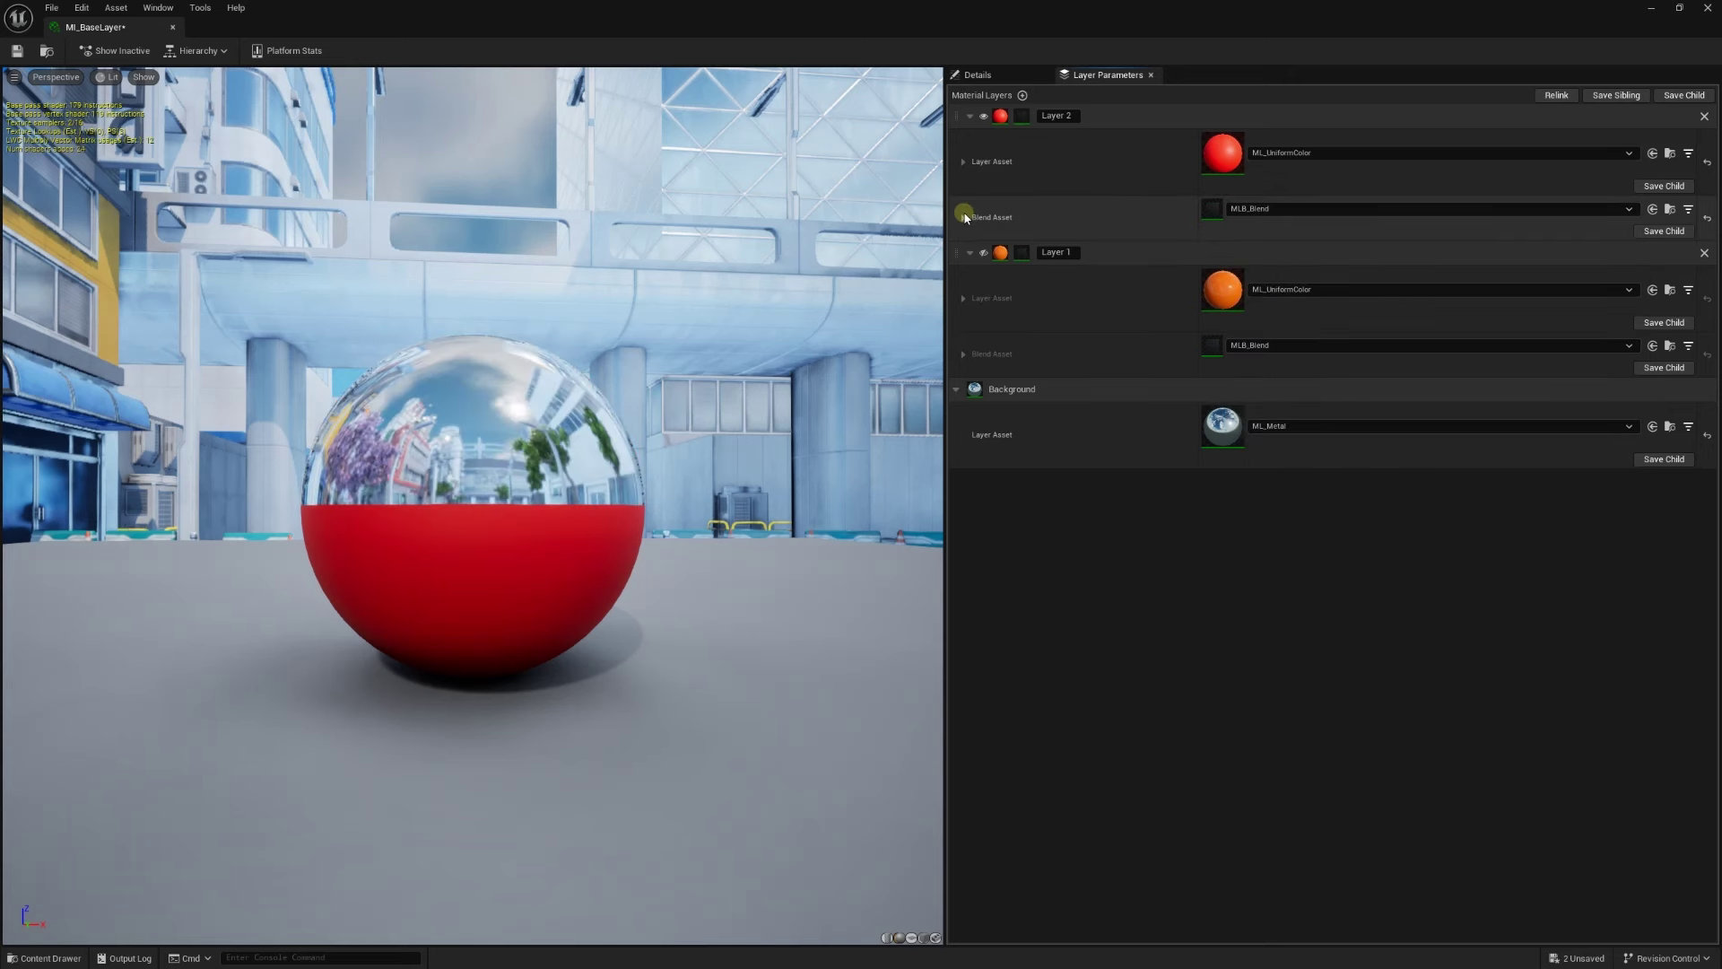
left_click(963, 217)
left_click(968, 248)
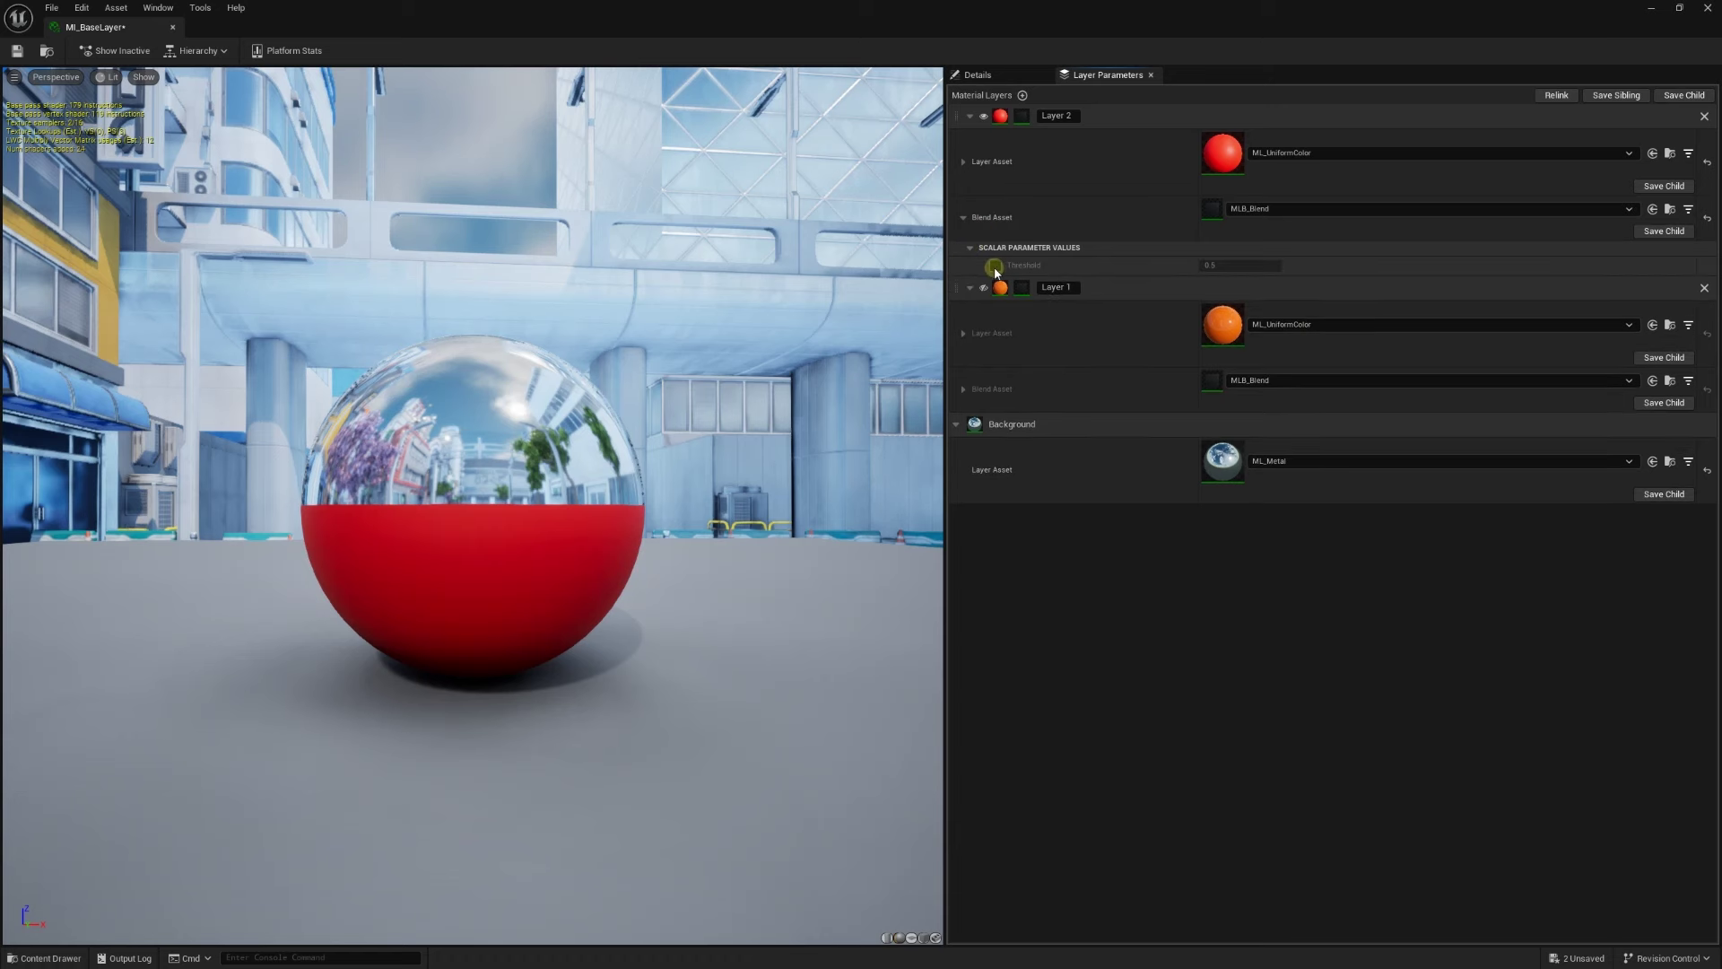
left_click_drag(1211, 265, 1219, 264)
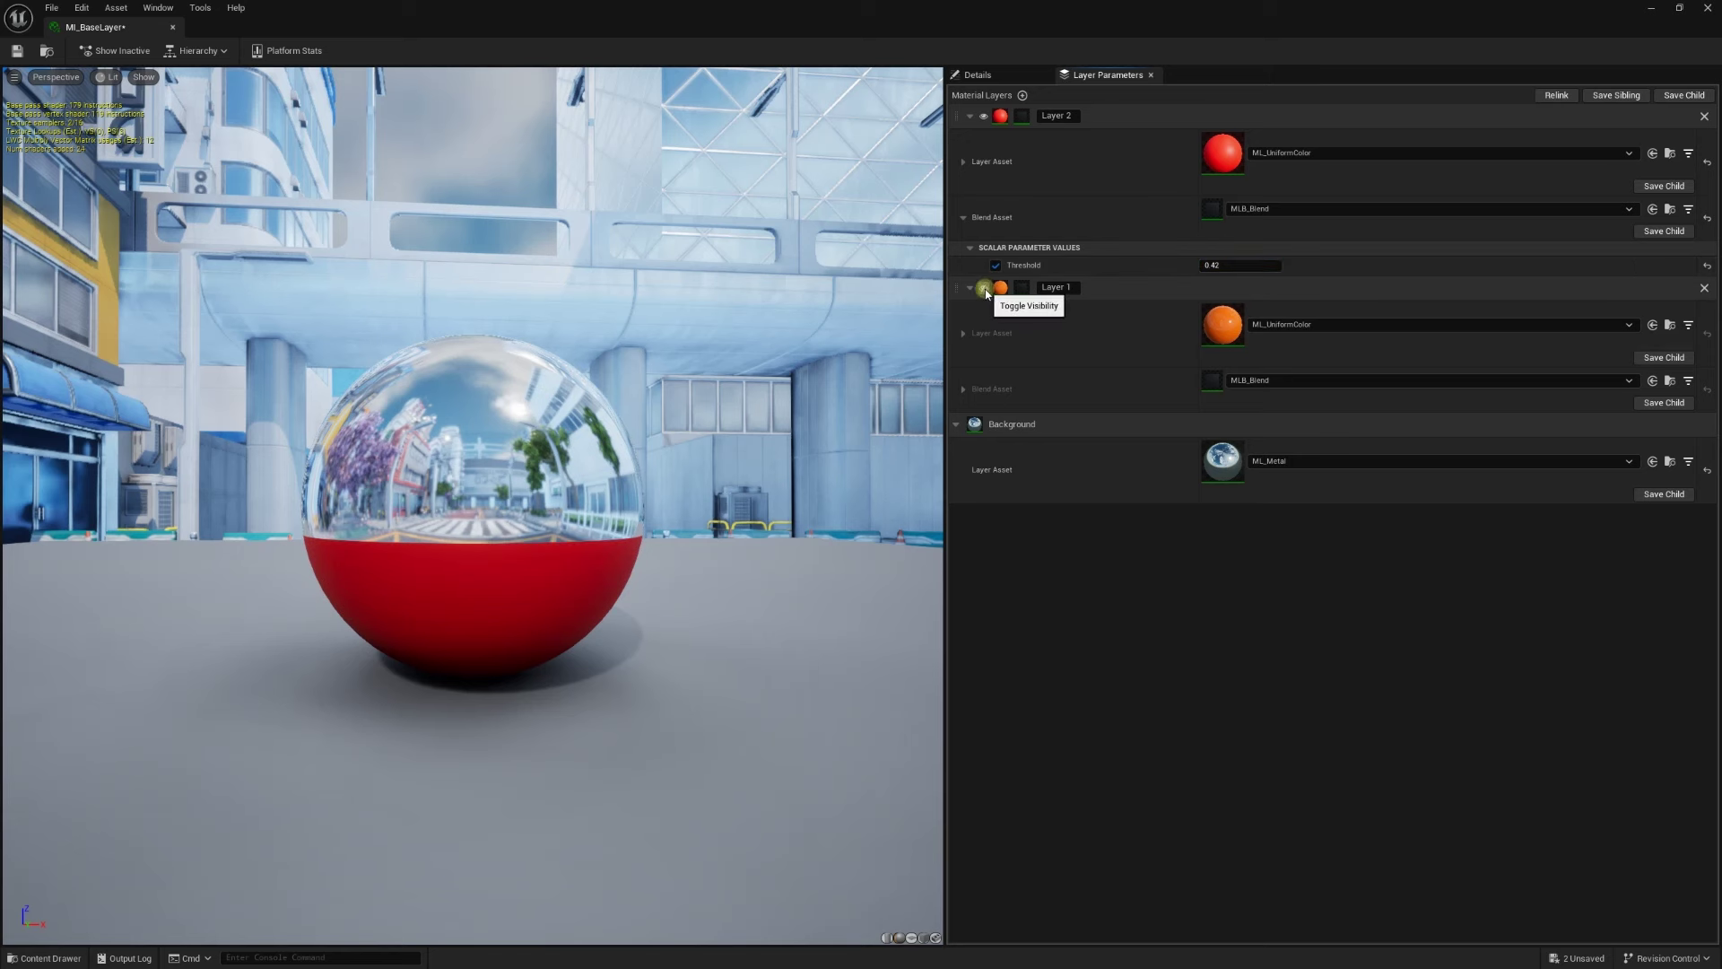
Toggle Layer 1 off and on, then set its blend Threshold to 0.612 and Layer 2's to 0.372
left_click(985, 291)
left_click(985, 290)
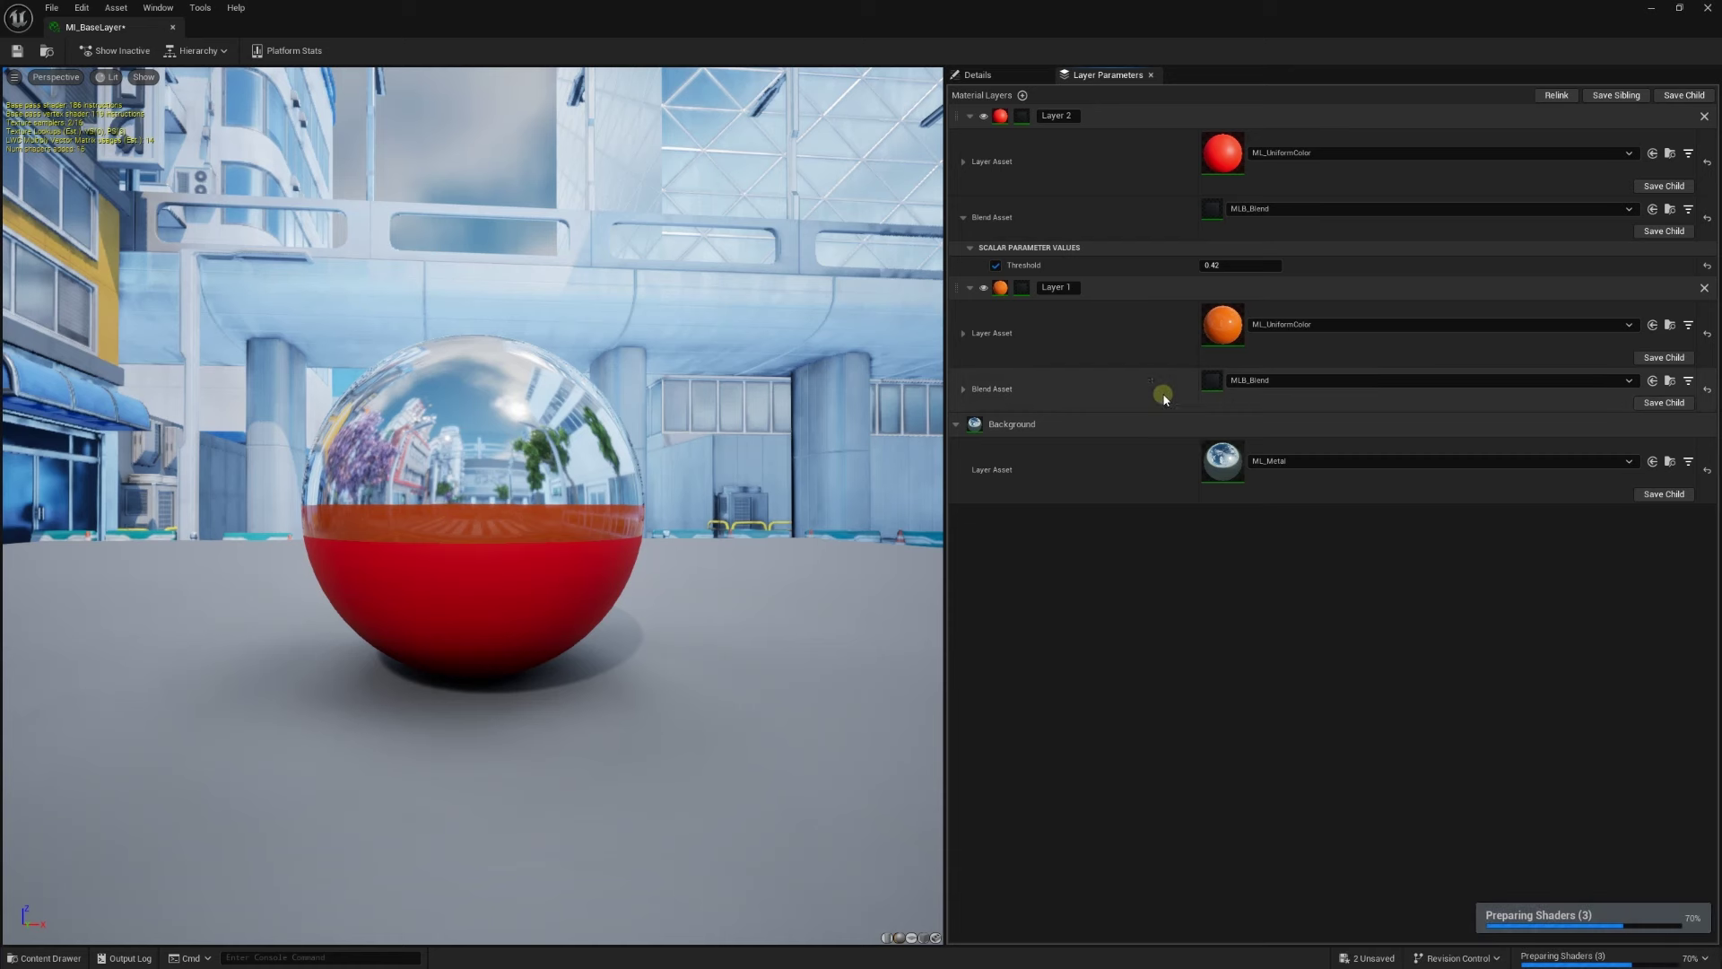
left_click(963, 390)
mouse_move(1229, 437)
left_mouse_down()
mouse_move(1255, 437)
mouse_move(1228, 437)
left_mouse_up()
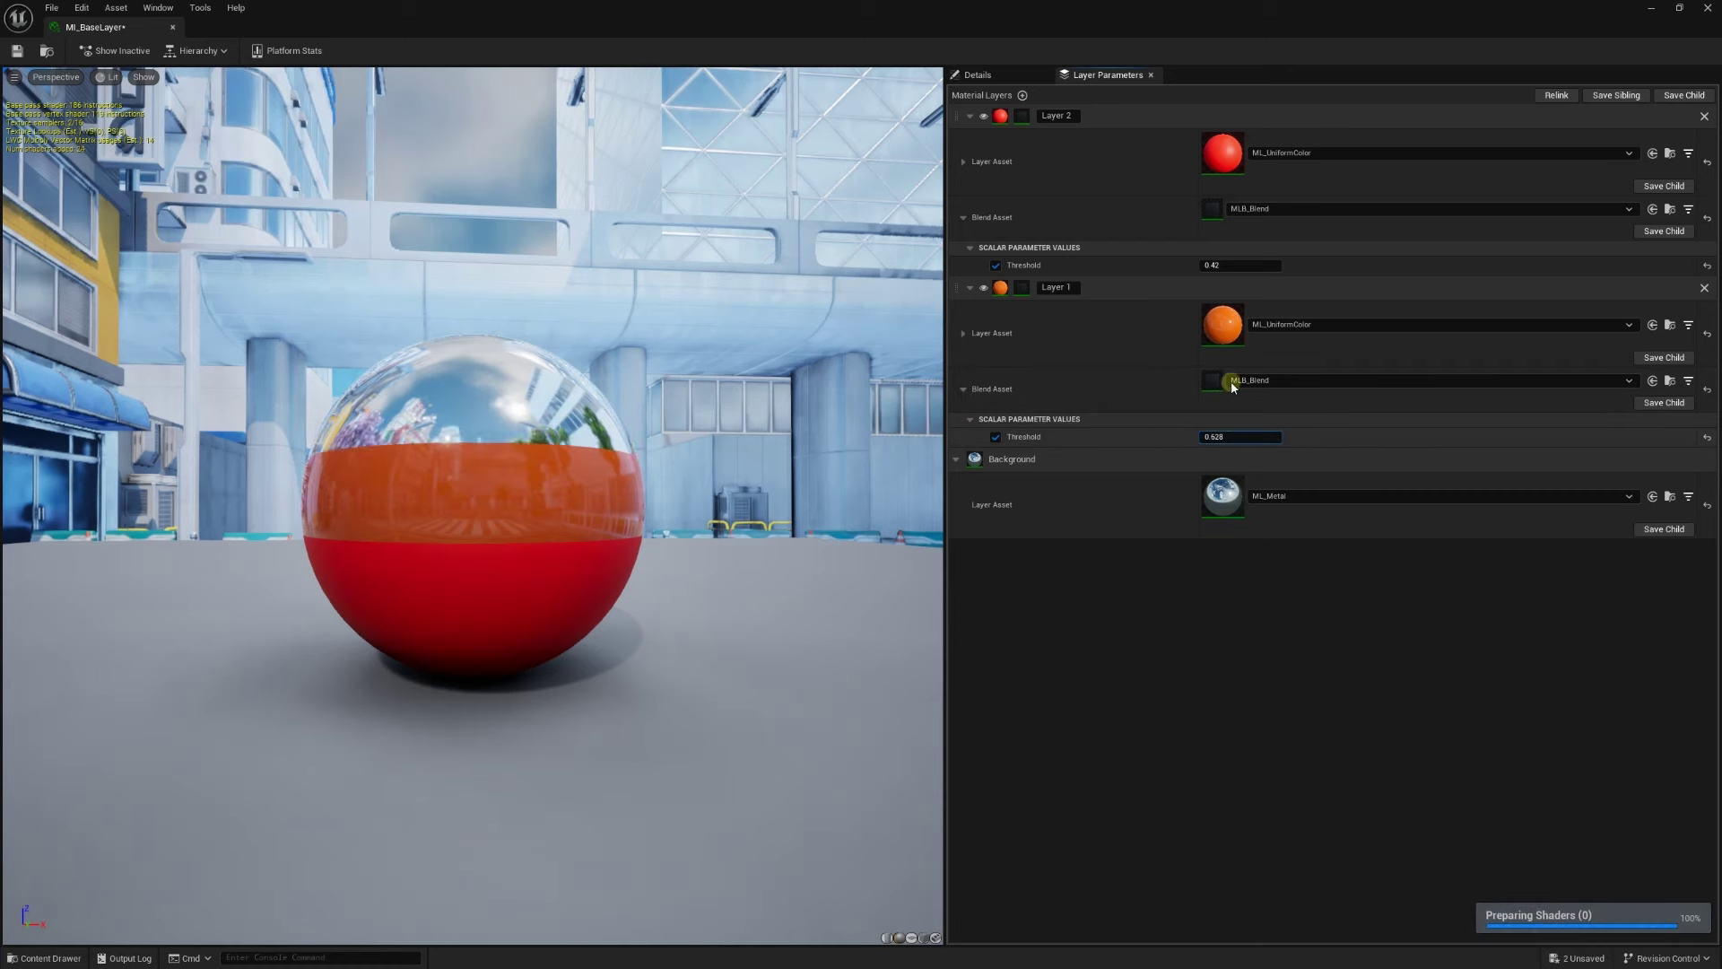
left_click_drag(1229, 265, 1249, 265)
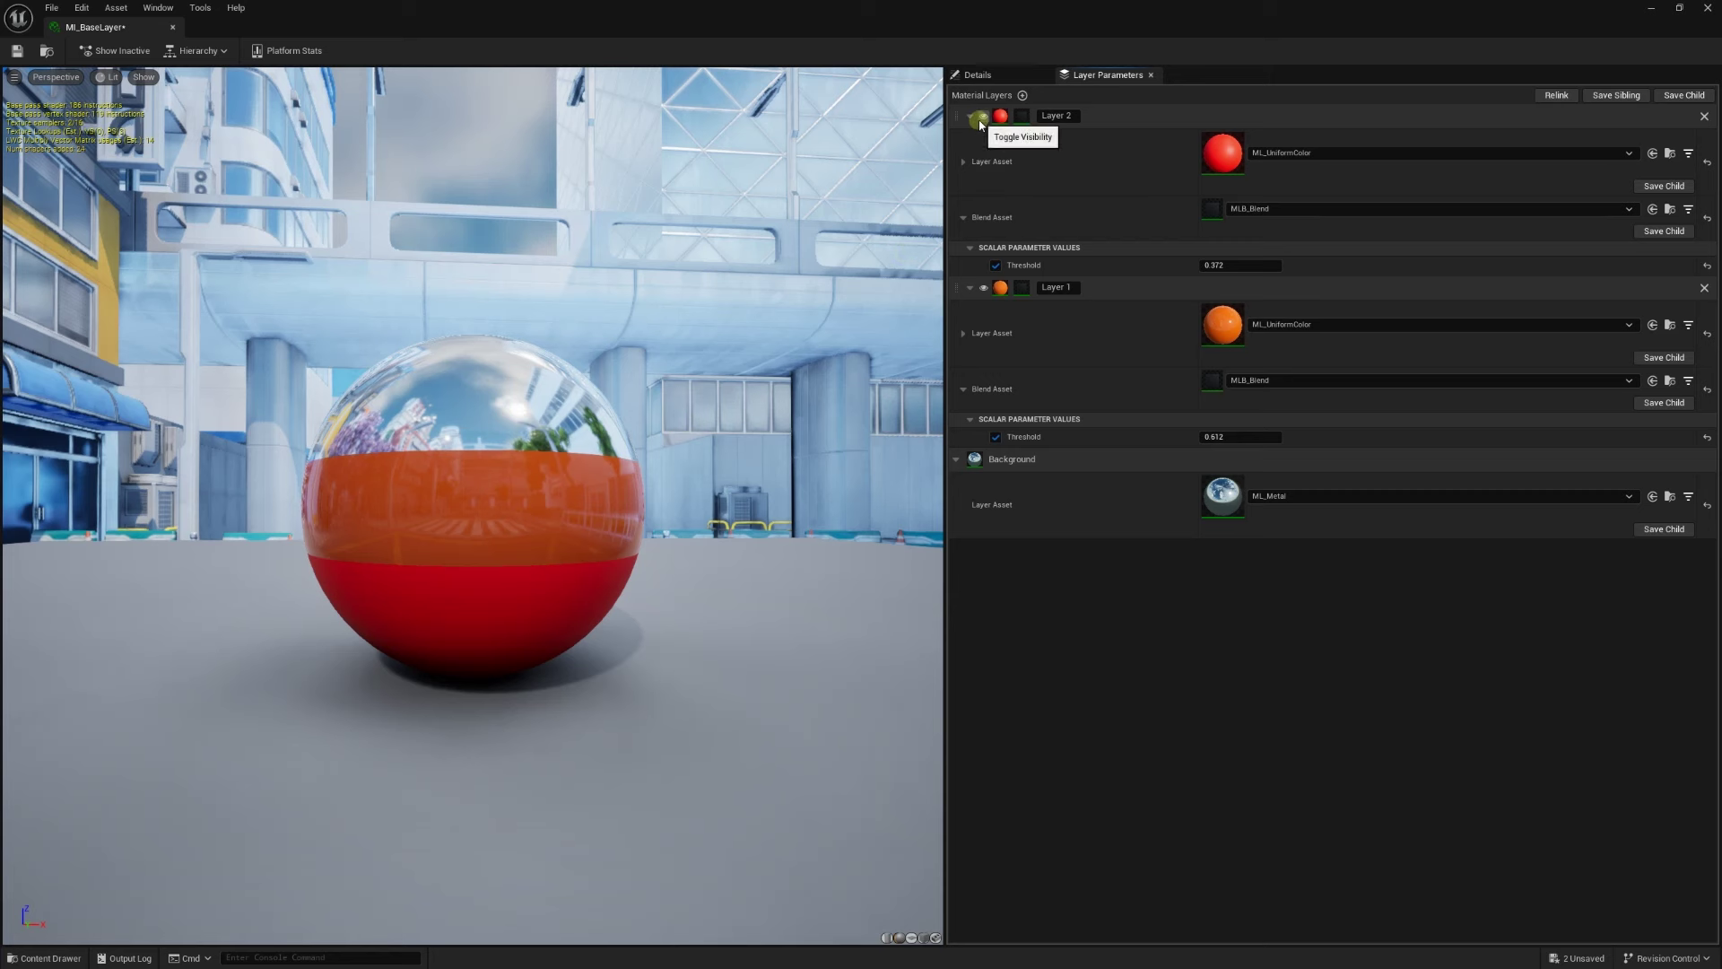
left_click(971, 119)
left_click(969, 141)
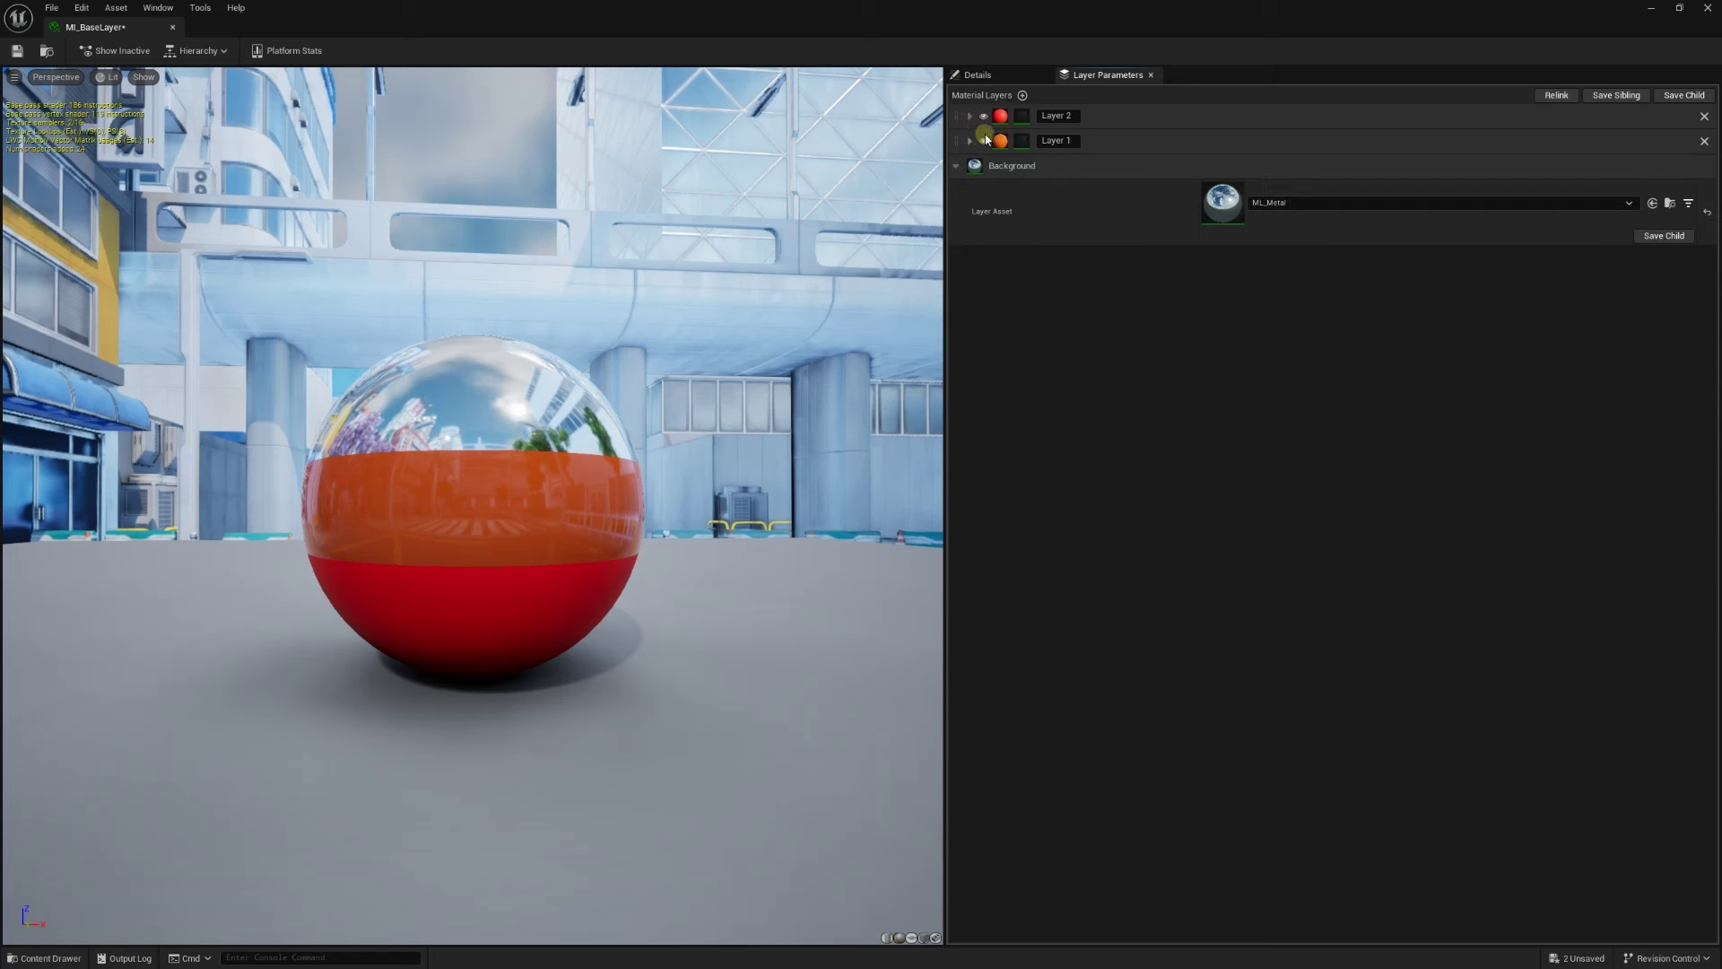
mouse_move(957, 116)
left_mouse_down()
mouse_move(955, 153)
mouse_move(973, 148)
mouse_move(964, 108)
left_mouse_up()
left_click(954, 117)
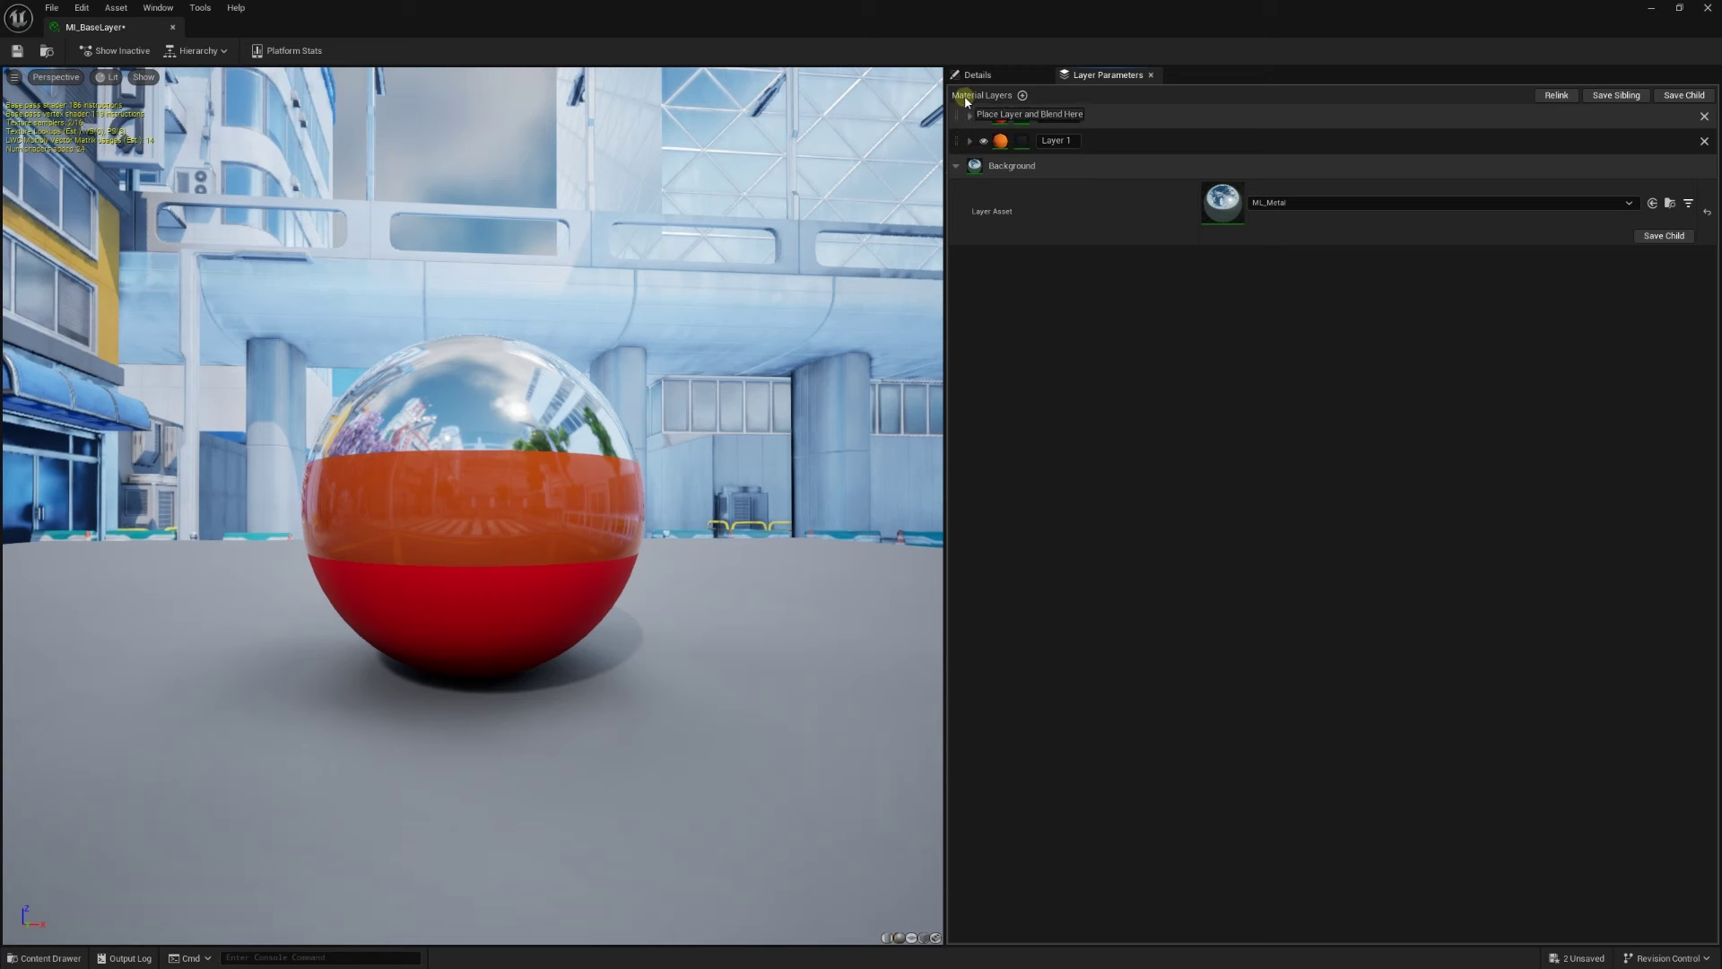
left_click_drag(963, 108, 955, 152)
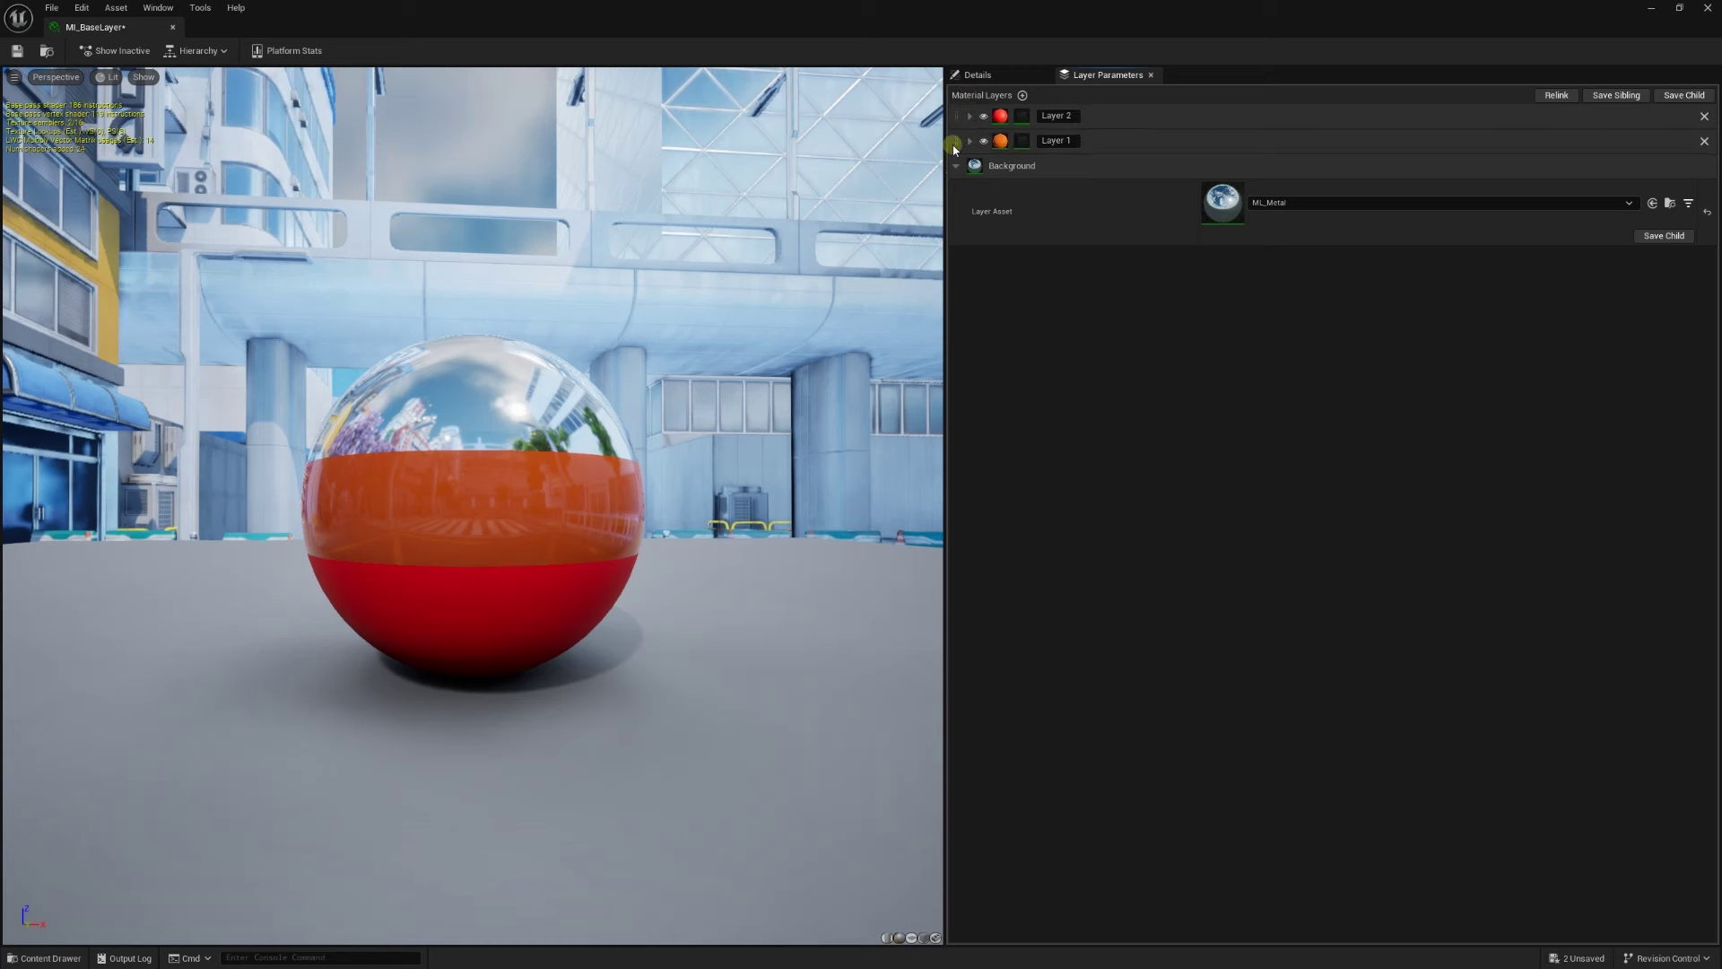
left_click(956, 165)
left_click(969, 140)
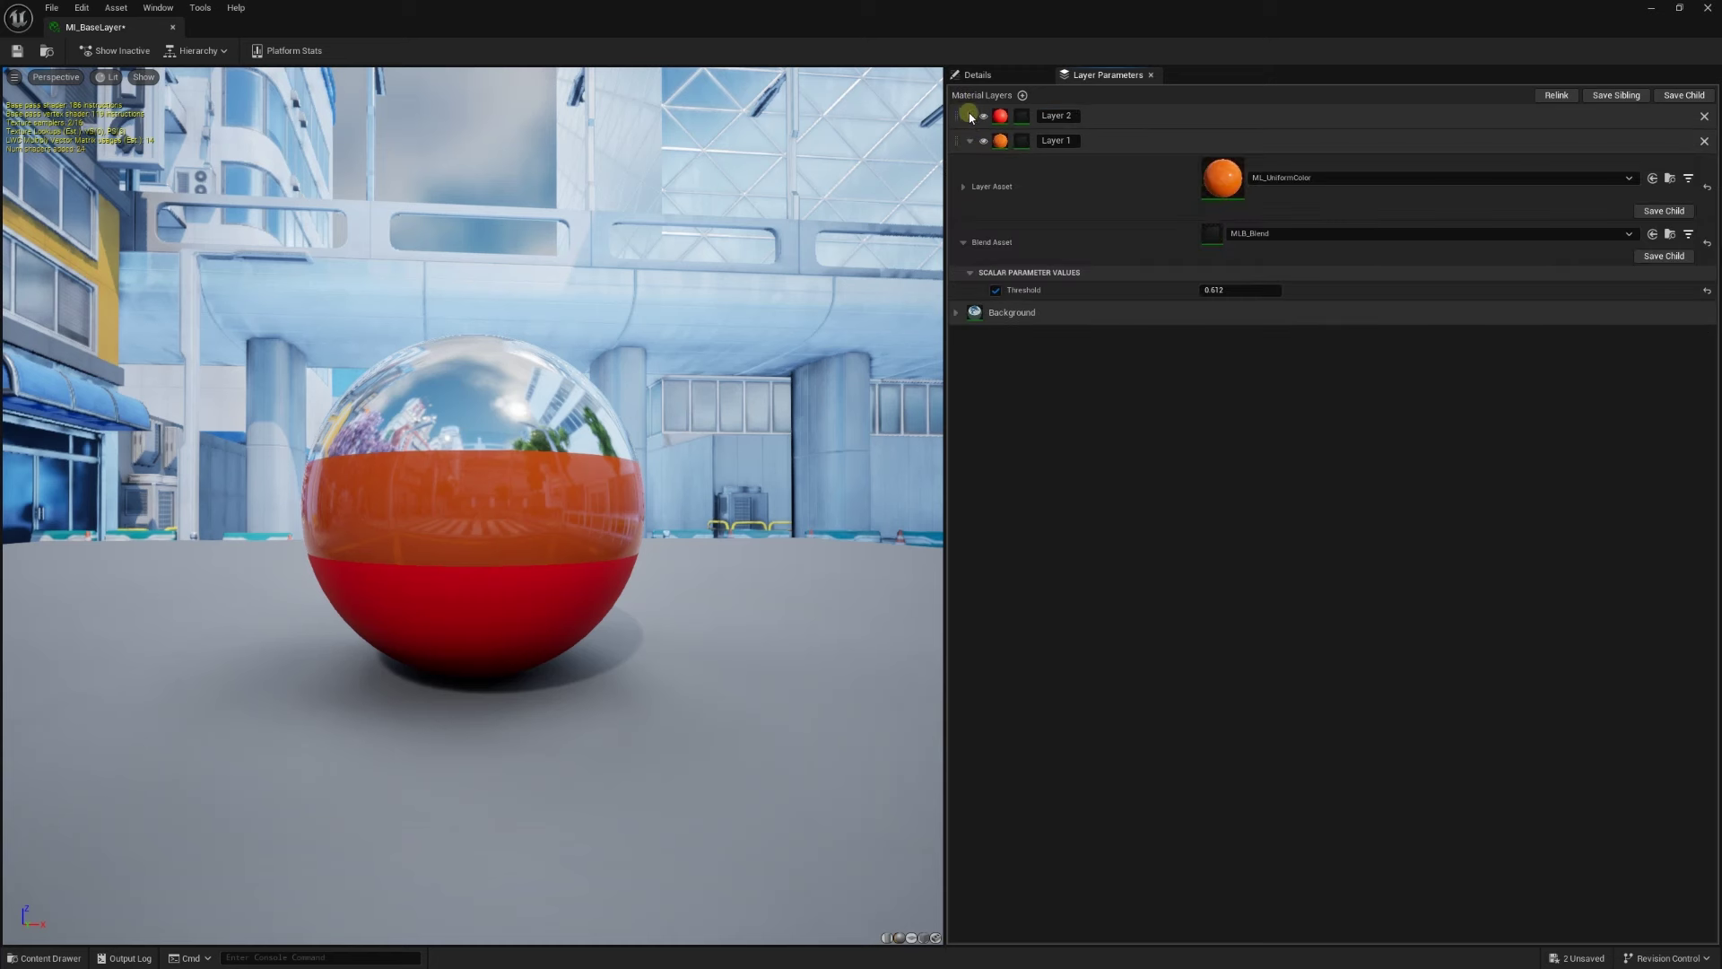
left_click(968, 115)
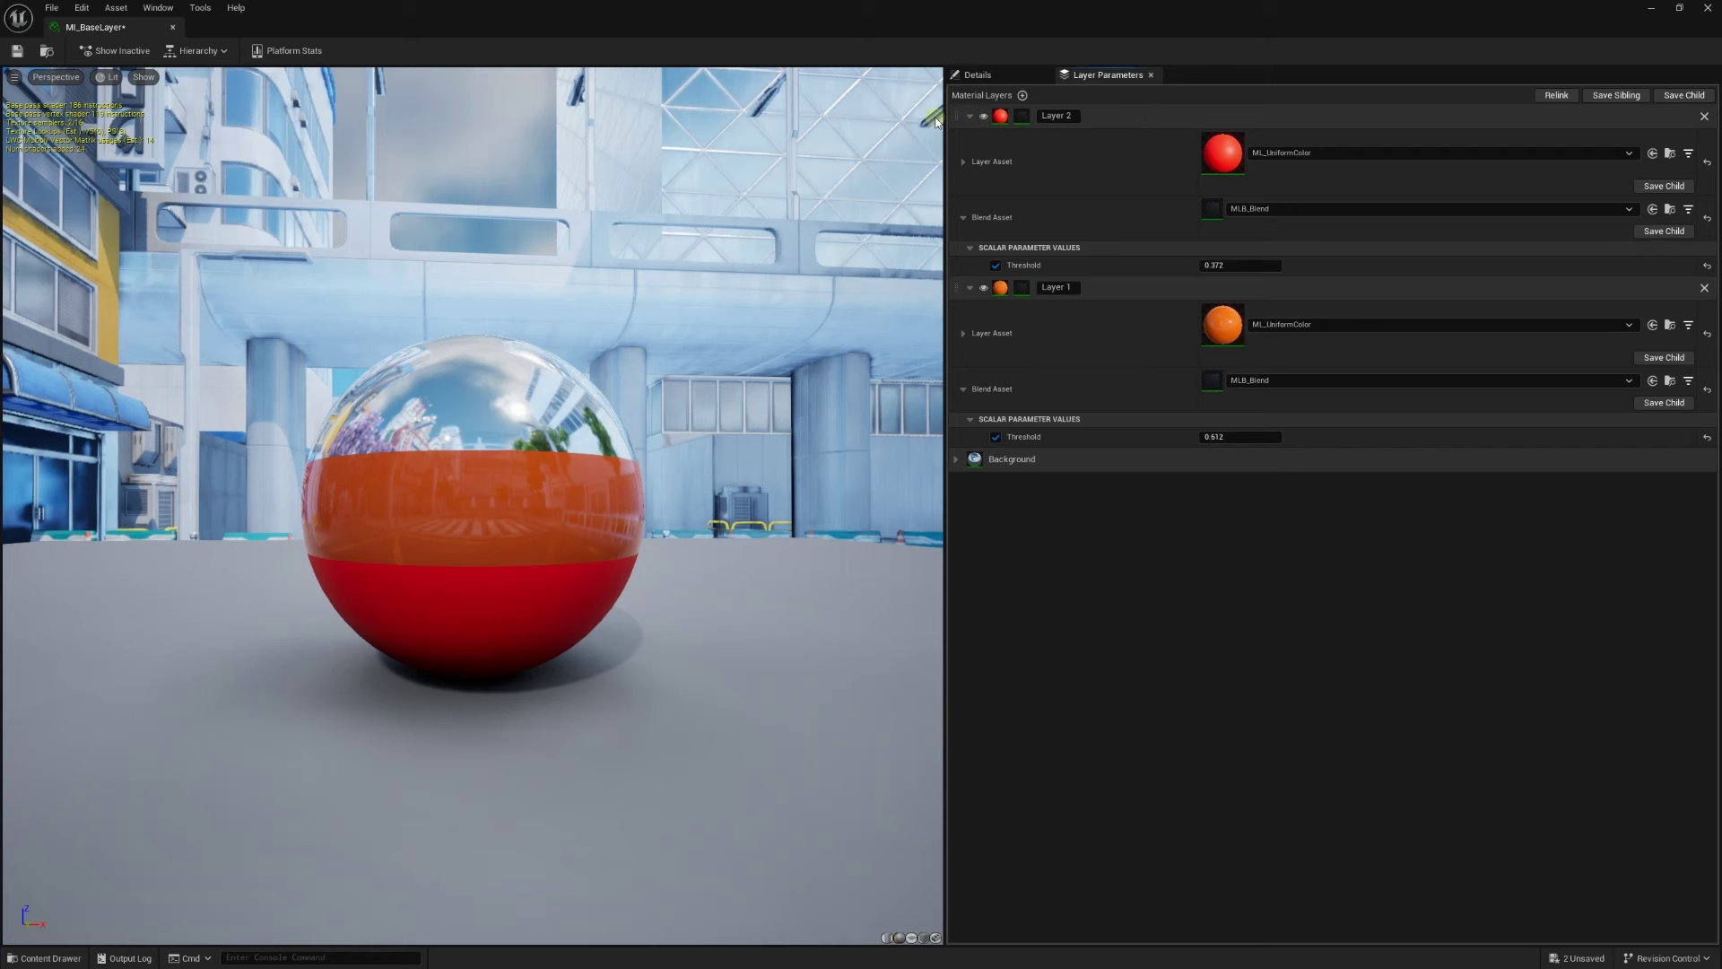
mouse_move(953, 113)
left_mouse_down()
mouse_move(977, 318)
mouse_move(973, 291)
left_mouse_up()
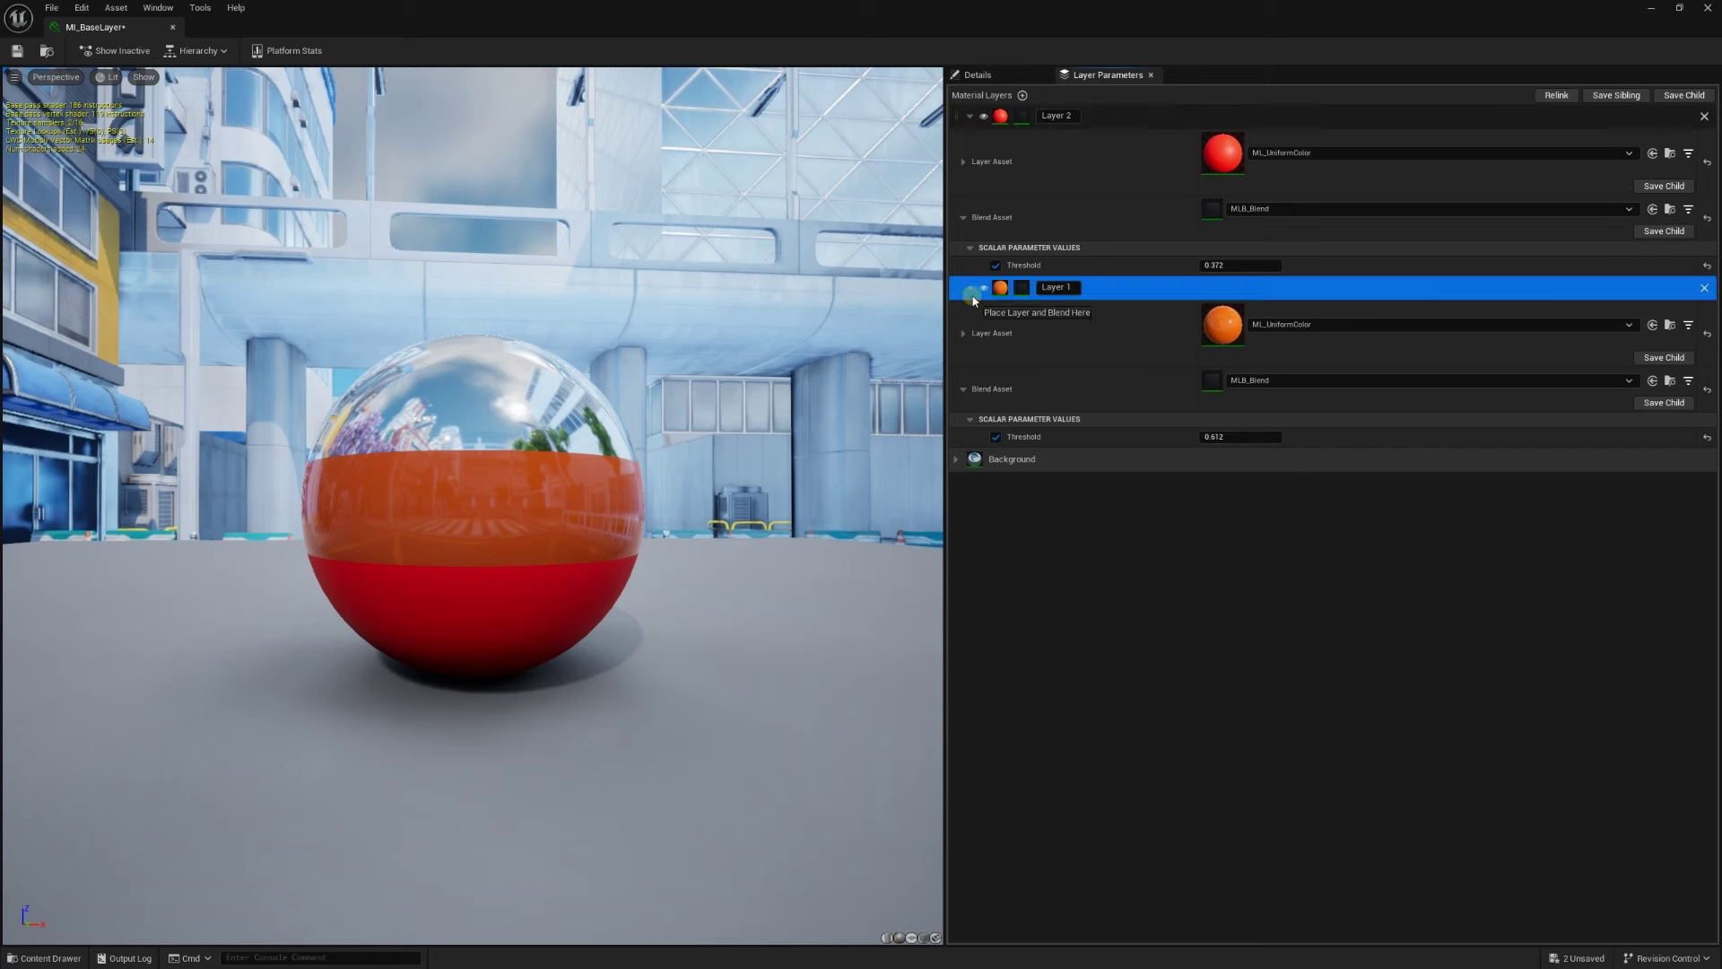
left_click_drag(959, 117, 960, 454)
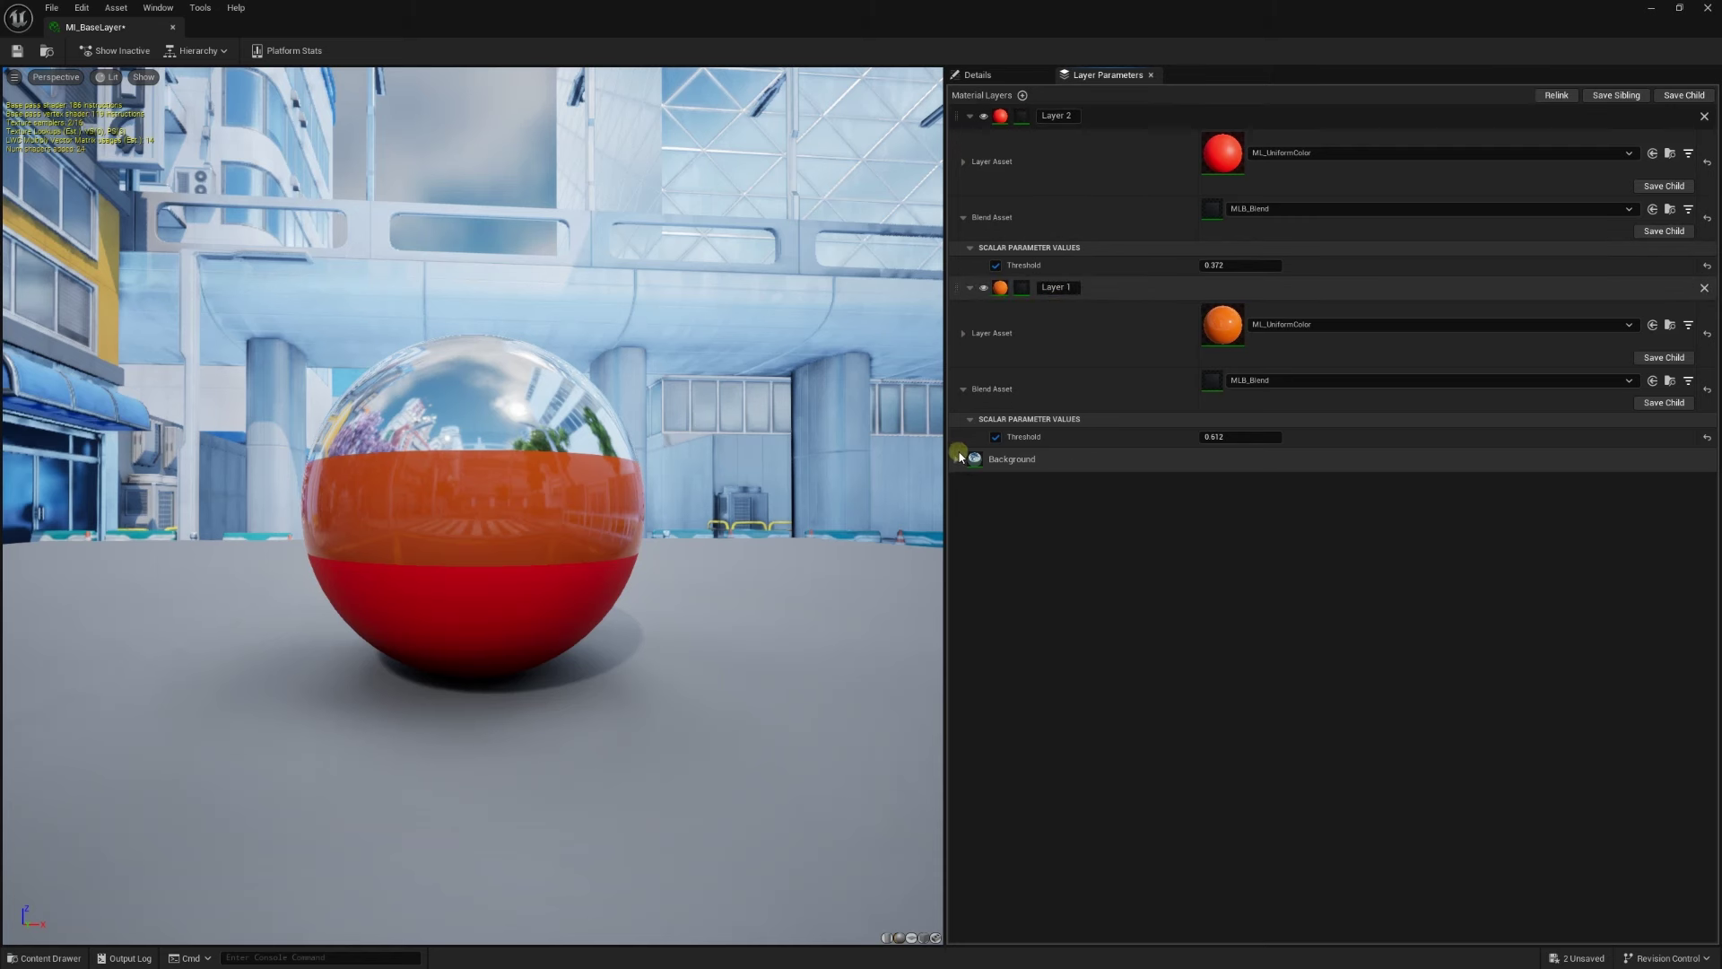
Collapse both layers' settings and hide Layer 2 and Layer 1 to see the chrome base alone
left_click(970, 289)
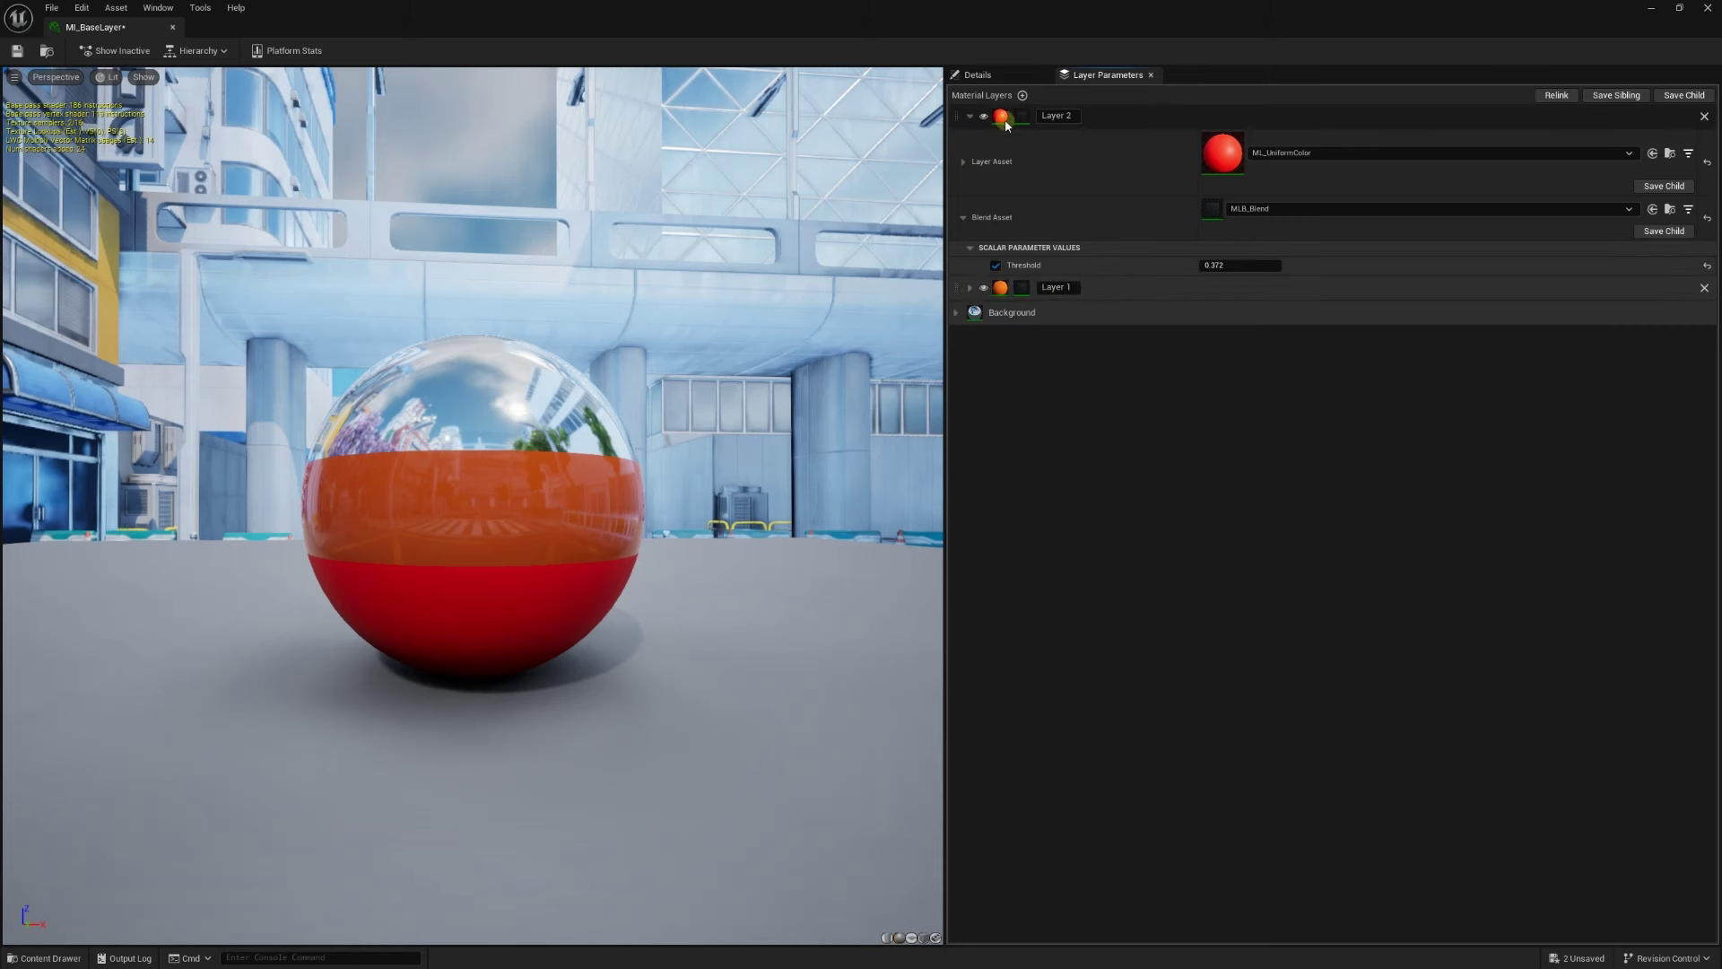
left_click(969, 115)
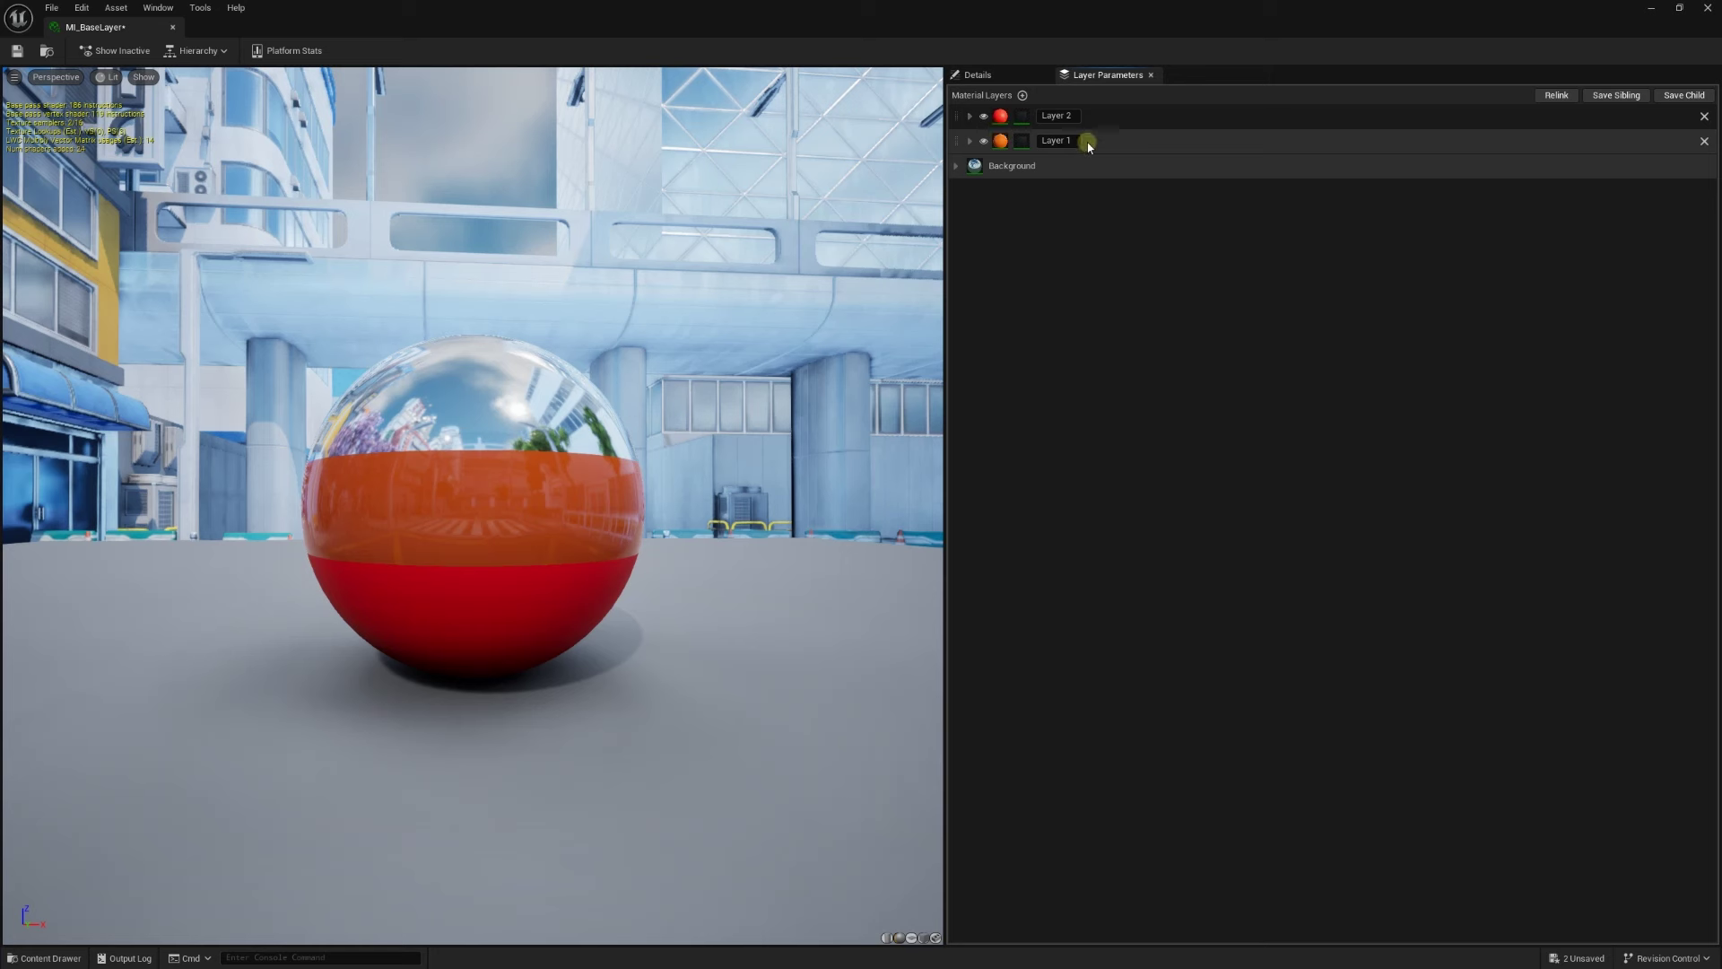
left_click(984, 116)
left_click(984, 141)
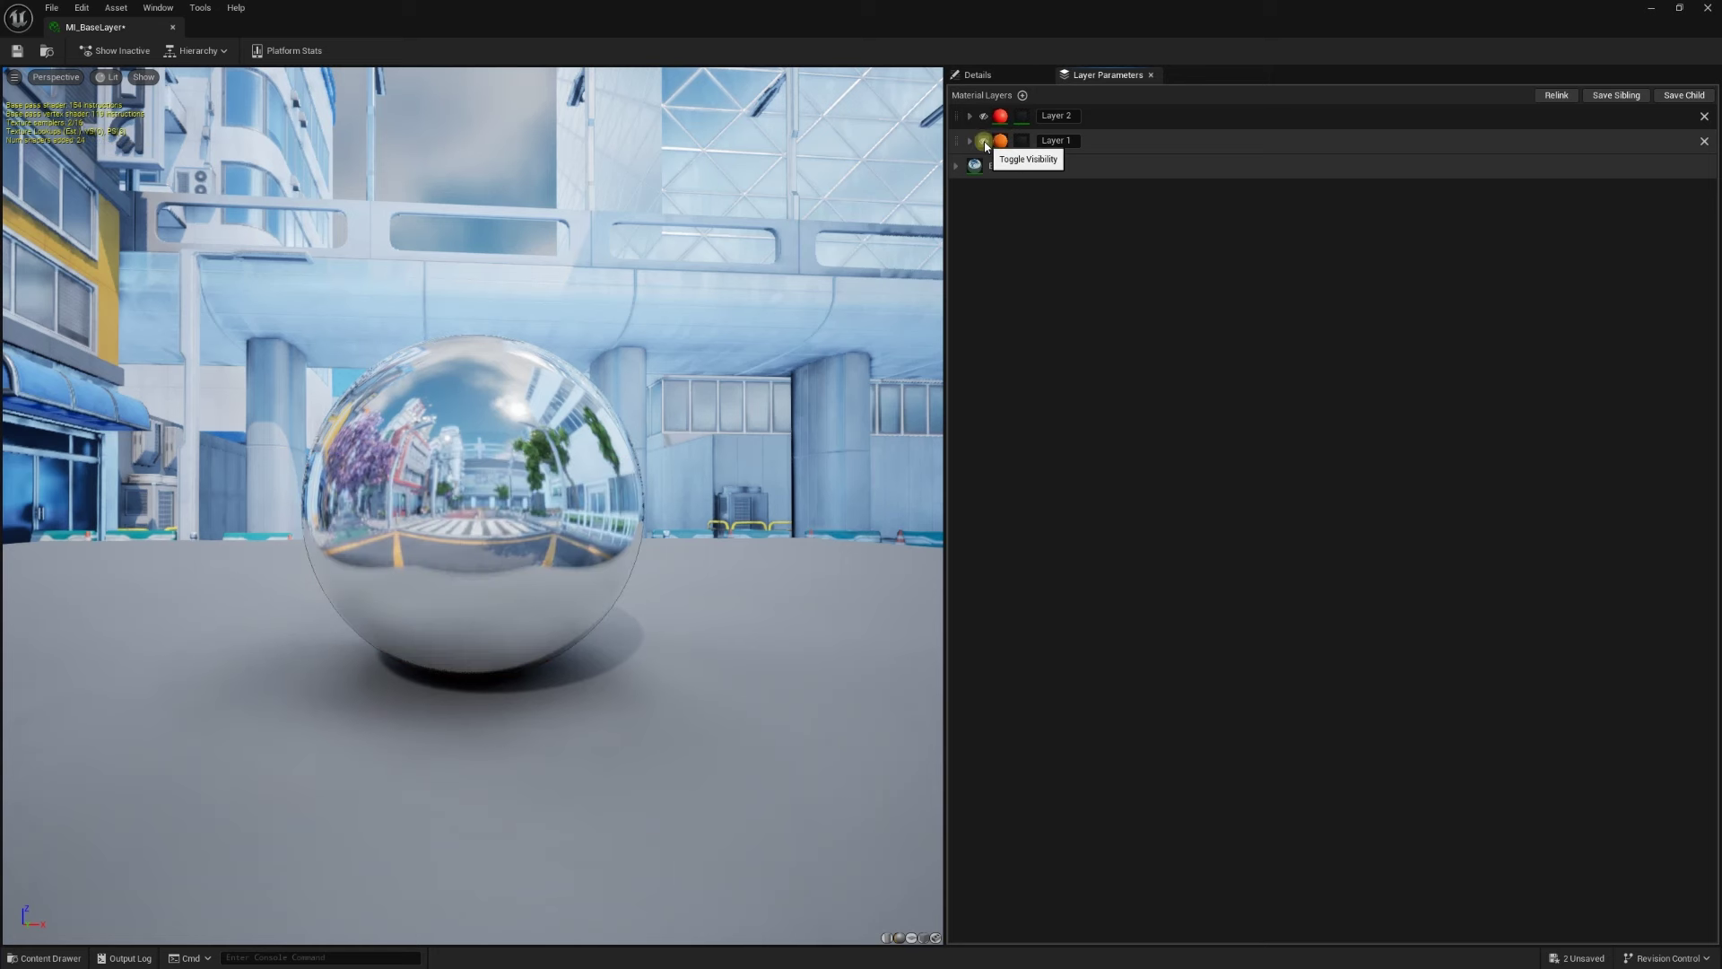
Compare each layer alone, ending with Layer 2 shown and the orange Layer 1 hidden
left_click(984, 117)
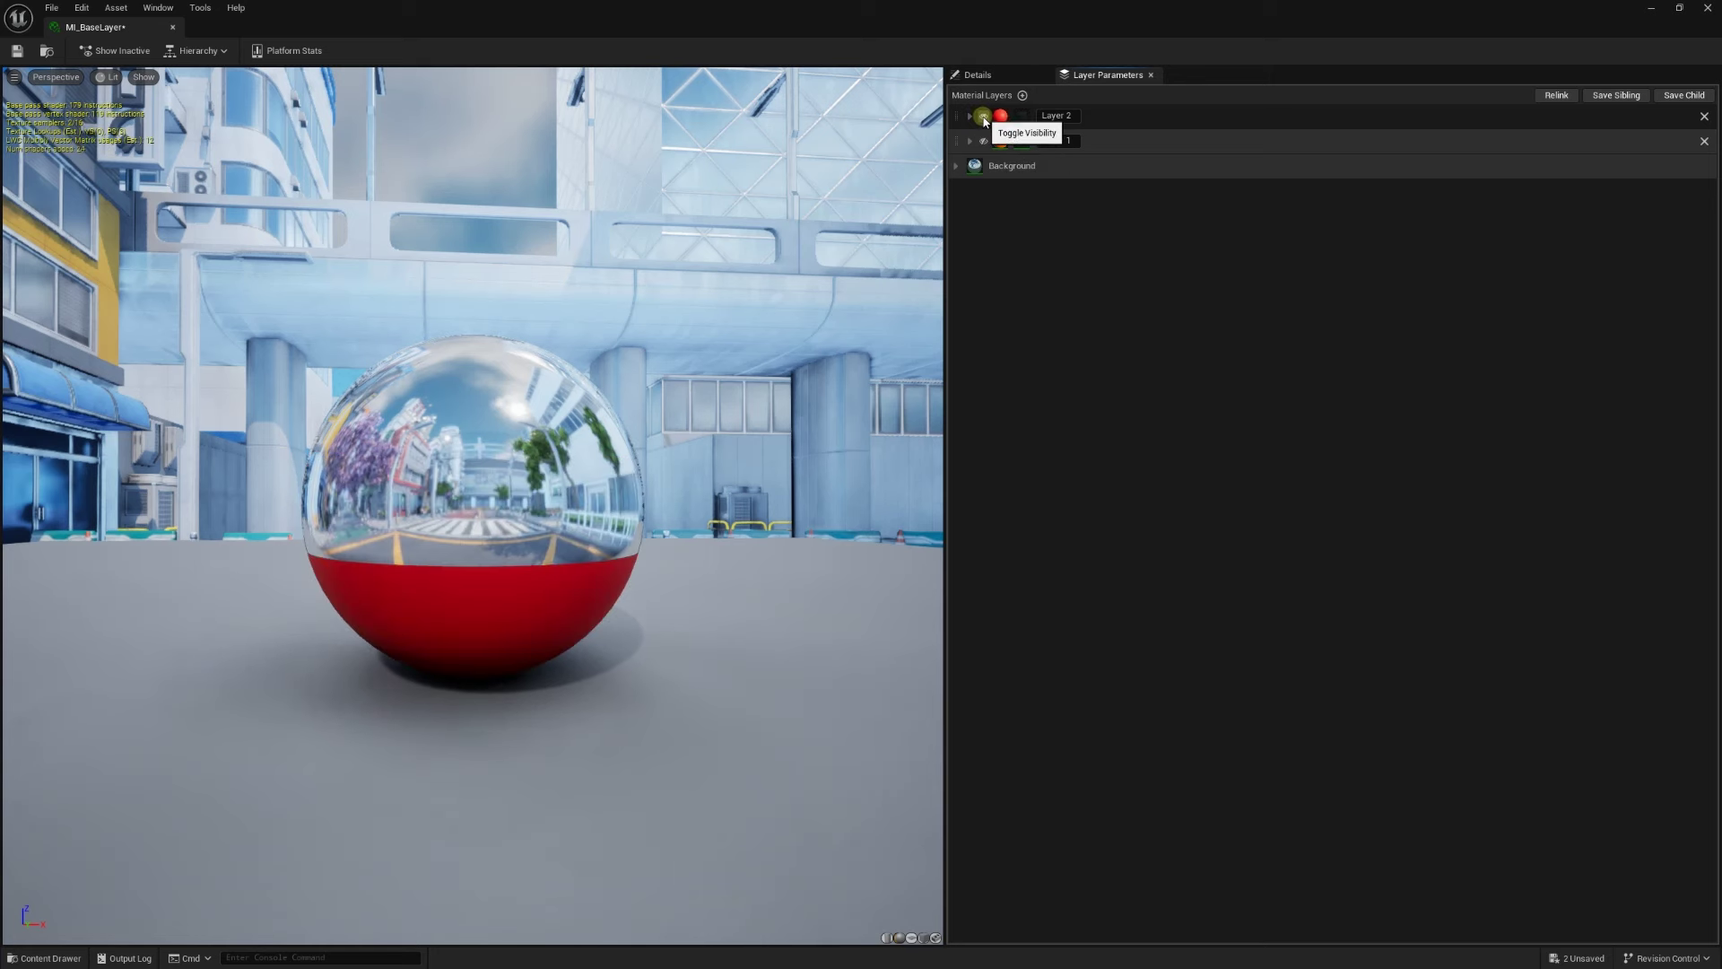
left_click(984, 116)
left_click(983, 141)
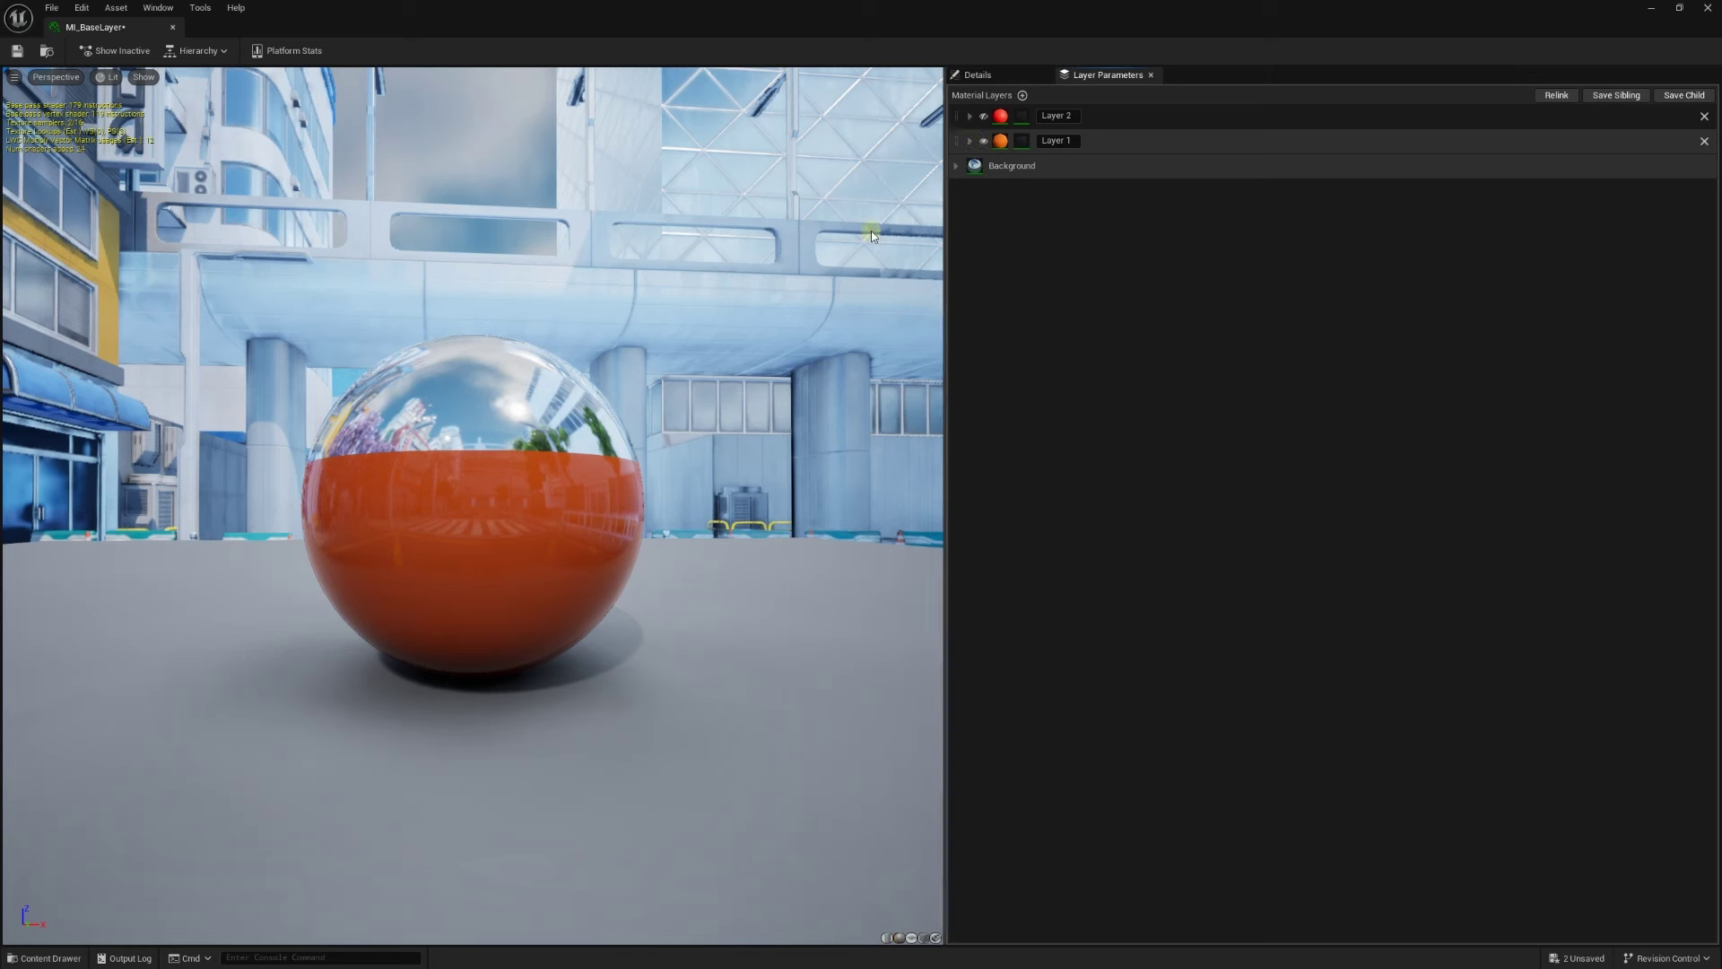
left_click(982, 117)
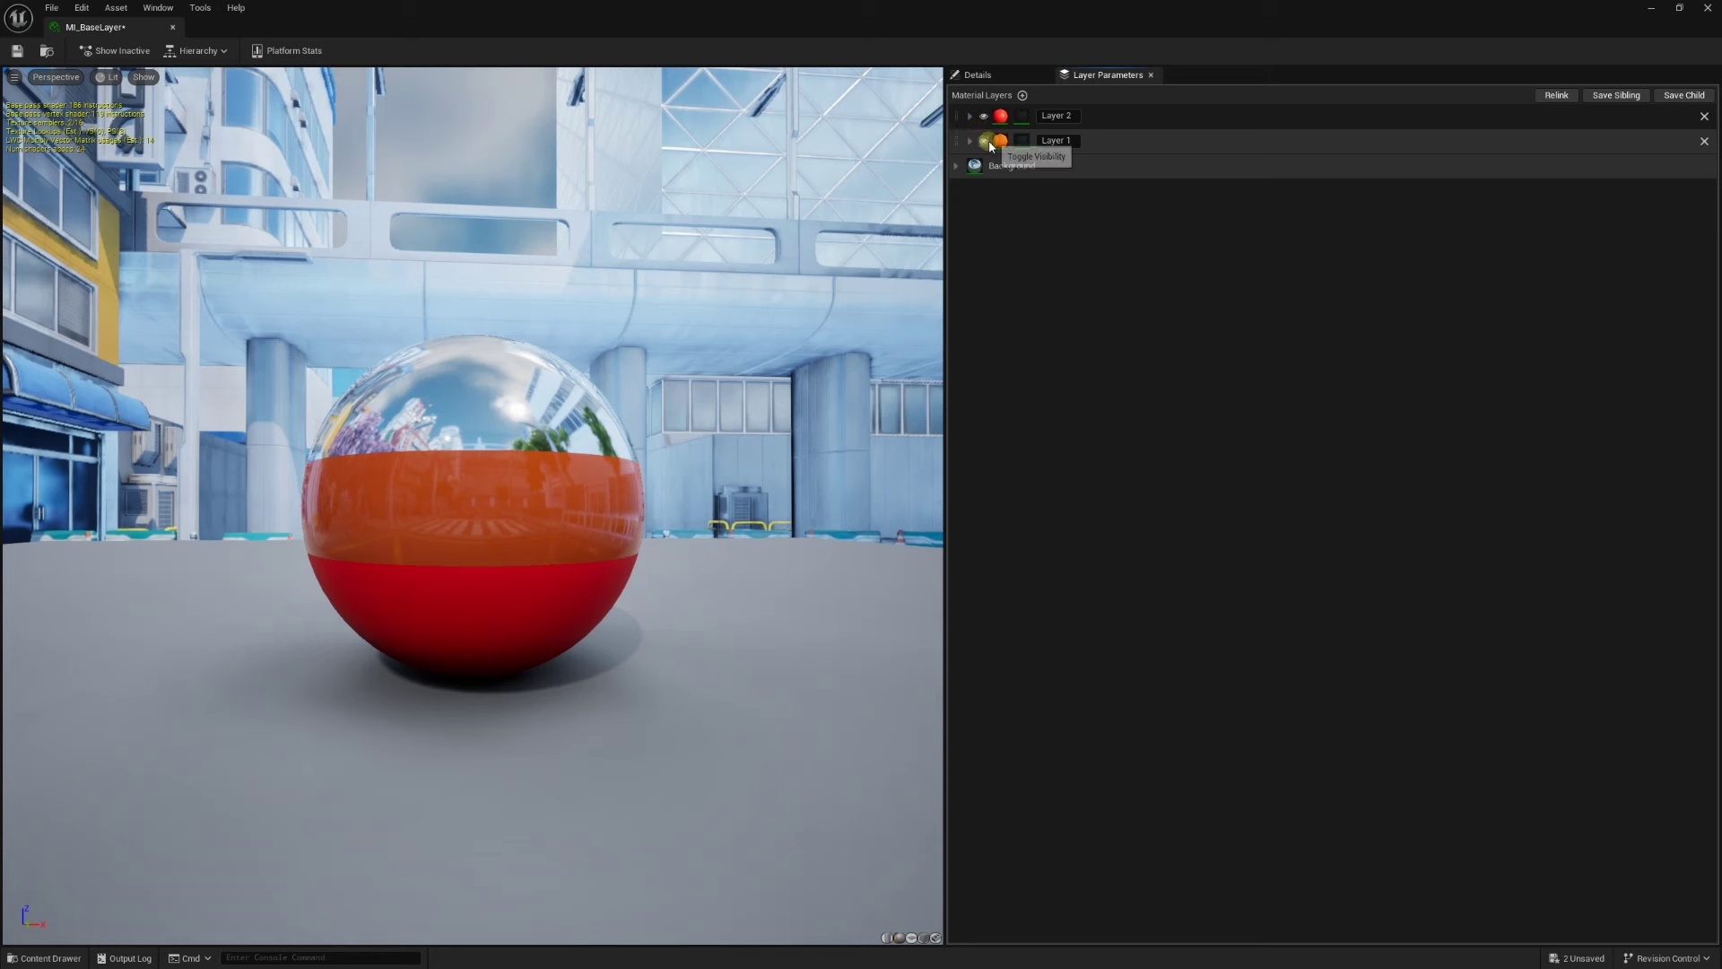
left_click(983, 140)
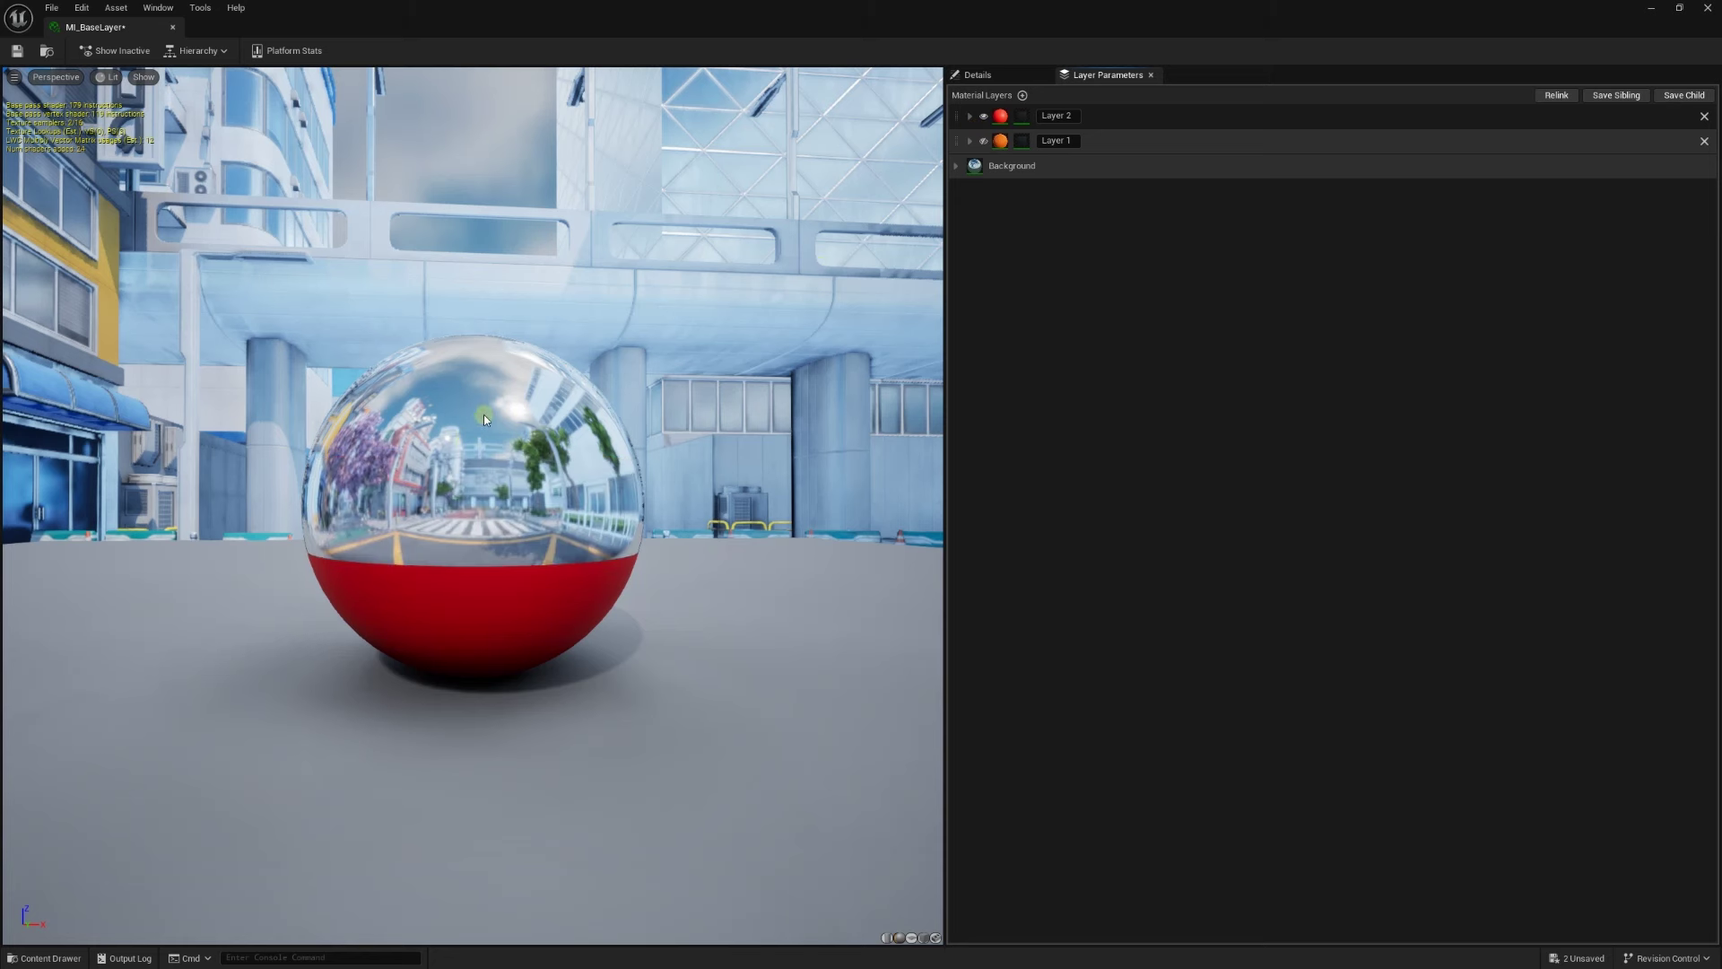